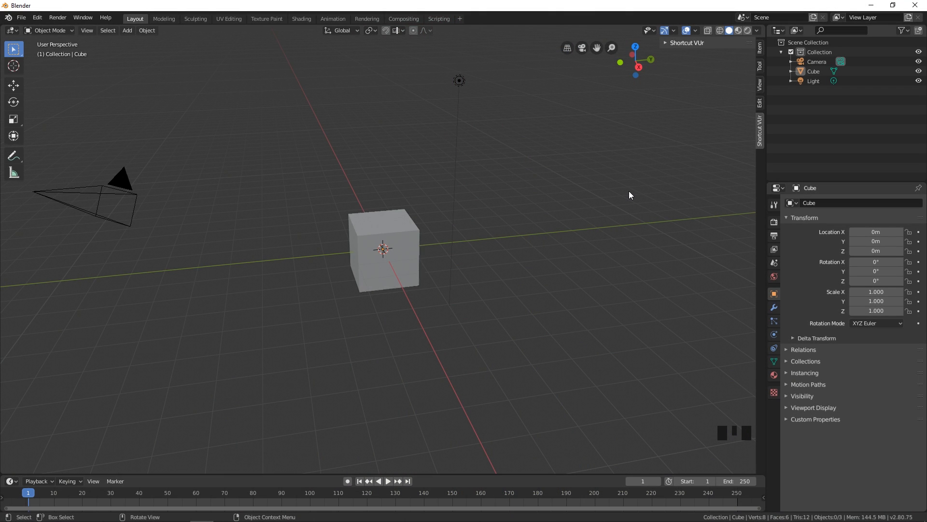
Set the spacebar action to Search in the keymap preferences and try out the operator search in the viewport.
middle_drag(494, 254, 500, 254)
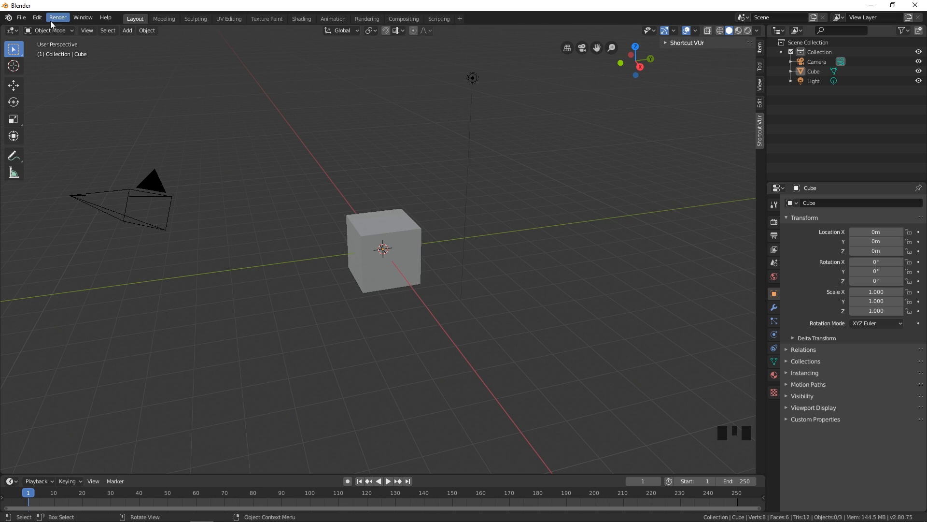
click(35, 19)
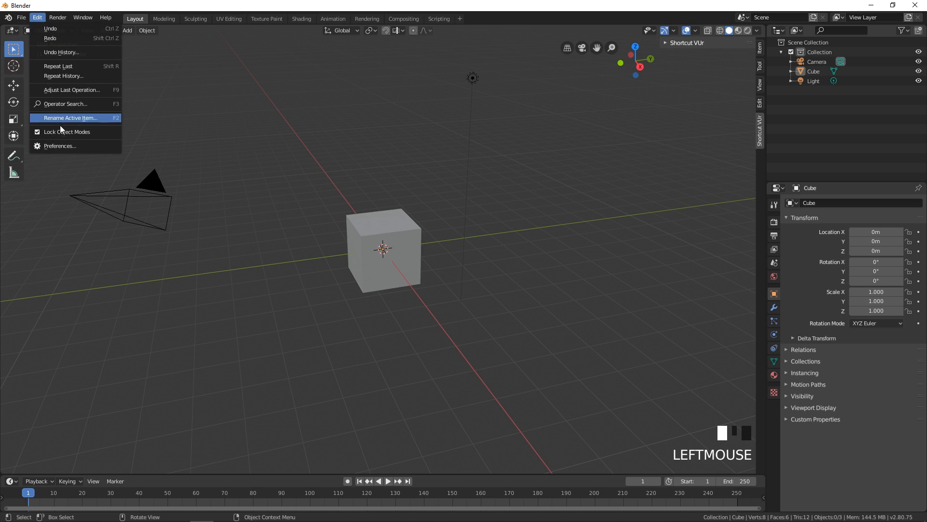
click(56, 145)
click(27, 143)
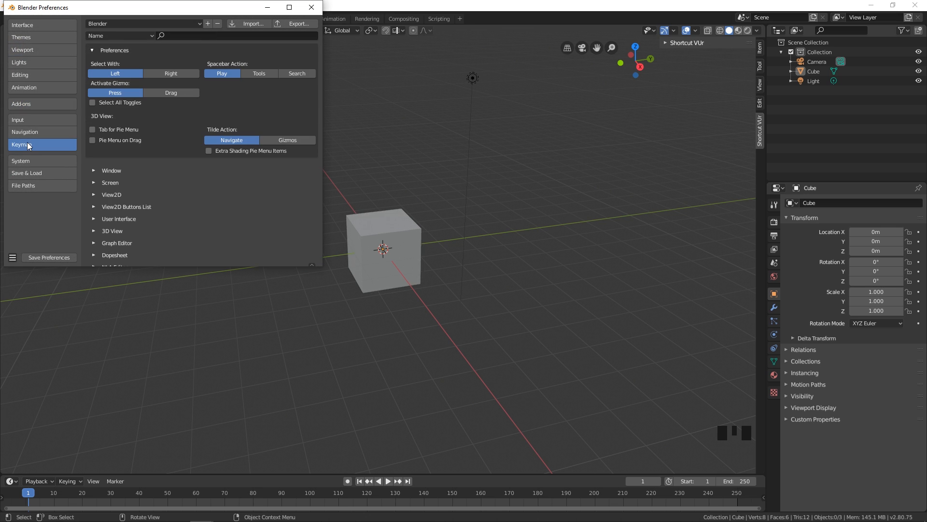
drag(210, 11, 249, 35)
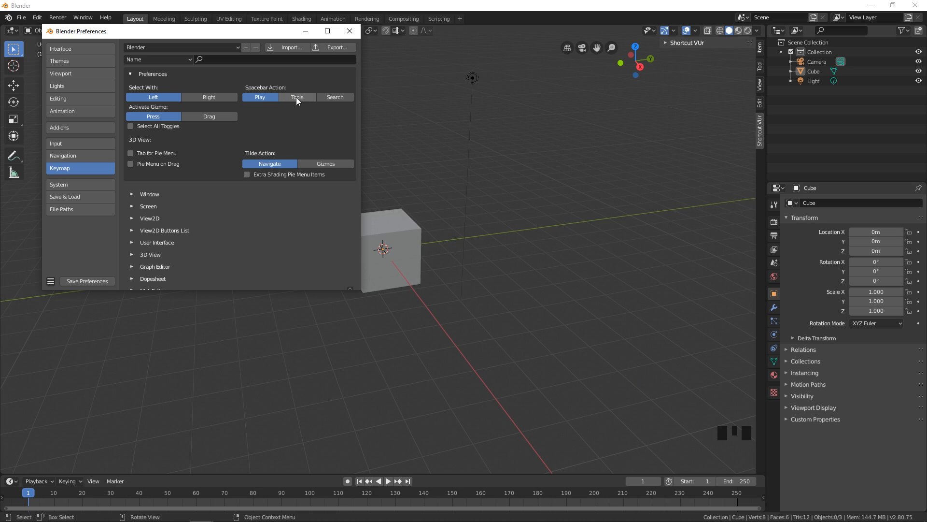
click(334, 98)
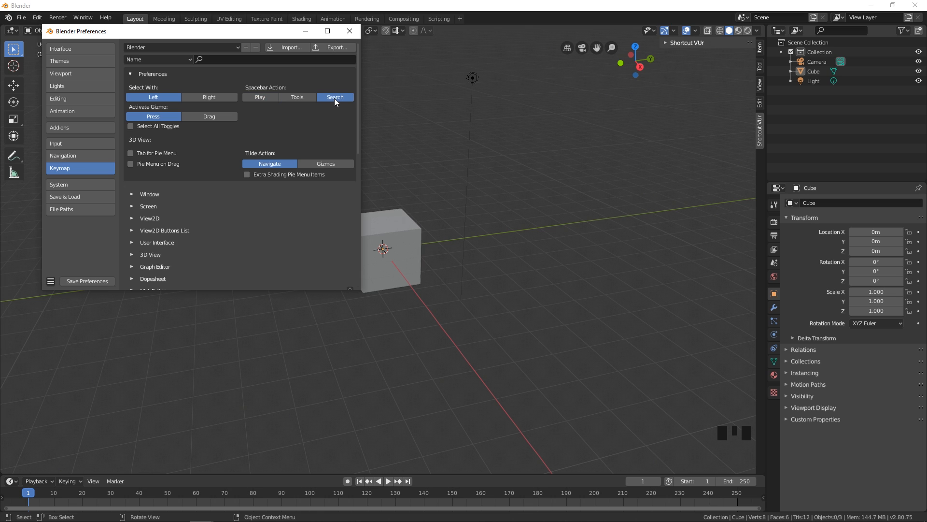
click(350, 31)
key(space)
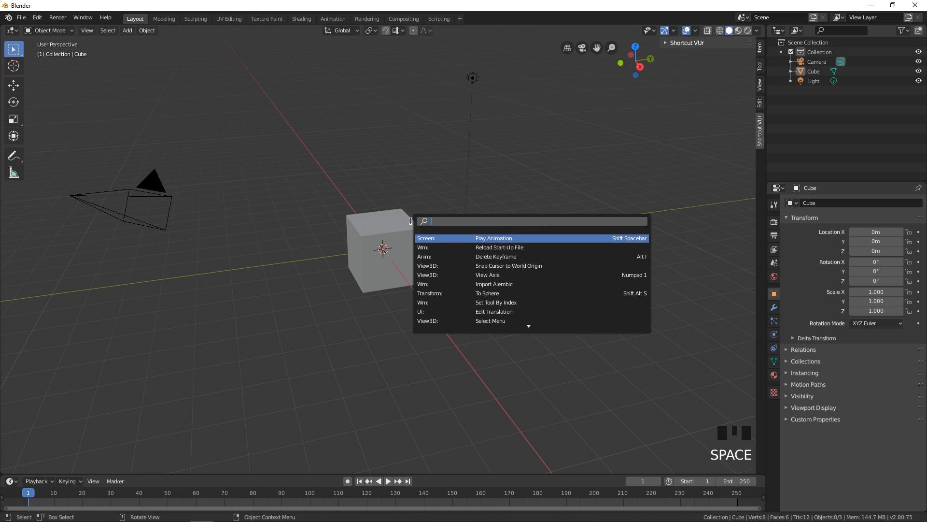
click(408, 161)
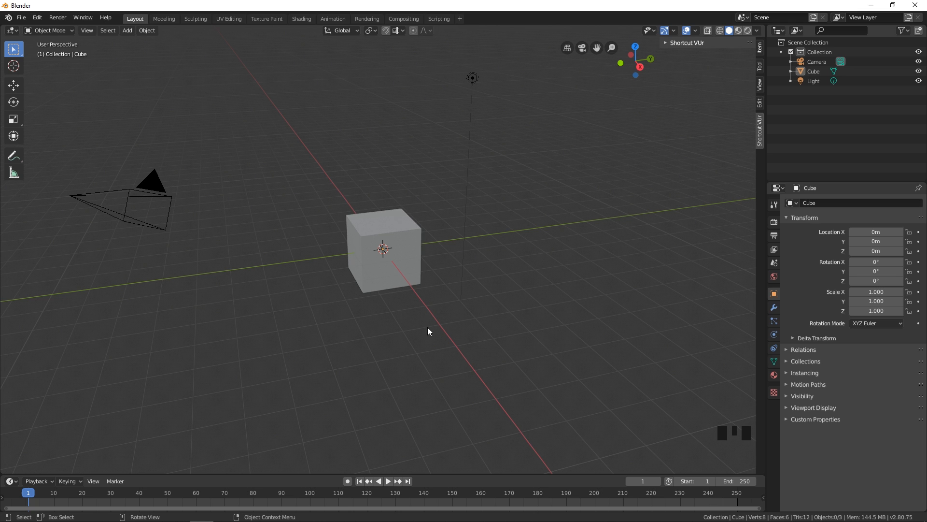
Examine the default cube from several angles and distances by panning, zooming and orbiting the viewport.
shift+middle_drag(456, 293, 423, 293)
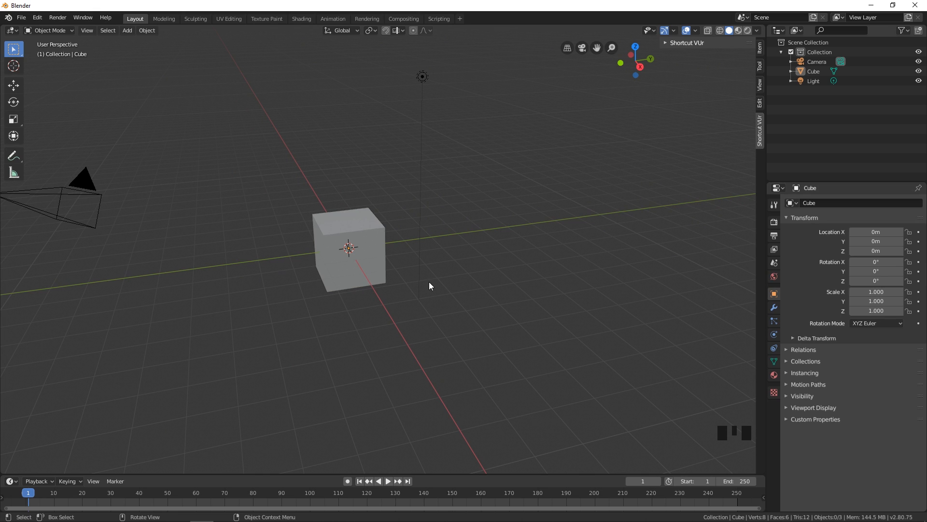
ctrl+middle_drag(367, 243, 335, 230)
scroll(390, 266, down, 3)
scroll(389, 265, up, 7)
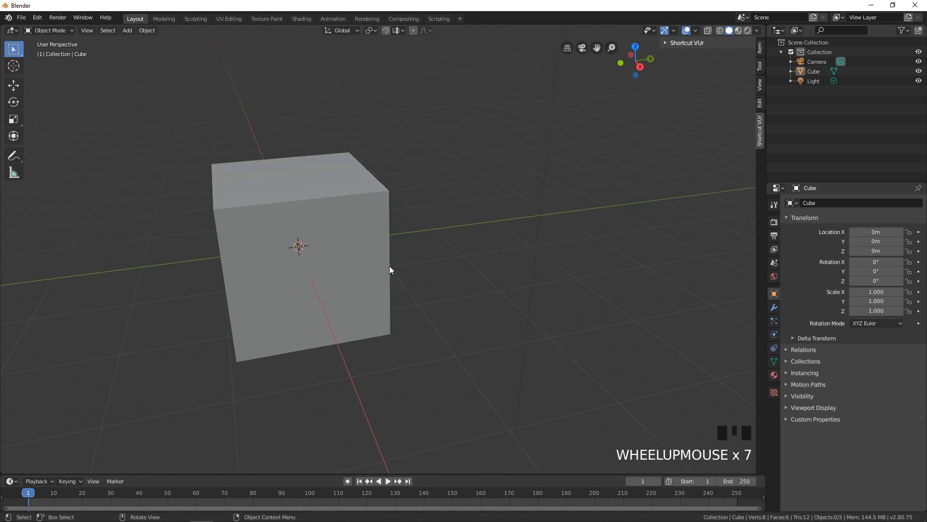
shift+middle_drag(389, 266, 370, 208)
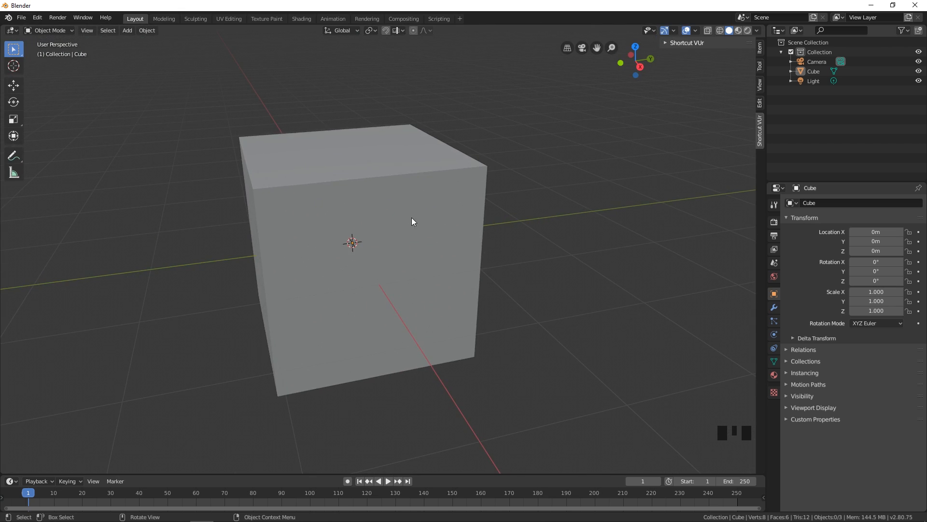
middle_drag(464, 217, 411, 232)
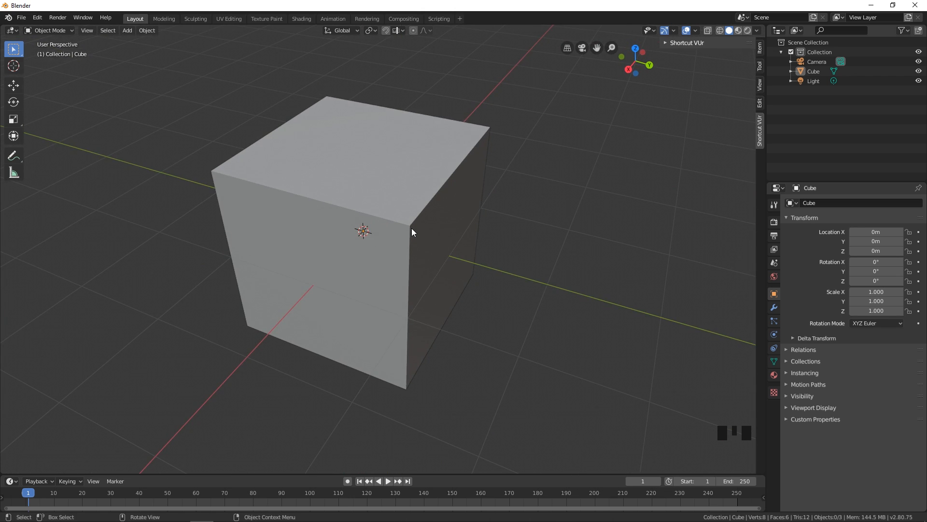
scroll(411, 229, down, 2)
shift+middle_drag(411, 229, 358, 251)
scroll(473, 214, down, 1)
scroll(459, 222, up, 4)
scroll(412, 240, down, 3)
mouse_move(412, 240)
shift+middle_down()
mouse_move(437, 222)
mouse_move(405, 228)
shift+middle_up()
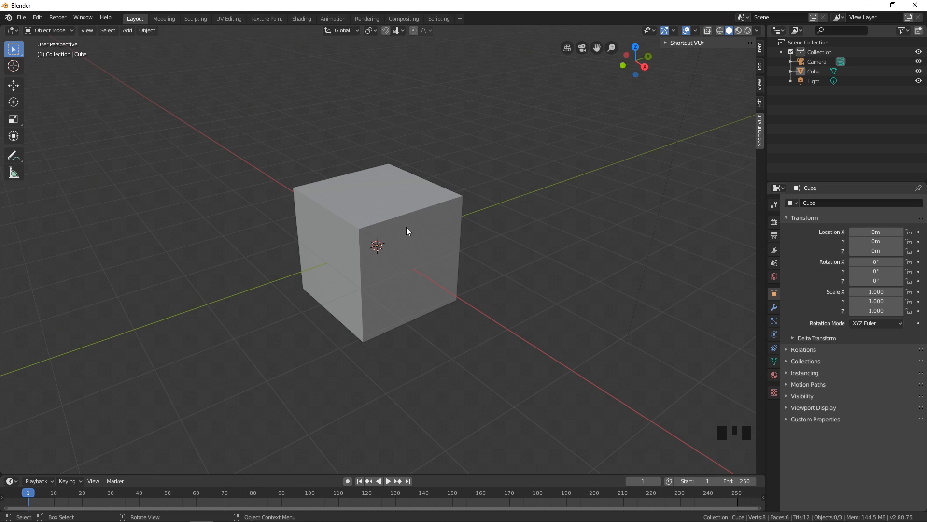
middle_drag(413, 225, 414, 230)
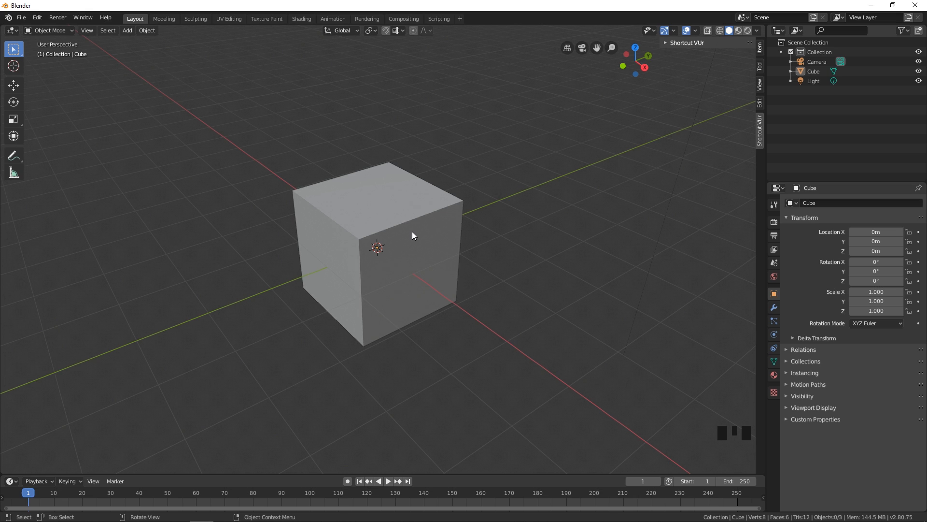
middle_drag(392, 233, 408, 226)
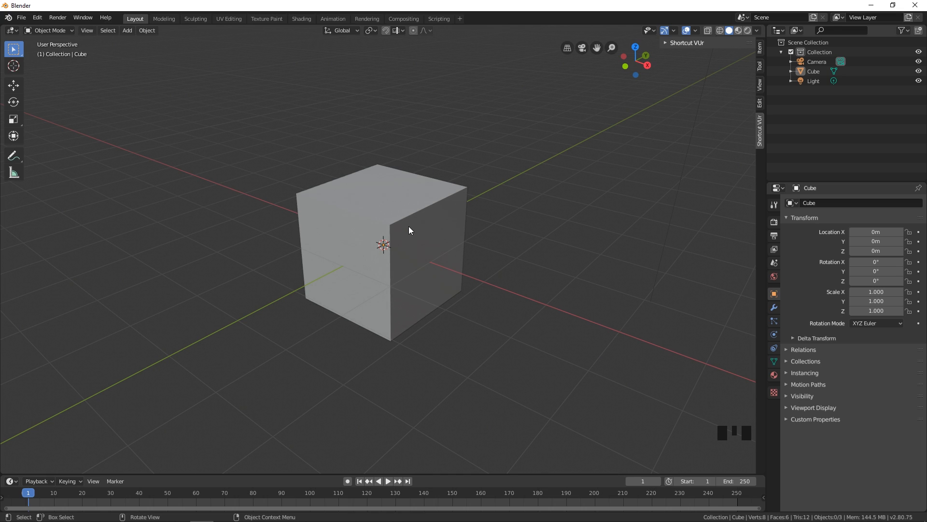
View the cube from the Right, Front and Top orthographic views, then return to an angled perspective view.
key(grave)
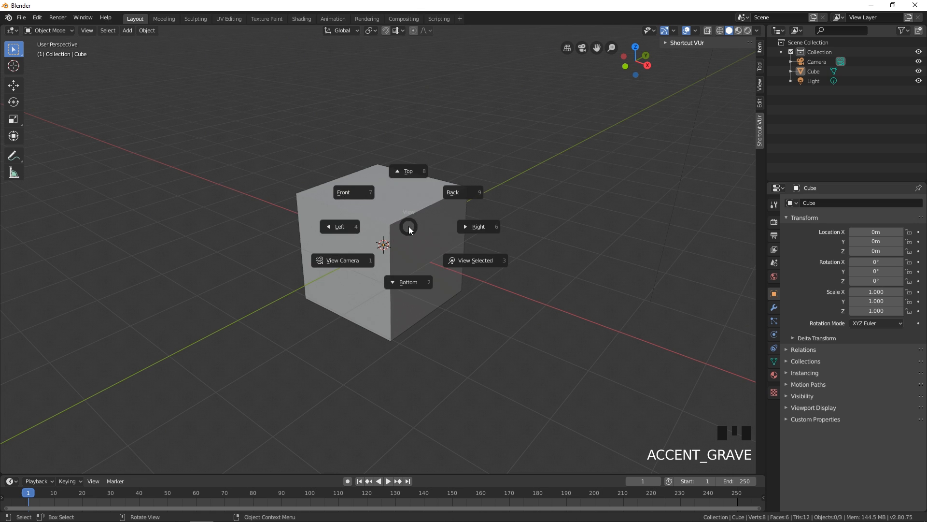
click(477, 216)
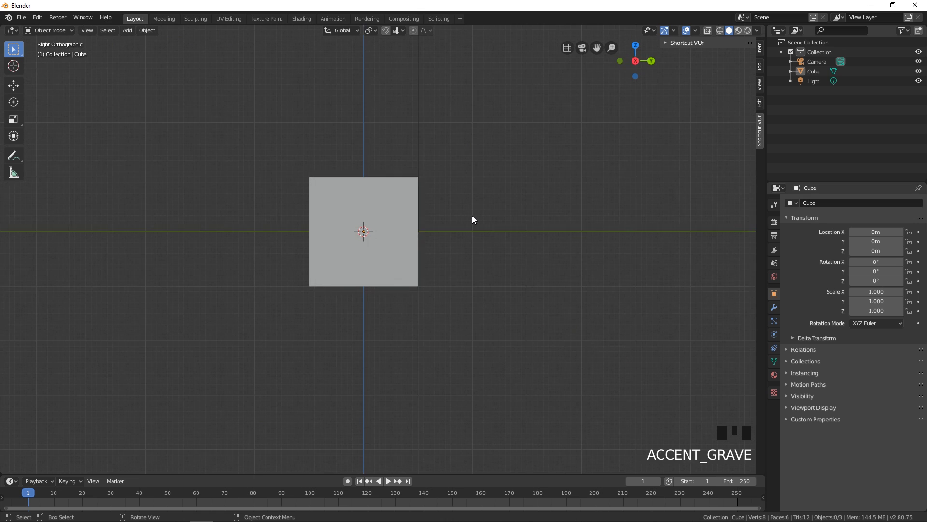
key(grave)
click(388, 179)
key(grave)
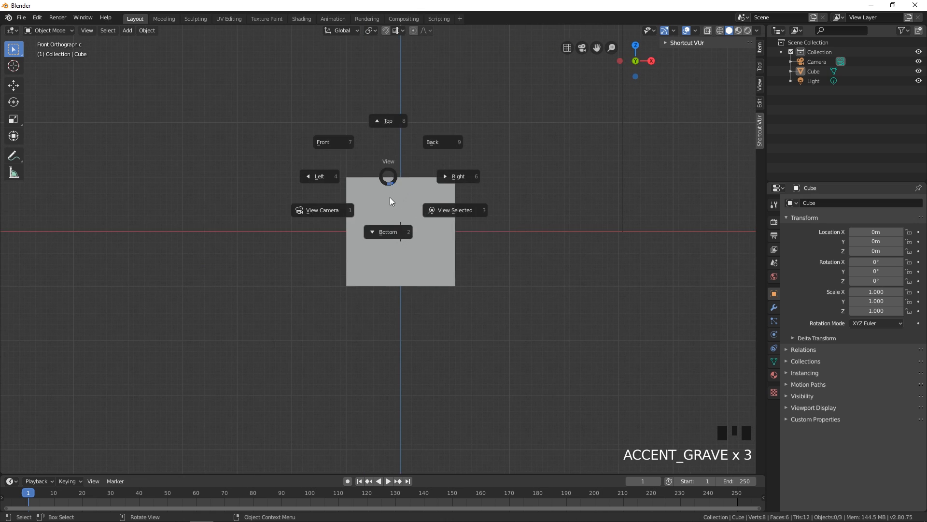
click(385, 131)
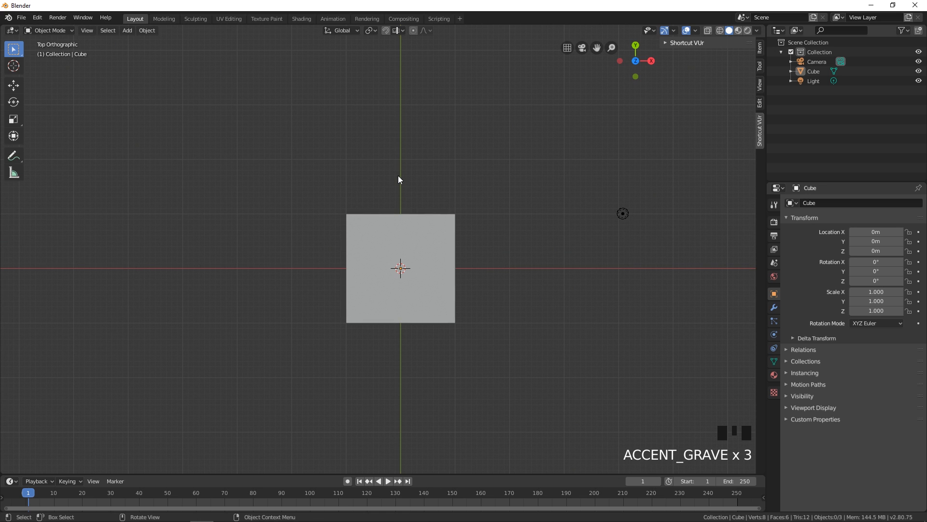
key(grave)
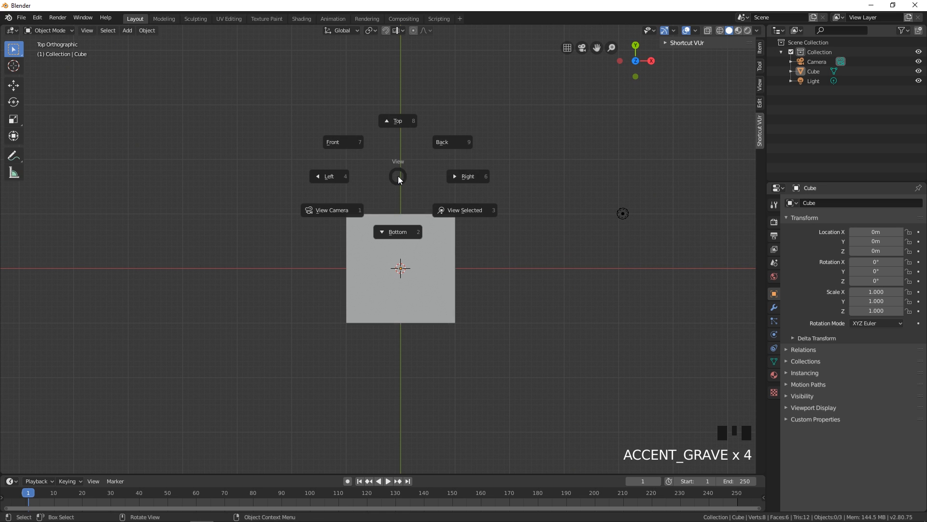
click(398, 178)
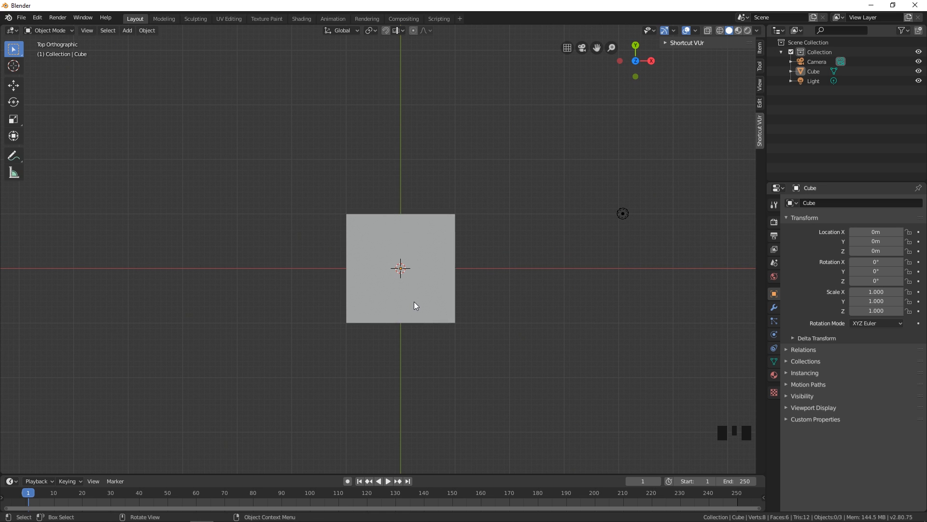
middle_drag(414, 302, 388, 214)
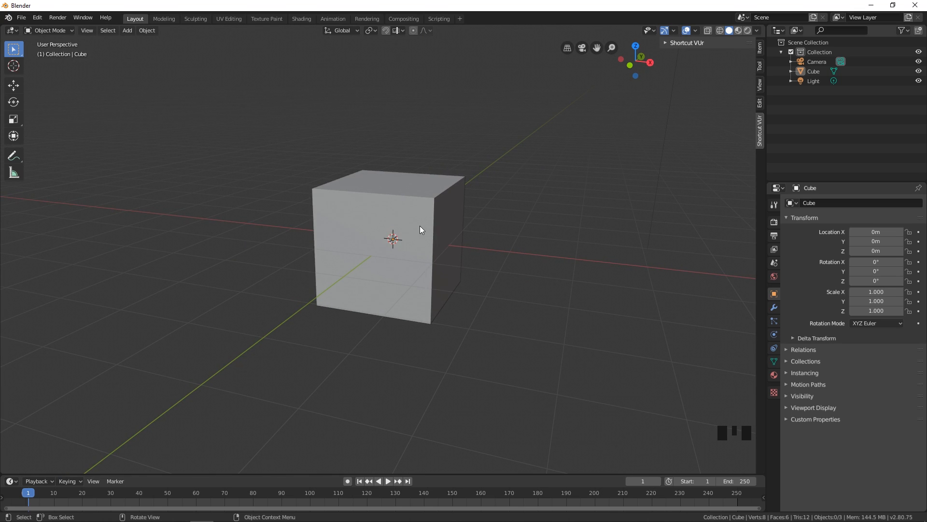
scroll(420, 229, down, 3)
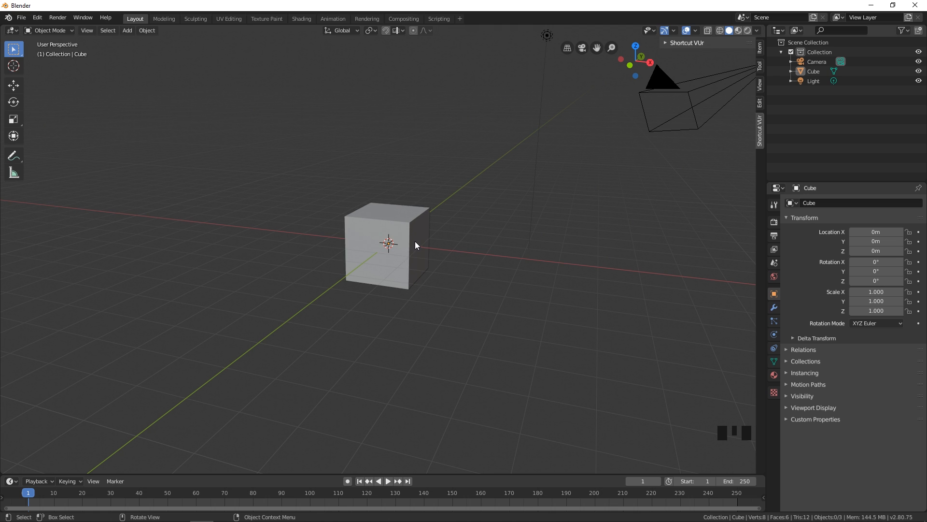
View the cube from the right, opposite and front directions, toggling between orthographic and perspective projection.
key(KP_3)
key(KP_5)
key(KP_9)
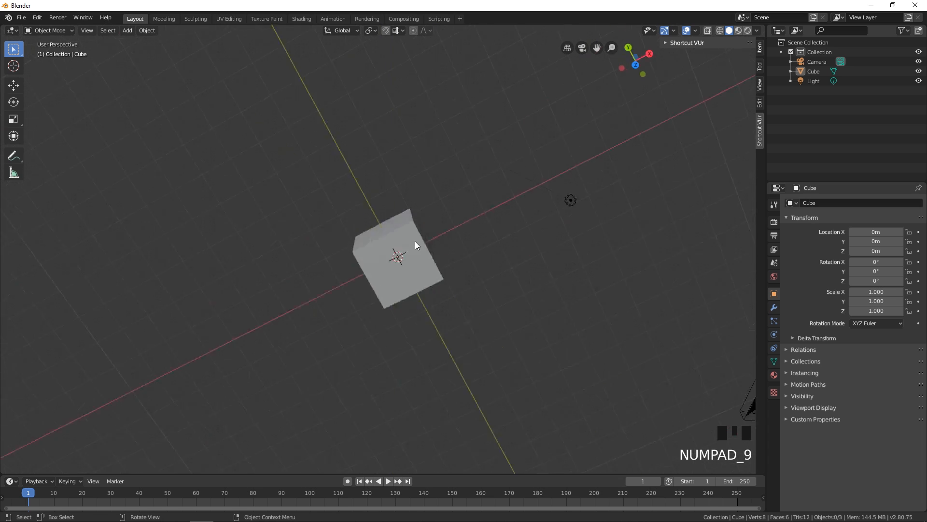
key(KP_5)
key(KP_1)
key(KP_5)
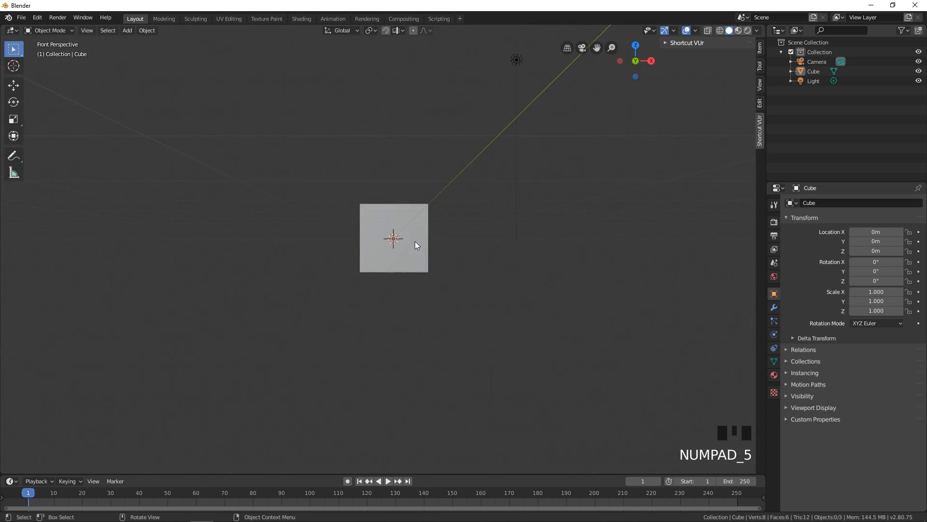
middle_drag(415, 242, 398, 262)
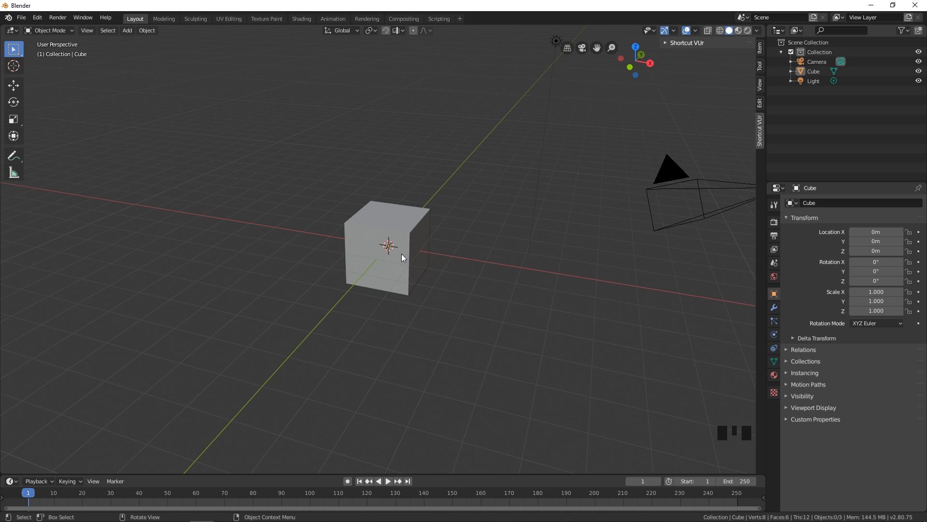
scroll(413, 251, up, 1)
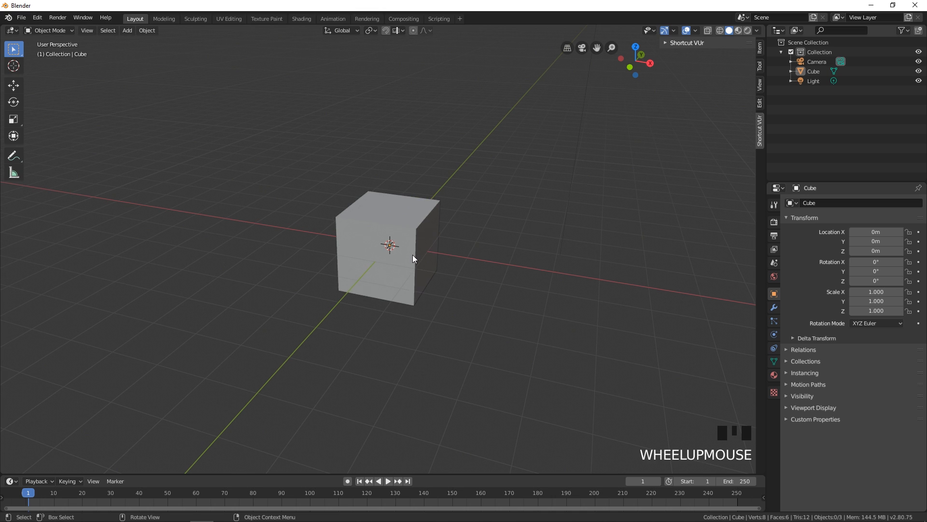
middle_drag(413, 250, 410, 262)
scroll(411, 259, down, 2)
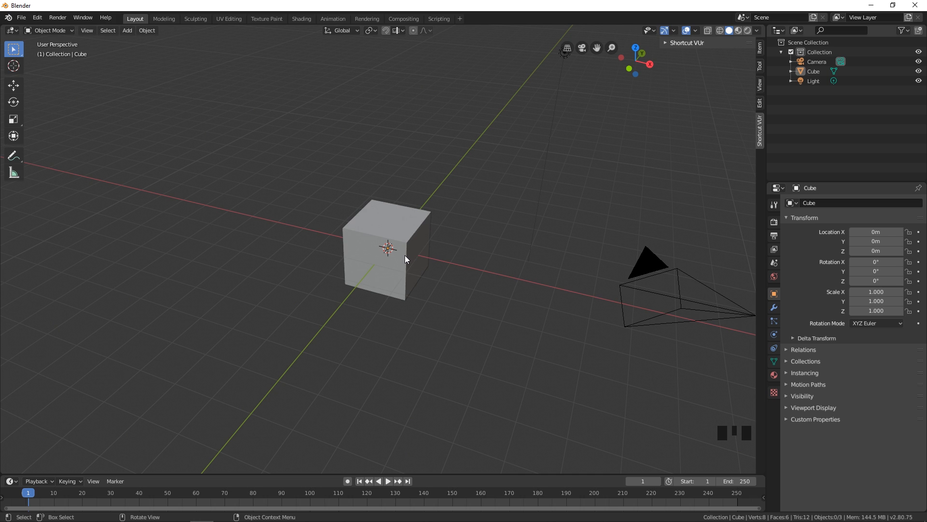
Select the cube and frame it in the viewport with View Selected.
scroll(405, 255, down, 2)
click(406, 260)
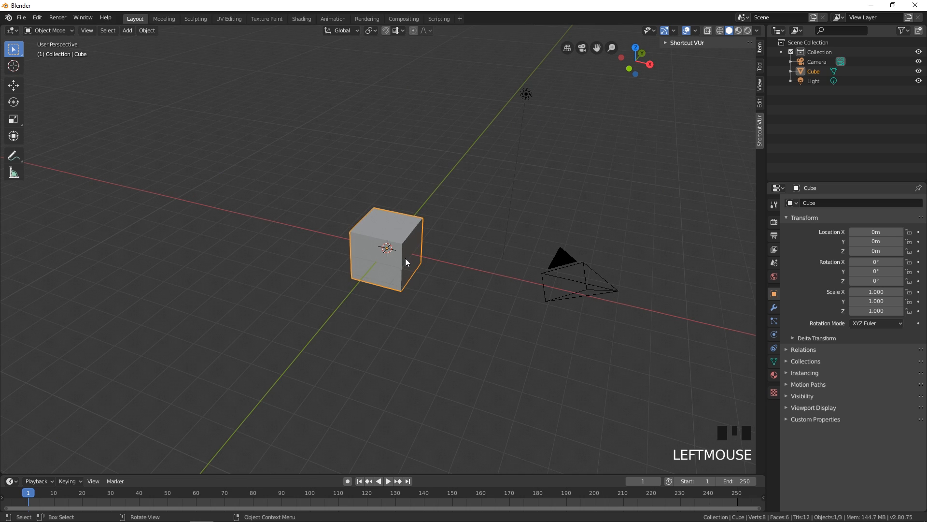
key(grave)
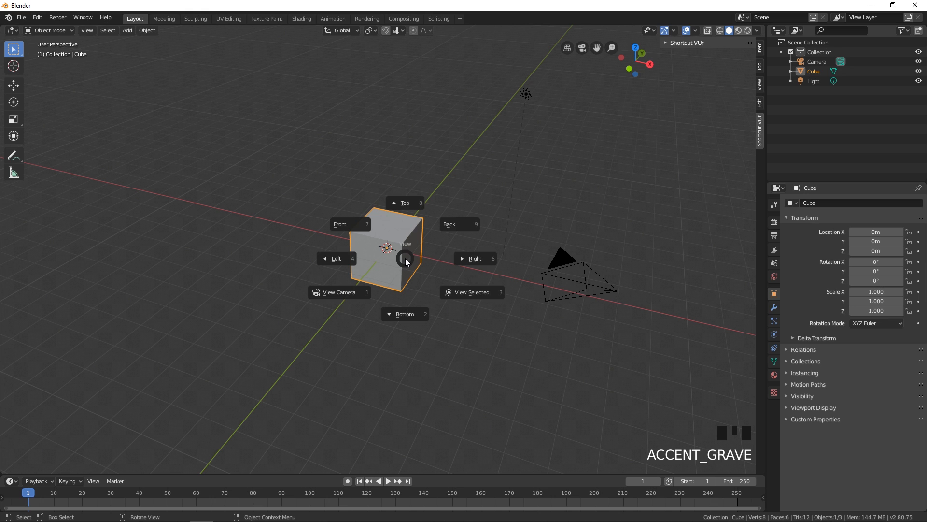
click(452, 291)
scroll(451, 290, down, 7)
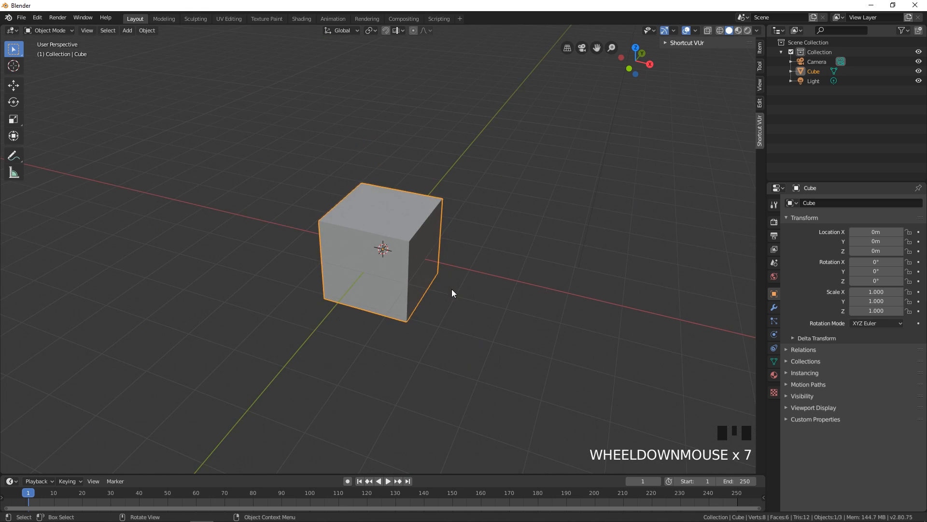
middle_drag(451, 289, 441, 285)
scroll(441, 288, down, 2)
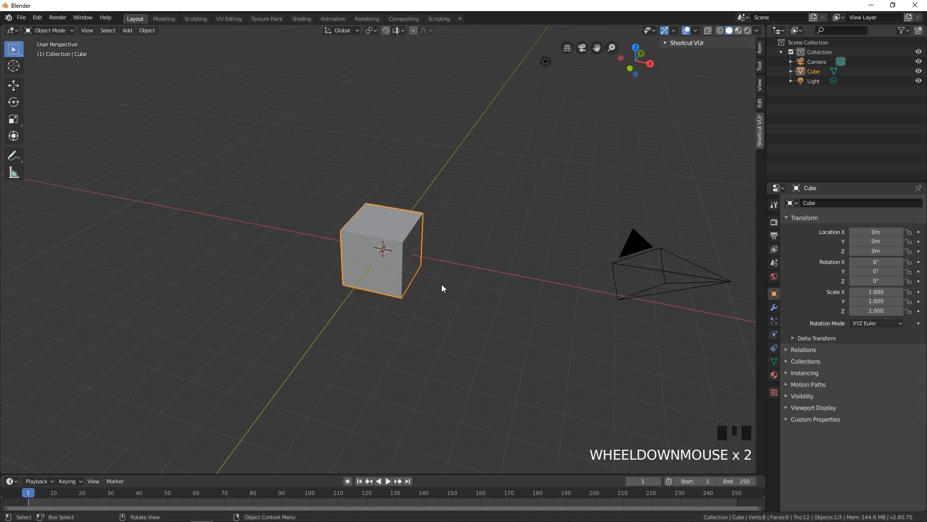
Frame the selected cube in the viewport once more, then deselect it.
key(KP_Decimal)
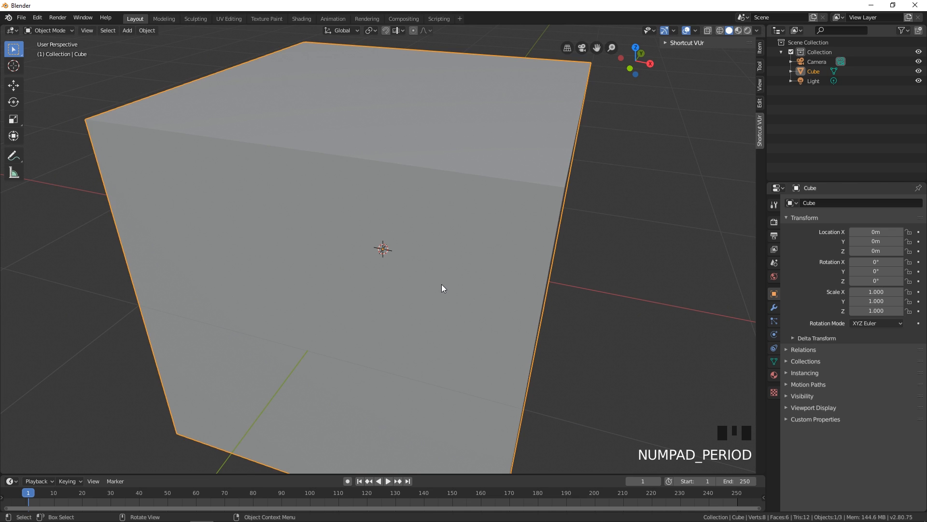
scroll(414, 321, down, 9)
click(448, 308)
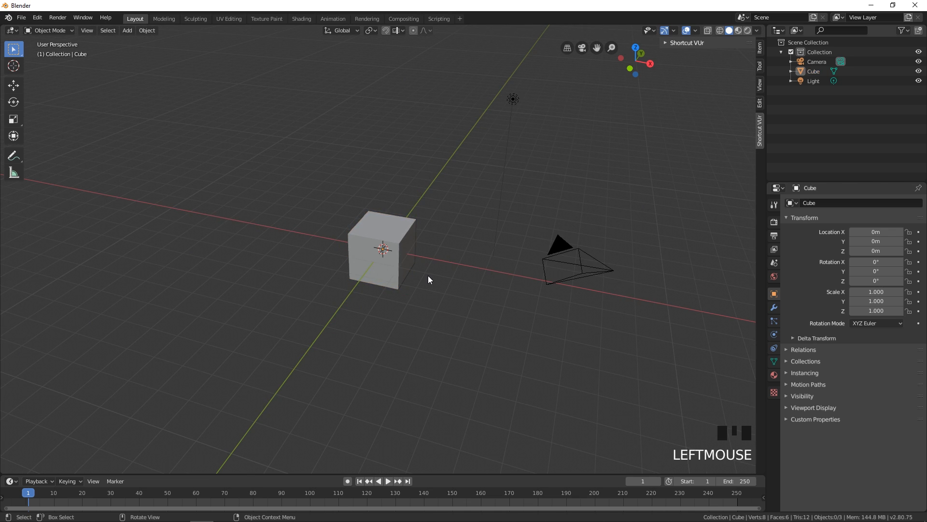
middle_drag(431, 273, 368, 271)
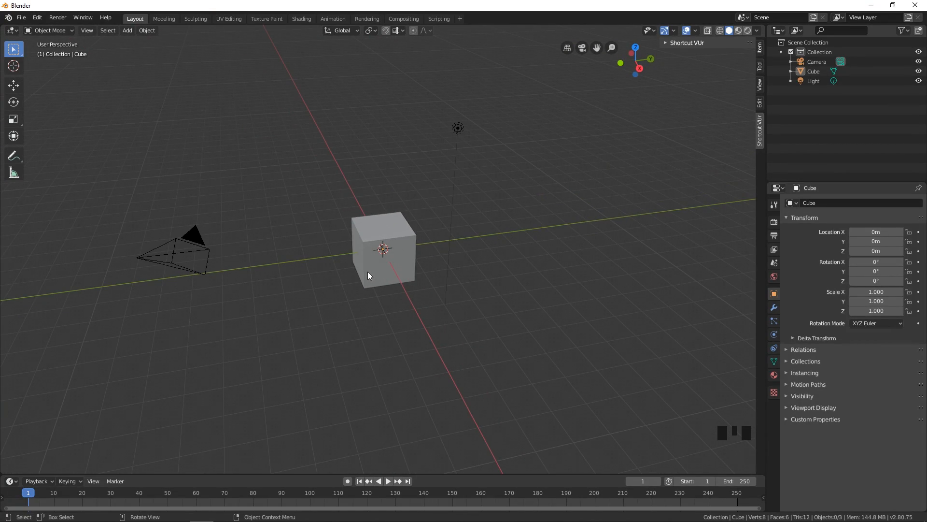
middle_drag(367, 274, 360, 279)
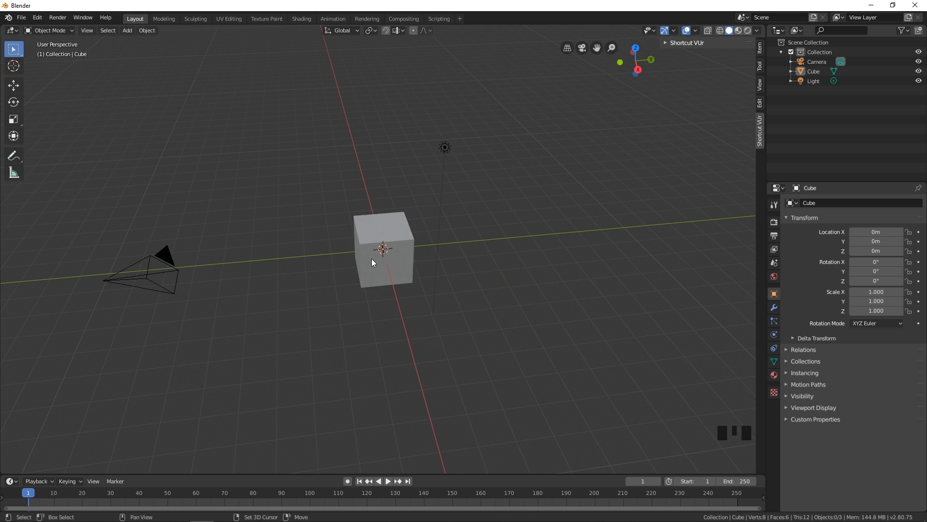
Add a plane mesh at the centre of the scene, inside the cube.
key(shift+a)
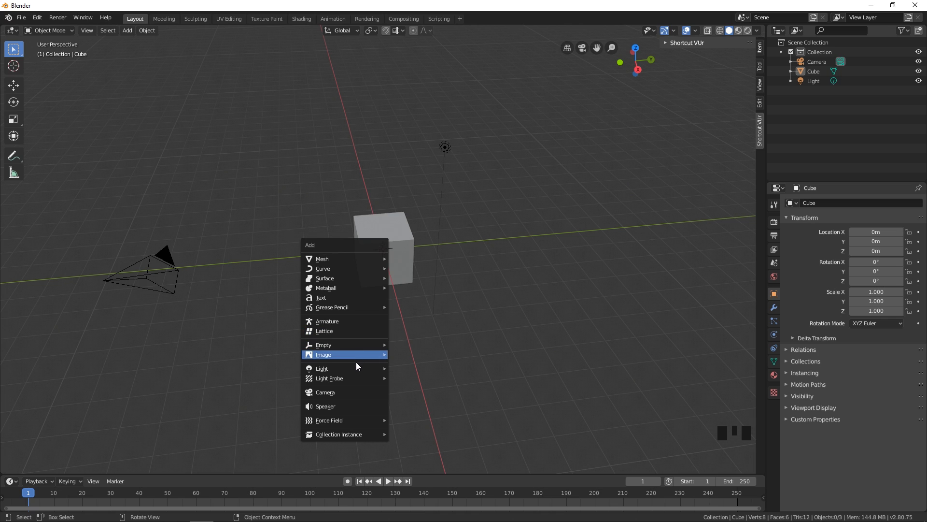
mouse_move(356, 362)
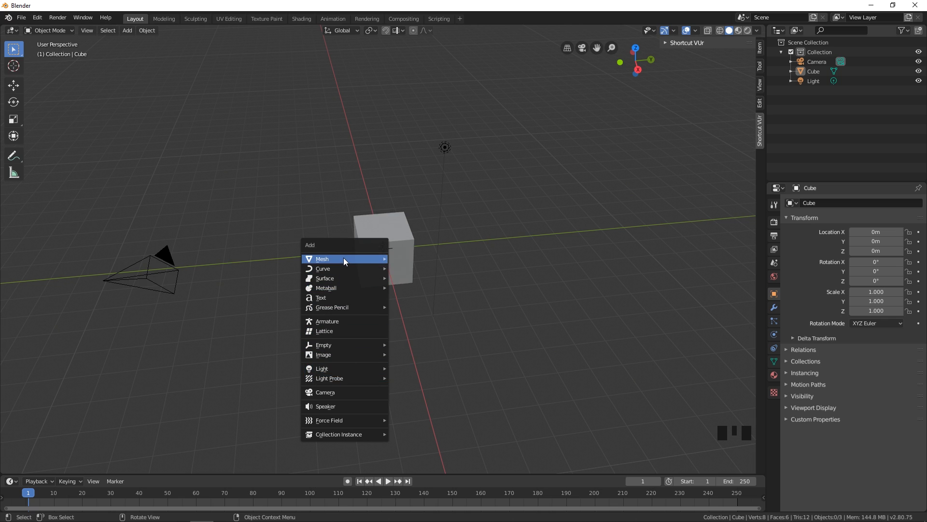
mouse_move(345, 260)
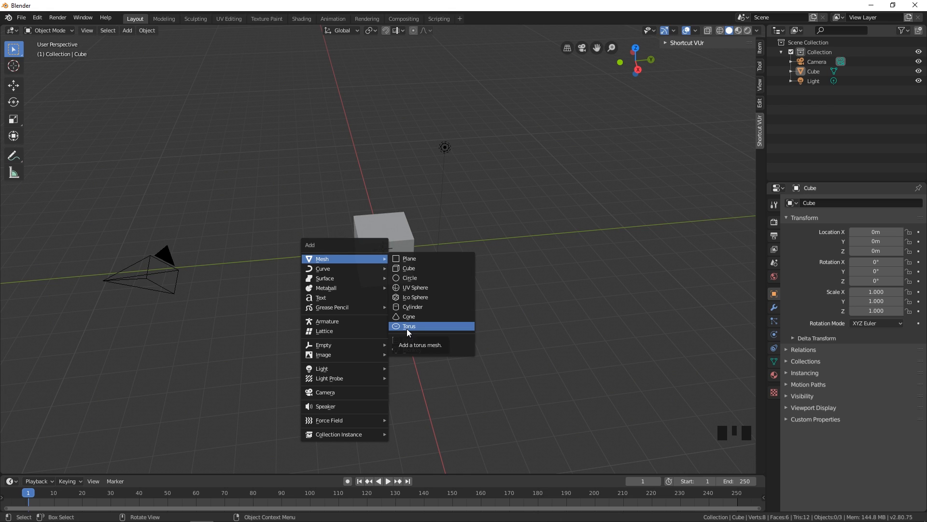
click(411, 259)
scroll(408, 264, up, 7)
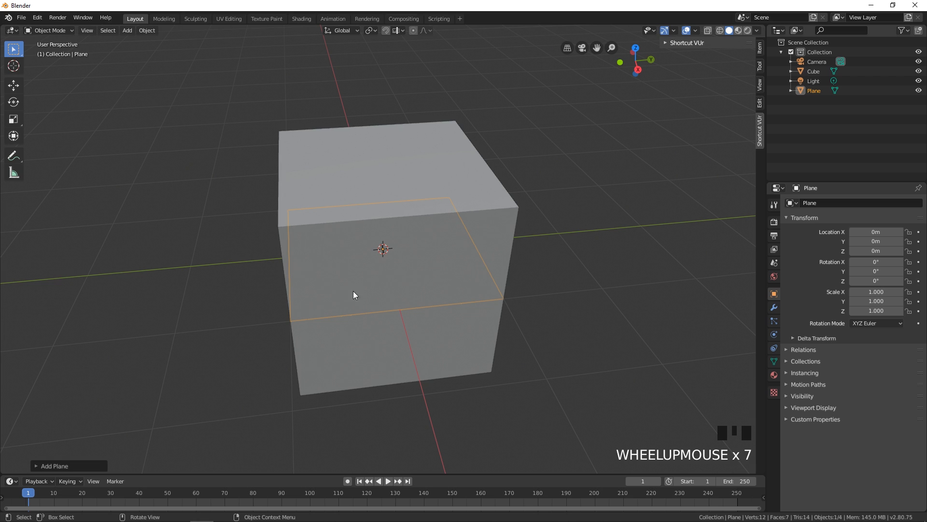
scroll(387, 297, down, 2)
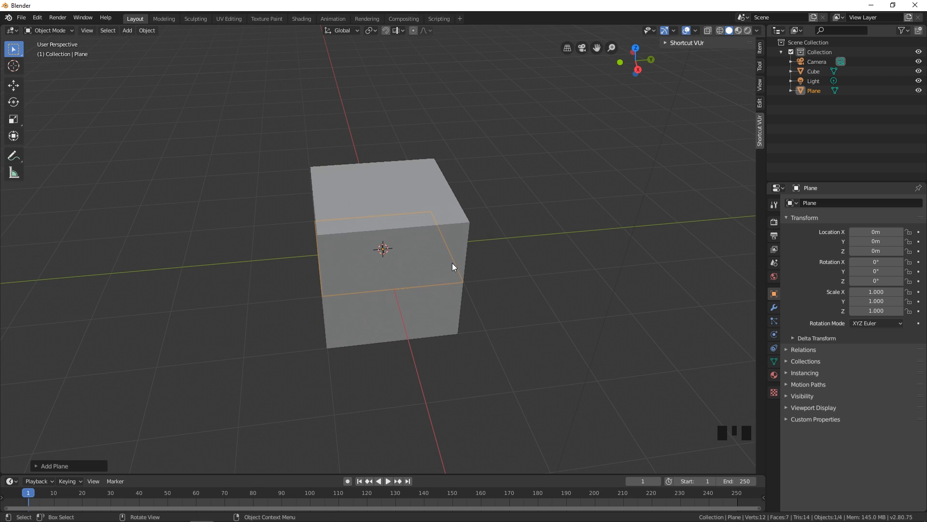
Select the cube and enter Edit Mode on it.
click(465, 227)
middle_drag(457, 270, 416, 265)
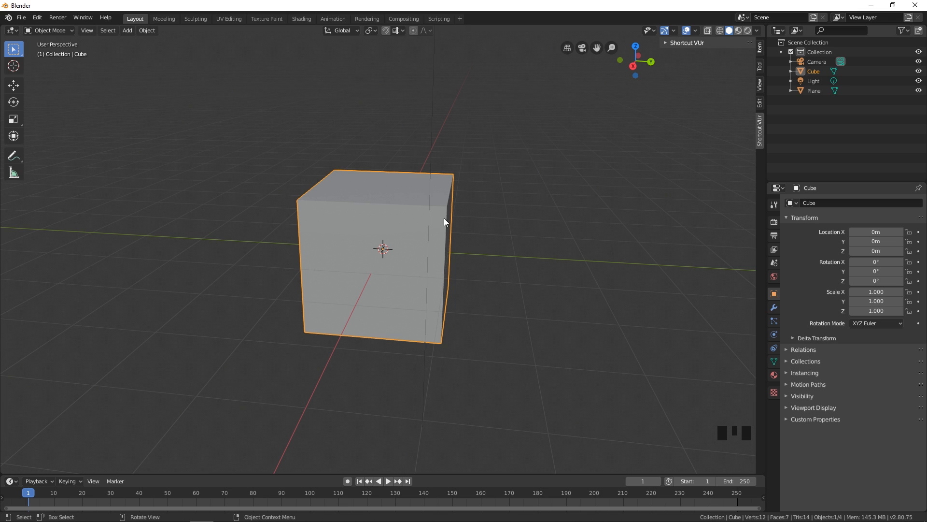
middle_drag(456, 227, 442, 225)
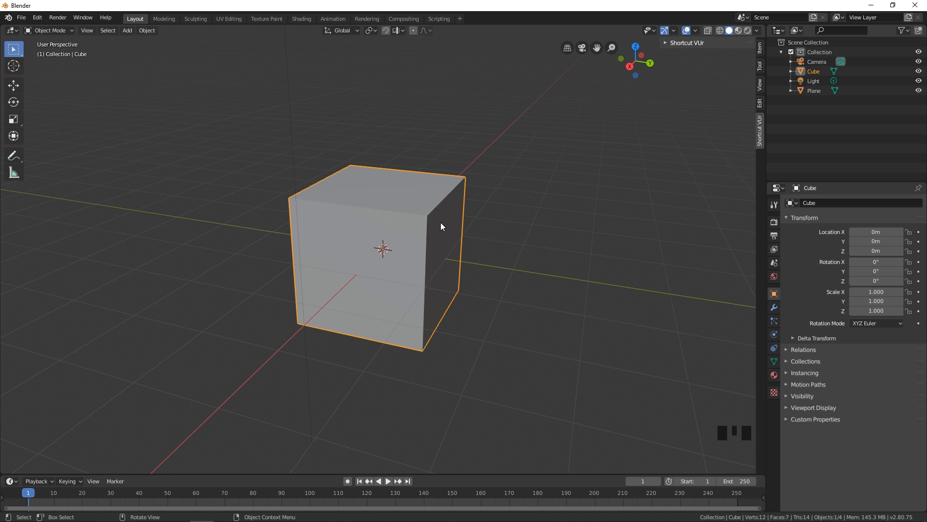
key(Tab)
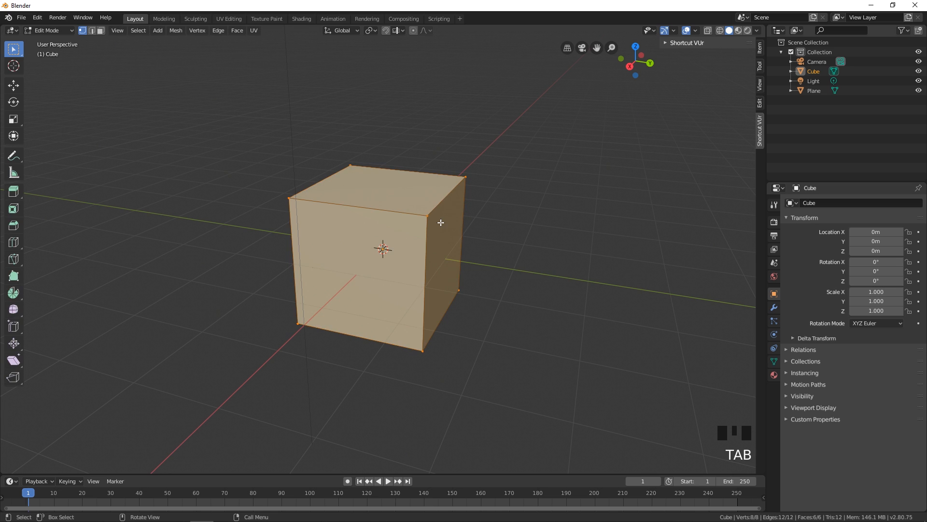
Toggle the cube repeatedly between Object Mode and Edit Mode, finishing in Edit Mode.
click(43, 31)
middle_drag(260, 139, 371, 183)
key(Tab)
key(Tab)
key(Tab)
key(Tab)
key(Tab)
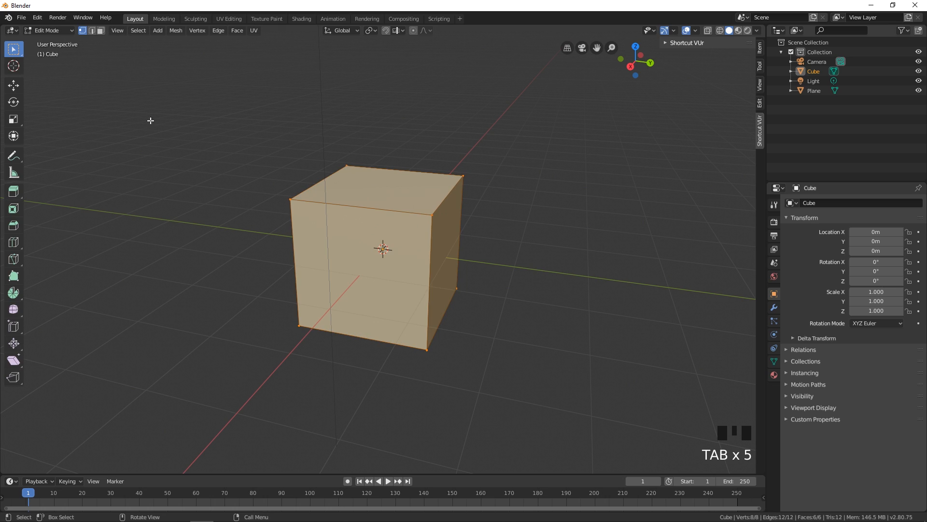
Deselect all of the cube's geometry, then select individual top corner vertices one at a time.
click(259, 150)
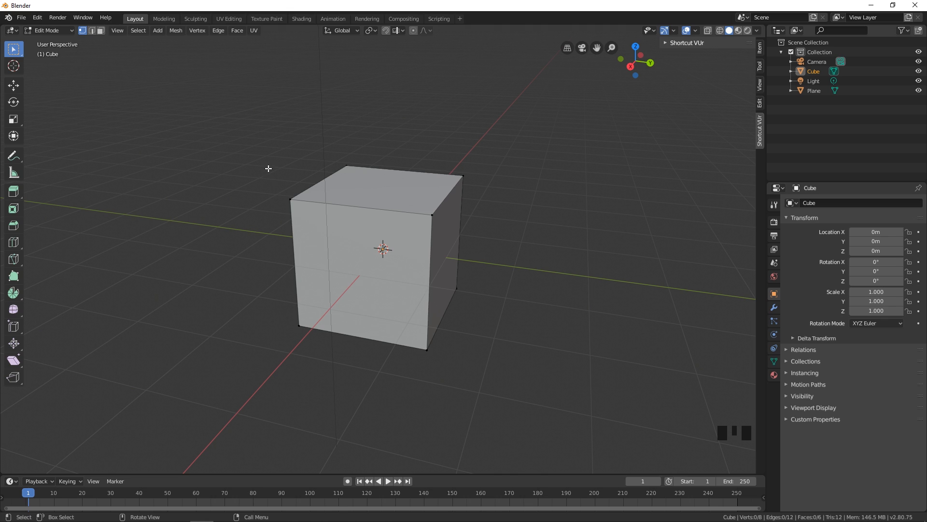
mouse_move(269, 169)
mouse_down()
mouse_move(302, 209)
mouse_move(269, 190)
mouse_move(299, 218)
mouse_move(271, 183)
mouse_up()
click(347, 166)
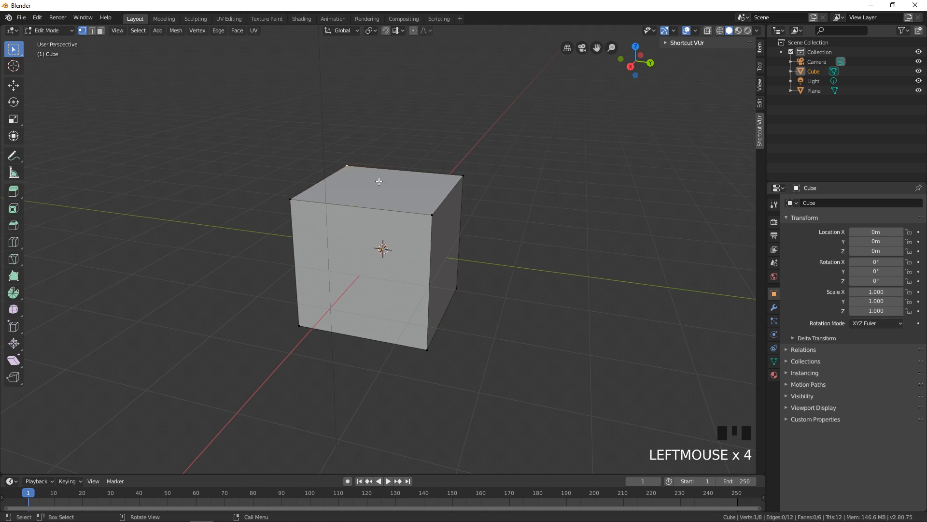
click(434, 220)
click(462, 177)
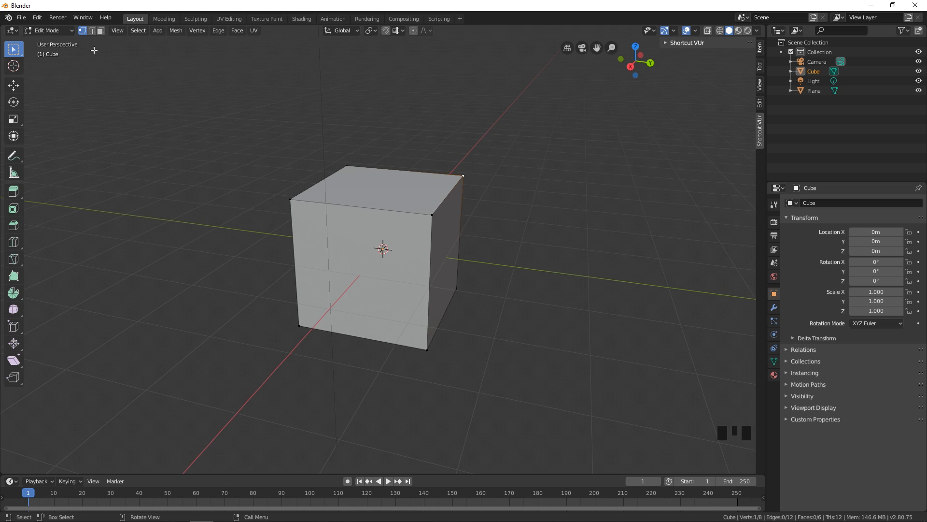
Cycle the mesh selection mode through edge, face and vertex, finishing in face selection.
click(91, 31)
key(2)
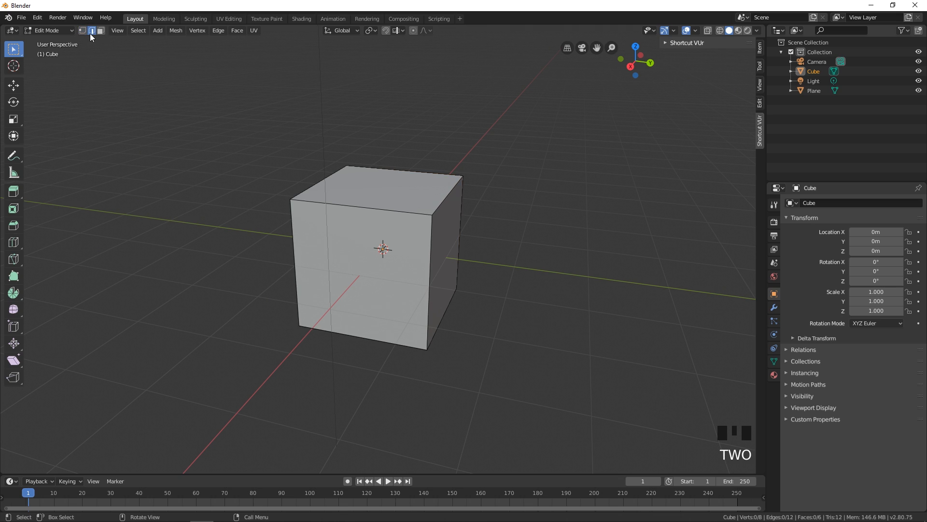
key(3)
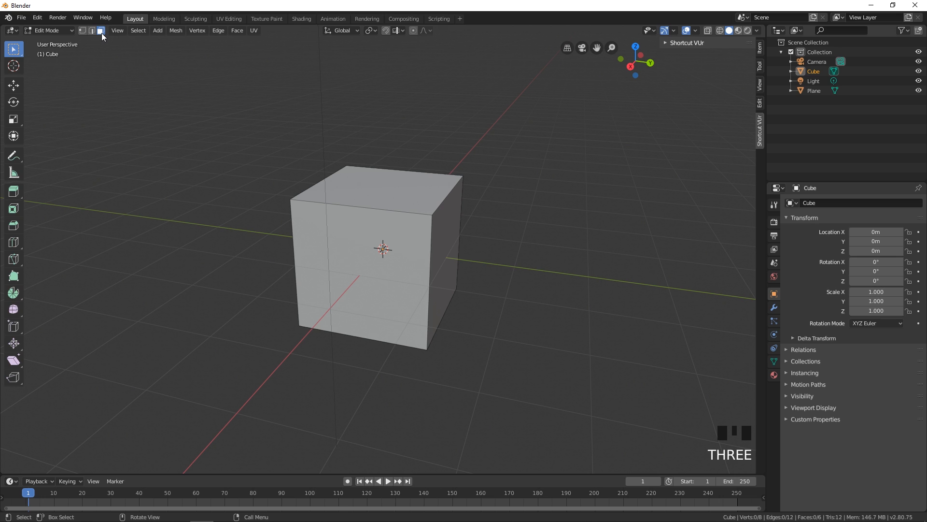
key(1)
key(2)
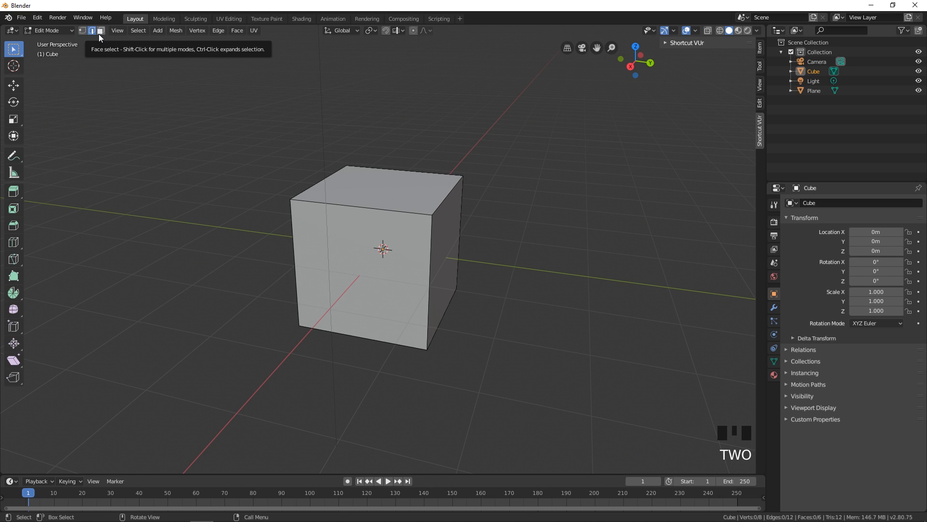
key(3)
Select the cube's top face.
middle_drag(331, 217, 293, 217)
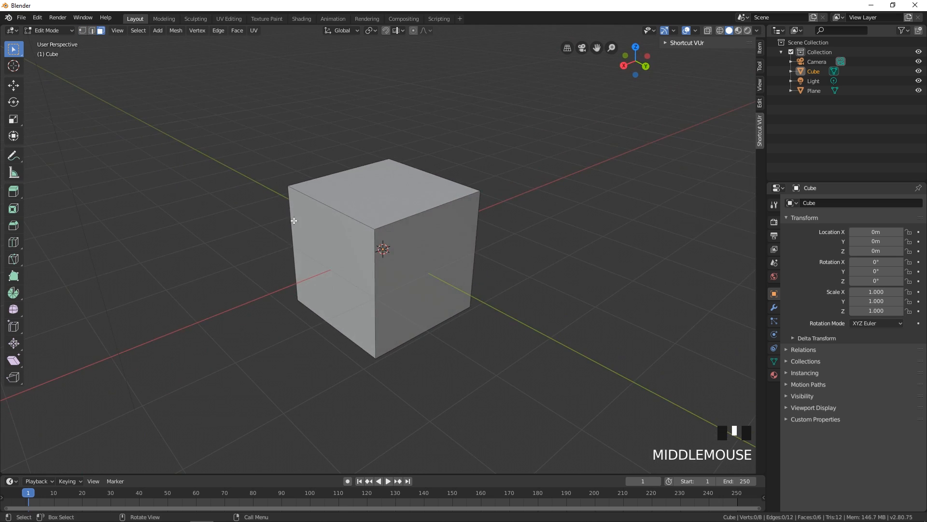
scroll(310, 206, up, 1)
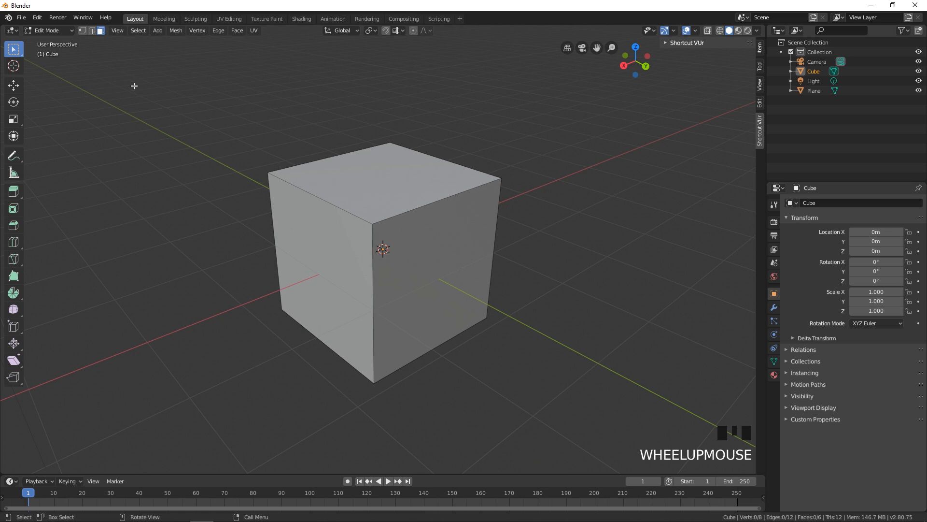
click(355, 166)
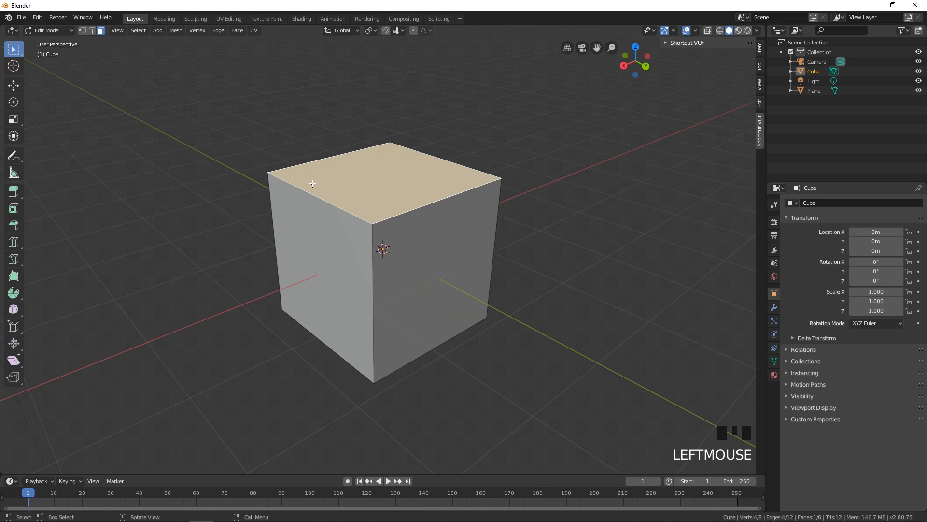
Enable vertex and edge selection alongside face selection and try it by selecting parts of the cube, ending with a top corner vertex.
shift+click(82, 31)
shift+click(92, 30)
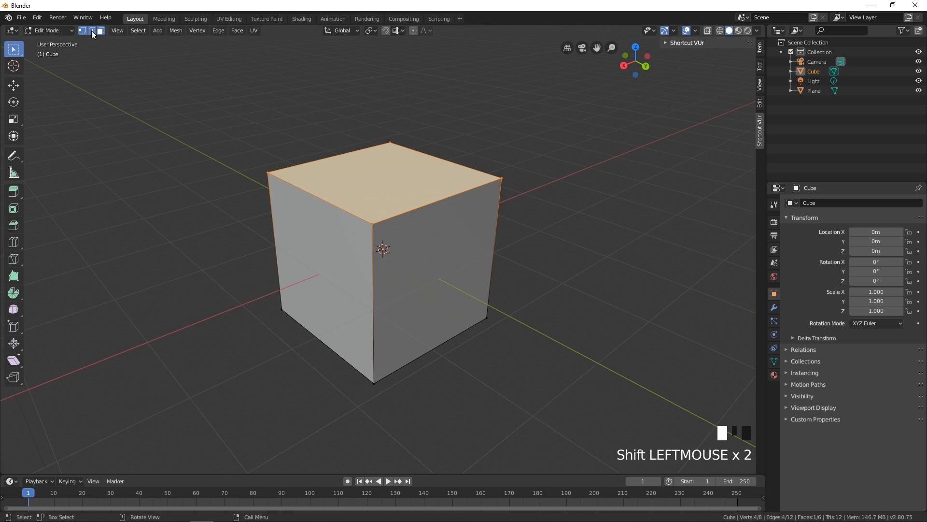
click(317, 196)
click(336, 168)
click(268, 172)
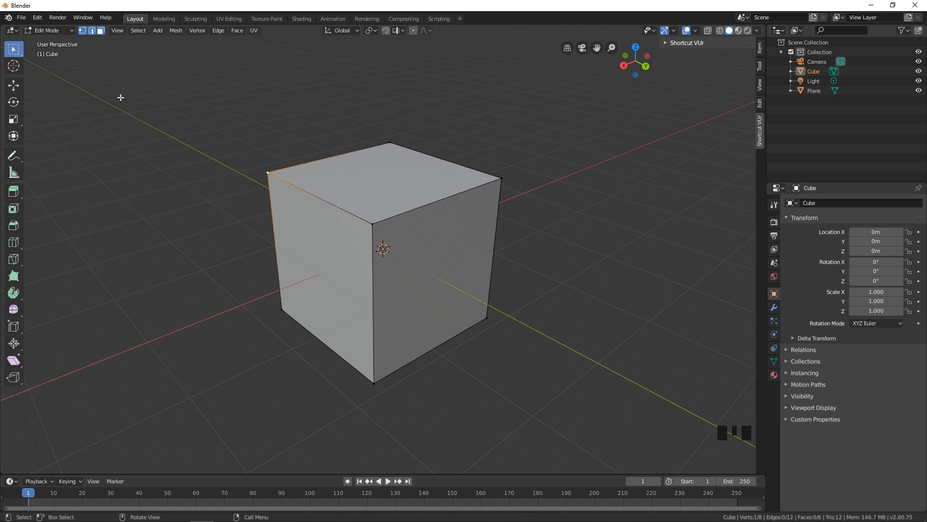
Return to vertex-only selection, then enable vertex, edge and face selection together again.
click(84, 33)
click(91, 32)
click(83, 31)
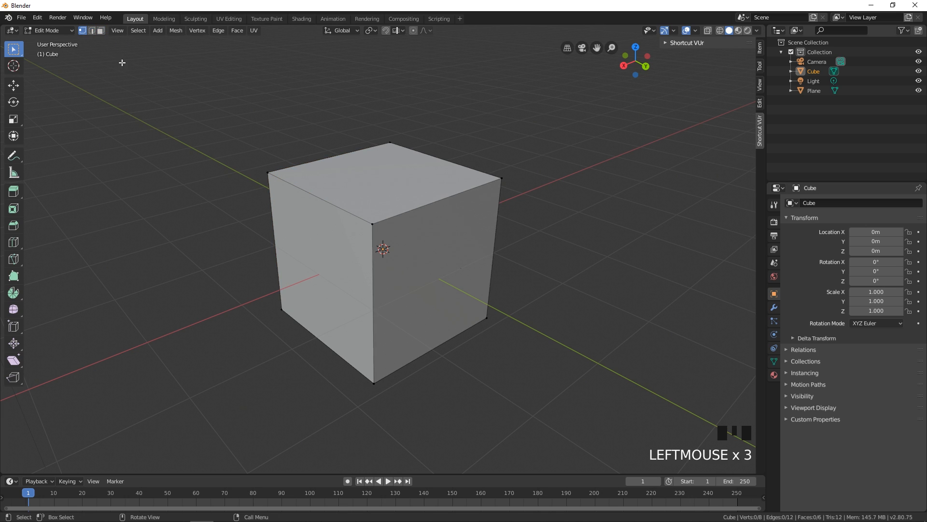
key(shift+1)
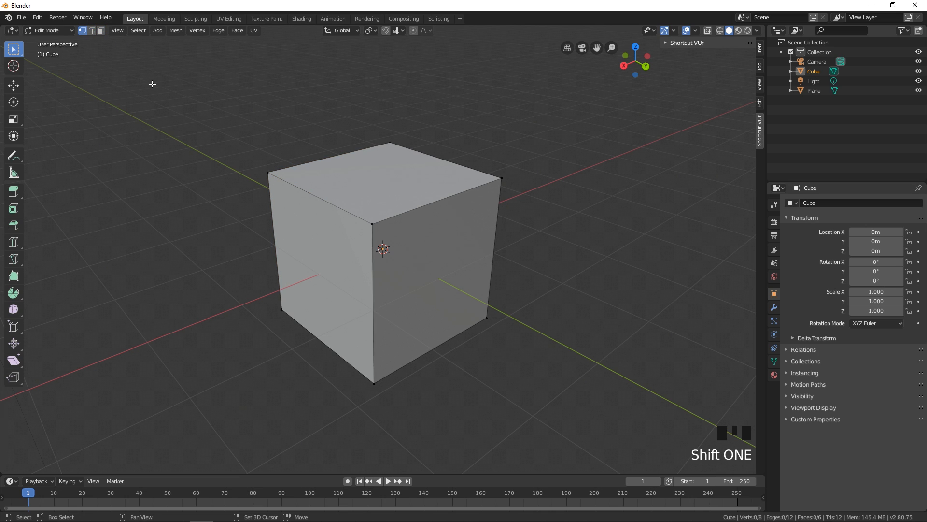
key(shift+2)
key(shift+3)
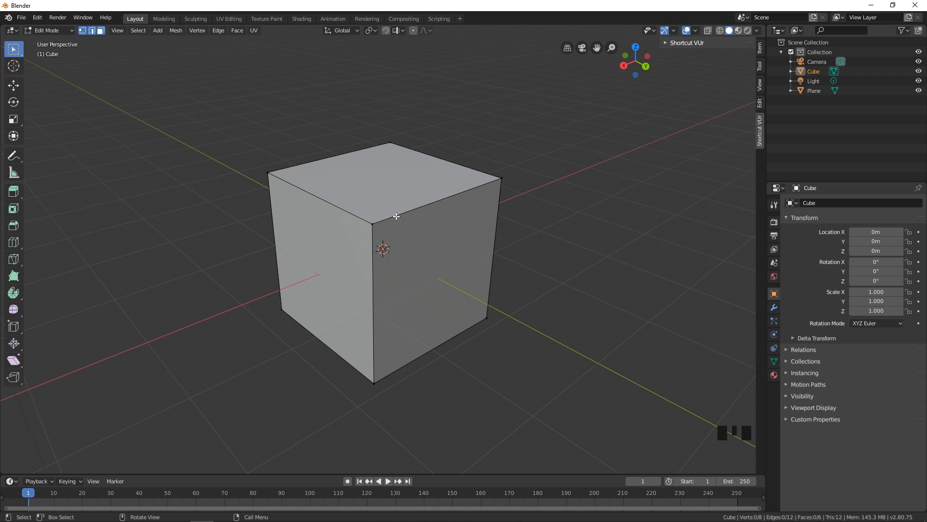
Select the cube's right-hand vertical edge with the combined selection modes.
scroll(381, 221, down, 1)
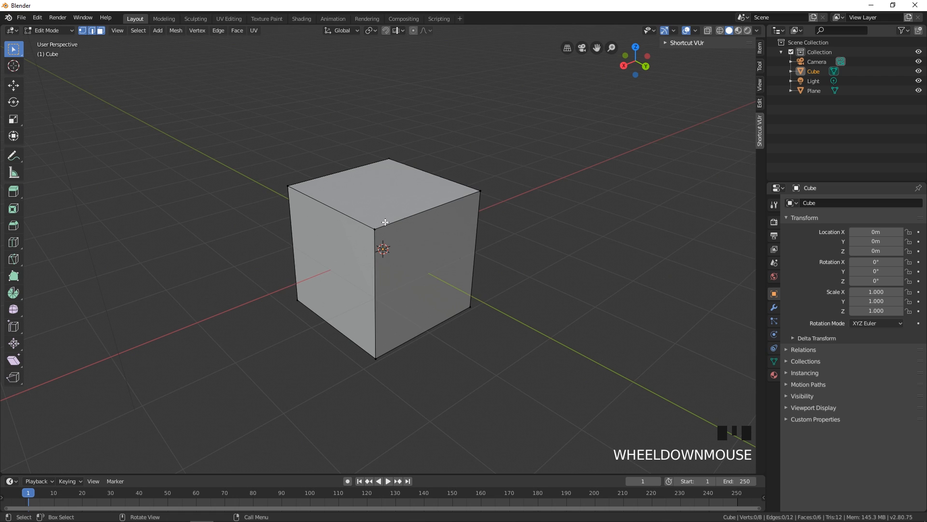
middle_drag(387, 222, 389, 229)
click(510, 191)
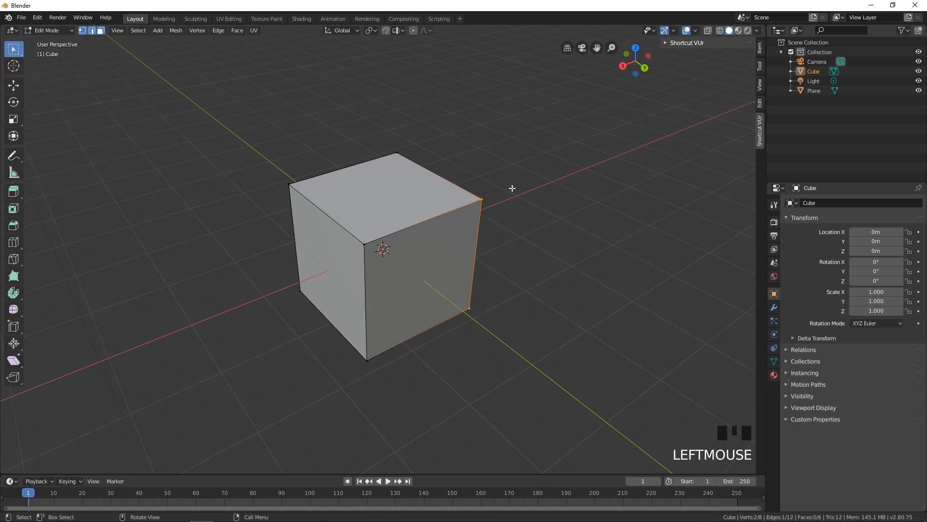
Switch to vertex-only selection and select the two vertices at the ends of the top face's back-left edge.
click(90, 32)
click(98, 32)
click(83, 32)
drag(304, 172, 283, 189)
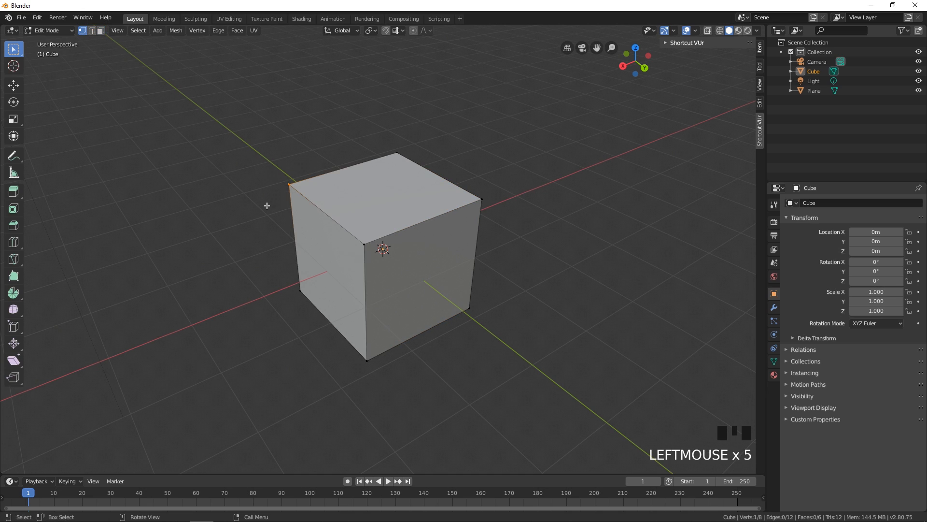
shift+click(398, 153)
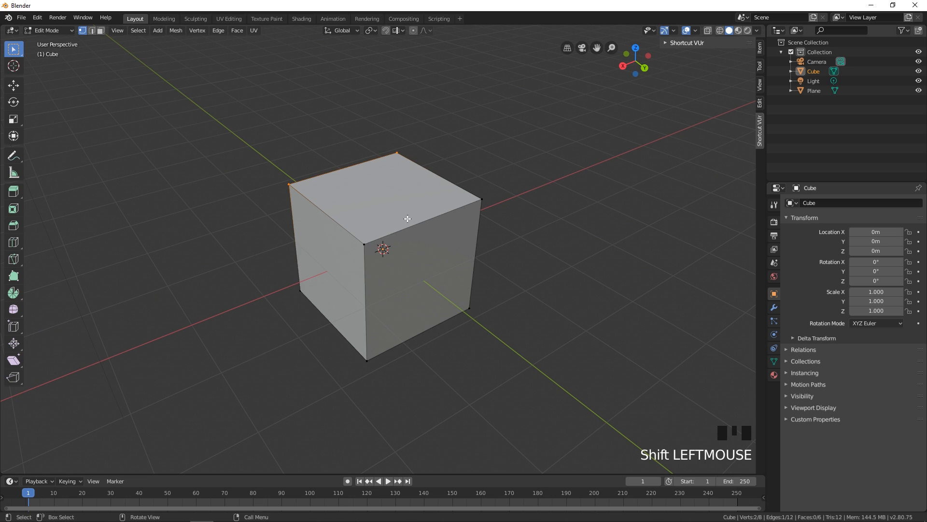
Reduce the selection to one vertex, clear it, then box-select the two right-hand vertices of the top face.
click(400, 166)
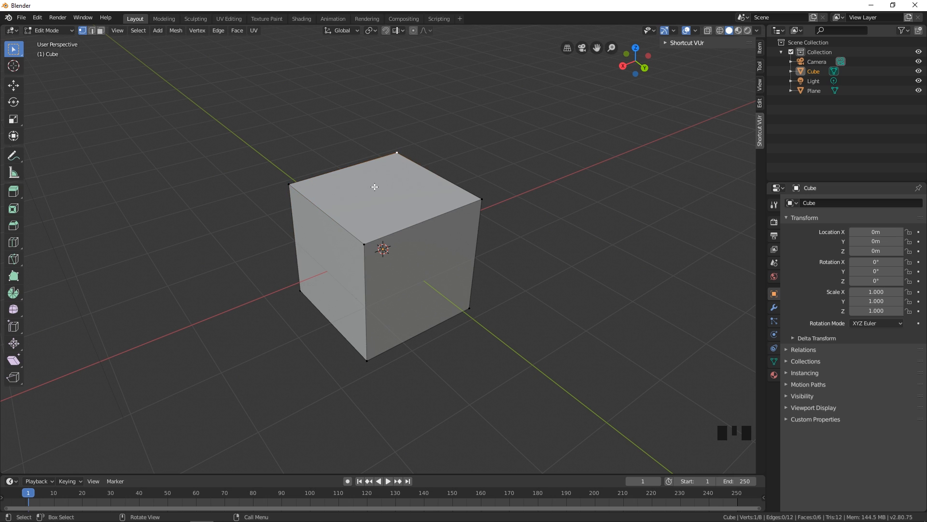
middle_drag(384, 202, 354, 195)
click(490, 225)
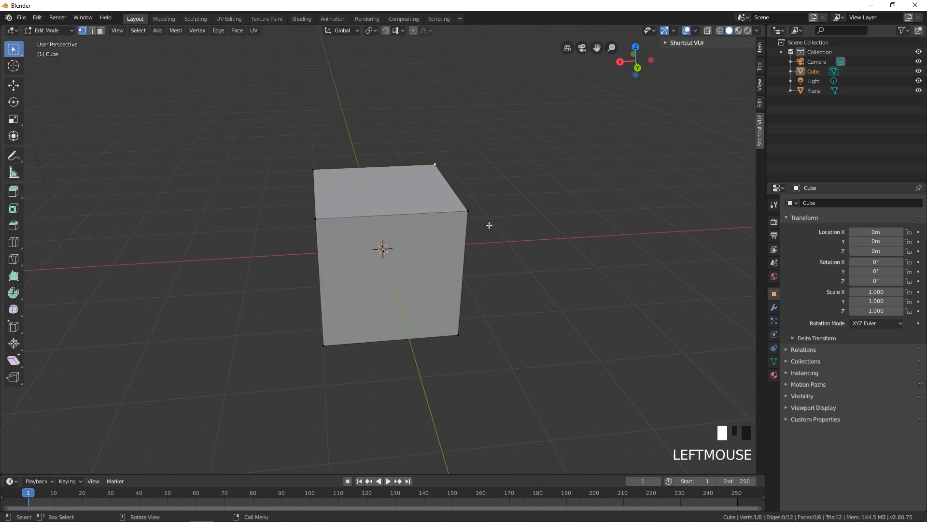
click(472, 181)
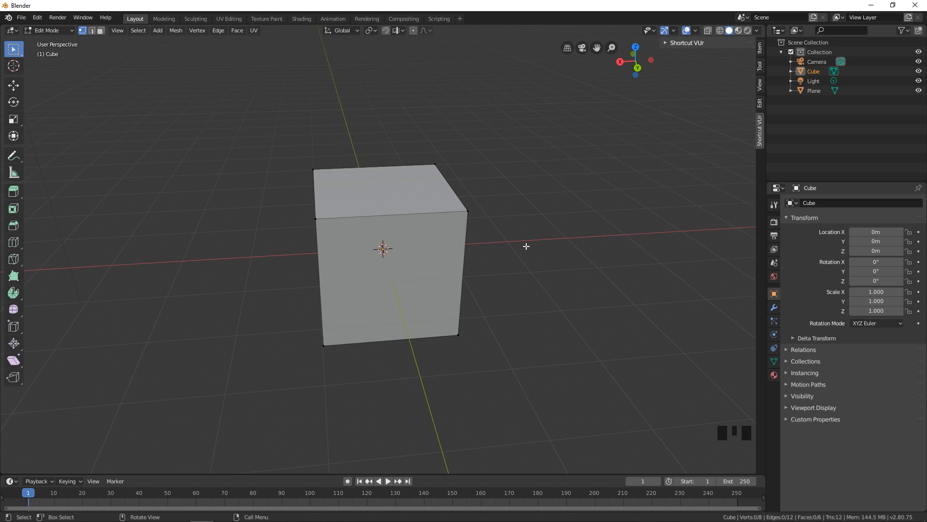
drag(525, 258, 401, 107)
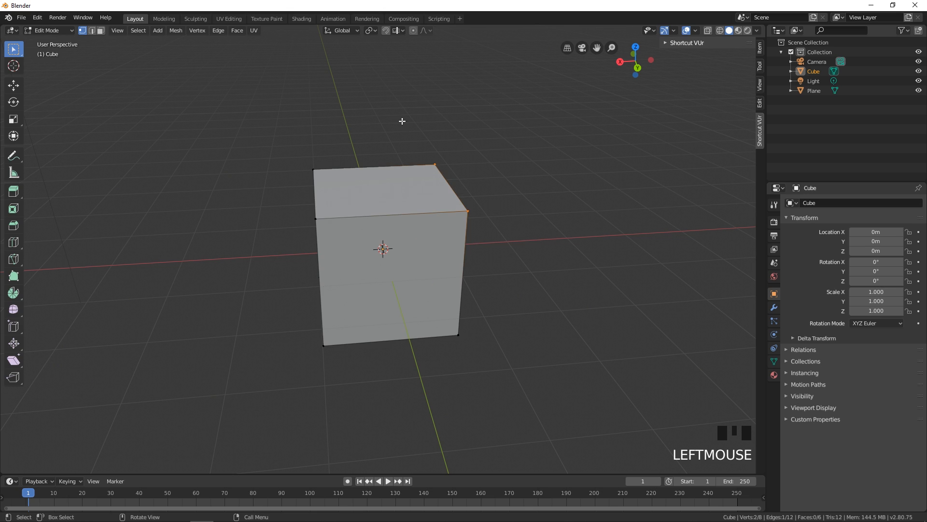
Choose the Select Circle tool and brush over the cube's top corners to select all four top vertices.
click(13, 49)
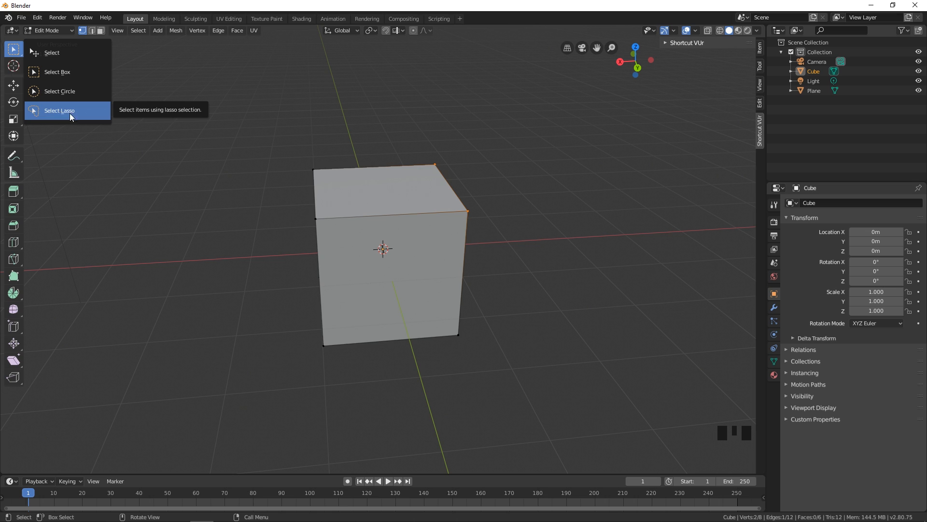
click(14, 50)
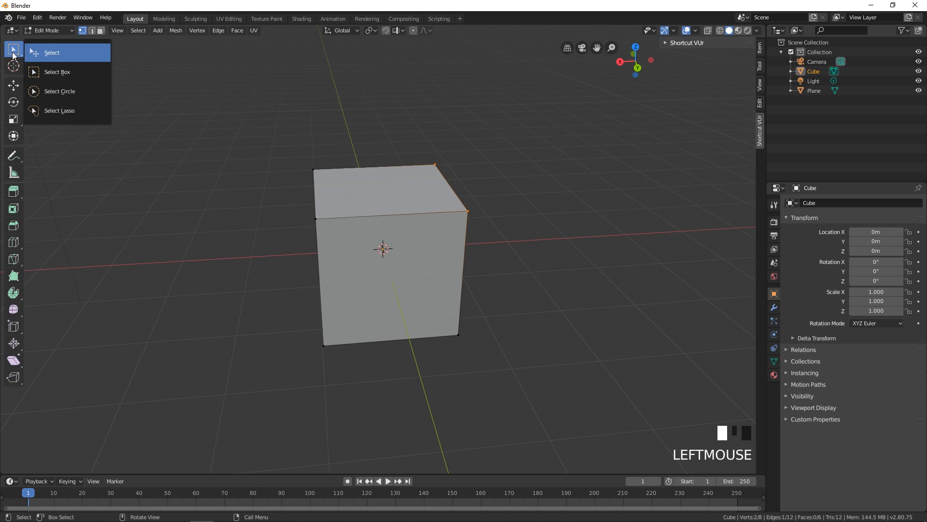
click(50, 92)
mouse_move(445, 172)
mouse_down()
mouse_move(424, 162)
mouse_move(302, 201)
mouse_move(436, 214)
mouse_move(458, 196)
mouse_up()
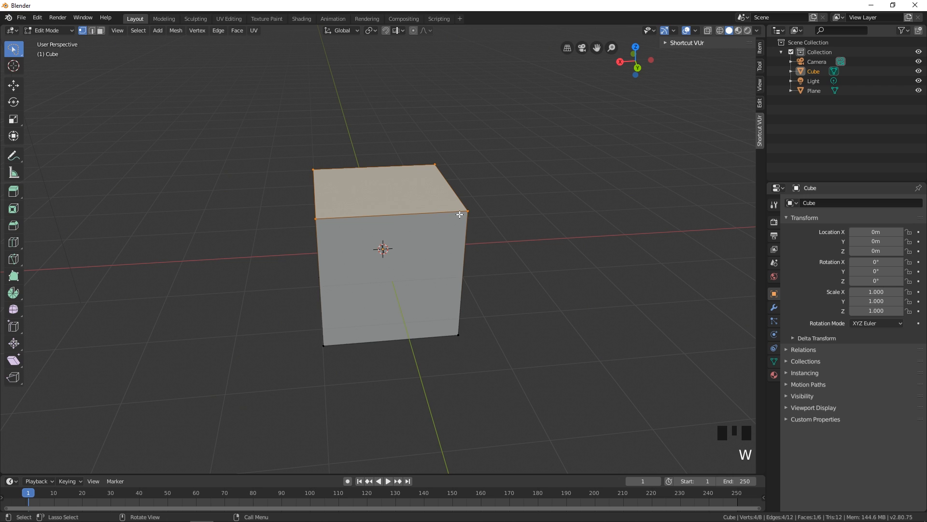
Cycle repeatedly through the selection tools, finishing on circle selection.
key(w)
key(w)
key(w)
key(w)
key(w)
key(w)
key(w)
key(w)
key(w)
key(w)
key(w)
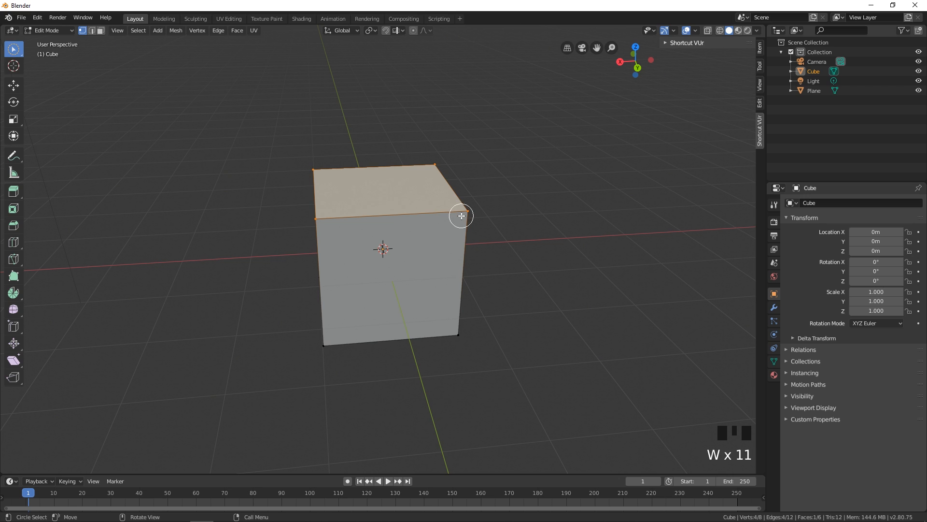
Clear the selection and circle-select the four corner vertices of the cube's front face.
click(489, 202)
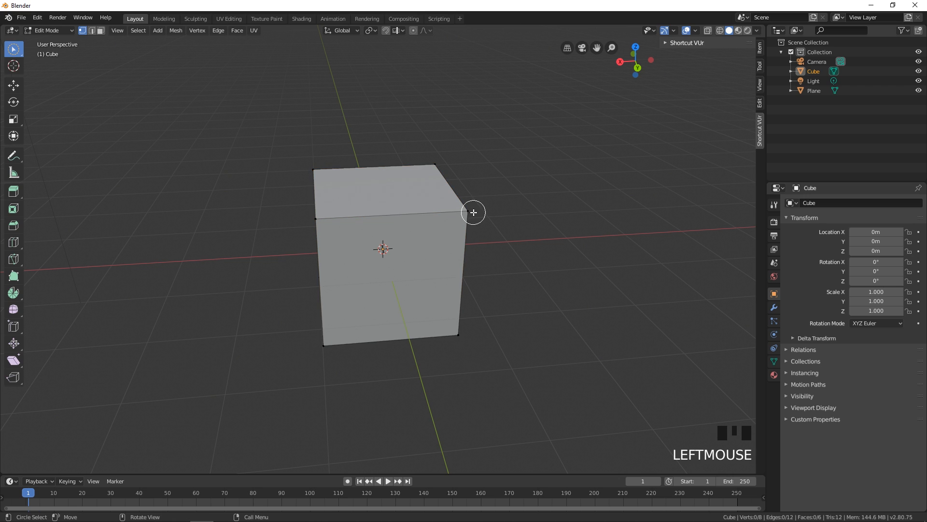
middle_drag(470, 210, 459, 211)
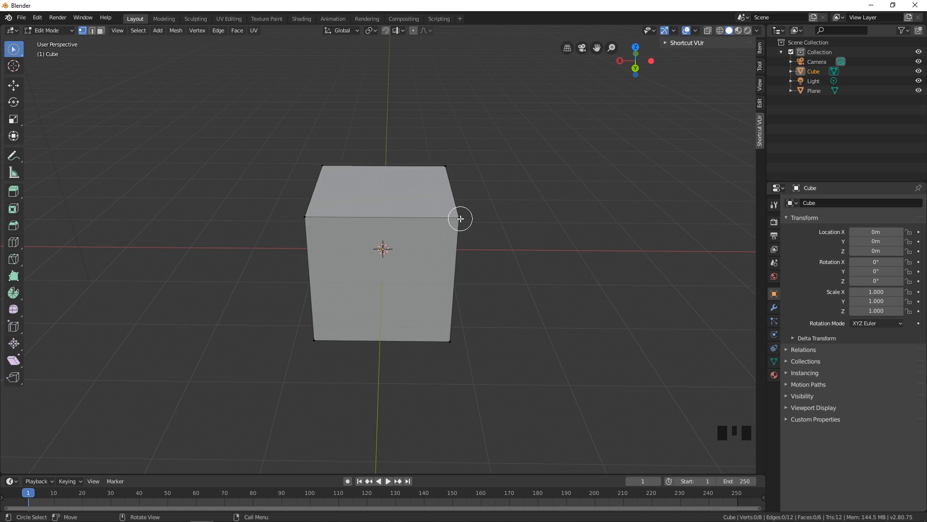
middle_drag(455, 216, 450, 218)
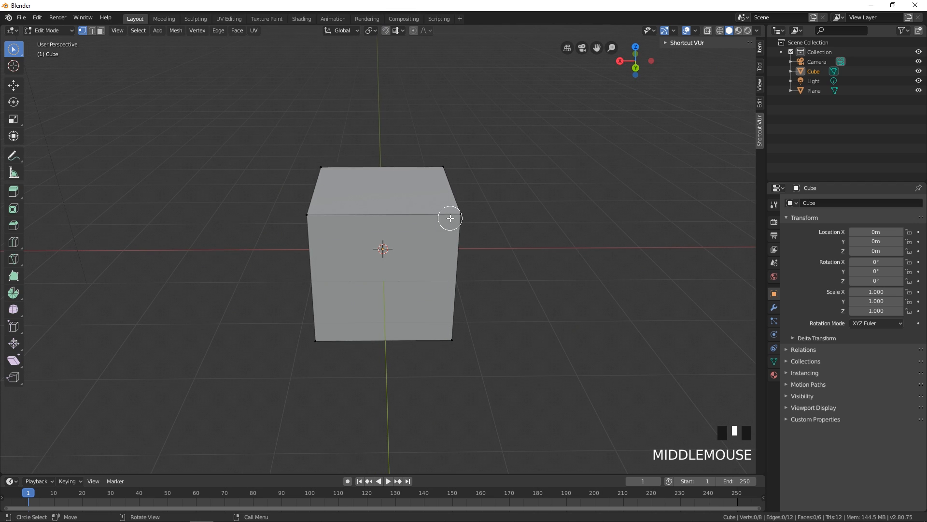
mouse_move(457, 210)
mouse_down()
mouse_move(331, 207)
mouse_move(317, 331)
mouse_move(476, 356)
mouse_move(453, 342)
mouse_move(508, 316)
mouse_up()
middle_drag(507, 317, 505, 297)
click(504, 292)
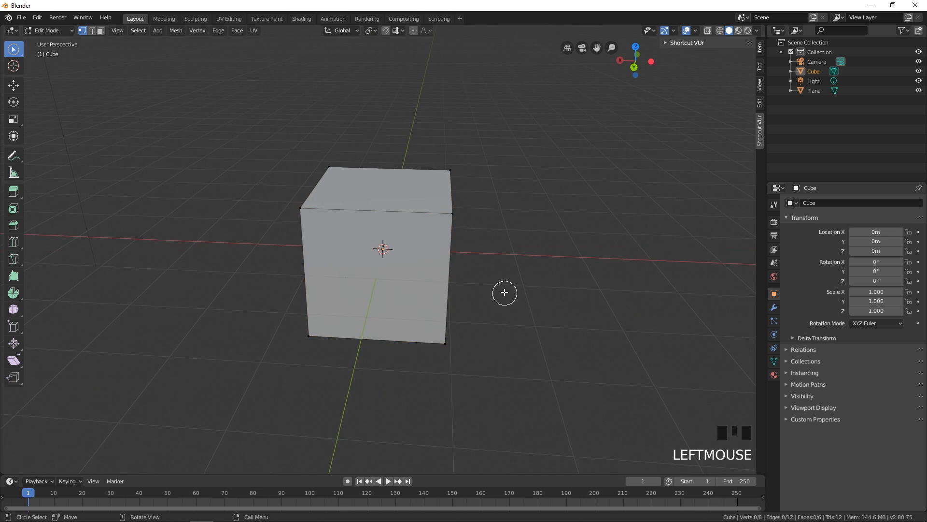
middle_drag(464, 257, 465, 257)
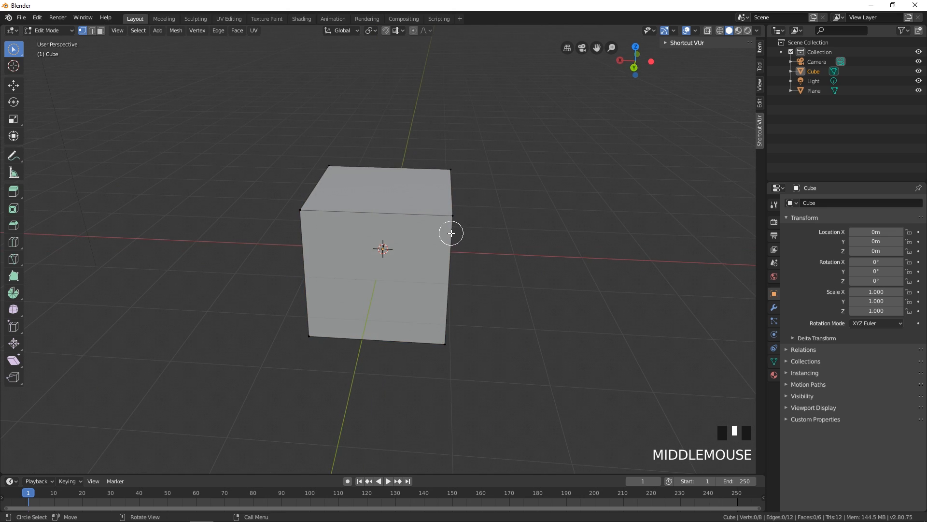
mouse_move(453, 219)
mouse_down()
mouse_move(292, 217)
mouse_move(306, 315)
mouse_move(406, 337)
mouse_move(464, 329)
mouse_up()
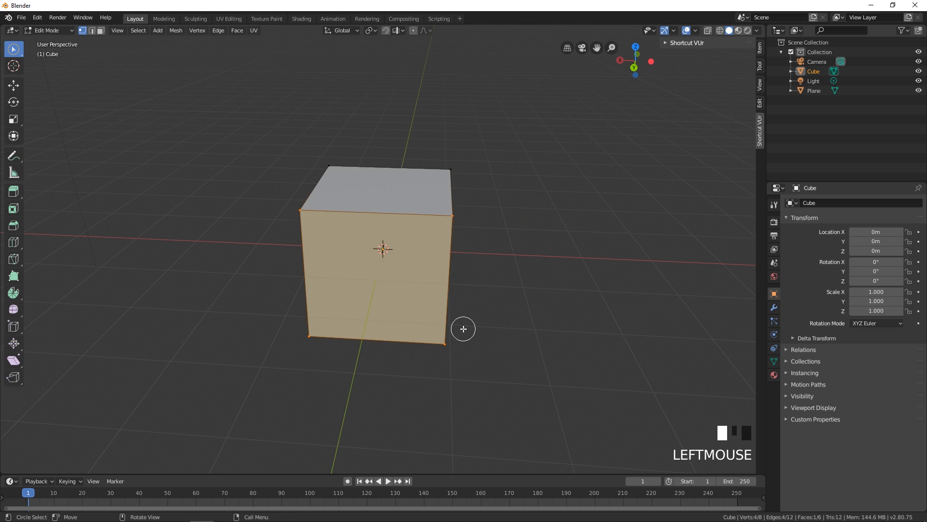
middle_drag(472, 284, 471, 283)
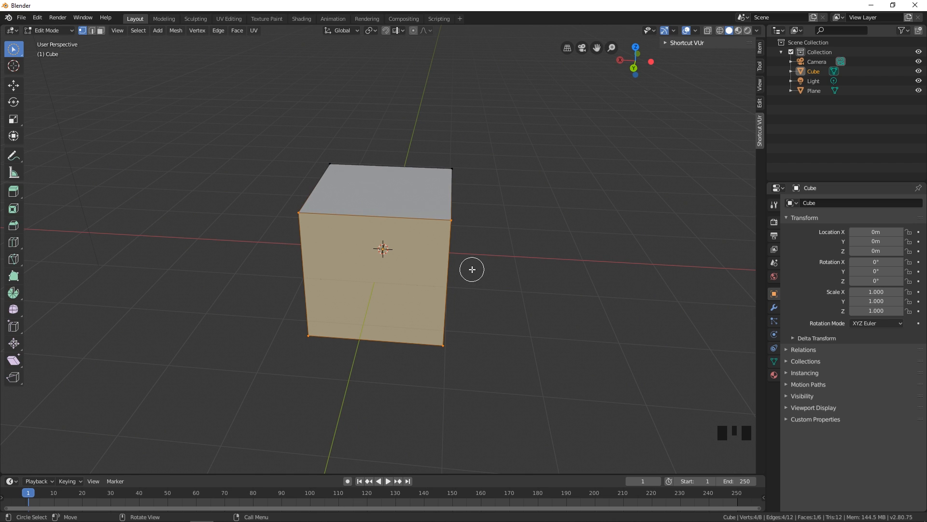
Switch to the Tweak tool and pull the top face's back, right and left corner vertices to new positions.
middle_drag(472, 270, 435, 269)
drag(14, 49, 52, 57)
click(372, 151)
click(373, 152)
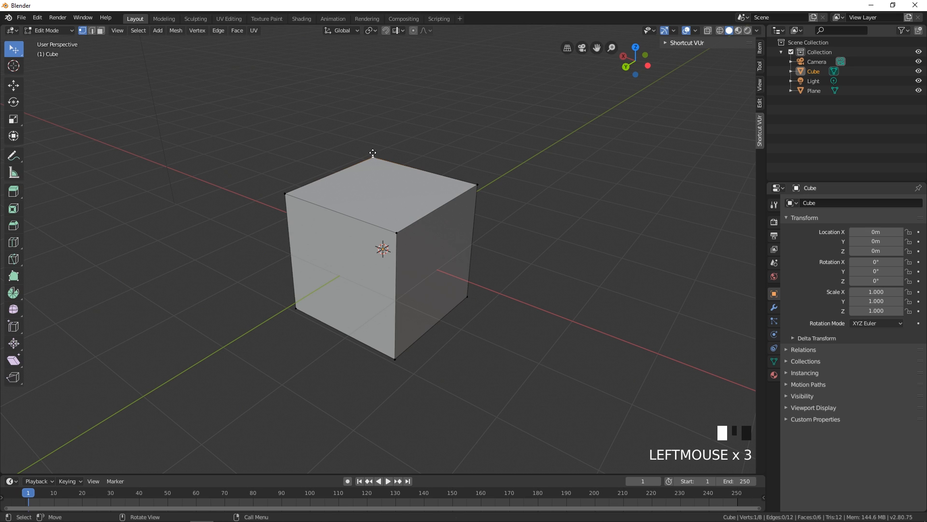
drag(373, 152, 415, 117)
drag(478, 184, 505, 179)
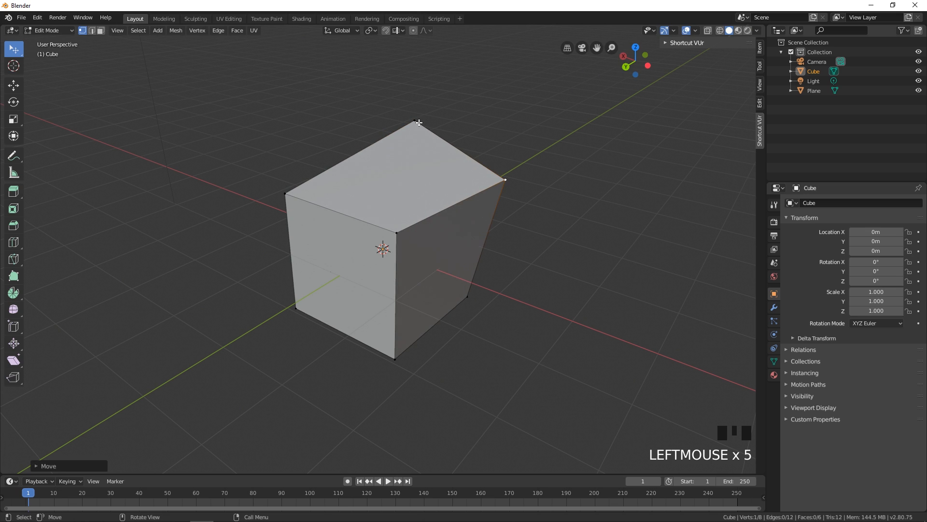
drag(415, 121, 412, 153)
drag(280, 197, 186, 174)
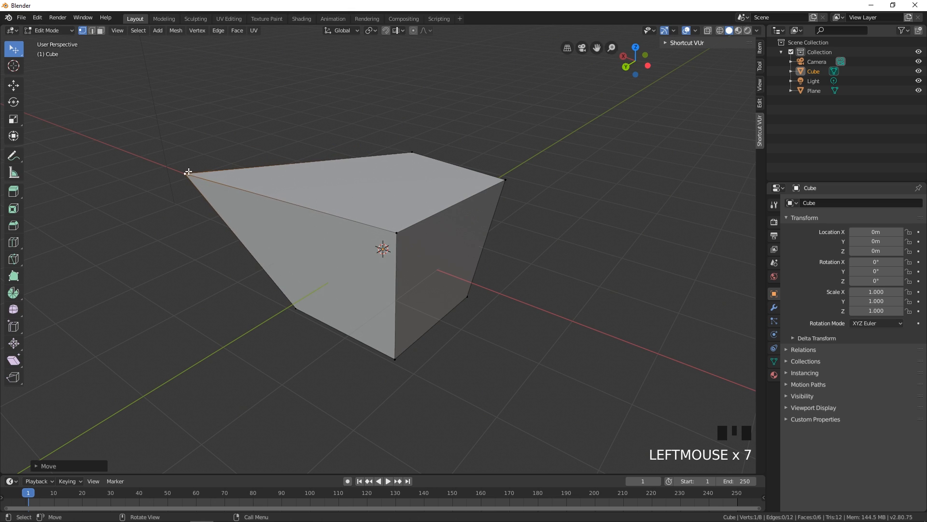
From the right orthographic view, pull the upper +Y vertex up and outward and move both upper -Y vertices inward.
key(grave)
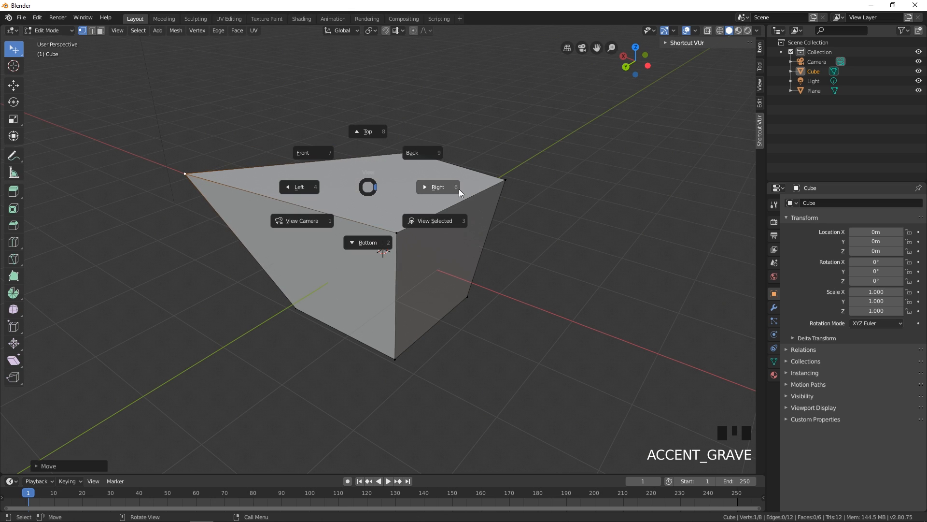
drag(497, 170, 544, 105)
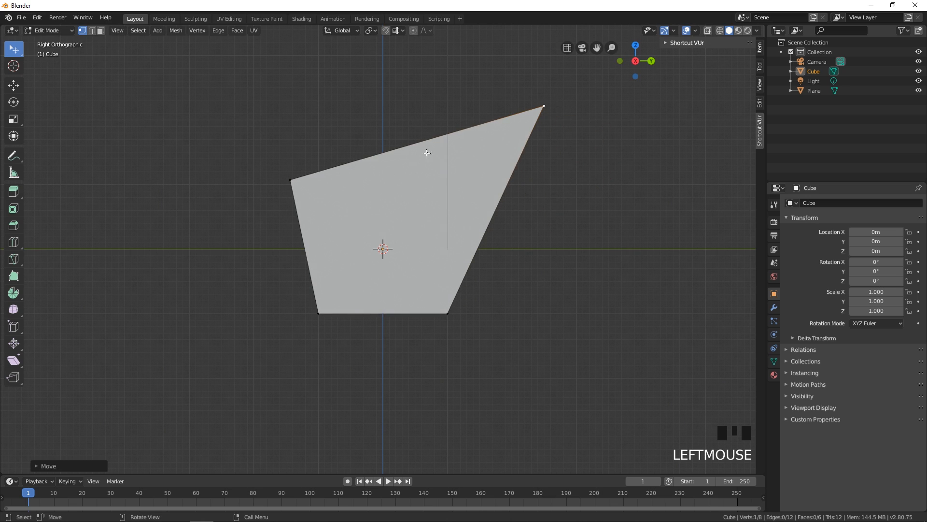
drag(290, 180, 359, 221)
drag(298, 179, 372, 172)
Return to a perspective view and pull one upper corner vertex of the deformed cube outward.
key(grave)
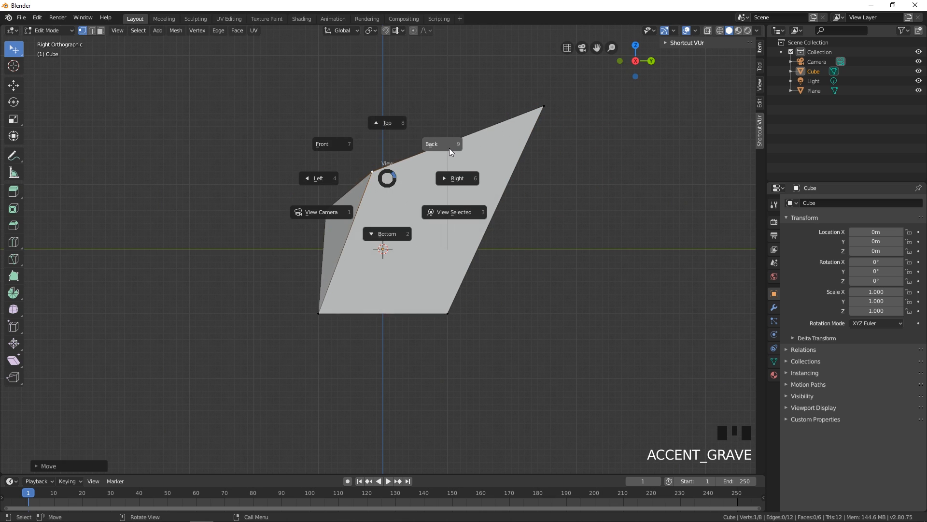
click(387, 179)
middle_drag(414, 186, 331, 220)
scroll(331, 220, down, 2)
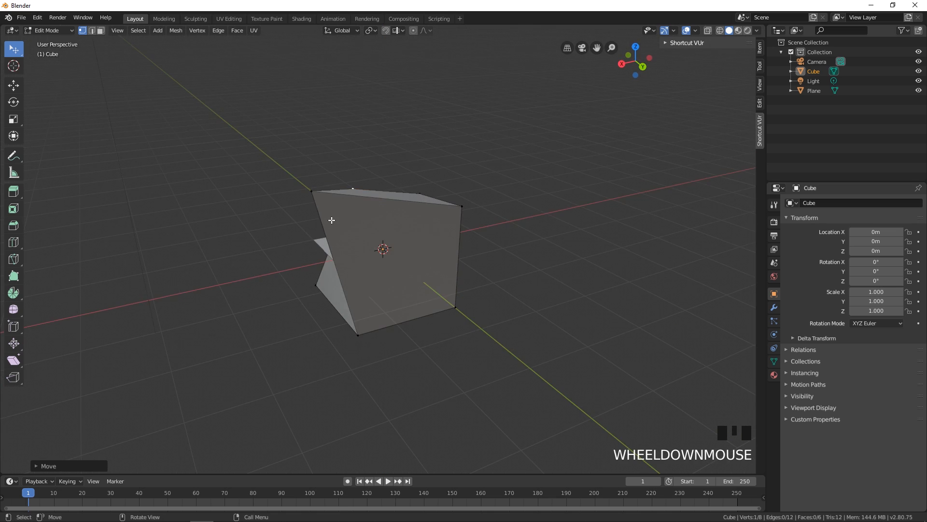
drag(459, 207, 496, 216)
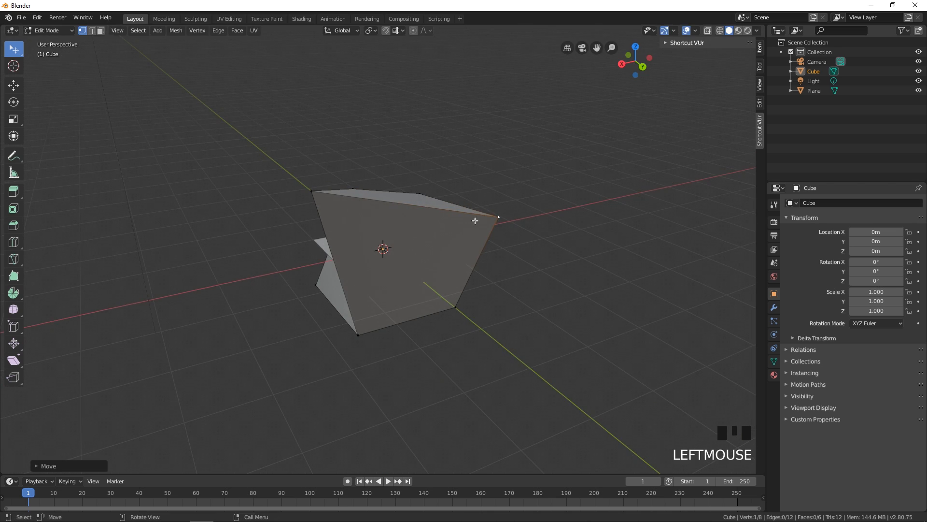
Examine the context menus offered in vertex, edge and face selection modes, closing each without running a command.
middle_drag(474, 220, 433, 235)
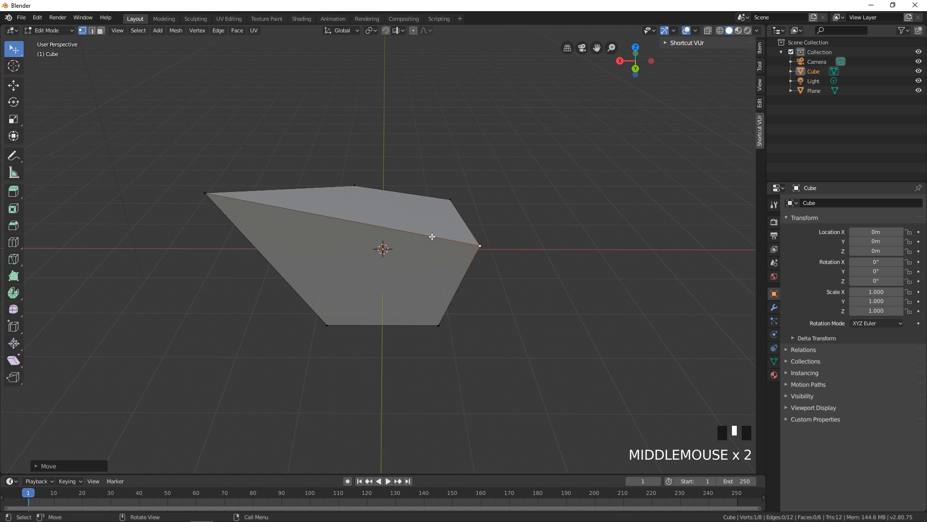
right_click(432, 237)
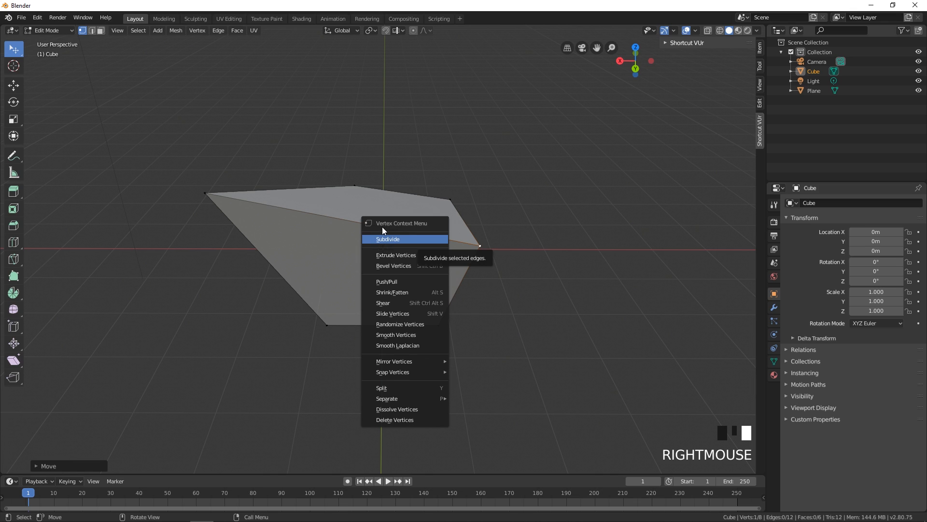
mouse_move(414, 356)
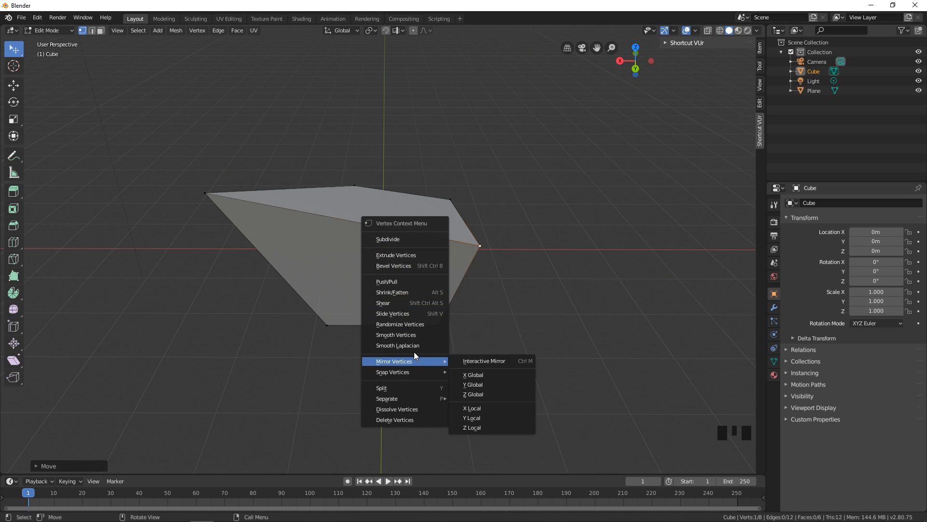
click(483, 254)
key(2)
right_click(445, 239)
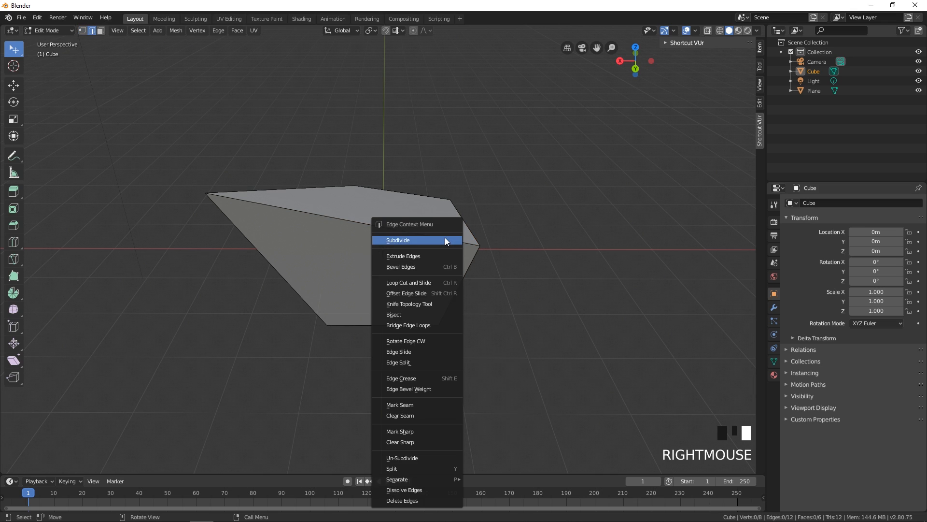
click(429, 238)
key(3)
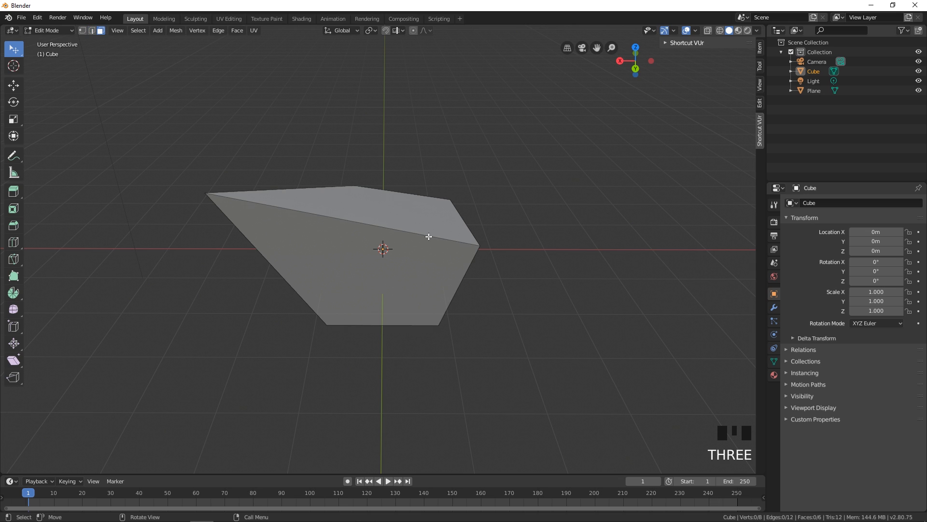
right_click(428, 236)
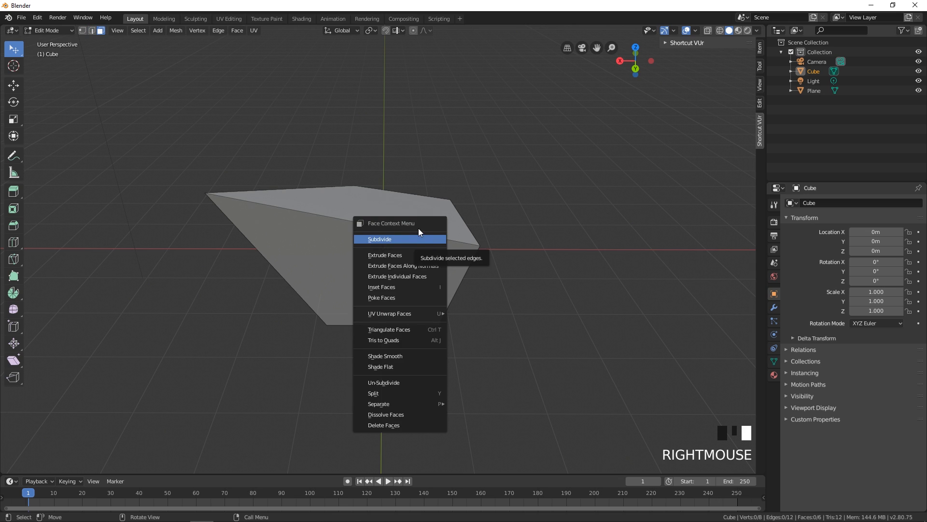
right_click(387, 217)
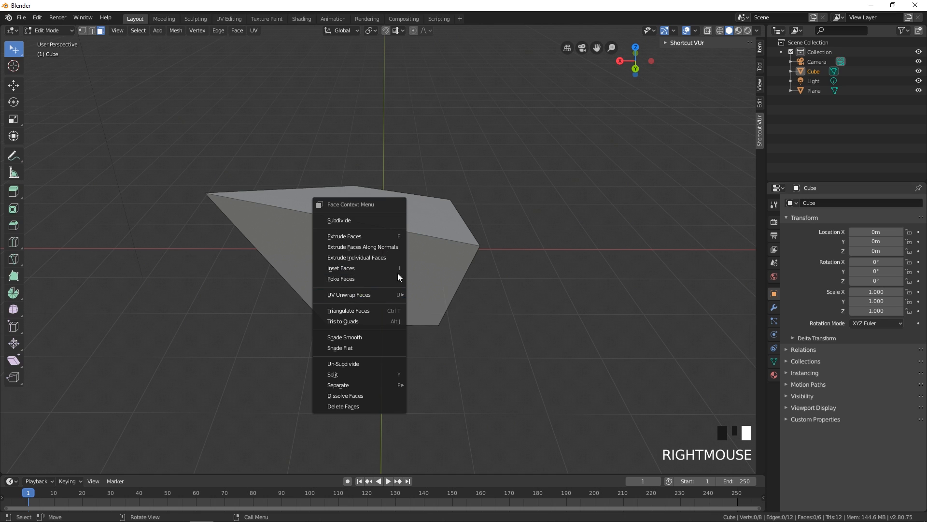
click(505, 216)
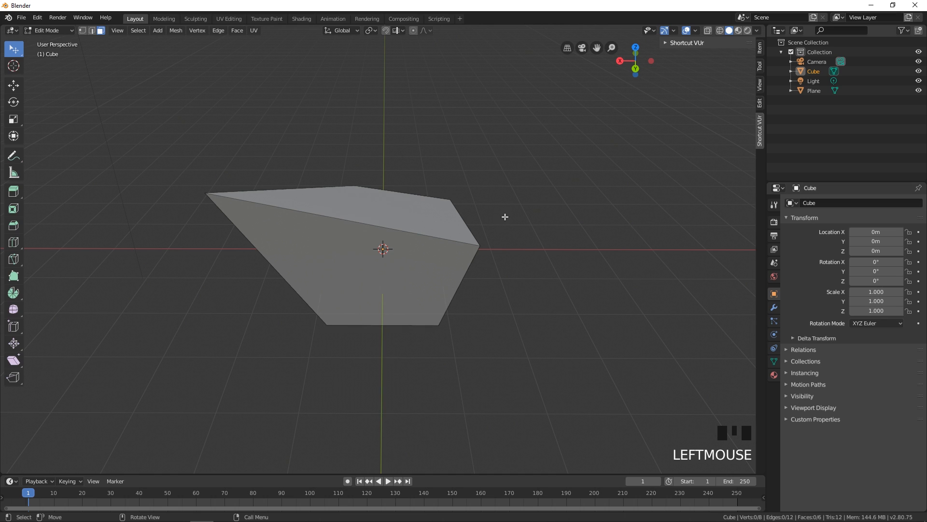
Switch to Object Mode and examine the cube's object context menu, then dismiss it and deselect the cube.
key(Tab)
right_click(445, 230)
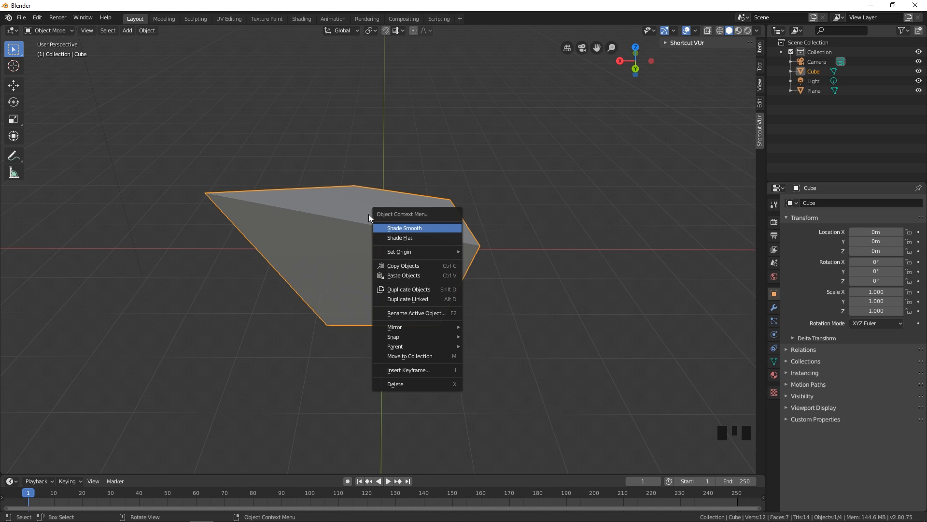
click(533, 245)
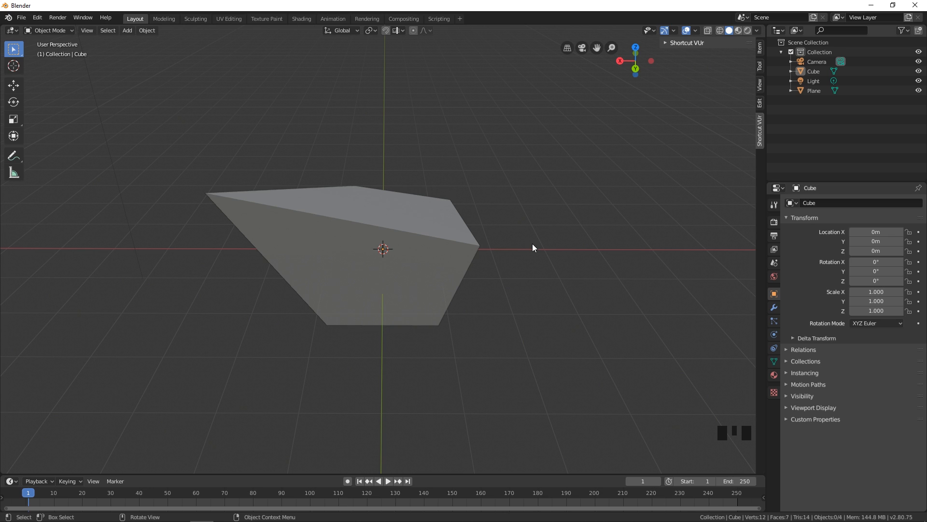
Select the cube again and return it to Edit Mode.
click(440, 247)
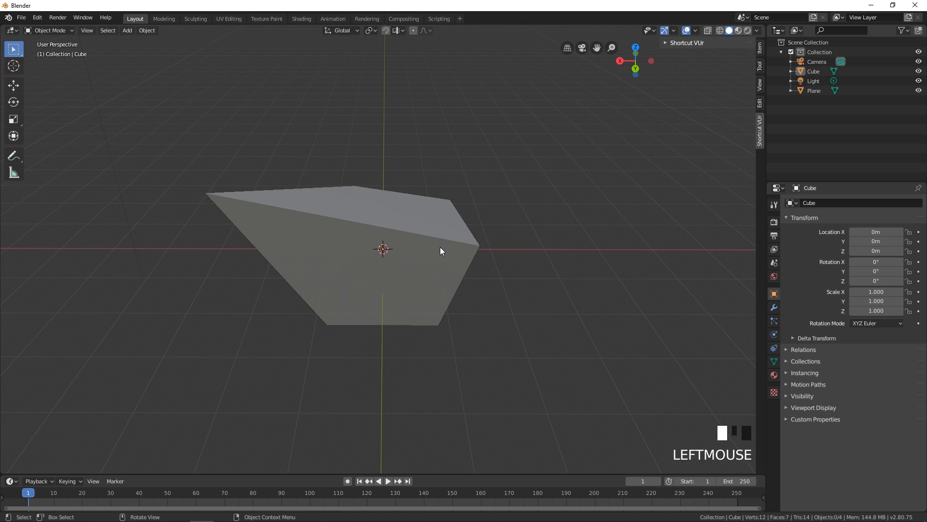
key(Tab)
key(Tab)
key(Tab)
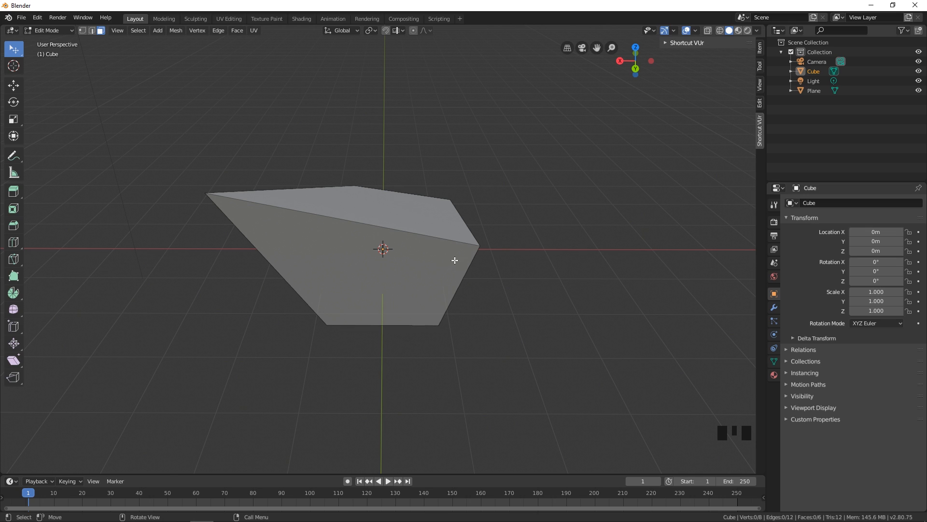
In vertex selection mode, select the top face's four vertices and add the front face's two bottom vertices.
key(1)
click(205, 193)
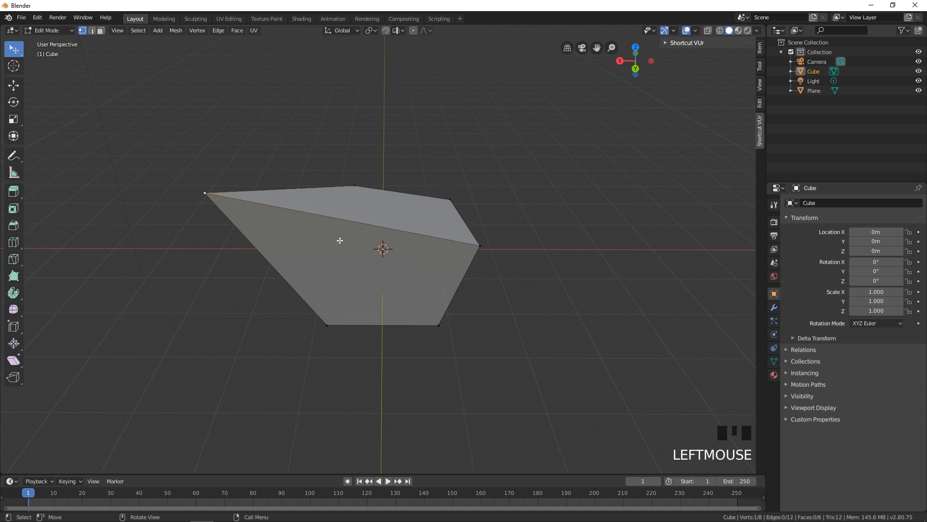
shift+click(479, 247)
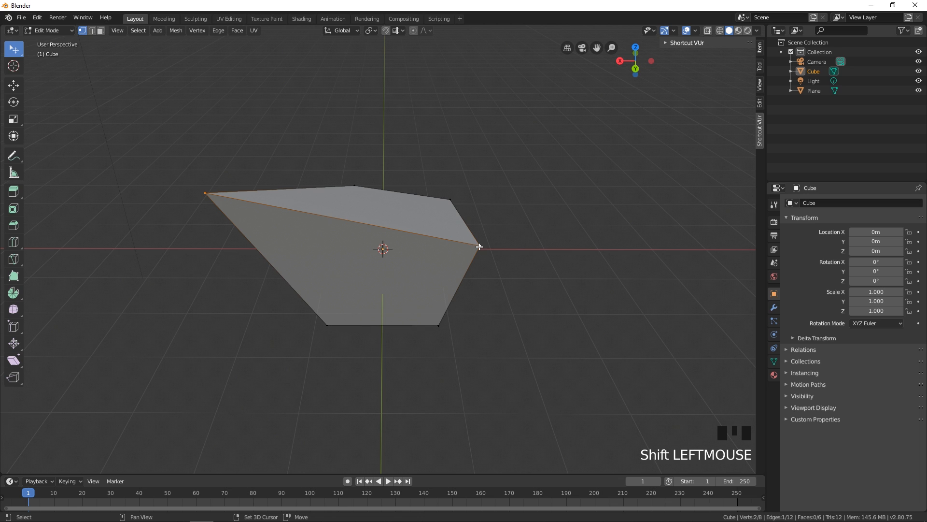
shift+click(449, 199)
shift+click(355, 186)
middle_drag(449, 261, 410, 310)
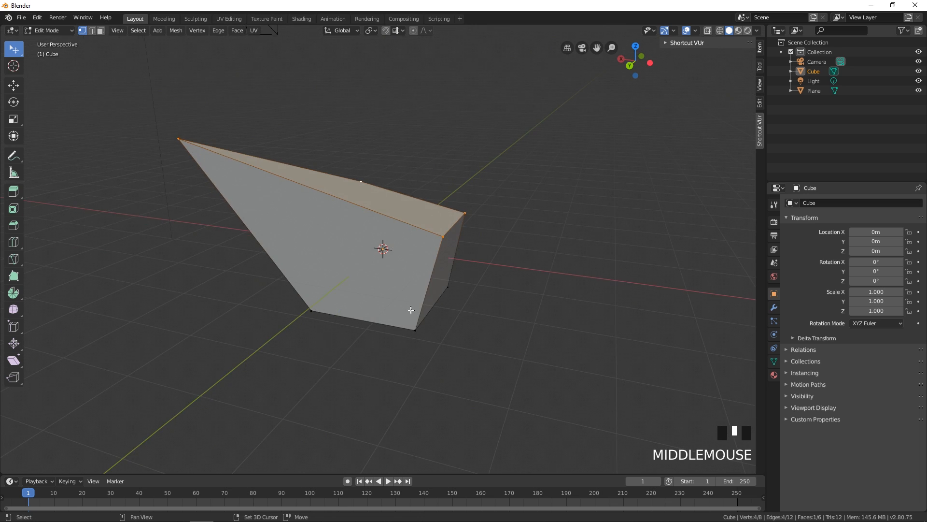
shift+click(406, 326)
shift+click(312, 309)
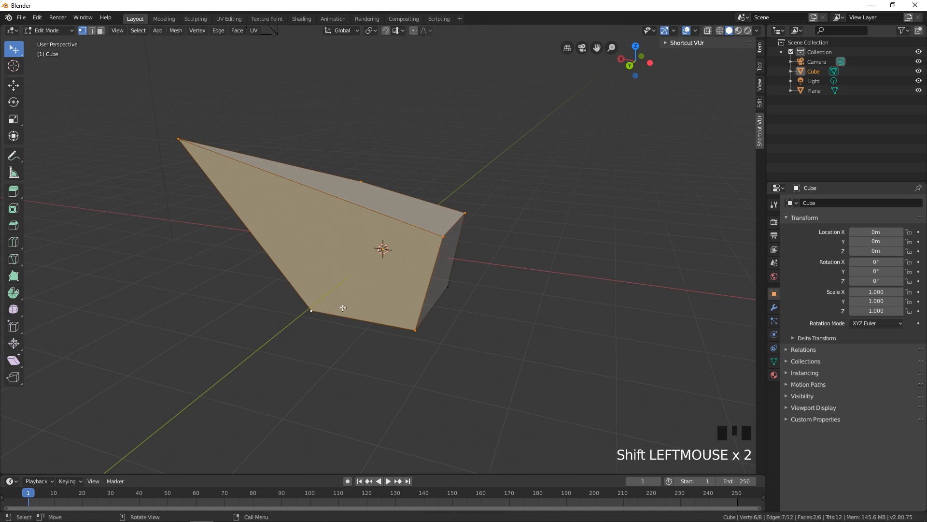
Clear the selection, switch to face selection mode and select the front, top and adjoining side faces together.
click(496, 269)
key(3)
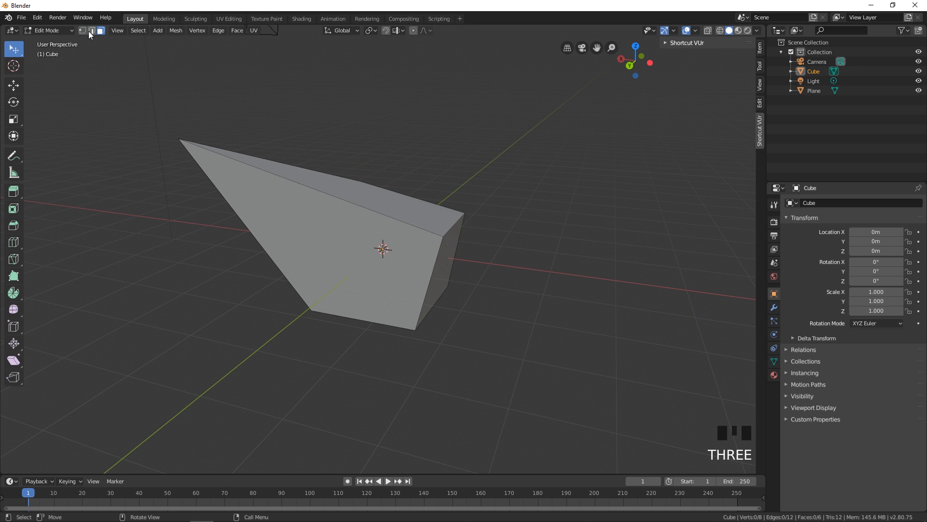
click(353, 239)
middle_drag(352, 239, 404, 223)
shift+click(404, 223)
shift+click(425, 286)
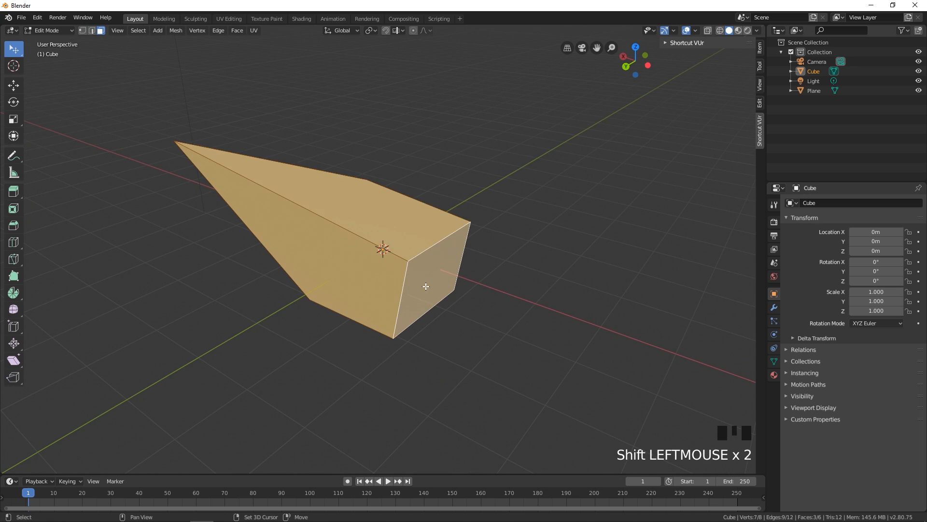
middle_drag(425, 286, 466, 280)
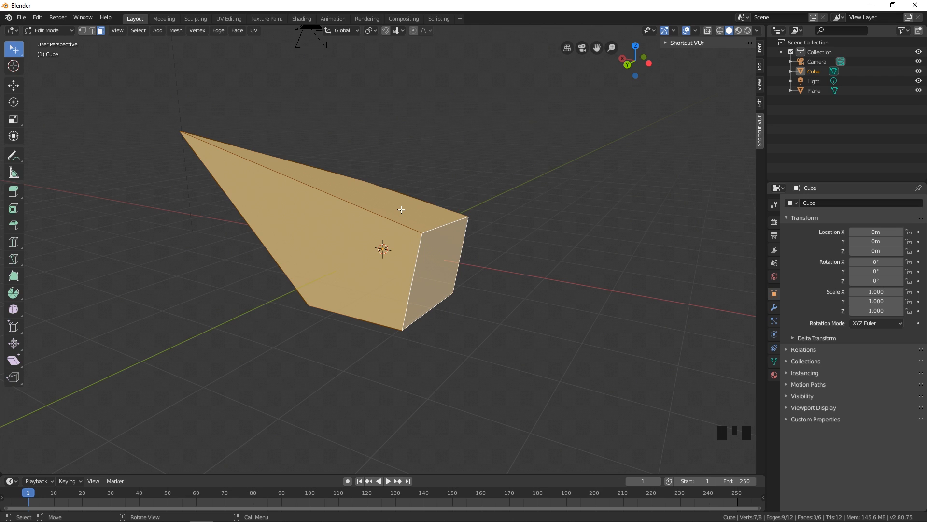
middle_drag(401, 209, 420, 251)
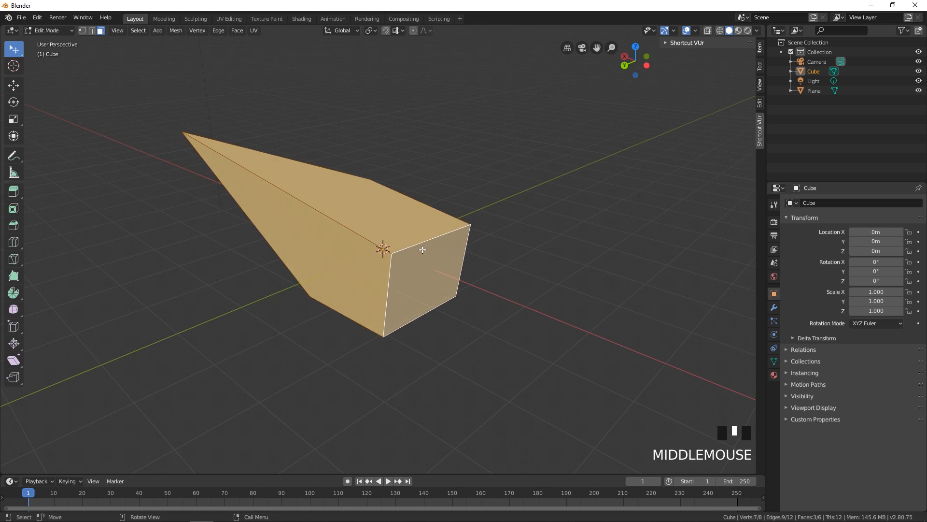
Remove the top, front and adjoining side faces from the selection one at a time.
scroll(418, 249, down, 1)
shift+click(392, 224)
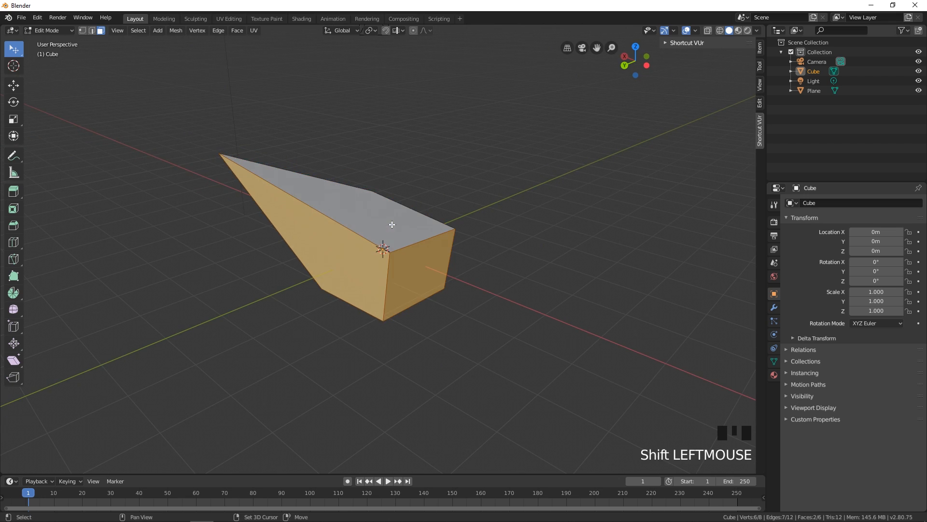
shift+click(406, 263)
shift+click(356, 263)
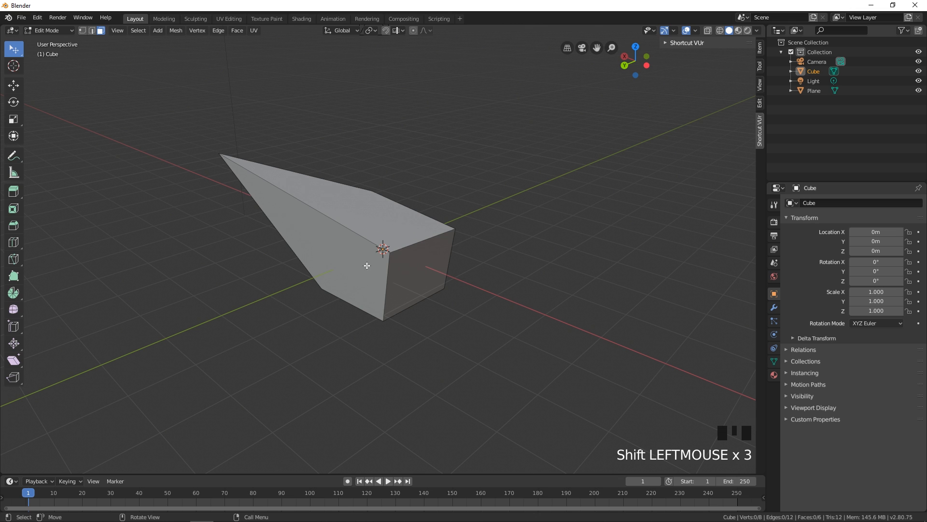
Practise selecting all of the cube's faces at once and clearing the entire selection.
middle_drag(367, 265, 439, 269)
scroll(424, 269, up, 1)
key(a)
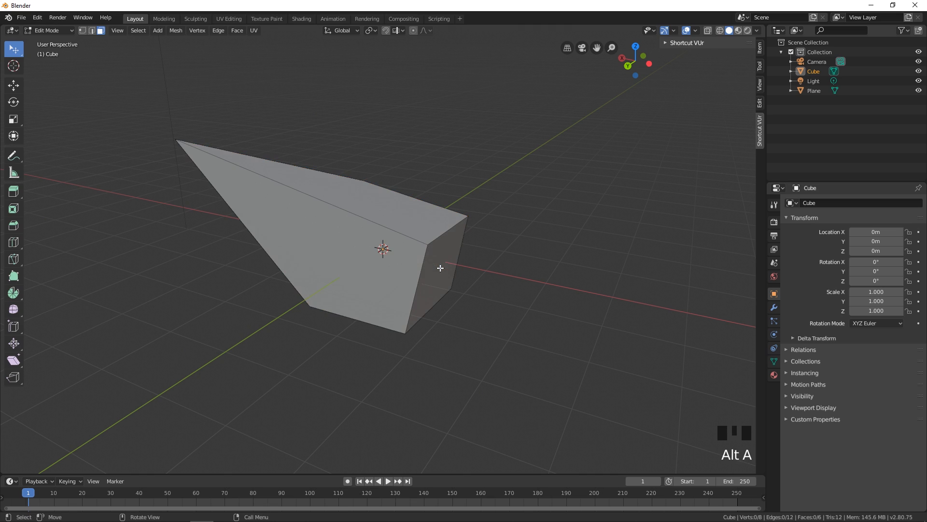
key(alt+a)
key(a)
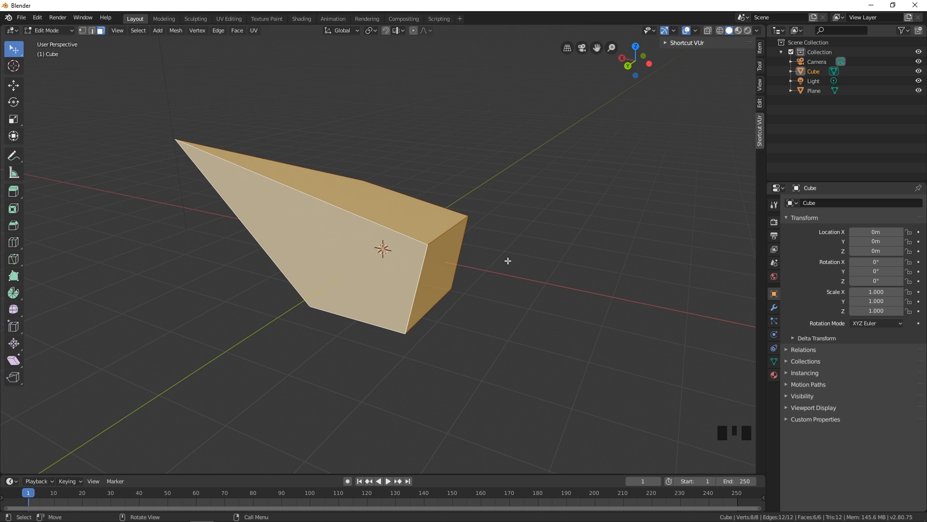
click(484, 251)
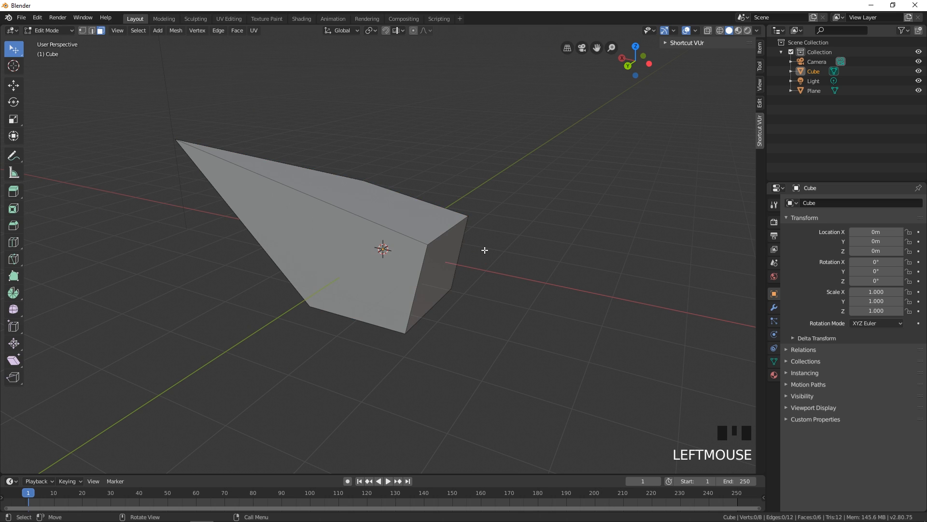
key(a)
key(alt+a)
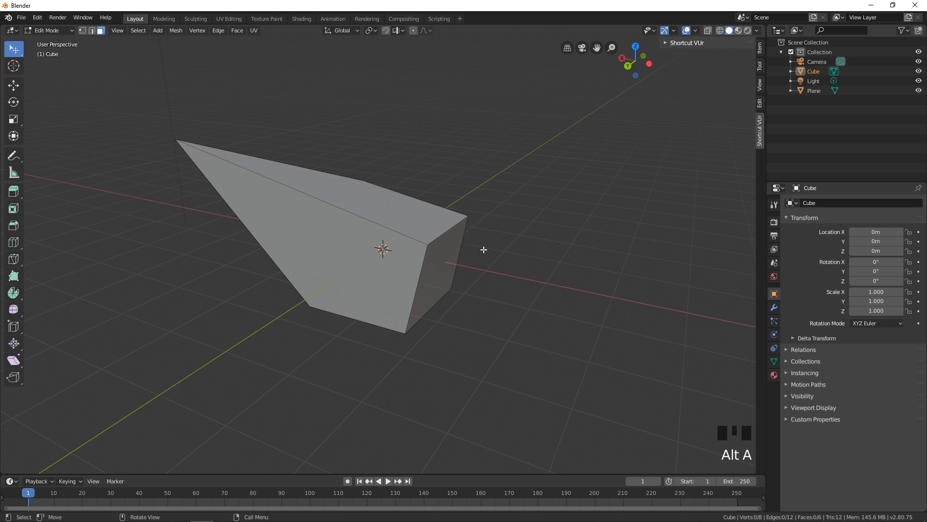
Return the cube to Object Mode and view it from its other side.
key(Tab)
middle_drag(449, 246, 426, 258)
scroll(460, 250, down, 1)
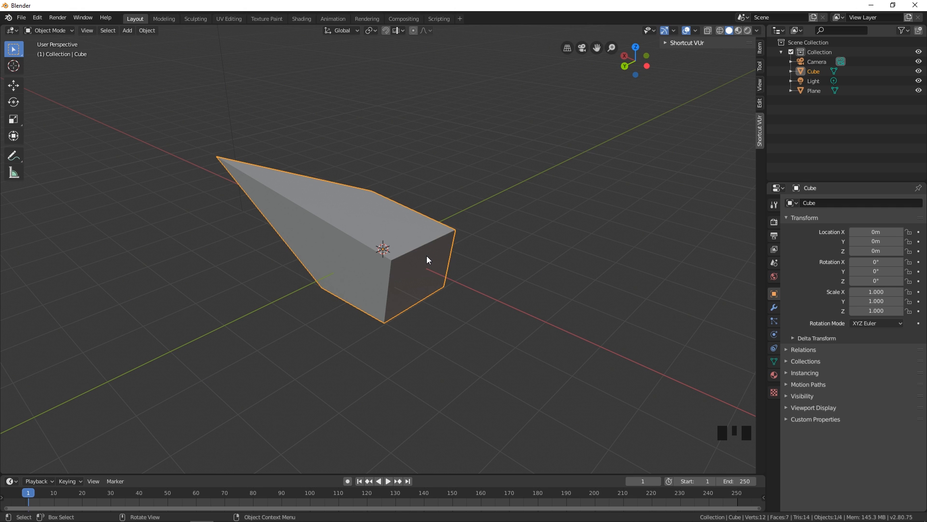
middle_drag(427, 257, 292, 249)
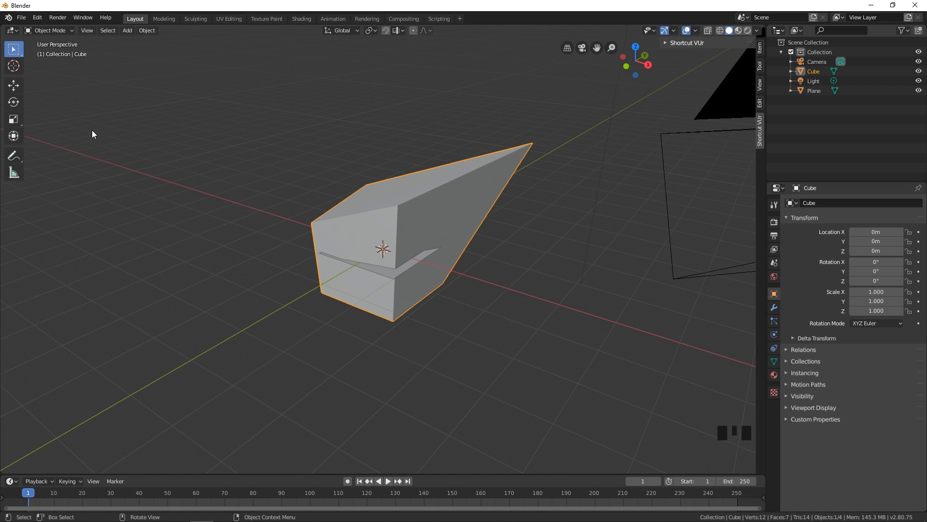
Move the cube along X to about -5.32 m and rotate it to about -2.4° around Y.
click(14, 89)
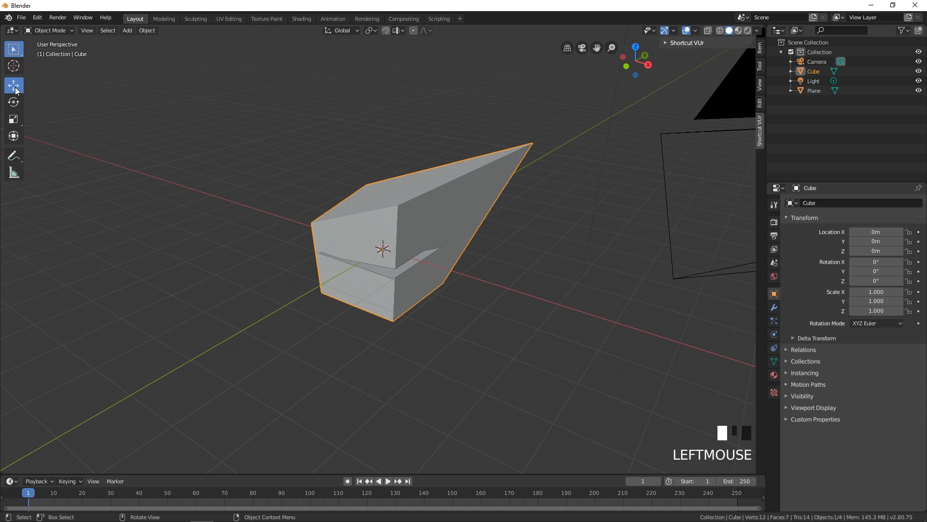
drag(413, 259, 73, 137)
click(13, 102)
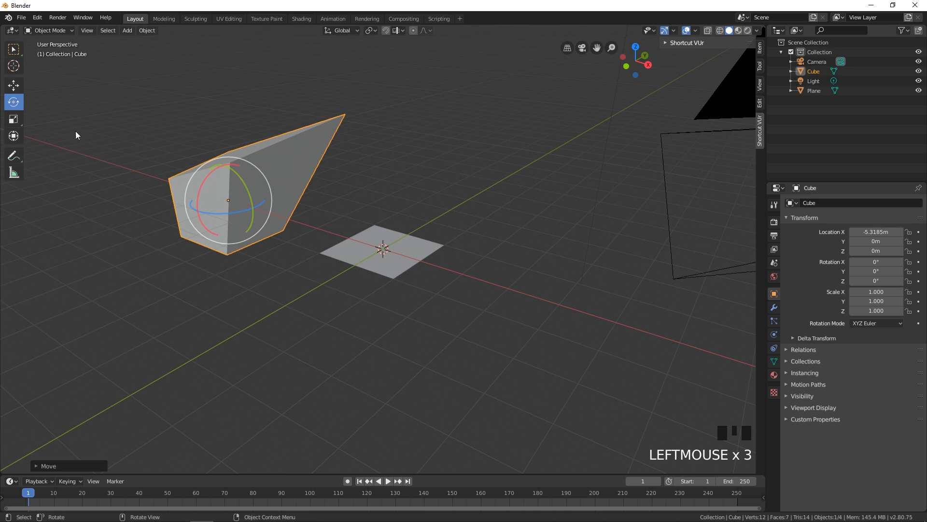
drag(242, 183, 180, 155)
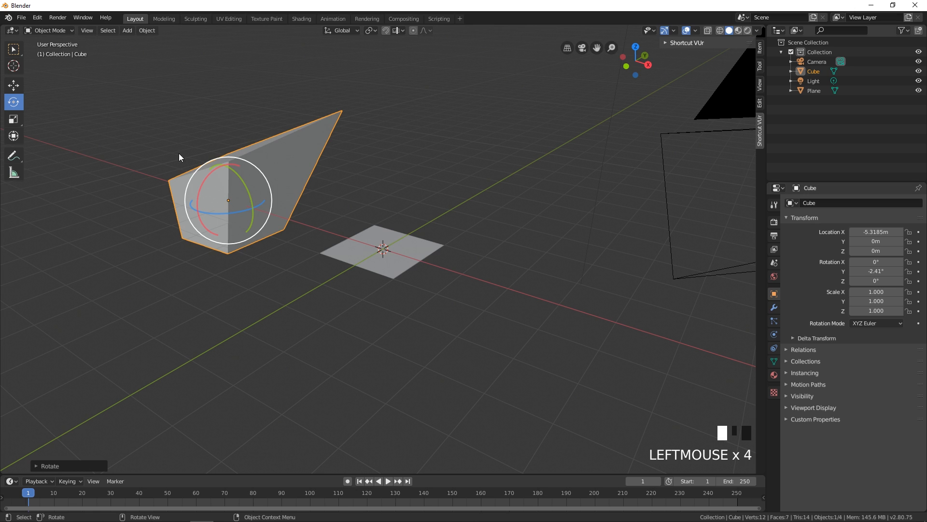
Try scaling the cube along Y to about 10.36 and undo the scaling.
click(14, 119)
drag(228, 201, 241, 205)
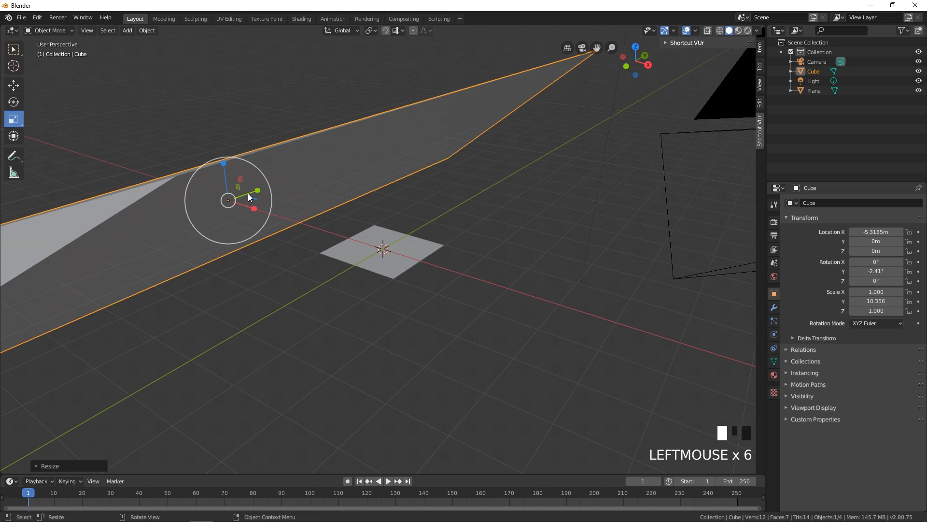
key(ctrl+z)
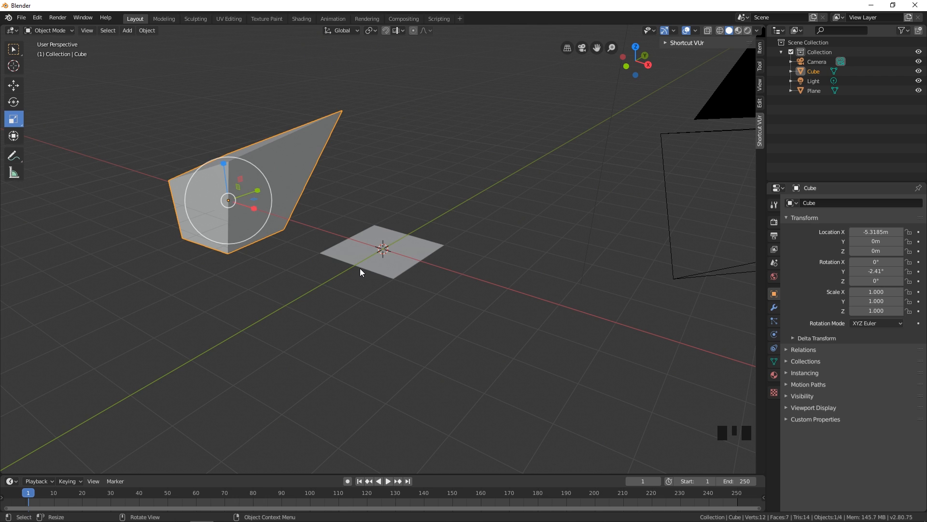
Select the plane at the origin and move it along X to about 0.51 m using the Move tool.
middle_drag(360, 268, 379, 269)
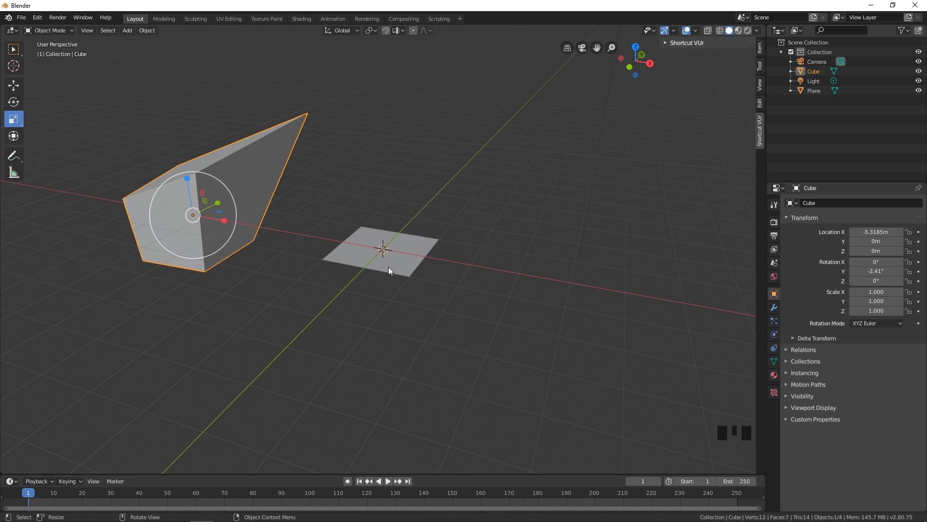
click(388, 267)
mouse_move(389, 266)
middle_down()
mouse_move(401, 271)
mouse_move(384, 271)
middle_up()
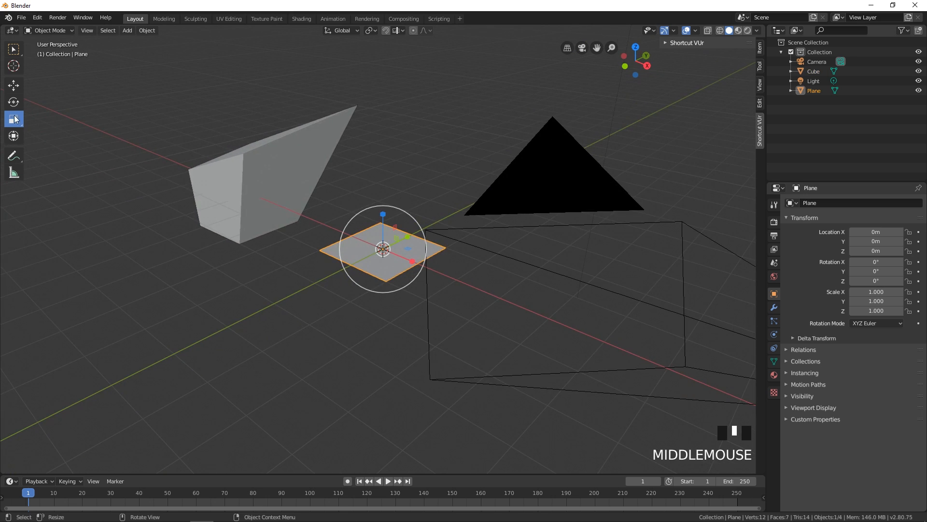
double_click(14, 48)
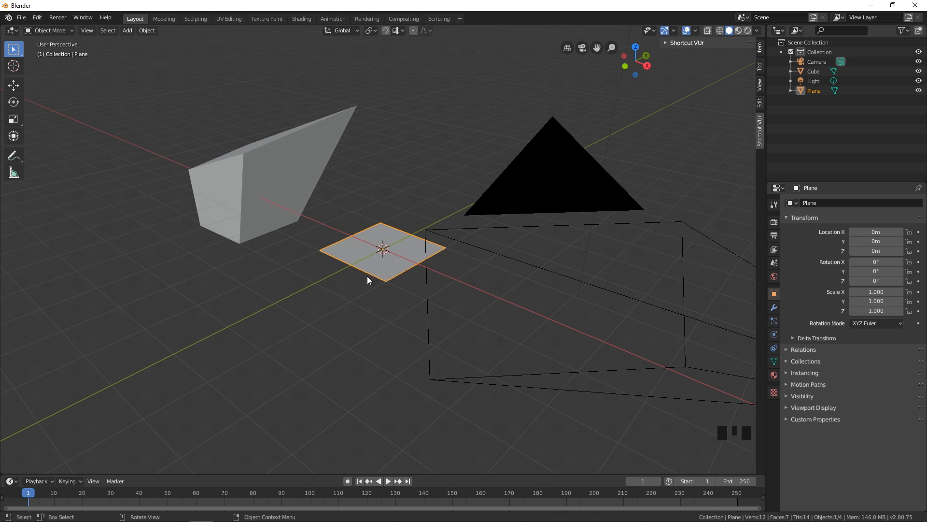
middle_drag(369, 276, 405, 275)
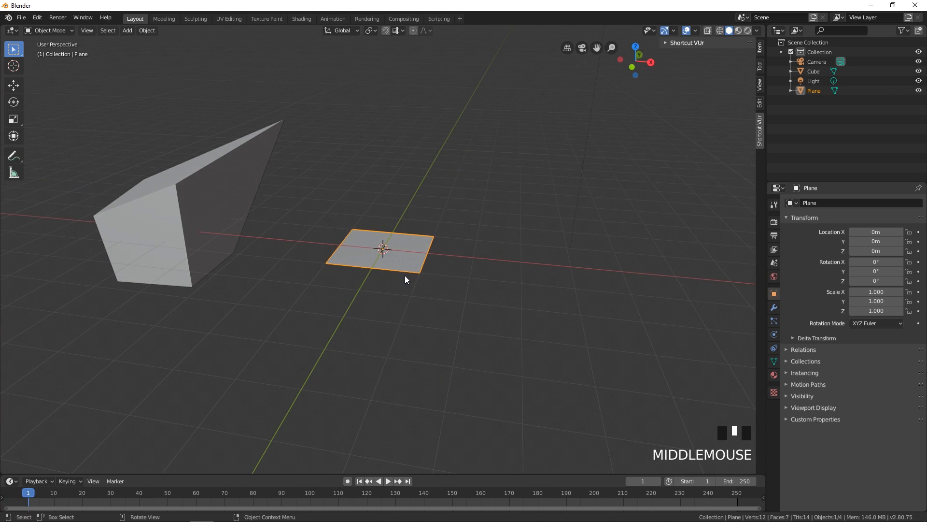
click(14, 86)
drag(382, 248, 404, 250)
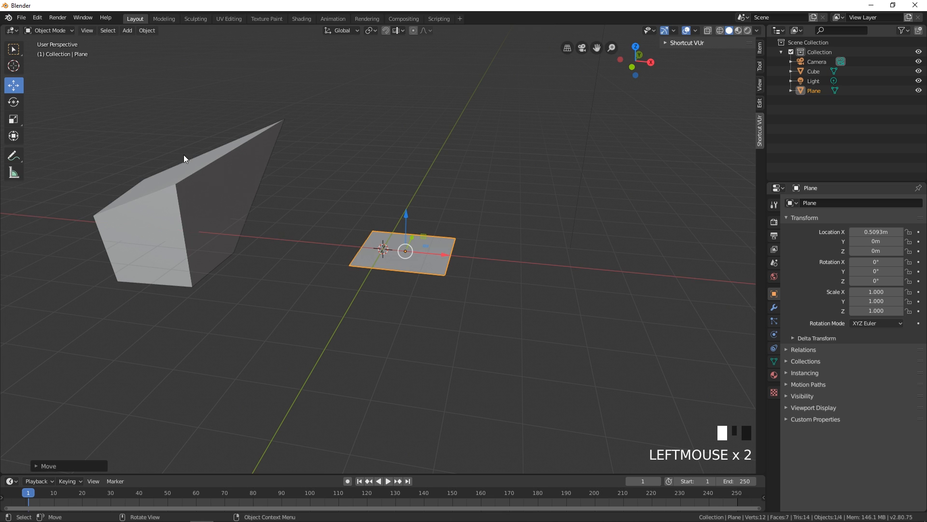
Return to the selection tool and move the plane freely to about X 3.69 m, Y 1.0 m, Z 0.57 m.
click(13, 48)
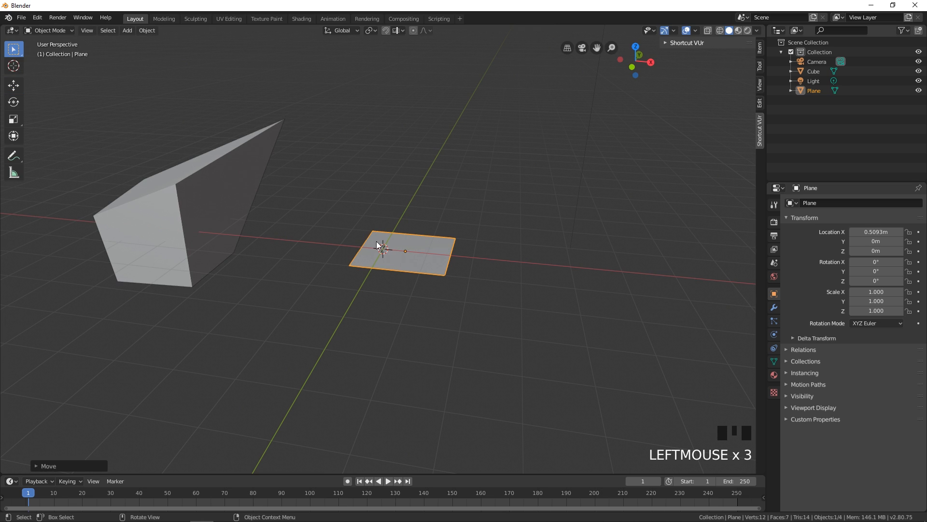
key(g)
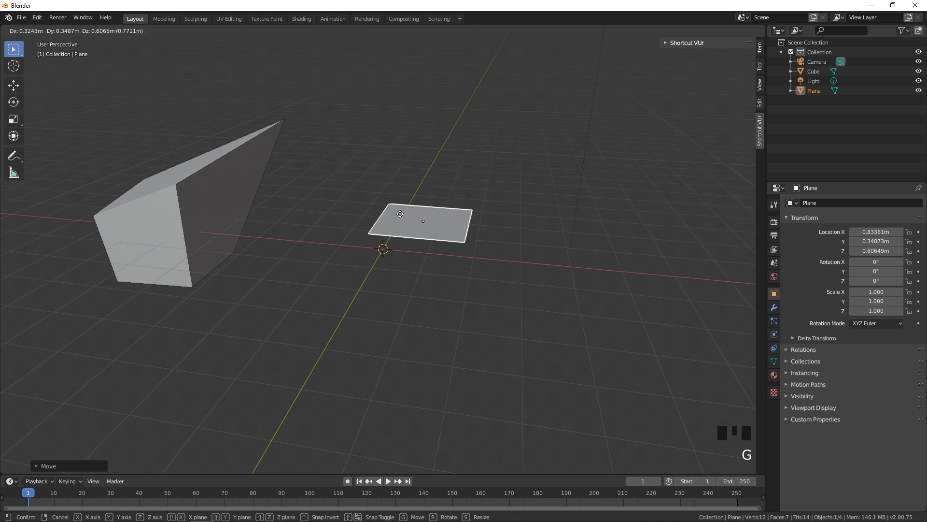
click(556, 224)
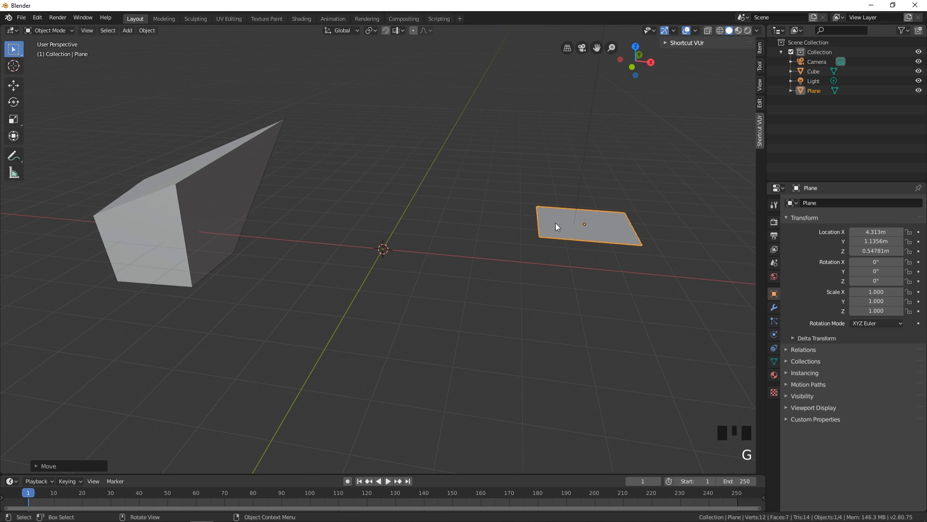
key(g)
click(475, 279)
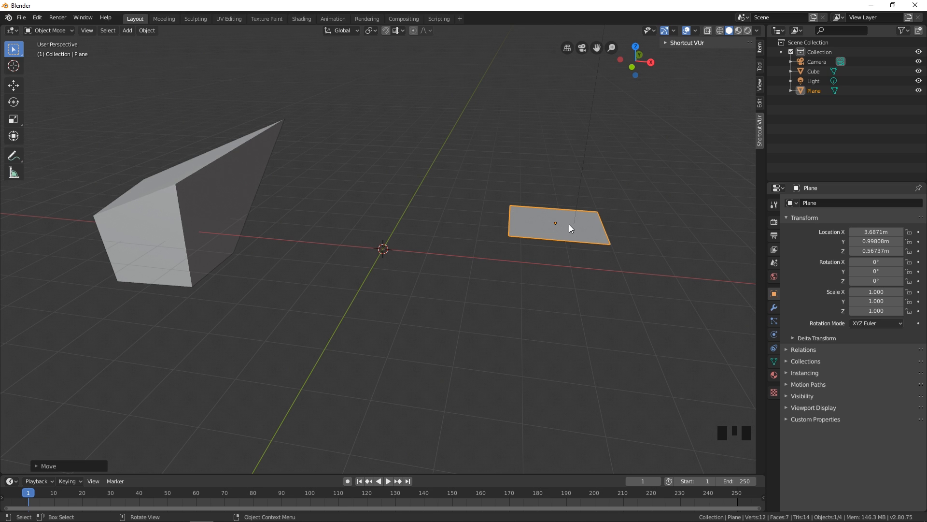
Try rotating the plane freely and cancel the rotation.
key(r)
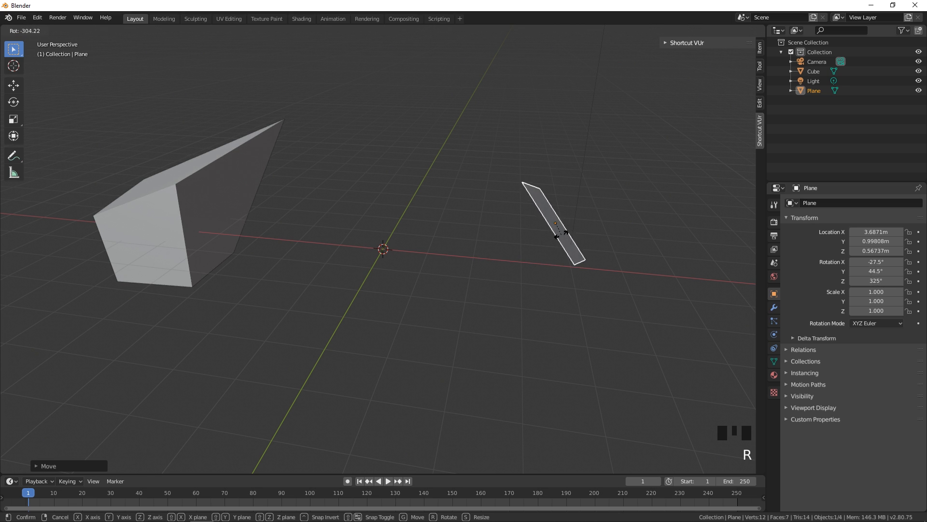
right_click(561, 236)
middle_drag(561, 236, 534, 253)
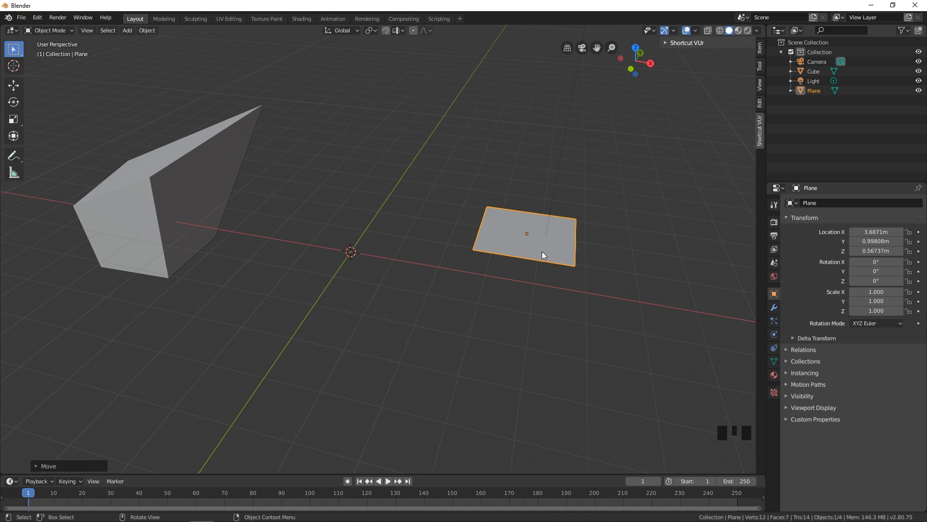
middle_drag(542, 251, 541, 253)
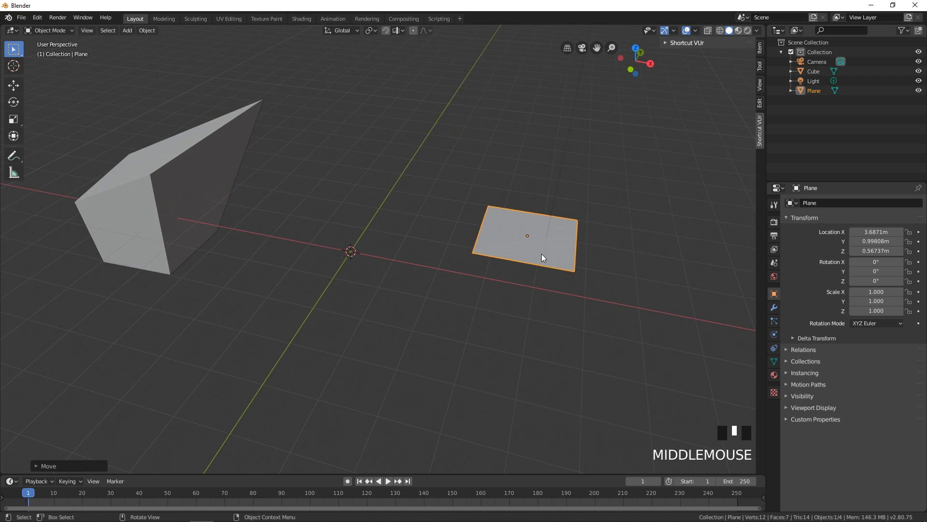
Scale the plane uniformly up and back down to a scale of about 0.91.
key(s)
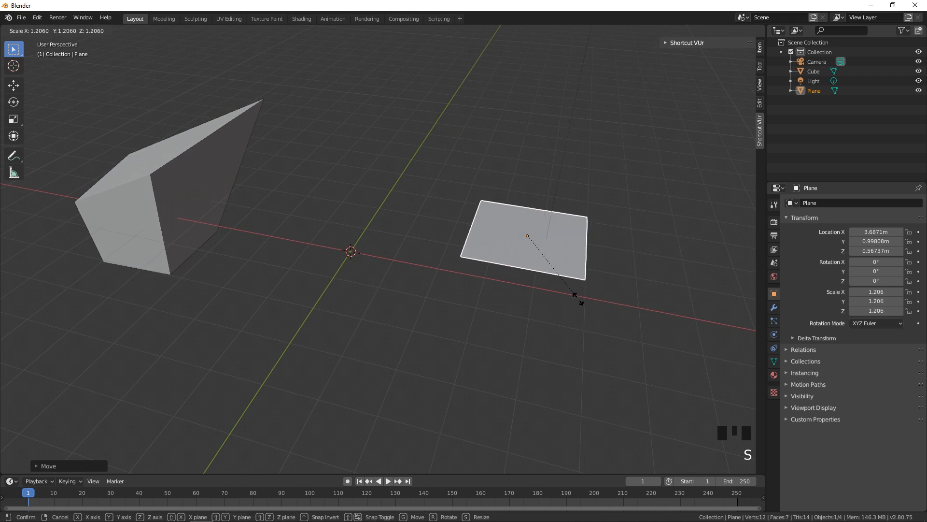
click(555, 301)
key(s)
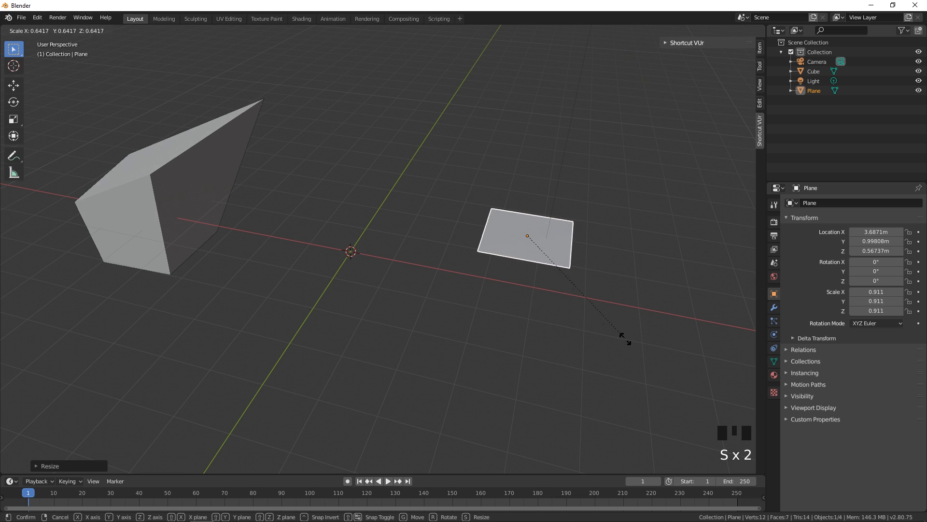
click(621, 336)
Select the cube and rescale it uniformly, first down to about 0.34 and finally up to about 1.1.
click(152, 190)
key(s)
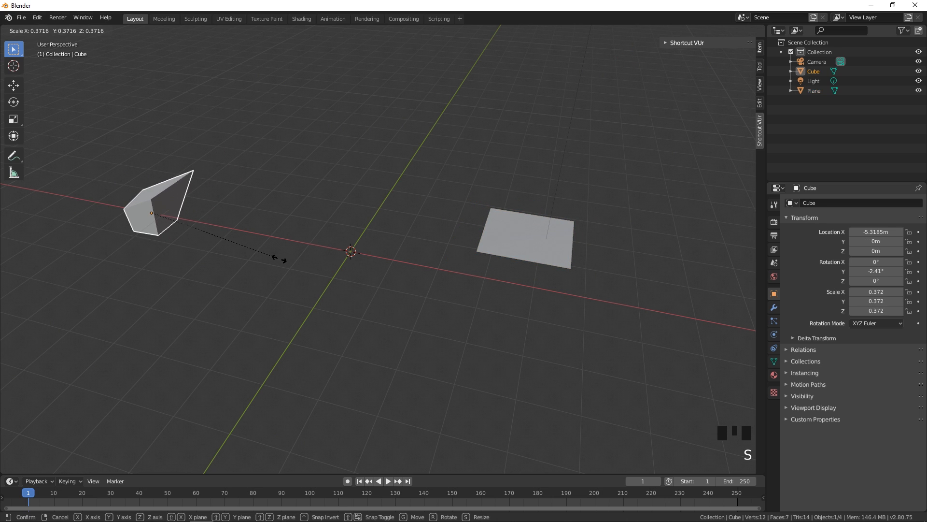
click(277, 260)
key(s)
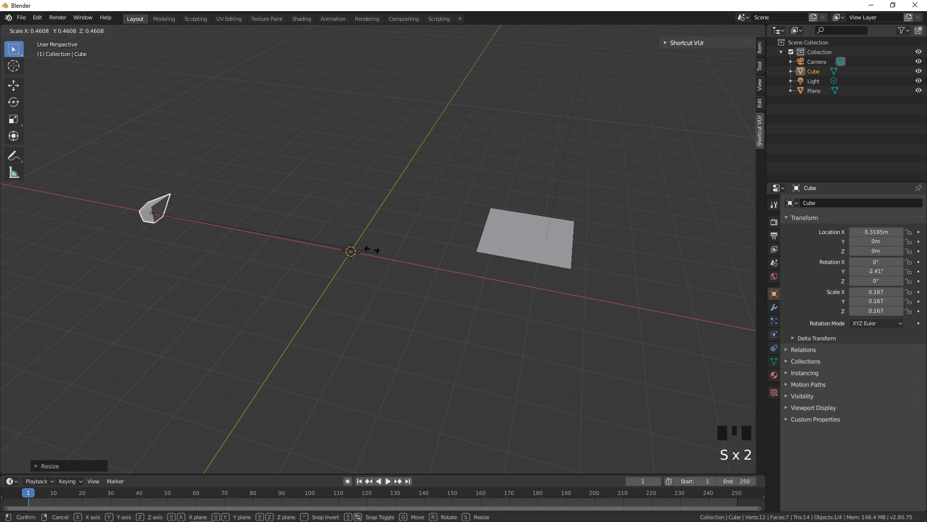
click(606, 351)
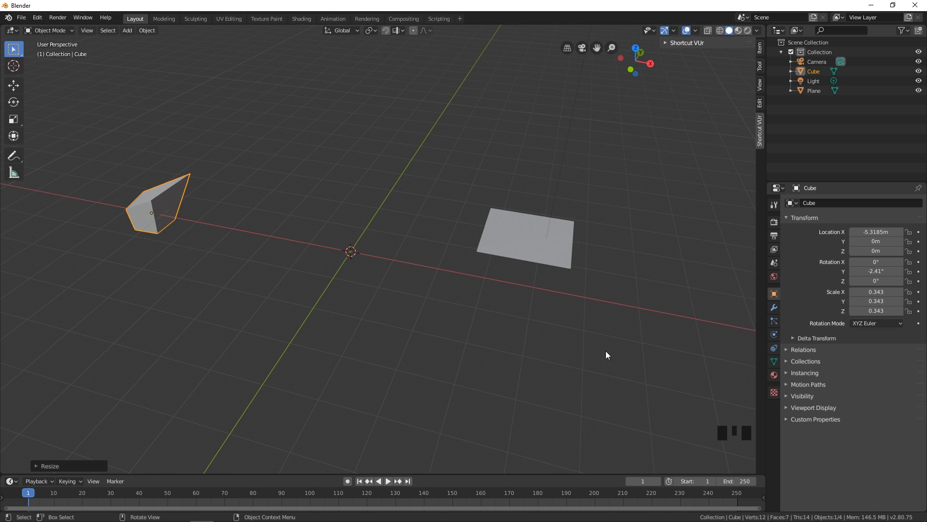
key(s)
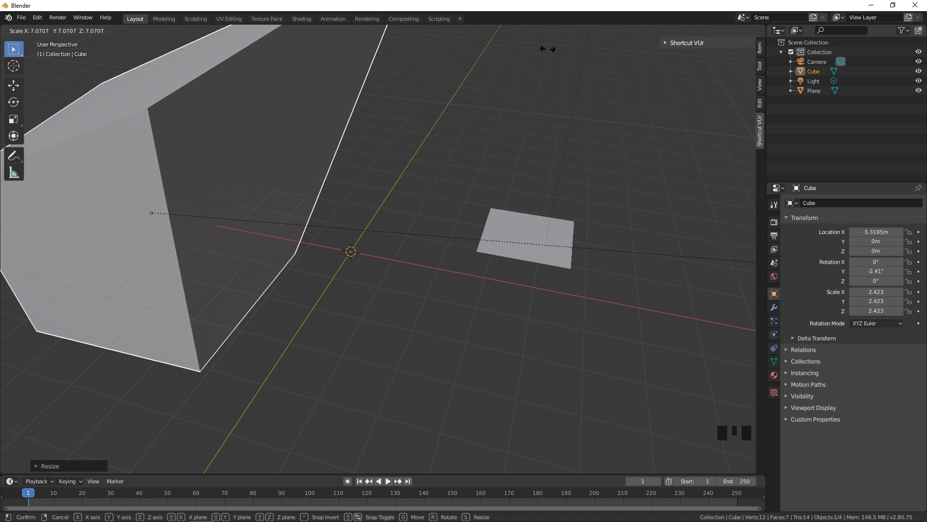
click(147, 189)
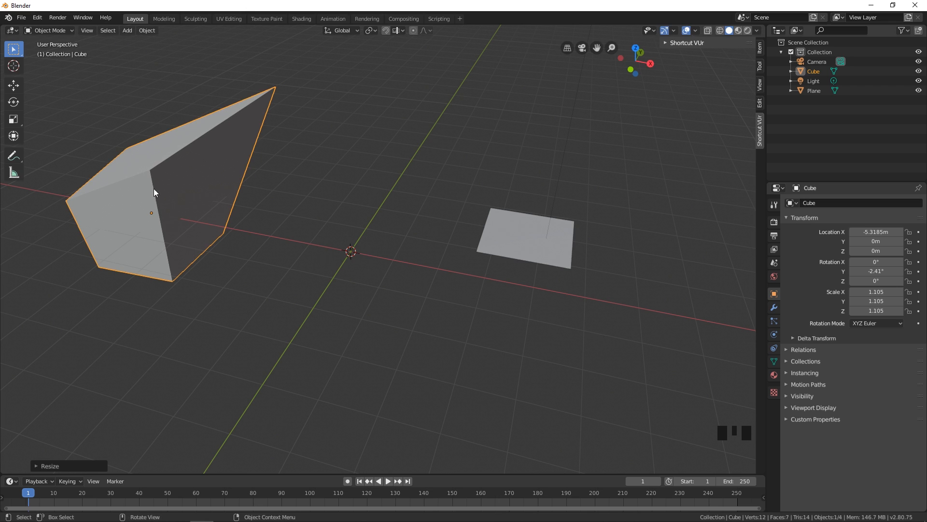
Try scaling the cube uniformly up to about 37.4 and undo the scaling.
key(s)
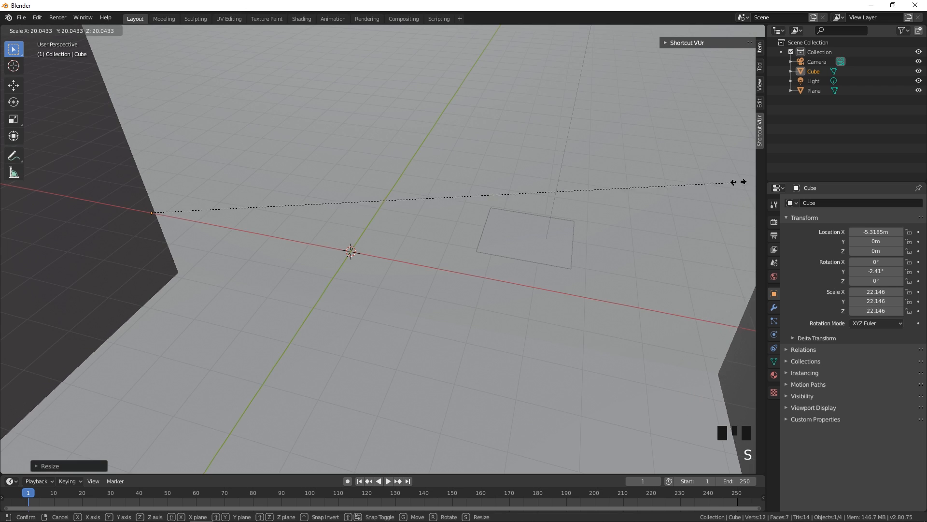
click(378, 210)
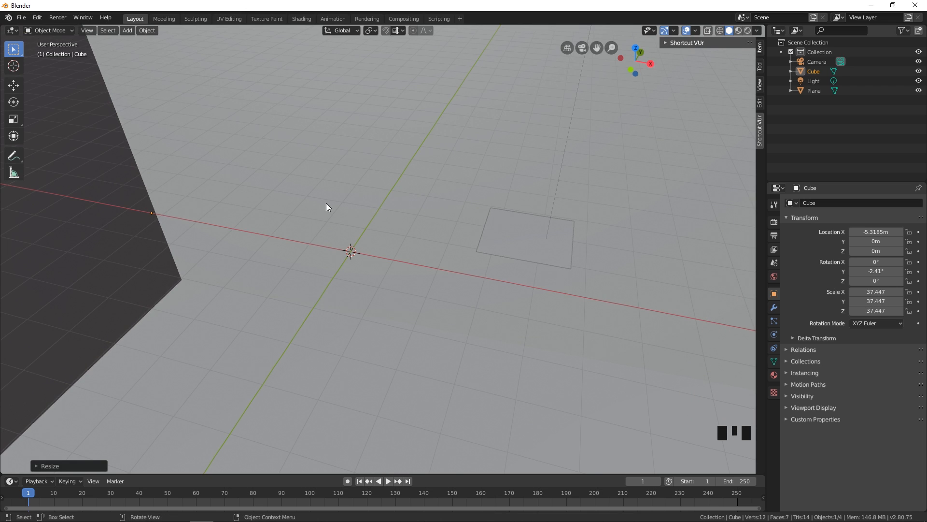
key(ctrl+z)
scroll(296, 210, down, 3)
mouse_move(297, 209)
middle_down()
mouse_move(291, 219)
mouse_move(306, 222)
middle_up()
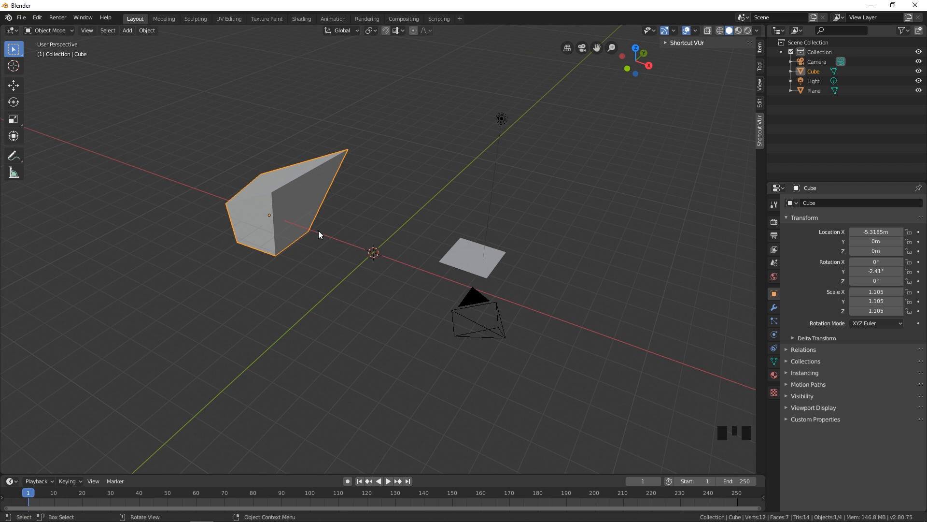
Try moving the cube freely across the scene and cancel the move.
scroll(316, 232, up, 1)
shift+middle_drag(316, 233, 402, 229)
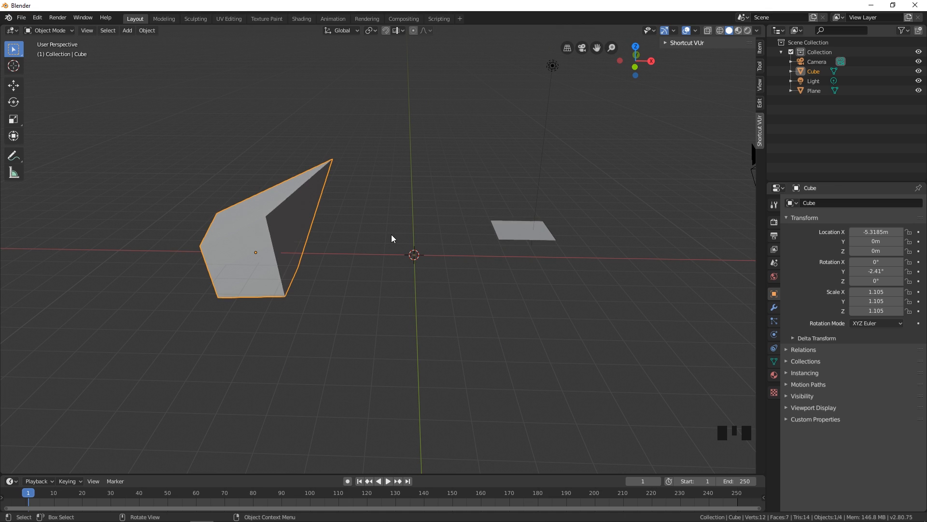
key(g)
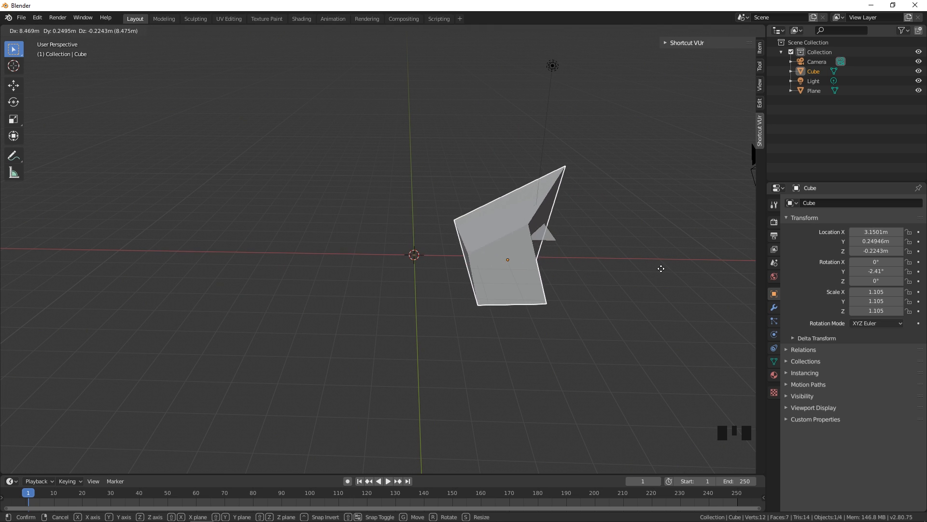
right_click(610, 269)
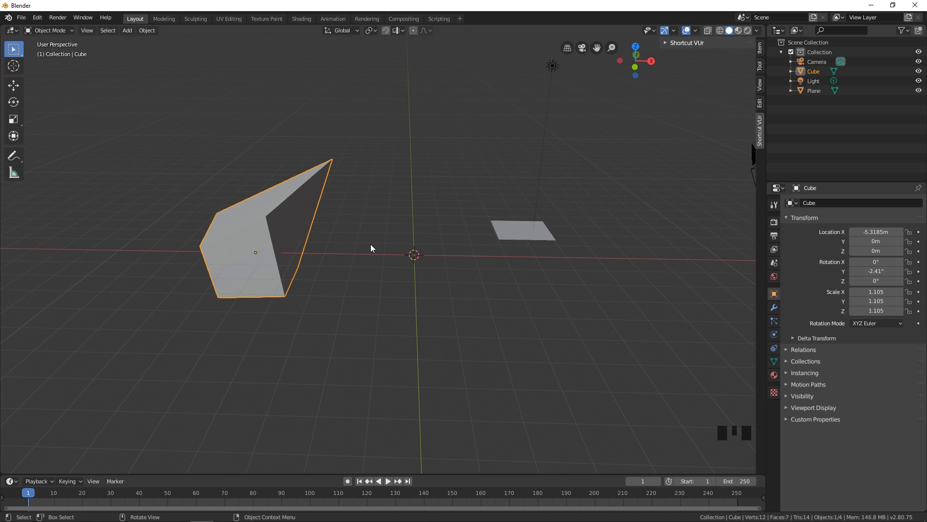
Move the cube along the global X axis to a location of about 0.3 m, near the world origin.
key(g)
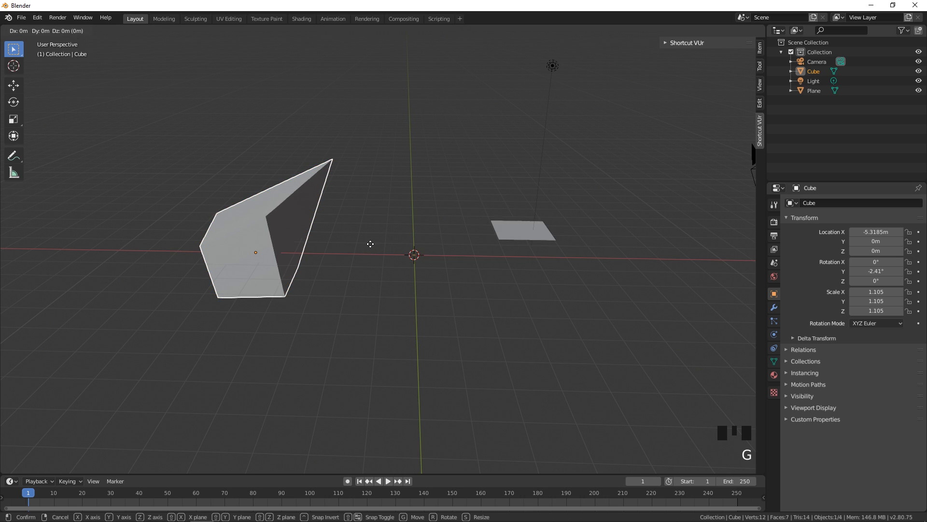
key(x)
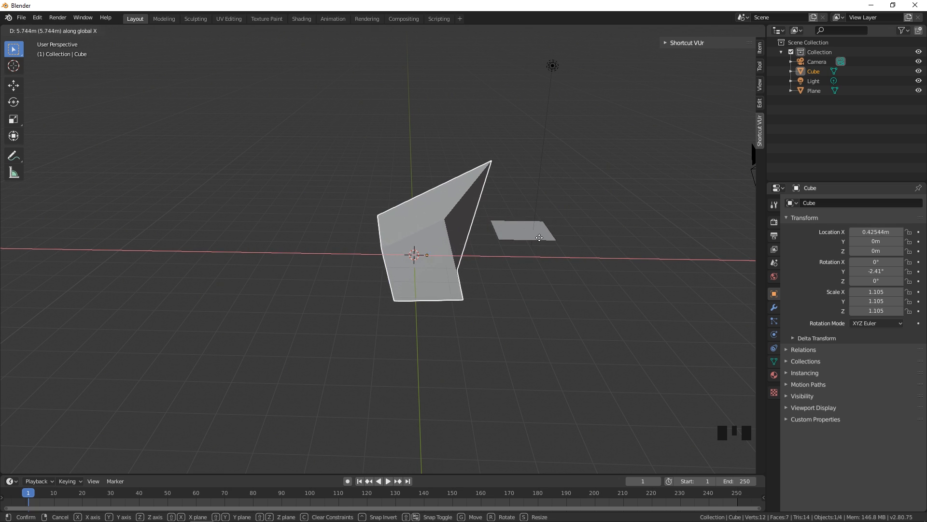
click(542, 303)
Raise the cube along the global Z axis to a height of about 1.93 m.
middle_drag(546, 313, 469, 303)
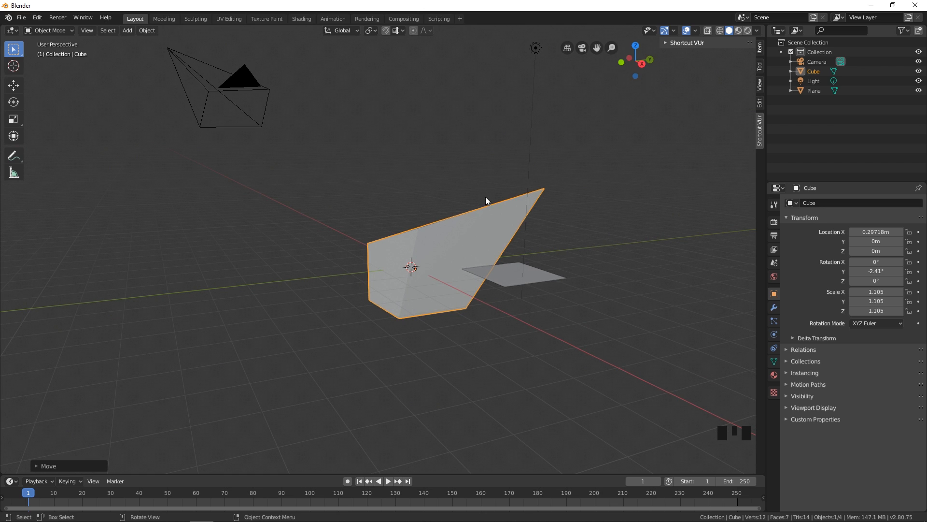
mouse_move(486, 196)
middle_down()
mouse_move(474, 208)
mouse_move(454, 199)
mouse_move(468, 197)
middle_up()
key(g)
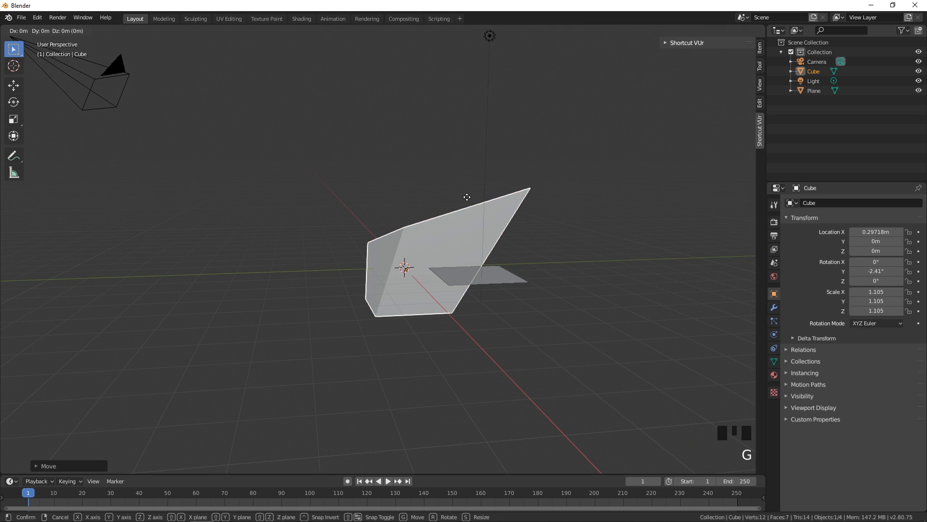
key(z)
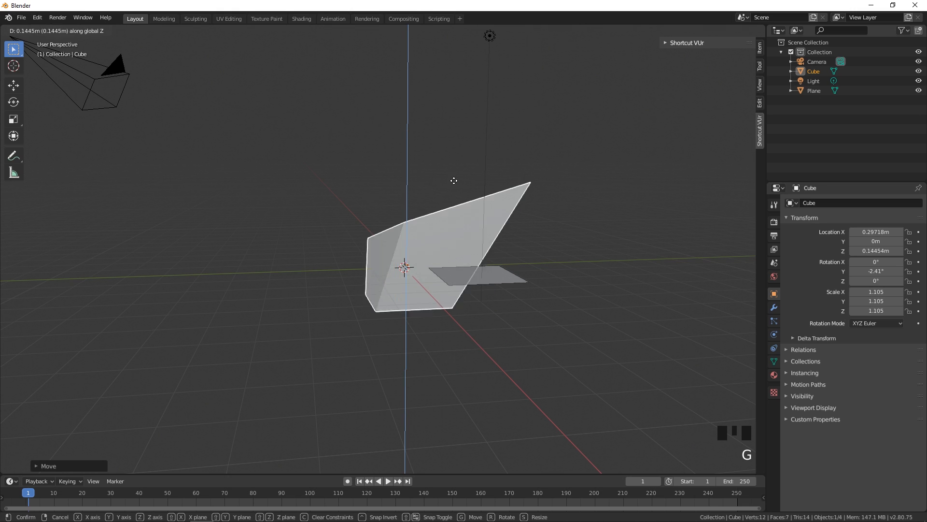
click(455, 169)
Move the cube further up along the global Z axis to about 3.83 m.
middle_drag(455, 169, 515, 260)
scroll(445, 220, up, 2)
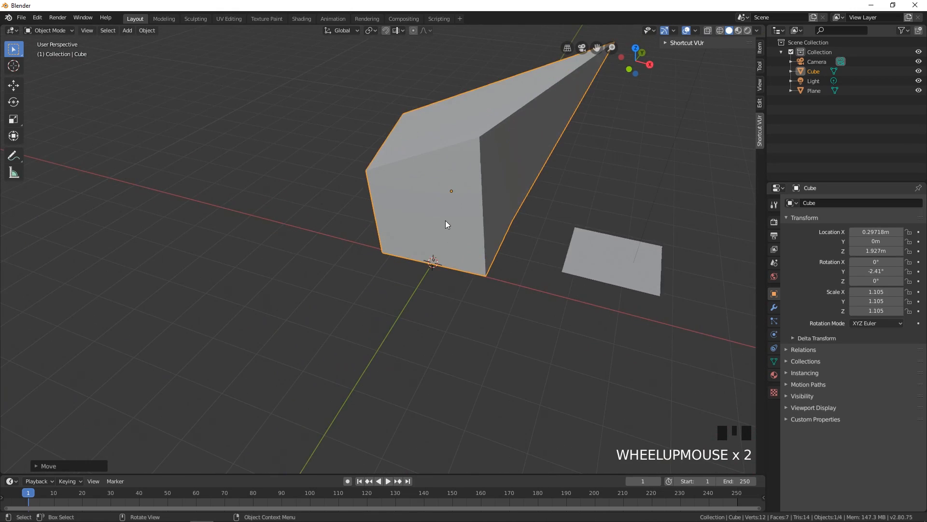
middle_drag(445, 220, 391, 214)
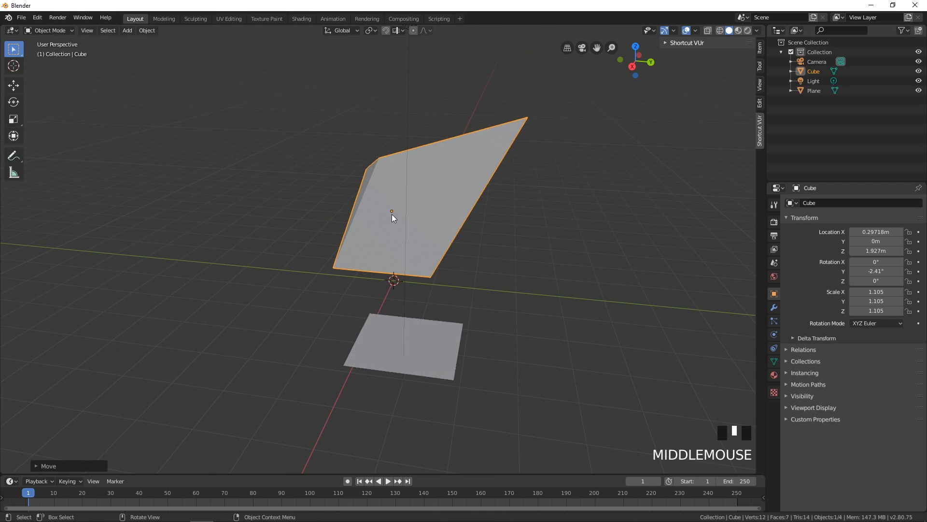
key(g)
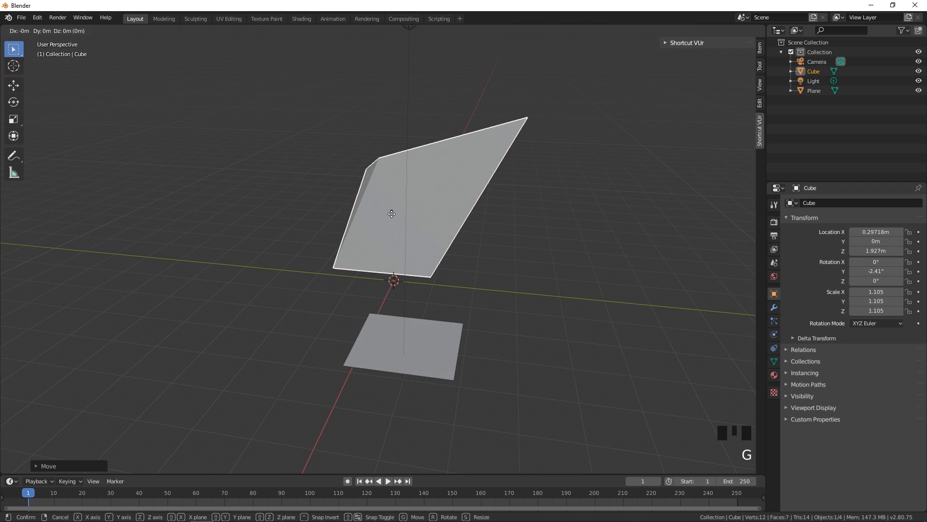
key(z)
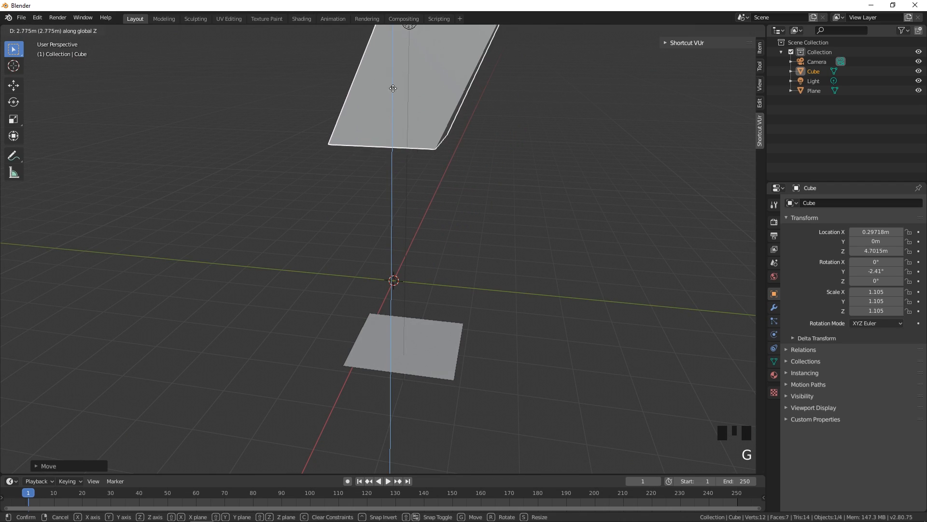
click(386, 131)
Scale the cube along the X axis only, to an X scale of about 1.3.
middle_drag(386, 131, 471, 230)
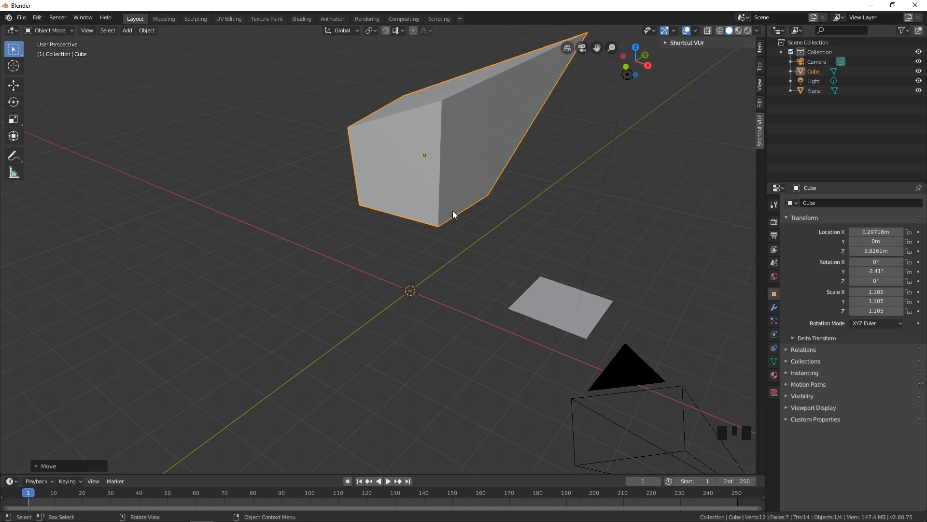
key(s)
key(x)
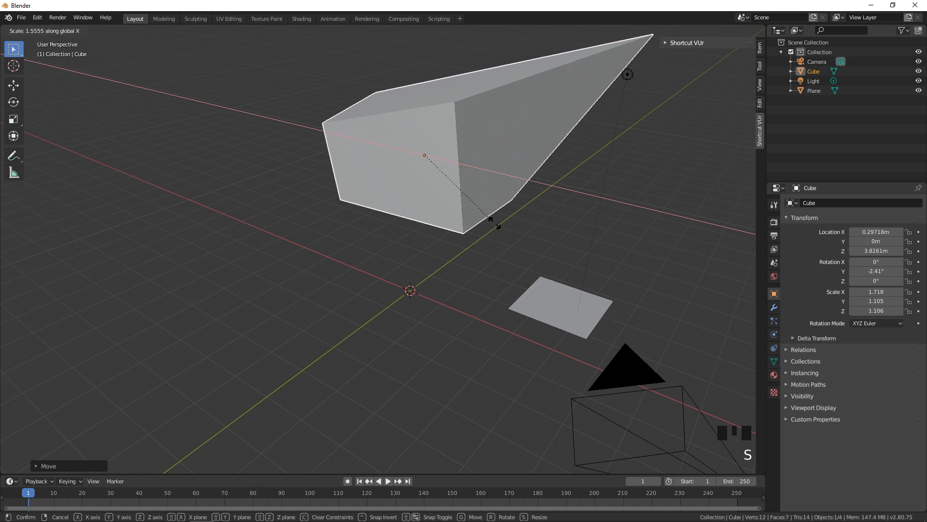
click(467, 223)
Scale the cube with the Z axis locked, to about 1.13 in X and 0.96 in Y.
scroll(465, 221, down, 2)
shift+middle_drag(465, 221, 429, 222)
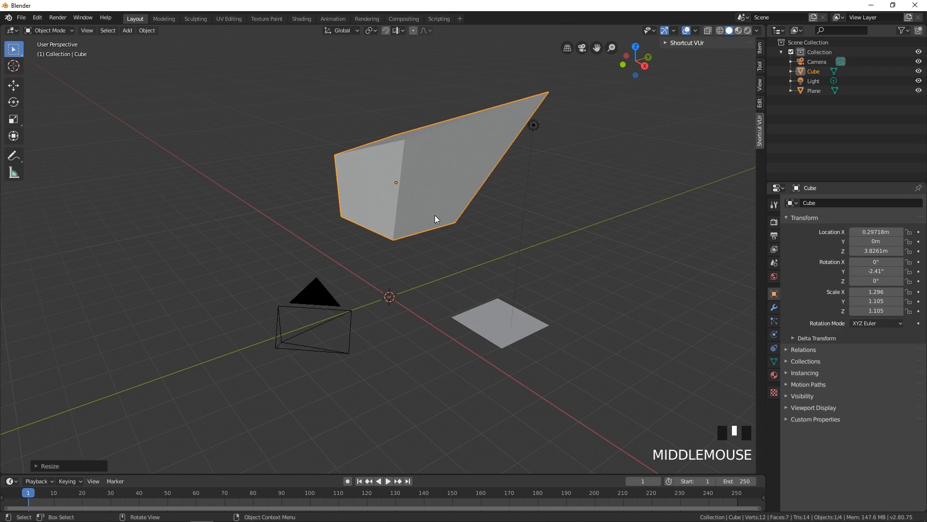
key(s)
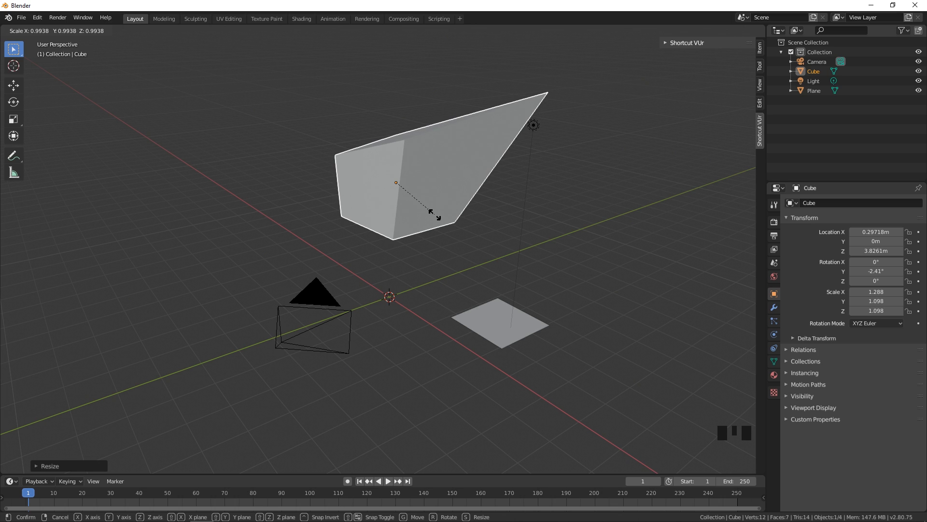
key(shift+z)
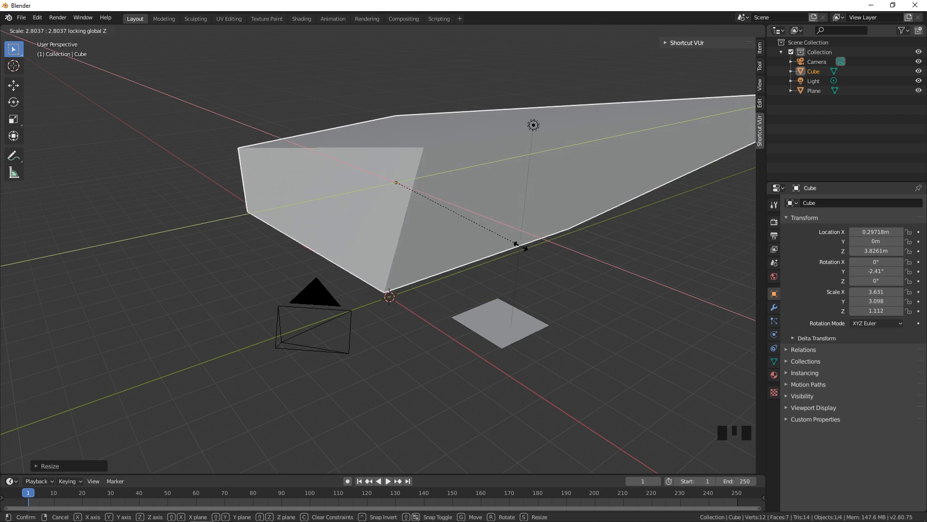
click(438, 229)
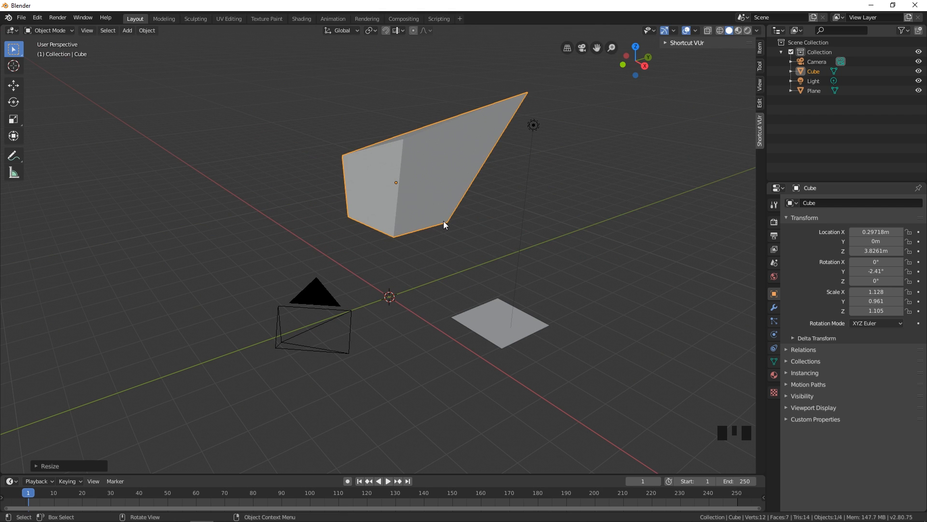
Lower the cube along the global Z axis to a height of about 1.71 m.
mouse_move(444, 221)
middle_down()
mouse_move(428, 215)
mouse_move(433, 222)
middle_up()
middle_drag(433, 220, 441, 217)
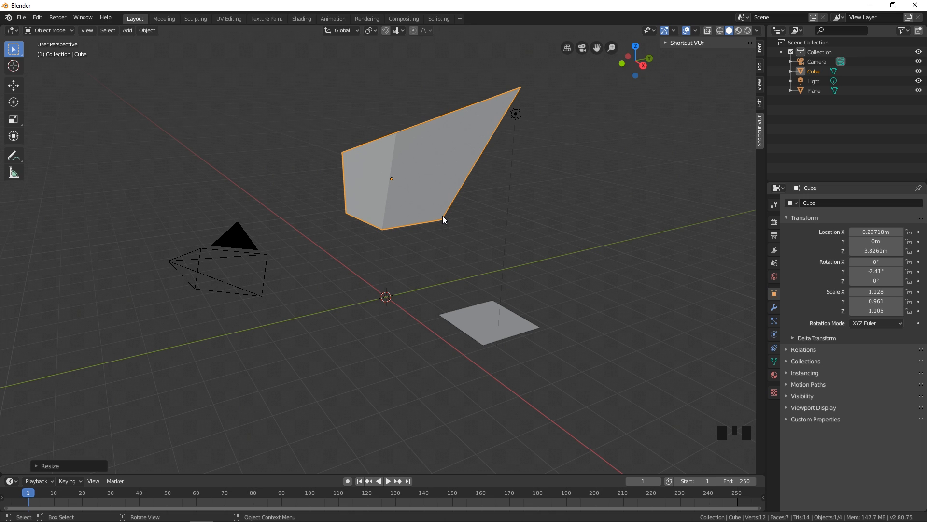
key(g)
key(z)
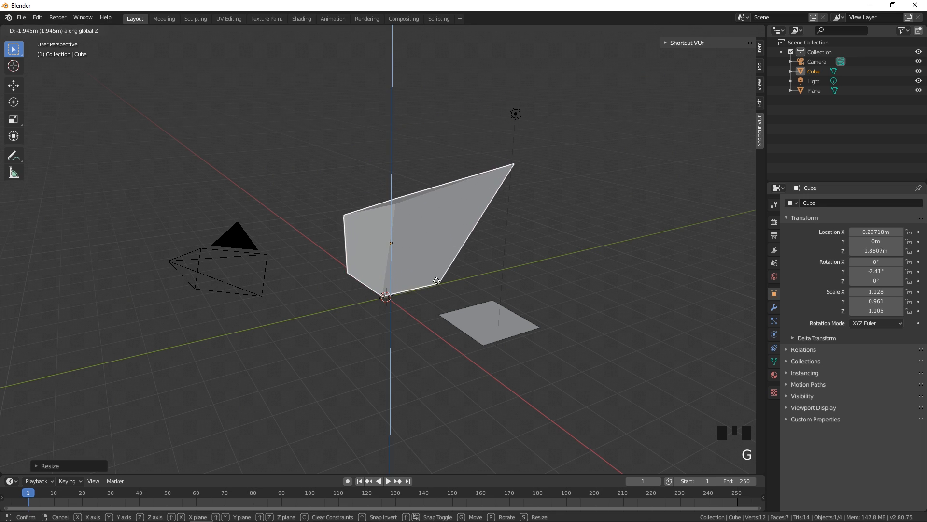
click(437, 286)
Try moving the cube while switching the constraint between the global X, Z and Y axes, and cancel the move.
key(g)
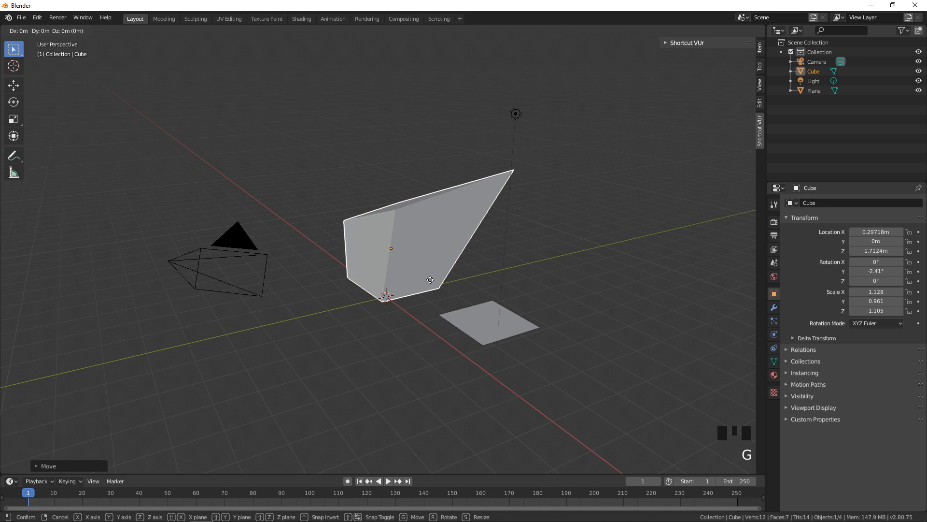
key(x)
key(z)
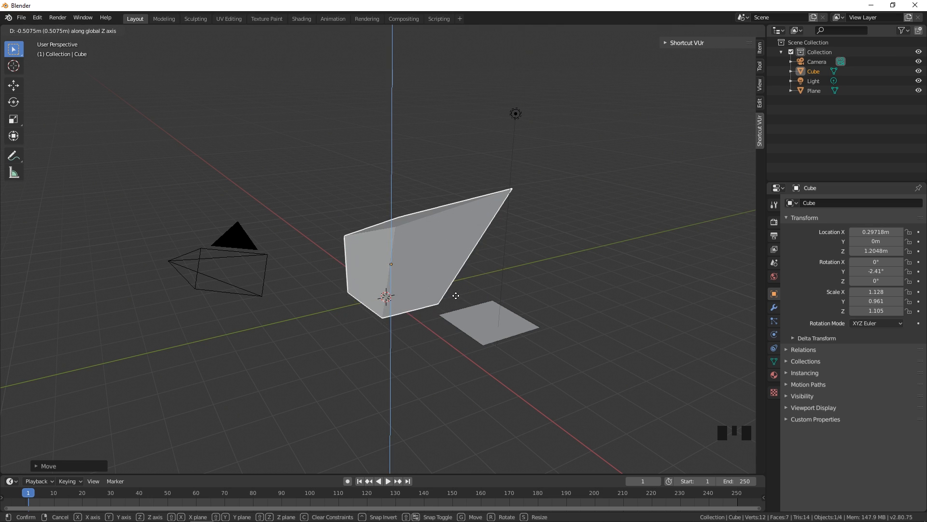
key(y)
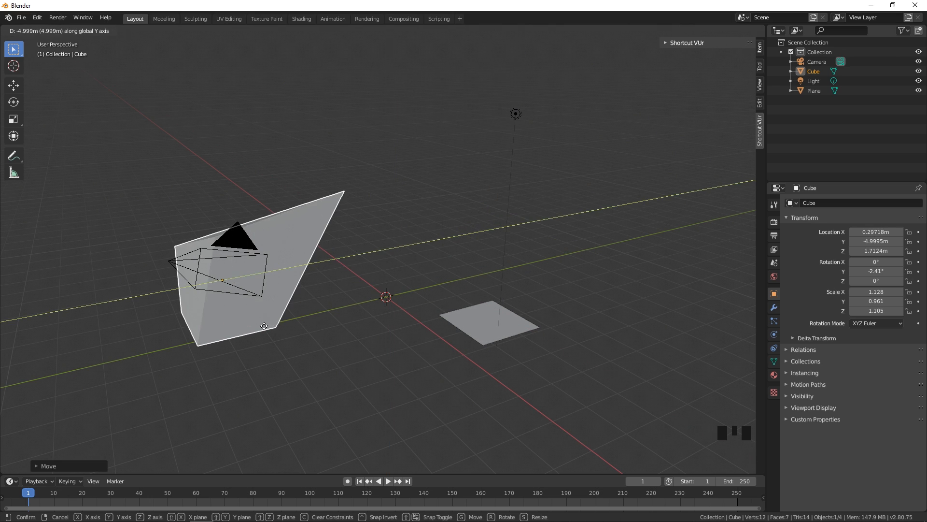
key(z)
key(z)
key(z)
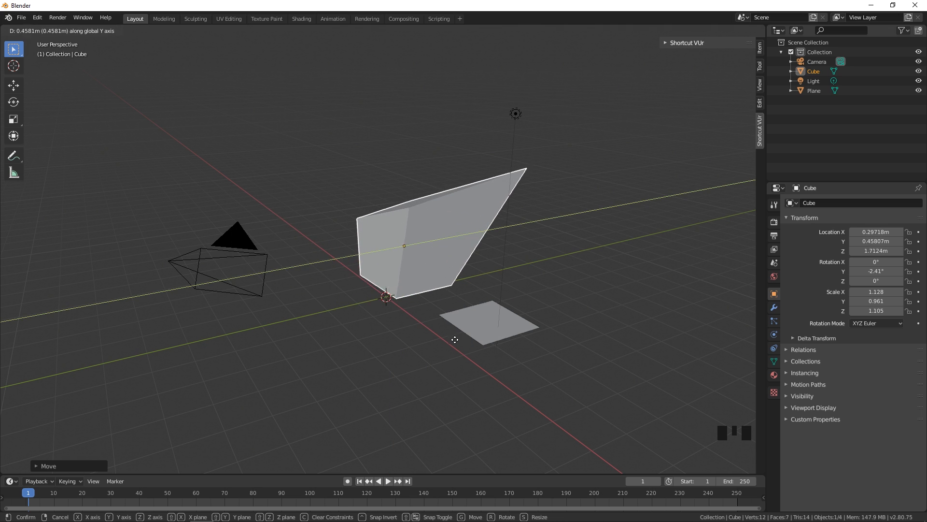
key(Escape)
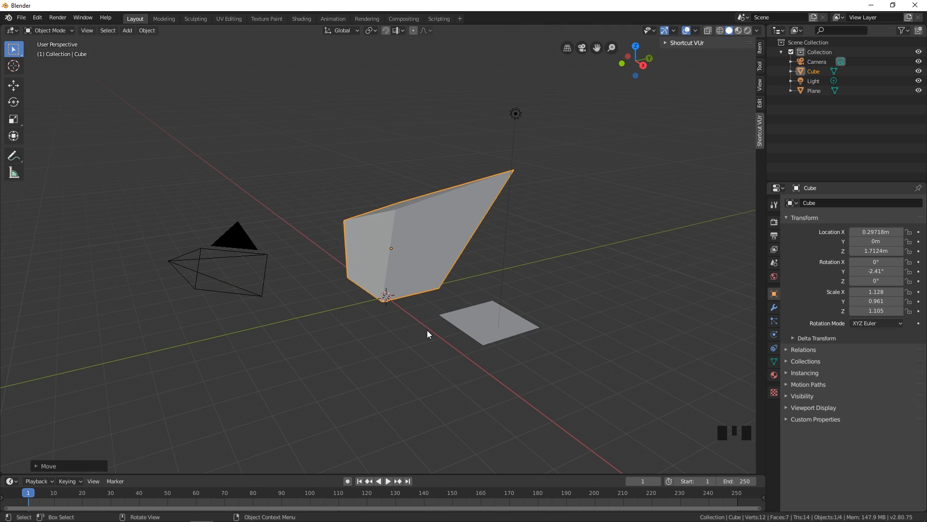
Raise the cube along the global Z axis to a height of about 2.88 m.
key(g)
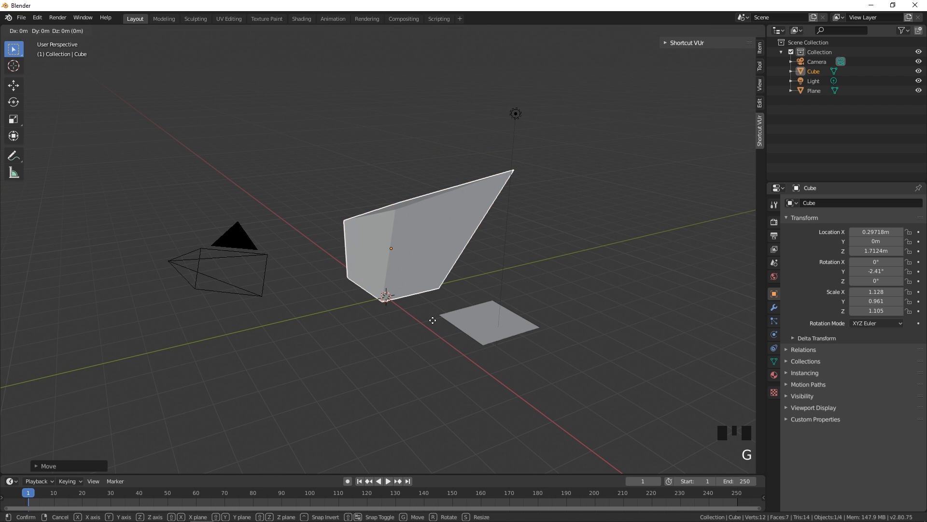
key(z)
click(447, 298)
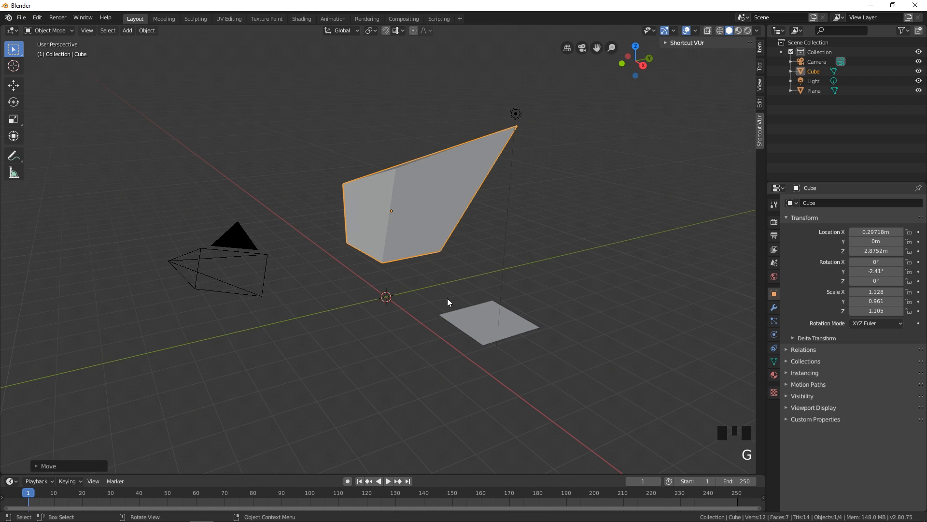
Try moving the cube exactly 30 m along the global X axis and undo the move.
middle_drag(448, 299, 421, 319)
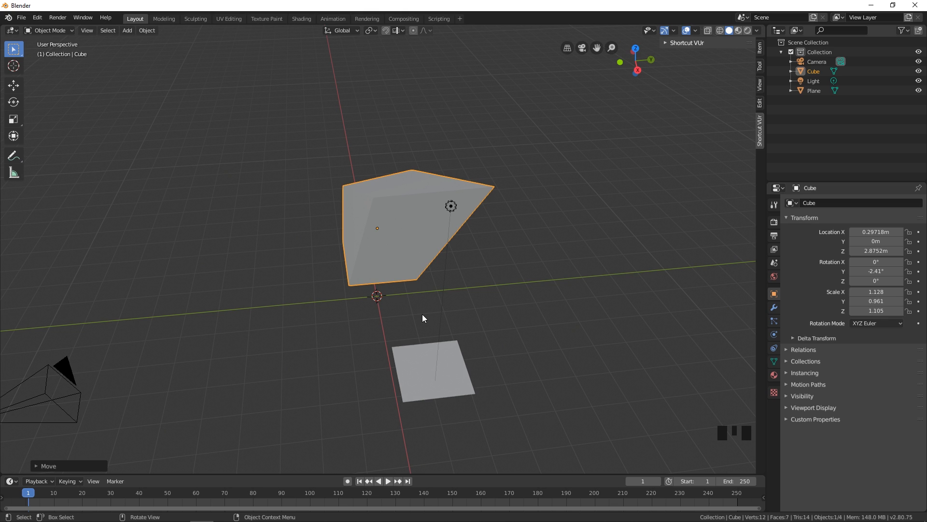
middle_drag(423, 315, 411, 315)
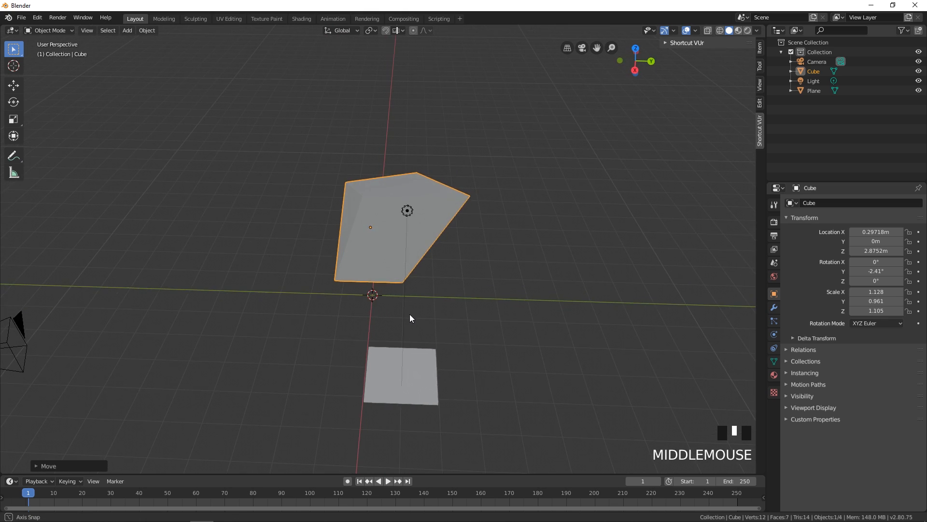
key(g)
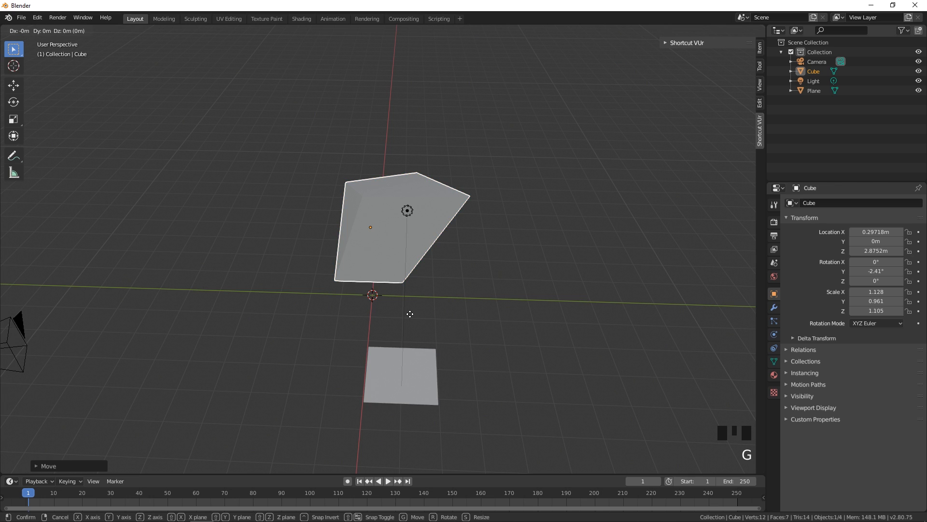
key(x)
click(410, 314)
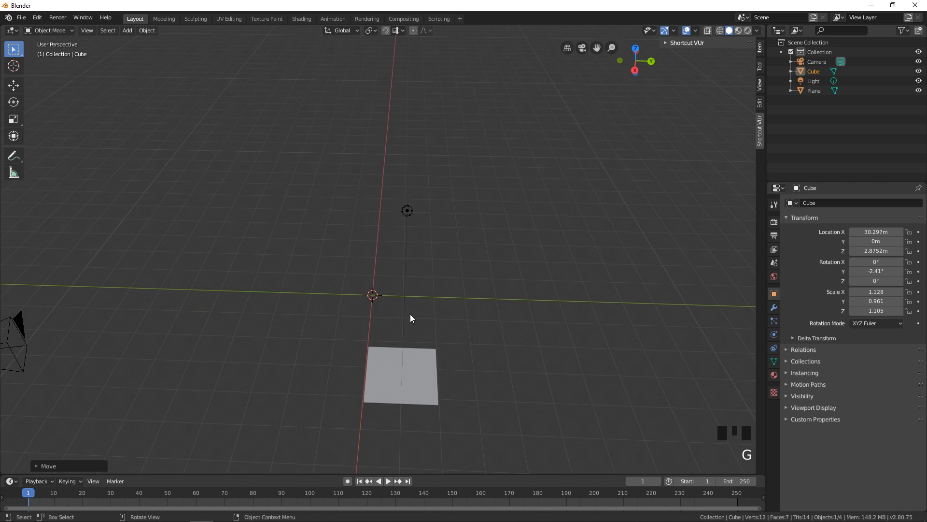
key(ctrl+z)
Try moving the cube exactly 2 m along the global X axis and undo the move.
middle_drag(425, 293, 437, 283)
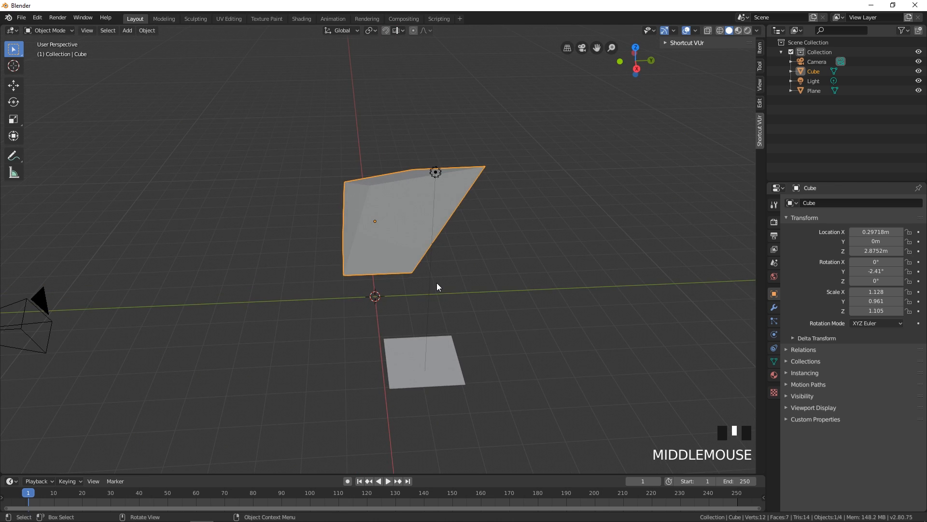
text(gx2)
key(Return)
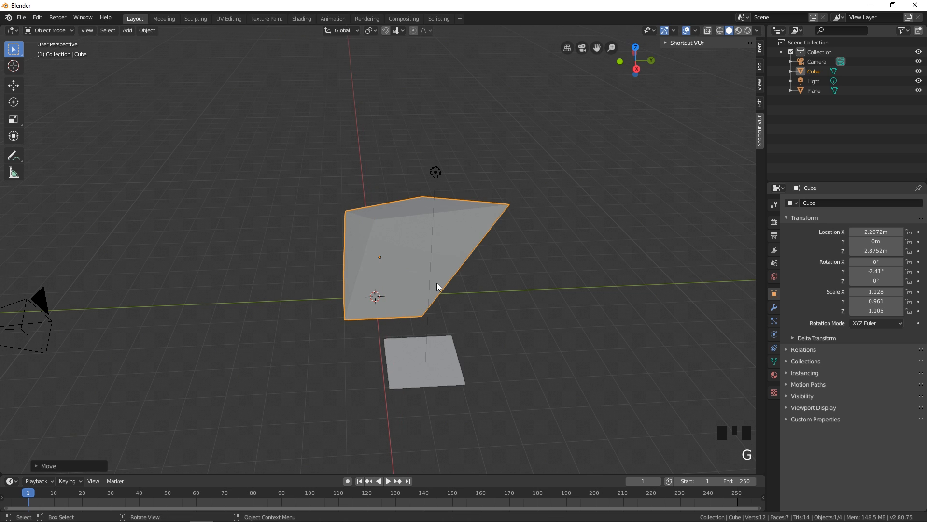
middle_drag(436, 283, 454, 300)
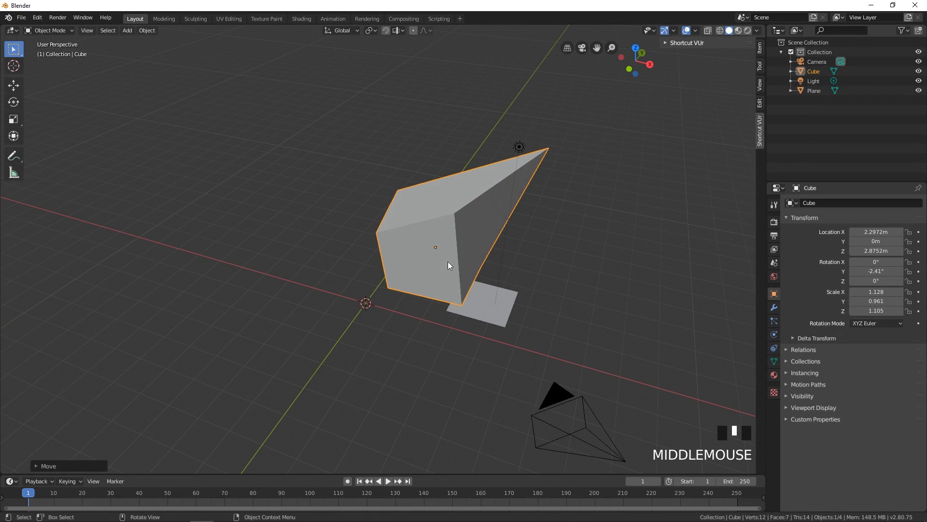
scroll(449, 266, up, 1)
key(ctrl+z)
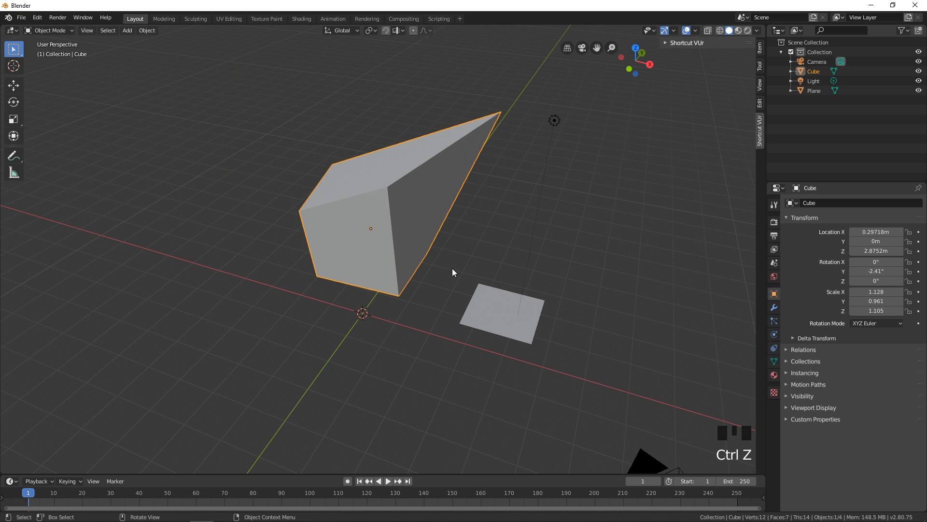
Move the cube exactly 2 m along the global X axis.
text(gx2)
key(Return)
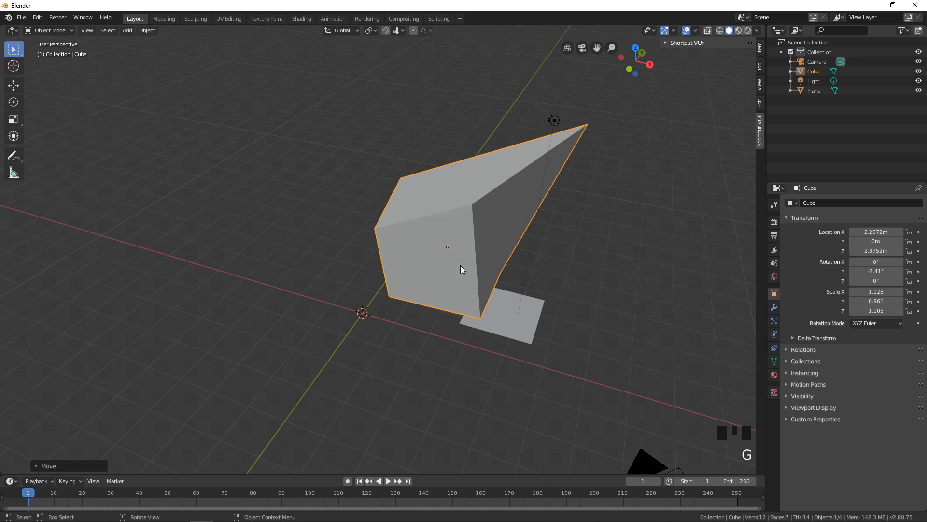
middle_drag(463, 264, 466, 254)
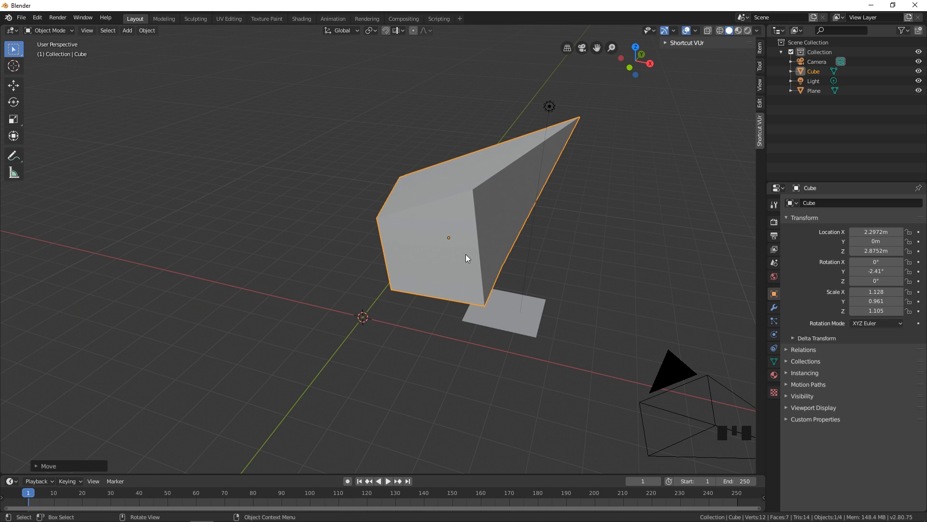
Rotate the cube exactly 90° about the global X axis.
key(r)
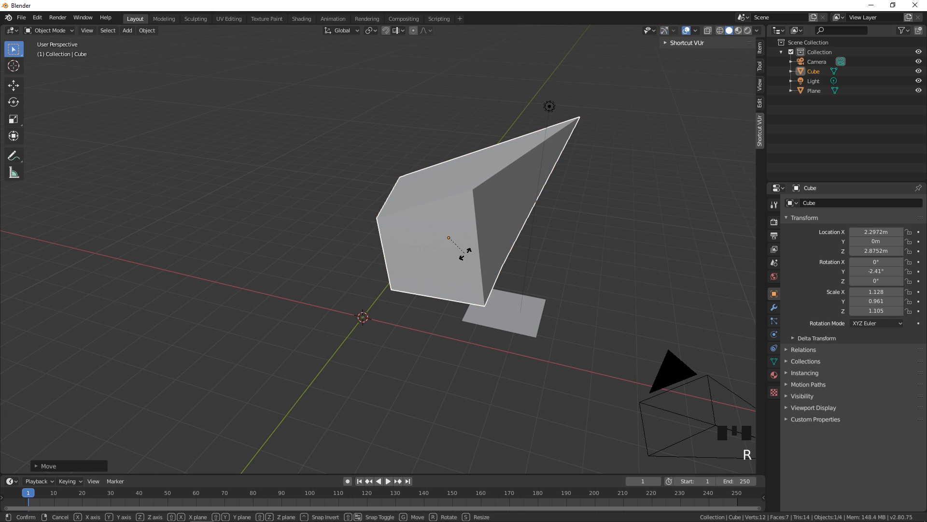
text(x)
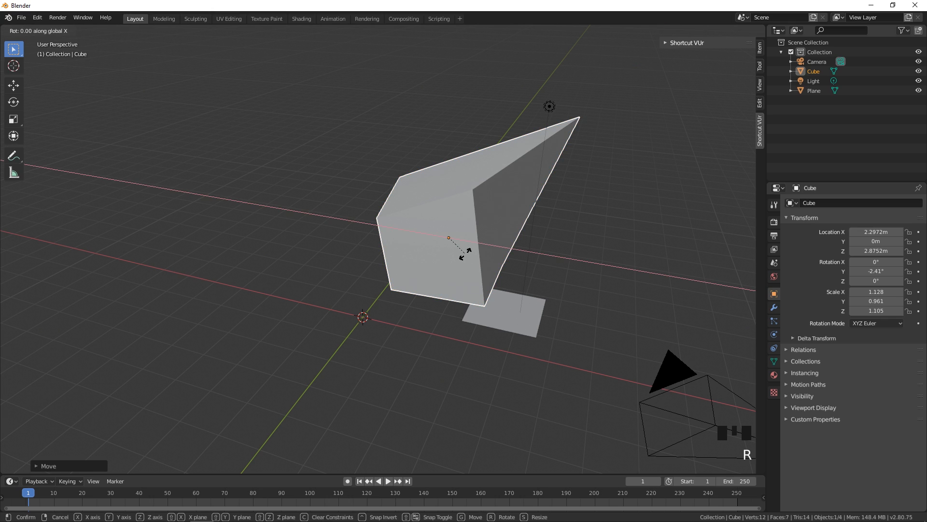
text(90)
key(Return)
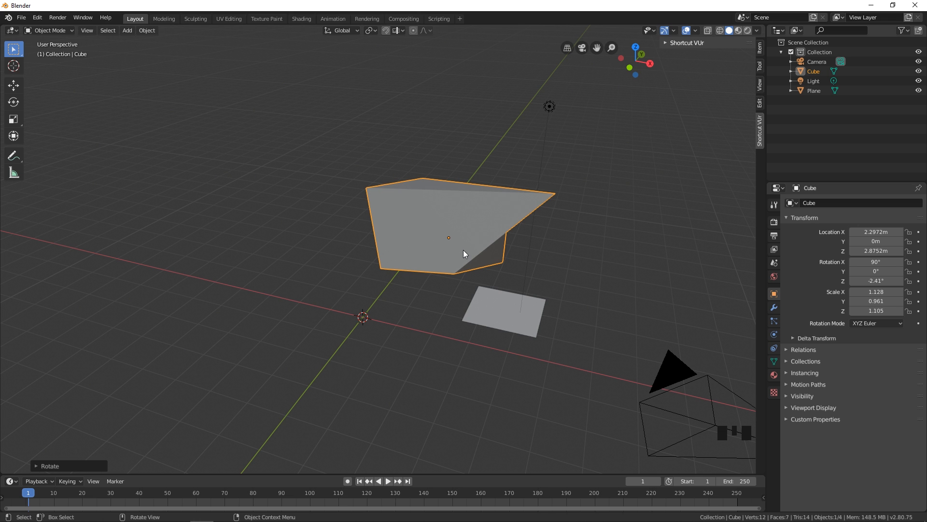
middle_drag(463, 251, 404, 254)
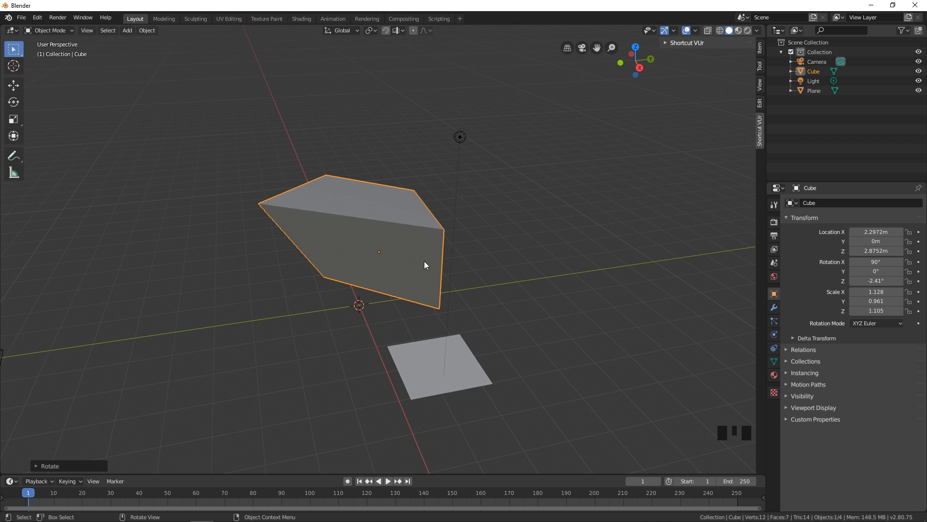
middle_drag(424, 261, 457, 261)
Move the cube with the Move tool's axis handles to about X -1.60 m, Y -0.09 m, Z -0.45 m.
click(13, 85)
click(13, 102)
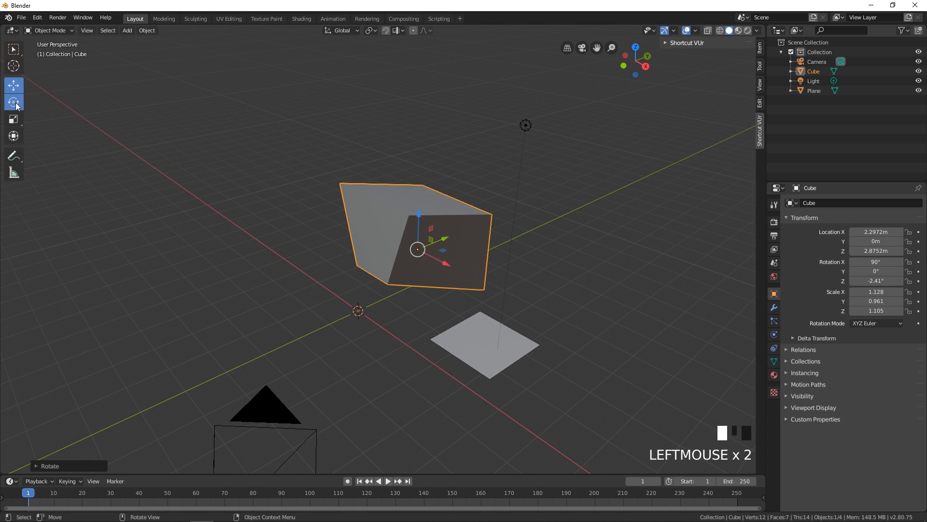
click(13, 118)
click(13, 102)
click(14, 86)
middle_drag(295, 229, 317, 240)
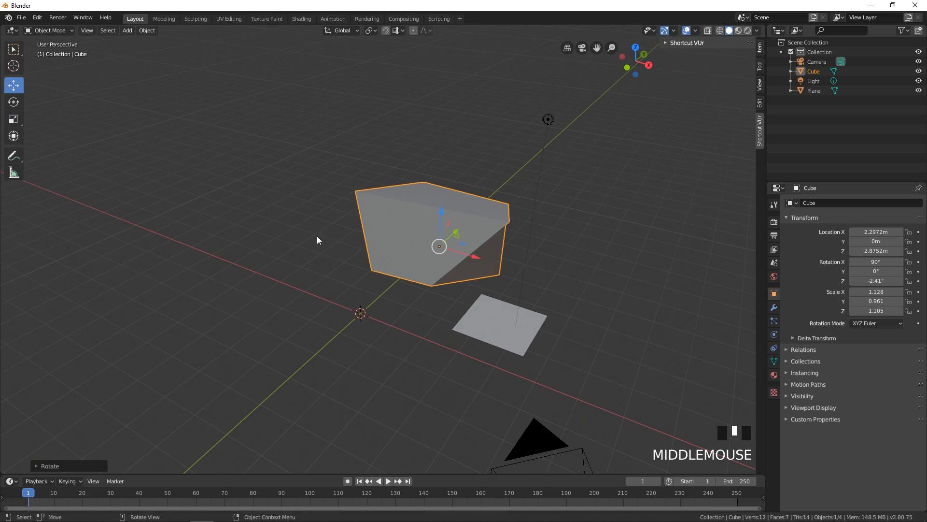
drag(473, 255, 349, 225)
middle_drag(349, 225, 348, 150)
drag(349, 150, 364, 263)
drag(367, 299, 170, 207)
Try rotating the cube with the Rotate tool's handles and undo the rotation.
click(13, 101)
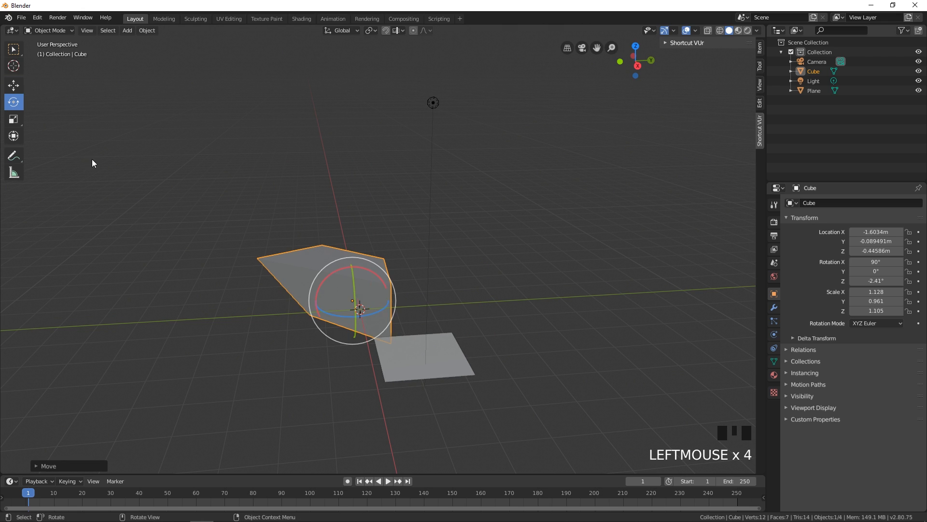
middle_drag(92, 158, 363, 291)
drag(342, 321, 365, 314)
shift+middle_drag(365, 314, 421, 294)
key(ctrl+z)
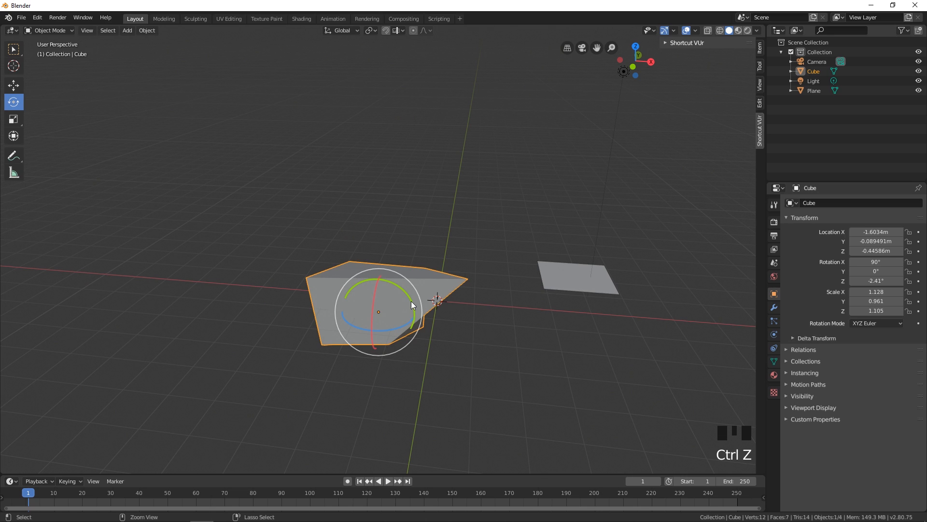
ctrl+drag(411, 301, 436, 297)
key(Escape)
middle_drag(529, 272, 513, 265)
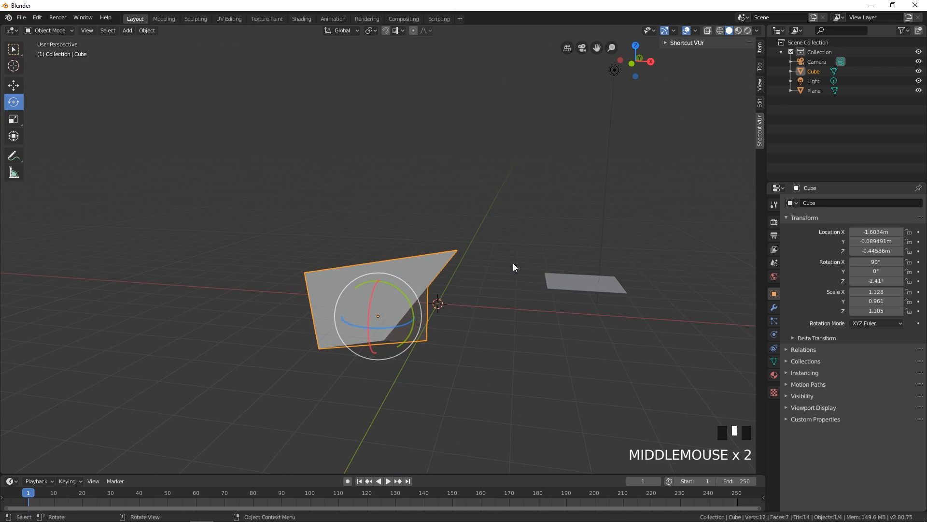
Try moving the cube freely, along the global X axis and along the global Z axis, cancelling each move.
key(g)
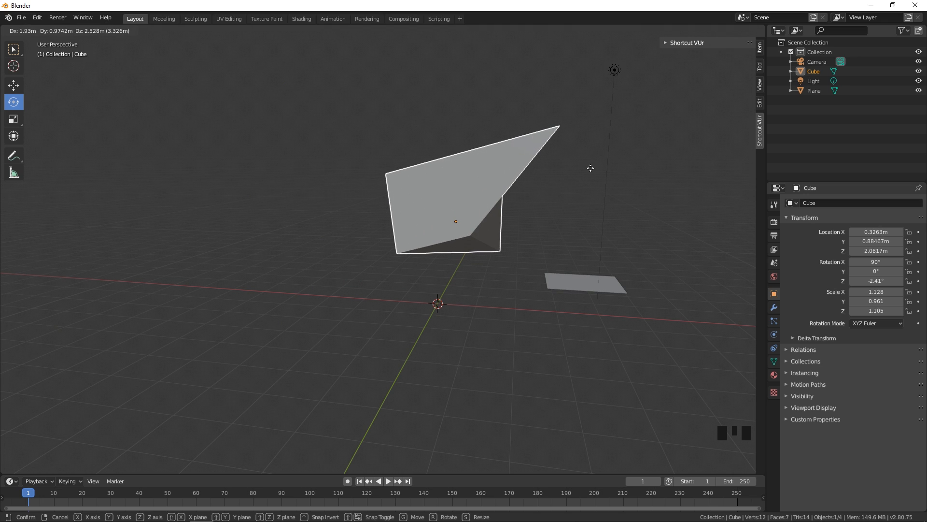
key(Escape)
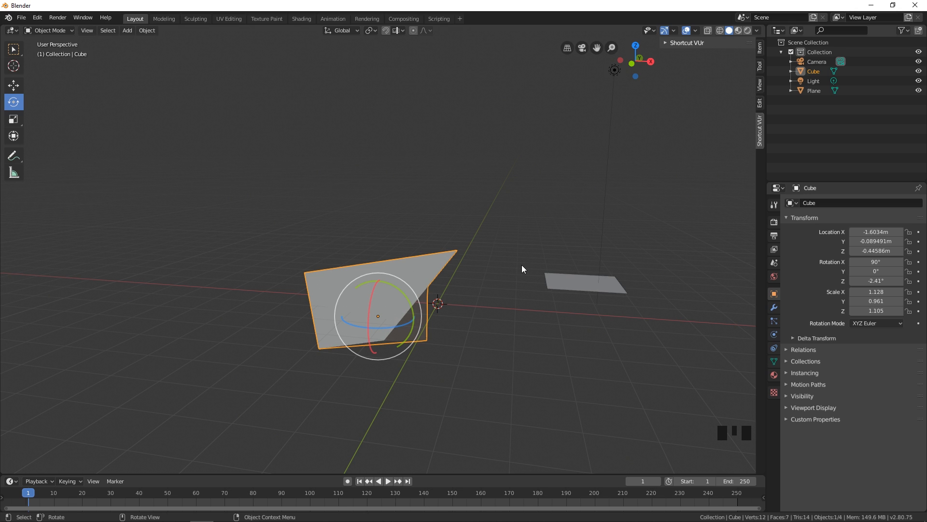
key(g)
key(x)
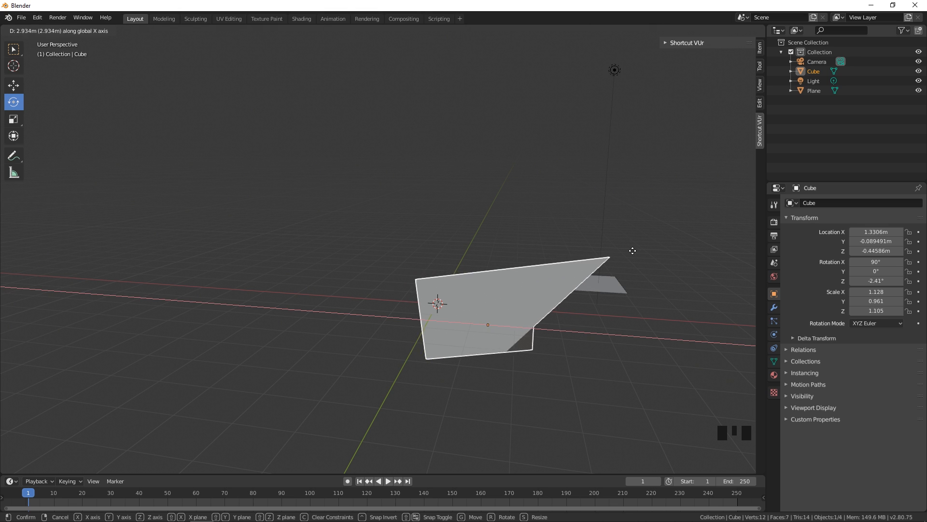
key(Escape)
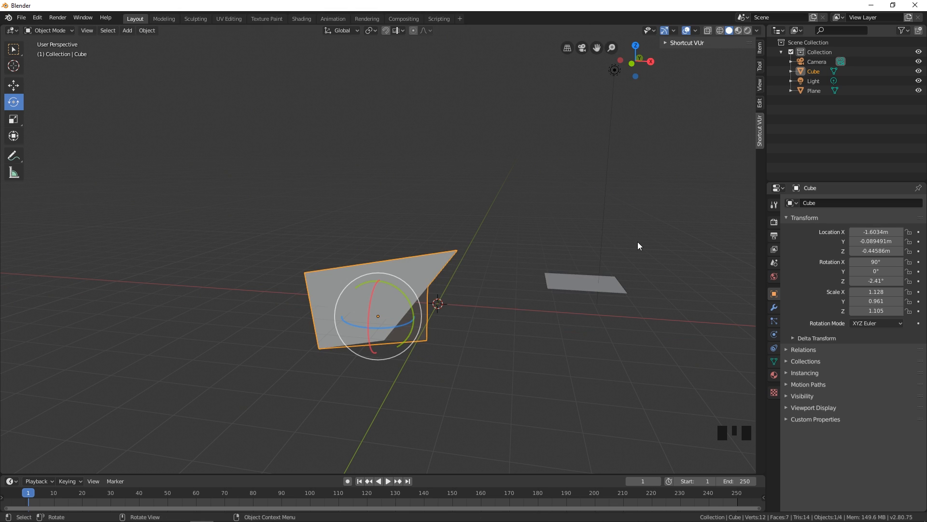
key(g)
key(z)
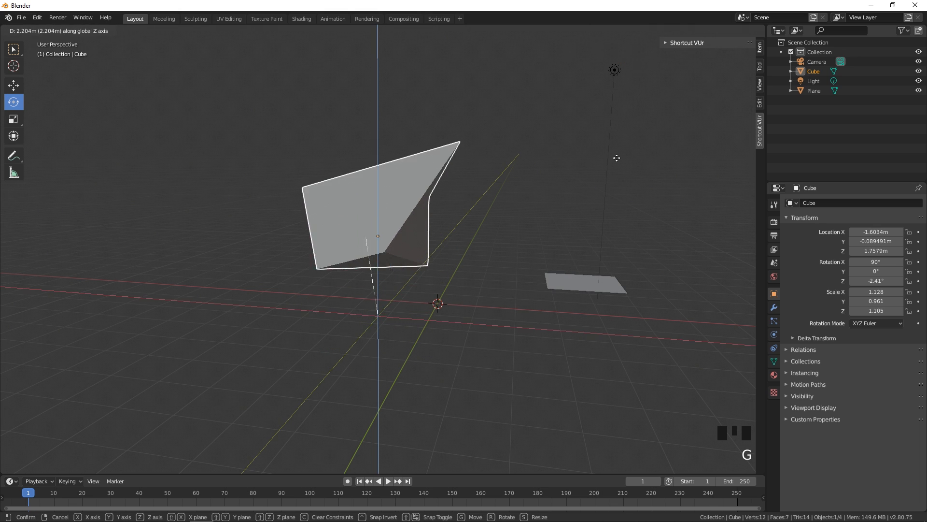
key(Escape)
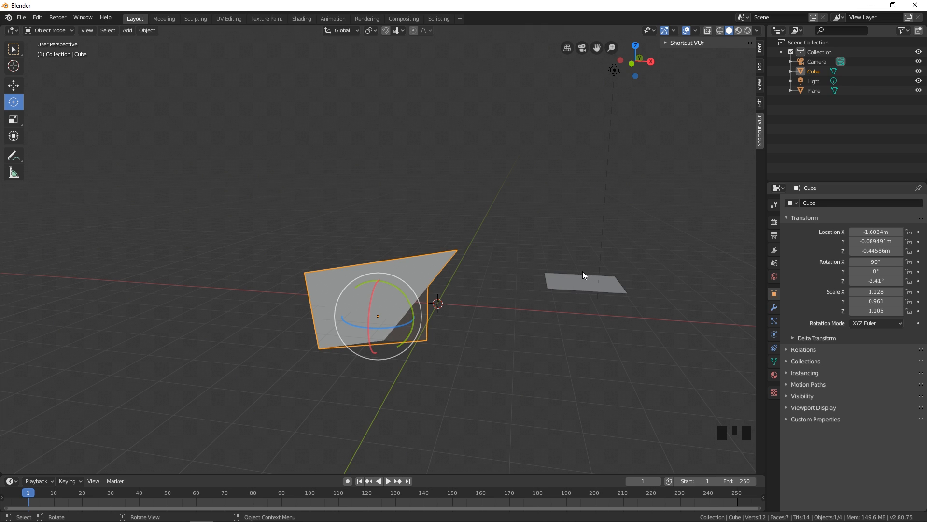
Duplicate the cube four times in succession, placing the copies at separate spots around the original.
middle_drag(583, 272, 587, 269)
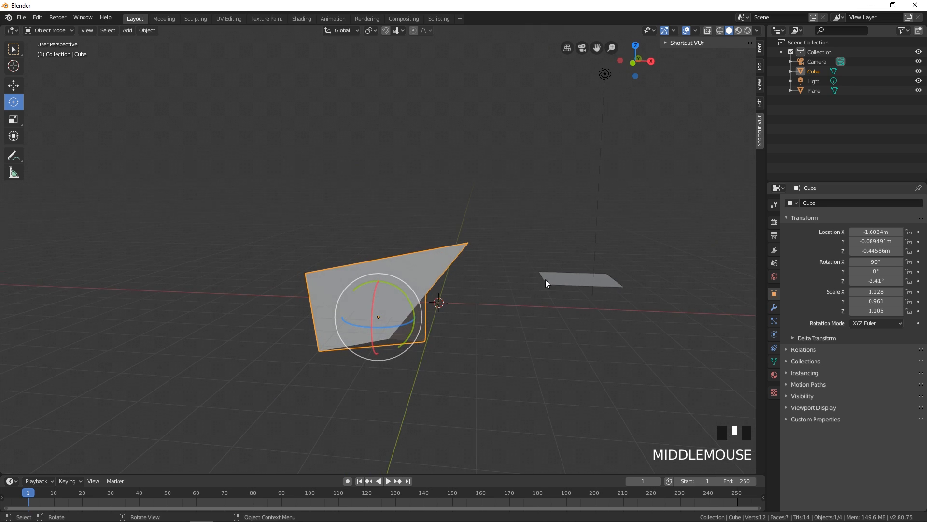
key(shift+d)
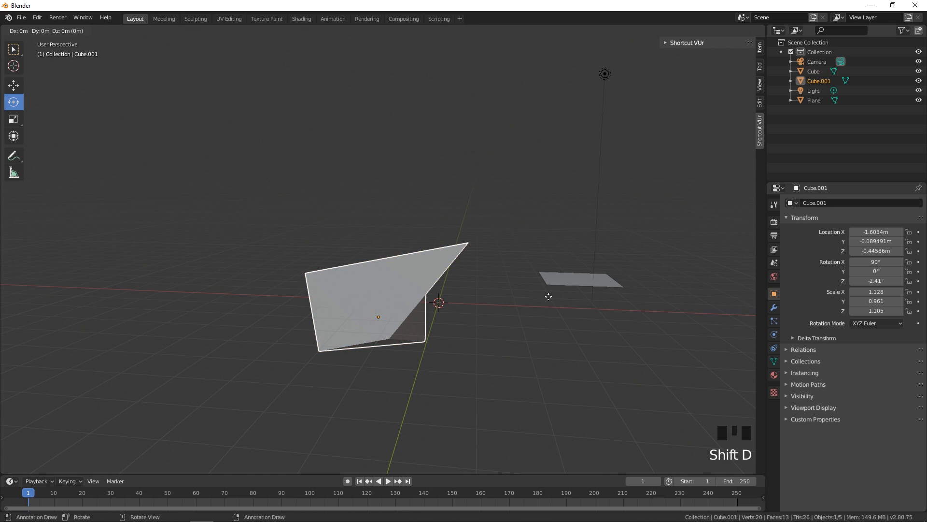
click(451, 204)
key(shift+d)
click(650, 161)
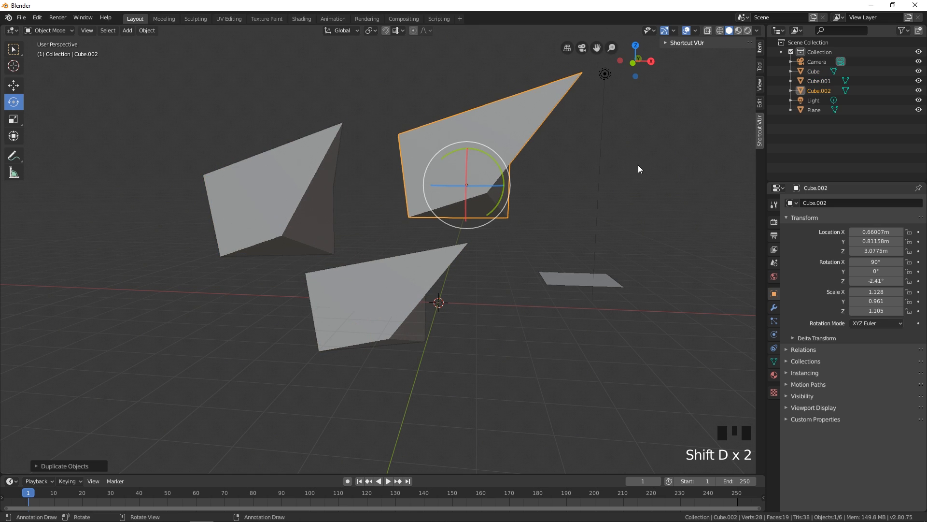
key(shift+d)
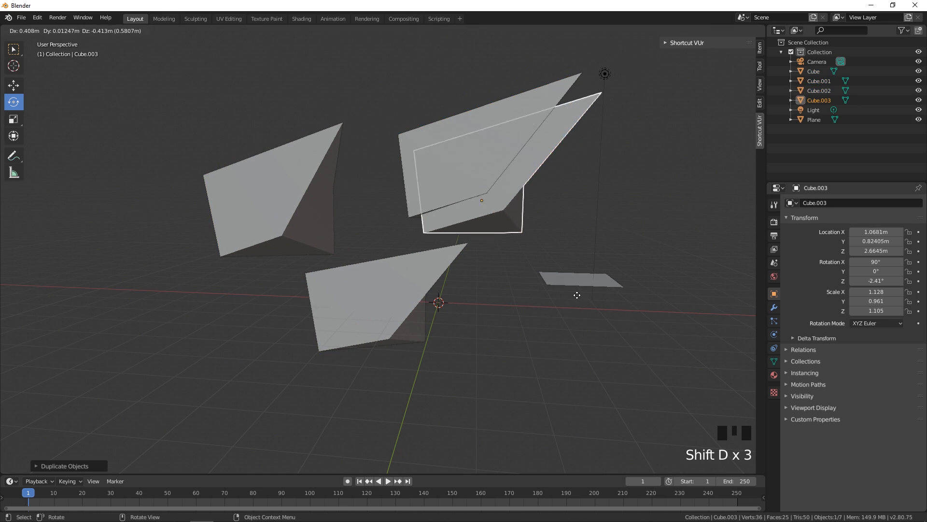
click(630, 360)
middle_drag(574, 323, 465, 349)
key(shift+d)
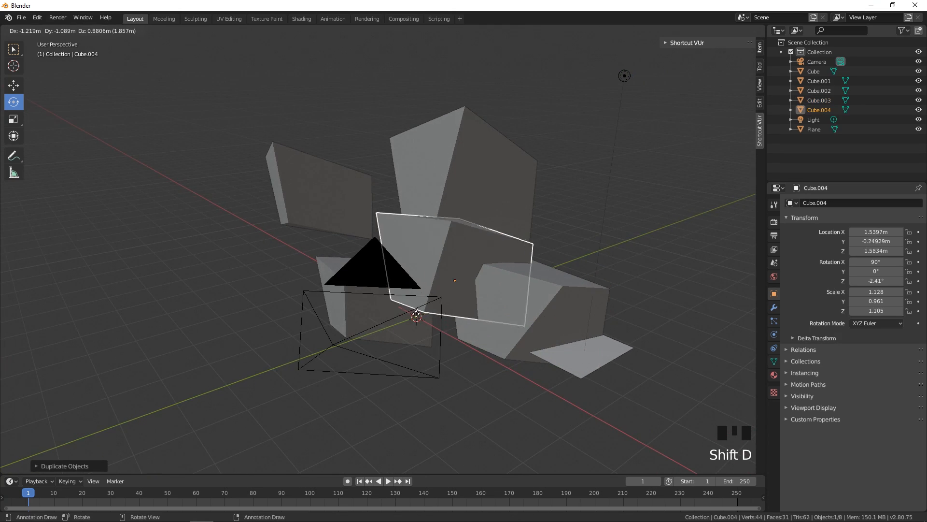
click(430, 270)
Isolate the last cube copy in local view and return to the full scene, toggling several times.
scroll(412, 285, up, 3)
middle_drag(411, 285, 462, 298)
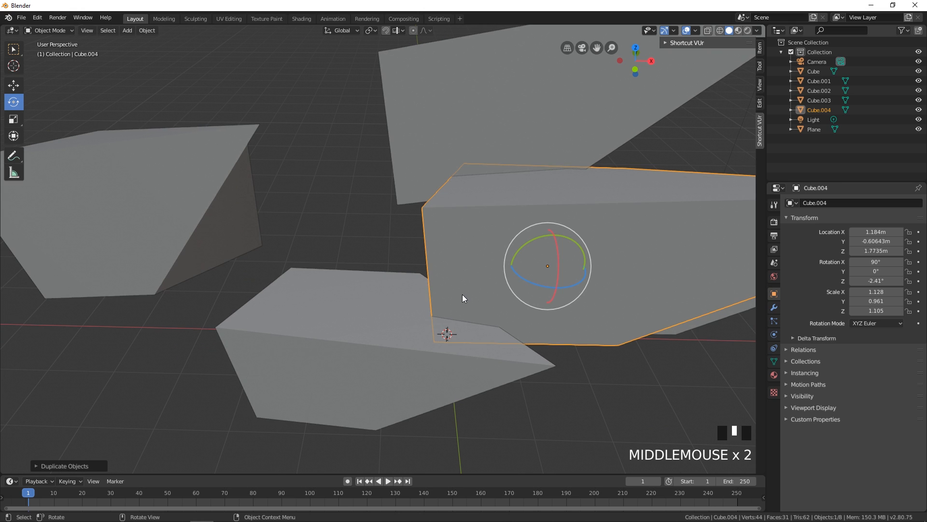
key(KP_Divide)
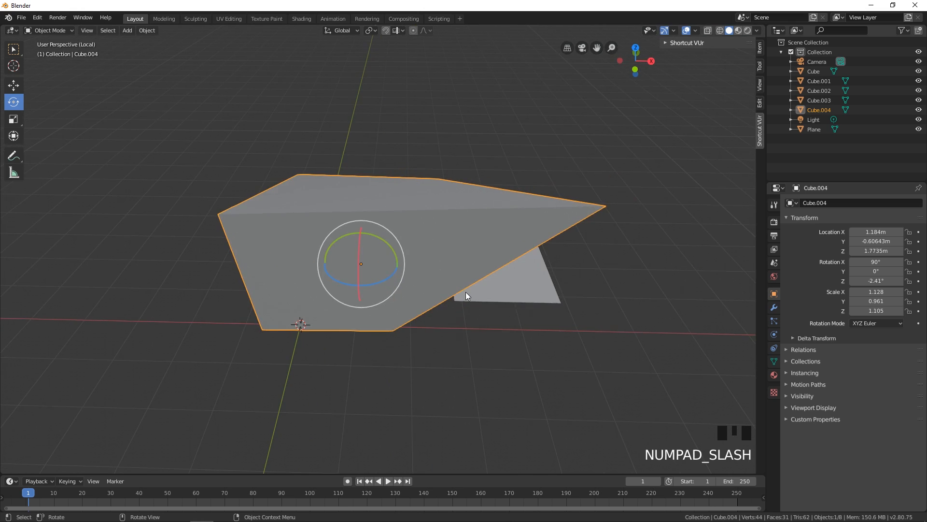
key(KP_Divide)
key(KP_Divide)
key(KP_Divide)
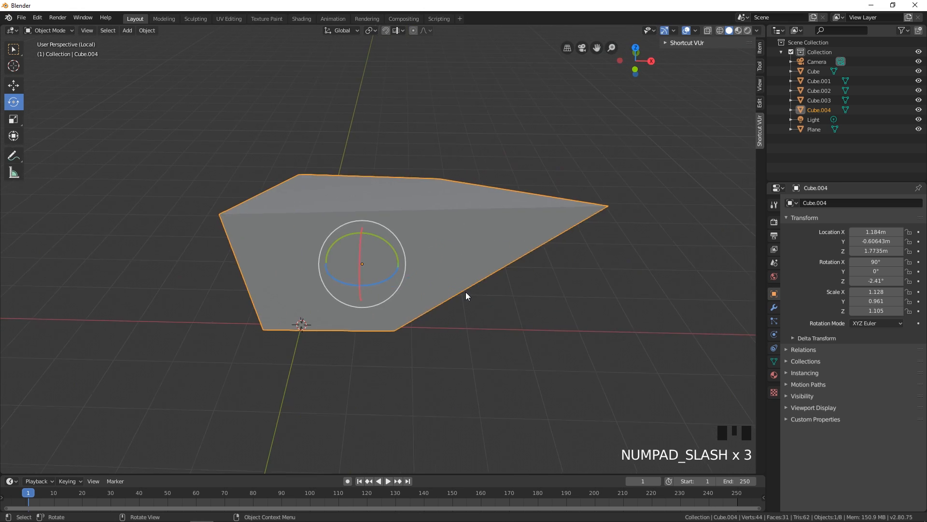
key(KP_Divide)
key(KP_Divide)
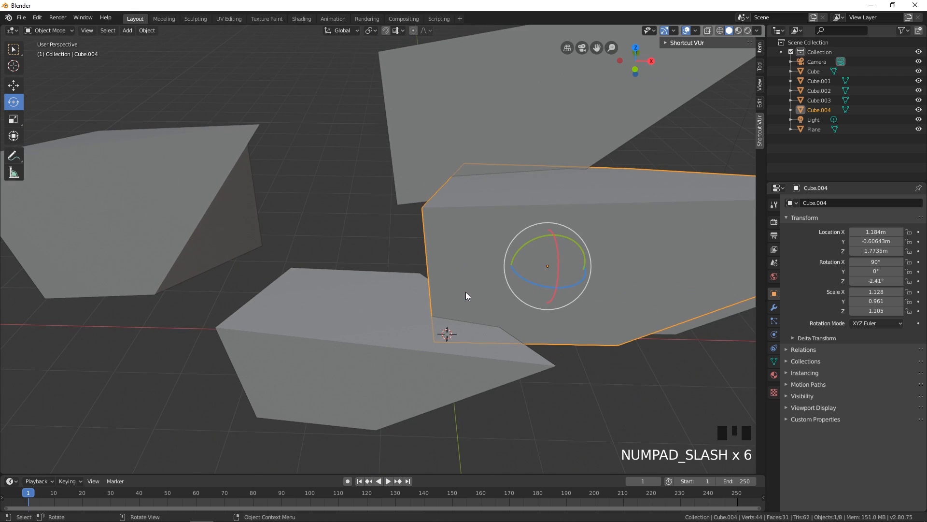
key(KP_Divide)
key(KP_Divide)
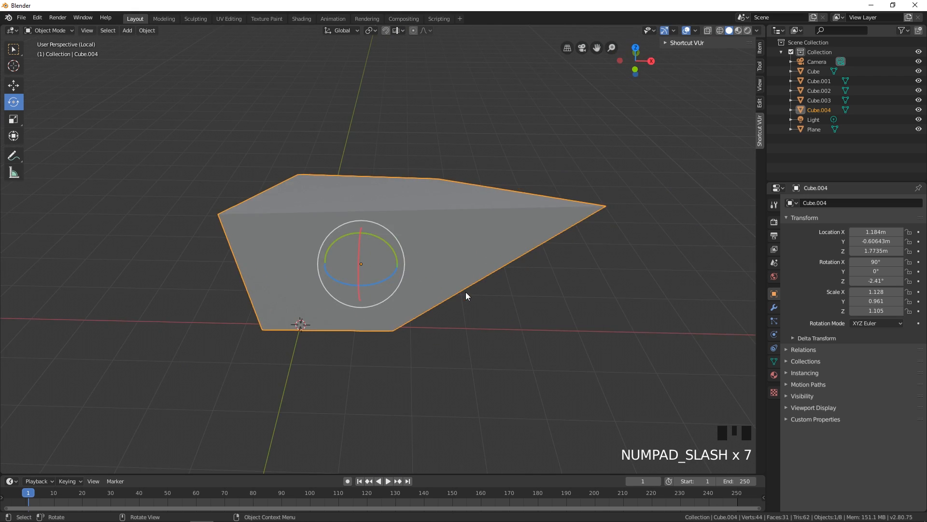
scroll(467, 295, down, 2)
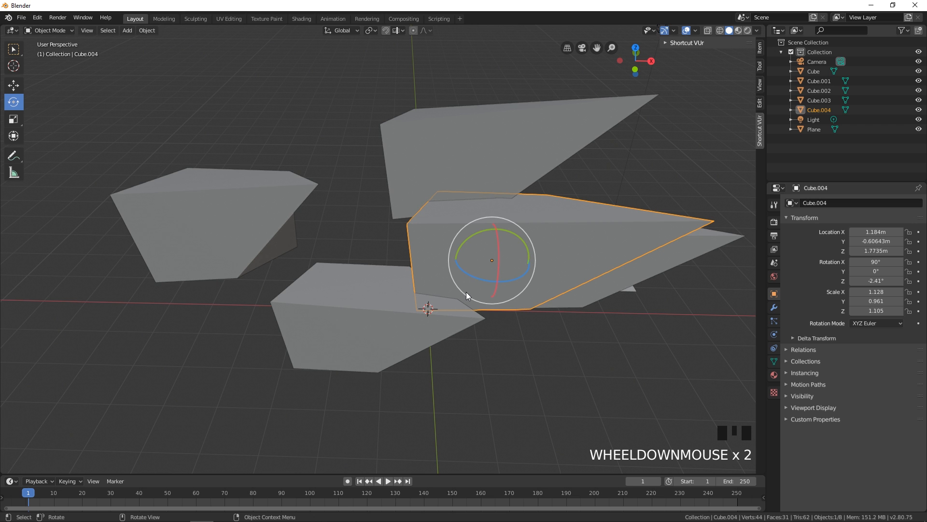
key(KP_Divide)
key(KP_Divide)
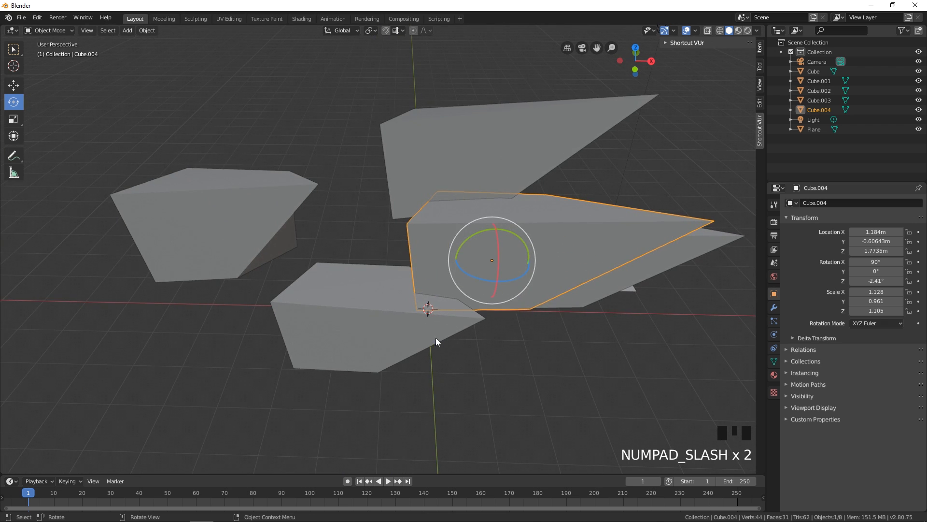
Delete the three newest cube copies, leaving the original cube, its first duplicate and the plane.
middle_drag(543, 333, 502, 323)
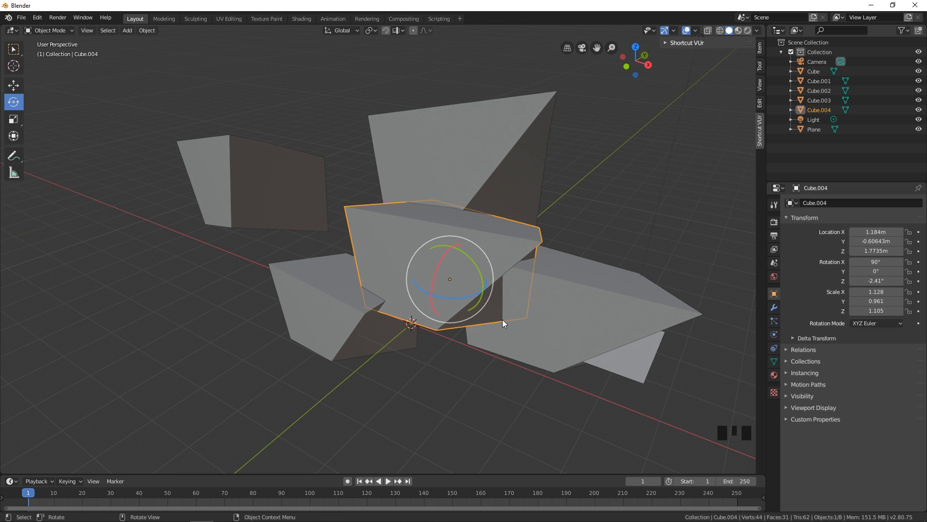
middle_drag(502, 319, 491, 325)
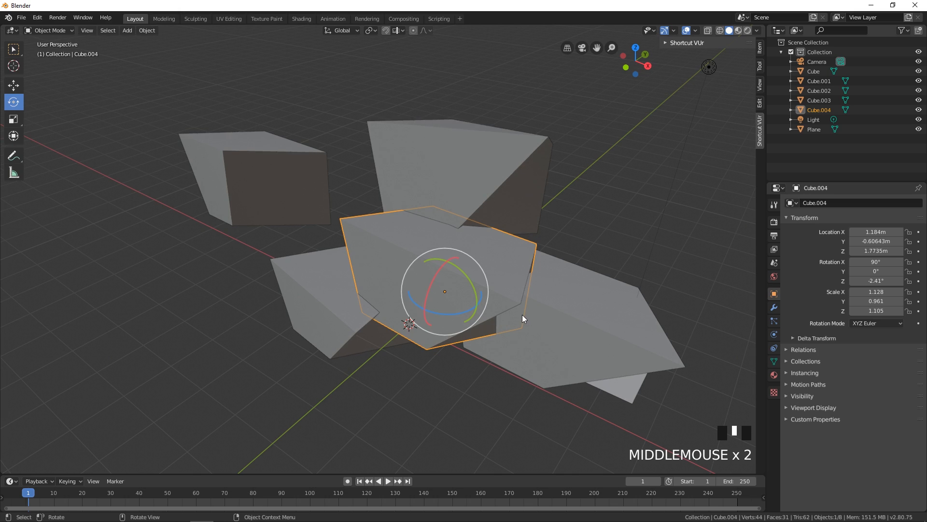
key(x)
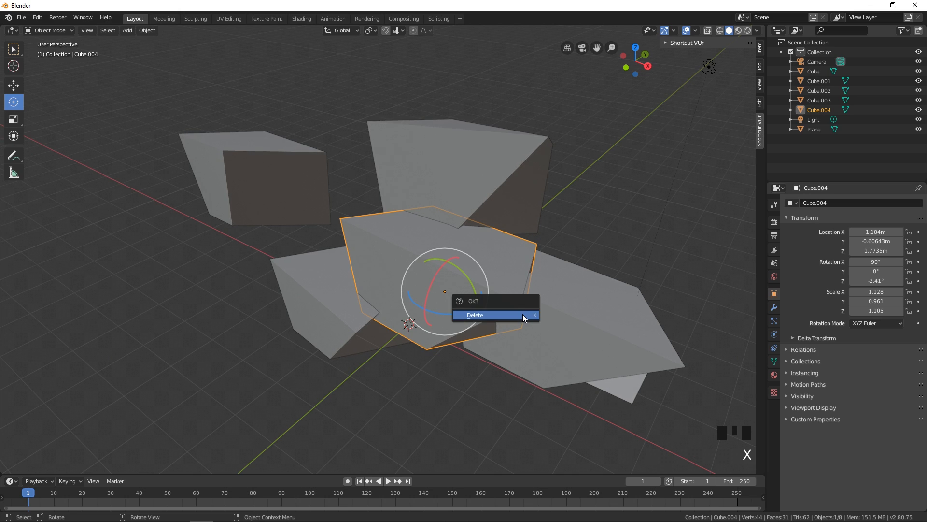
click(483, 315)
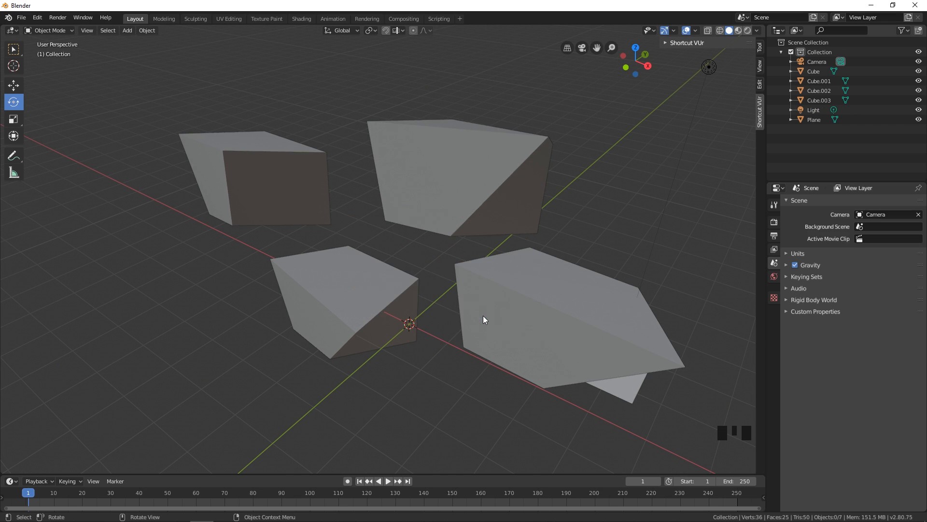
click(536, 307)
key(x)
click(536, 306)
click(482, 222)
key(x)
click(482, 222)
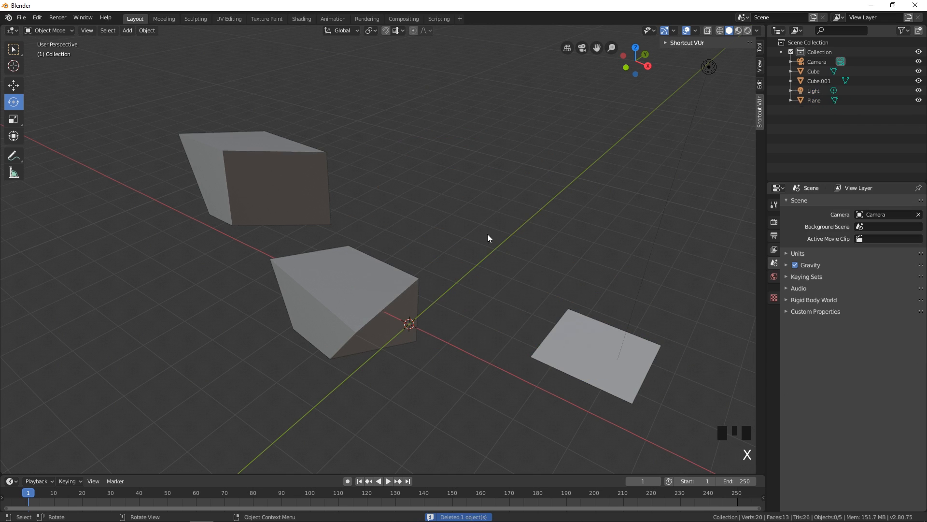
middle_drag(488, 233, 433, 282)
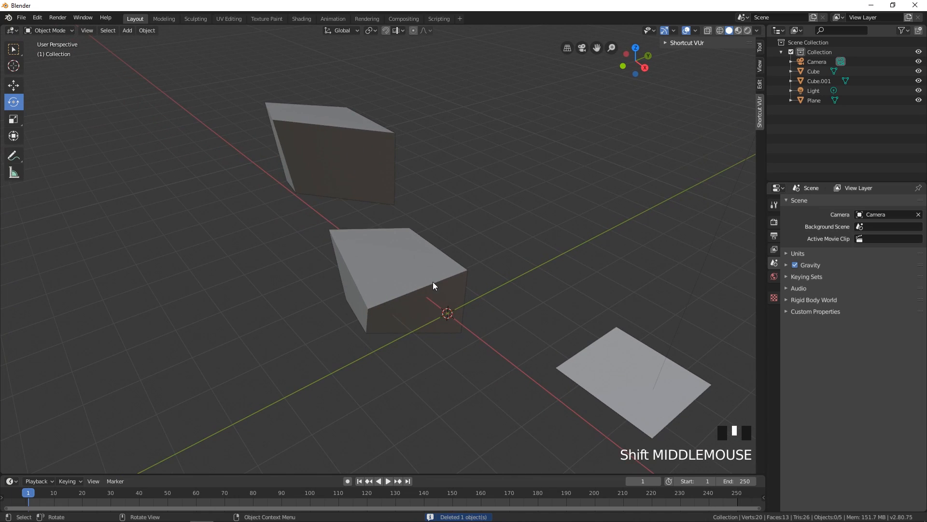
Try deleting the original cube, dismissing the delete confirmation and clearing the selection.
click(433, 282)
key(x)
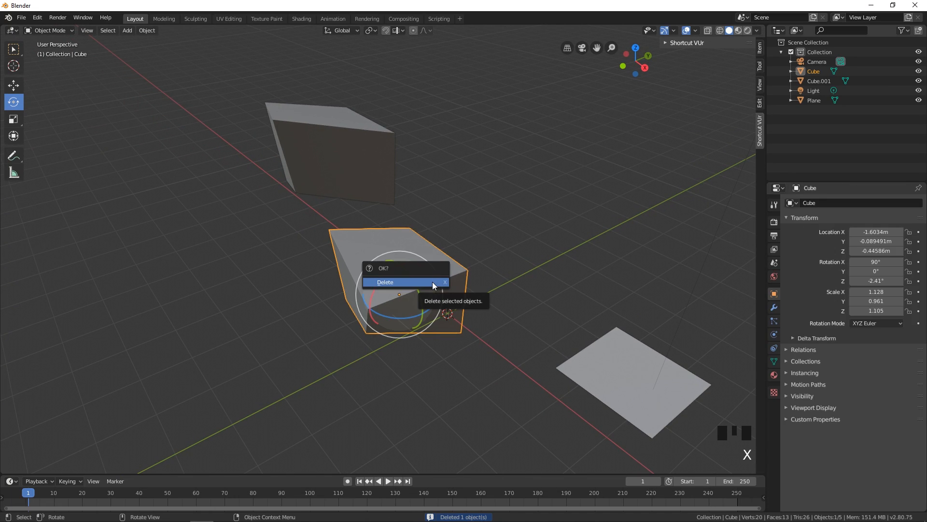
click(533, 256)
click(462, 279)
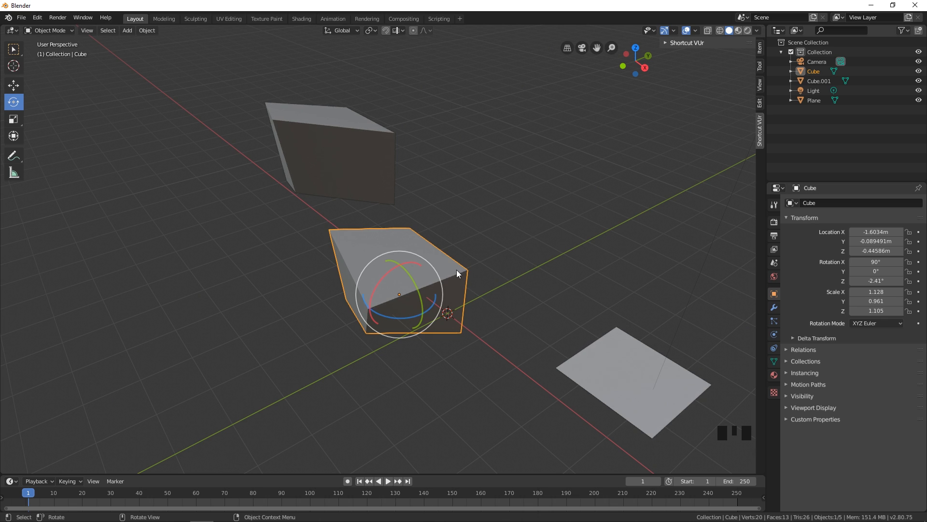
click(483, 250)
Isolate the original cube in local view and return to the full scene, toggling several times.
scroll(471, 259, down, 2)
shift+middle_drag(472, 259, 375, 275)
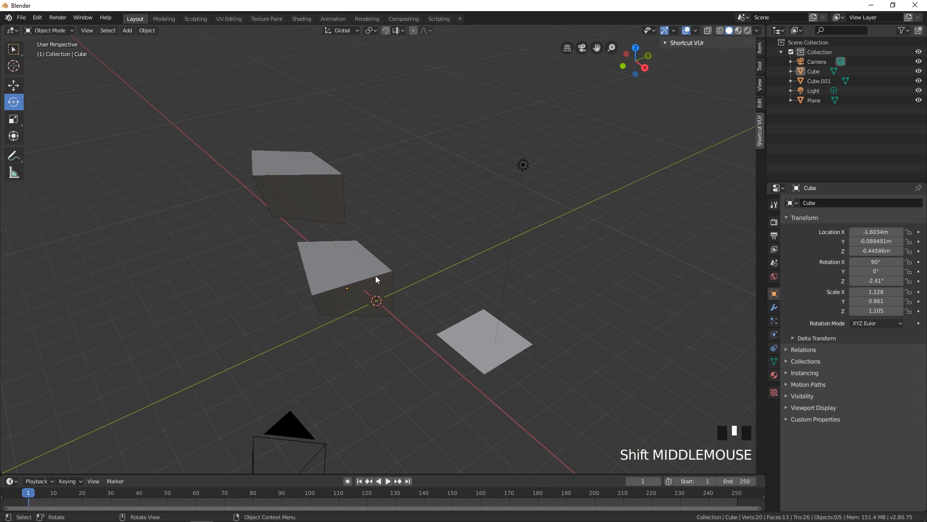
click(346, 279)
key(KP_Divide)
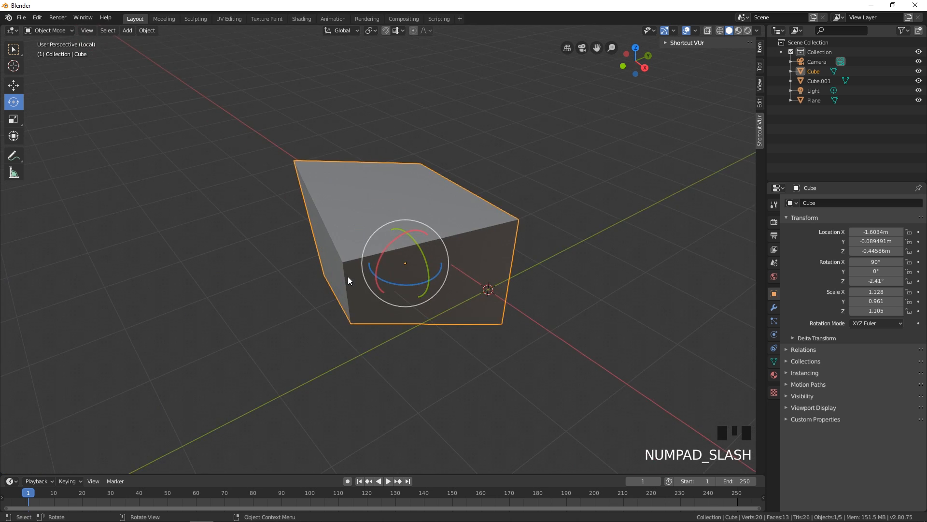
key(KP_Divide)
key(KP_Divide)
key(KP_Divide)
key(KP_Divide)
key(KP_Divide)
key(KP_Divide)
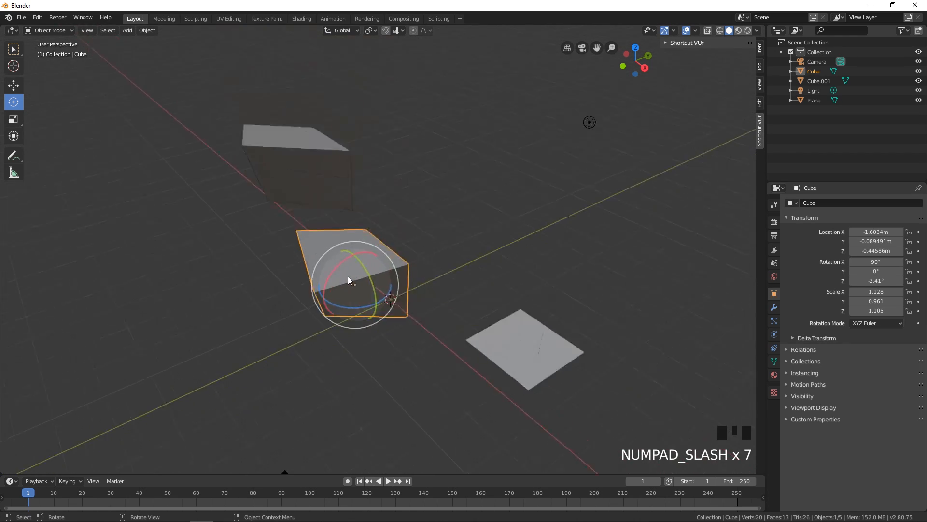
middle_drag(269, 314, 289, 301)
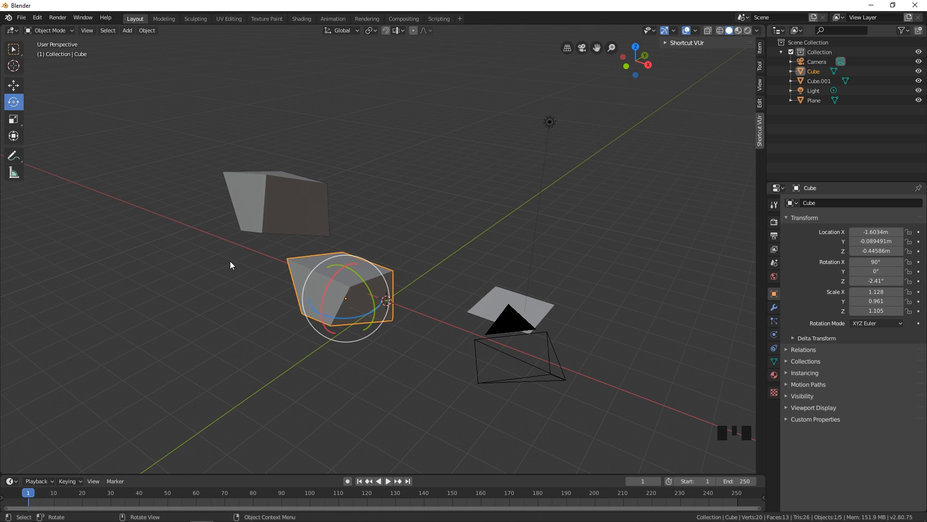
Open the keymap preferences, collapse the general keymap options and search the shortcuts by name for "delete".
click(21, 18)
mouse_move(39, 18)
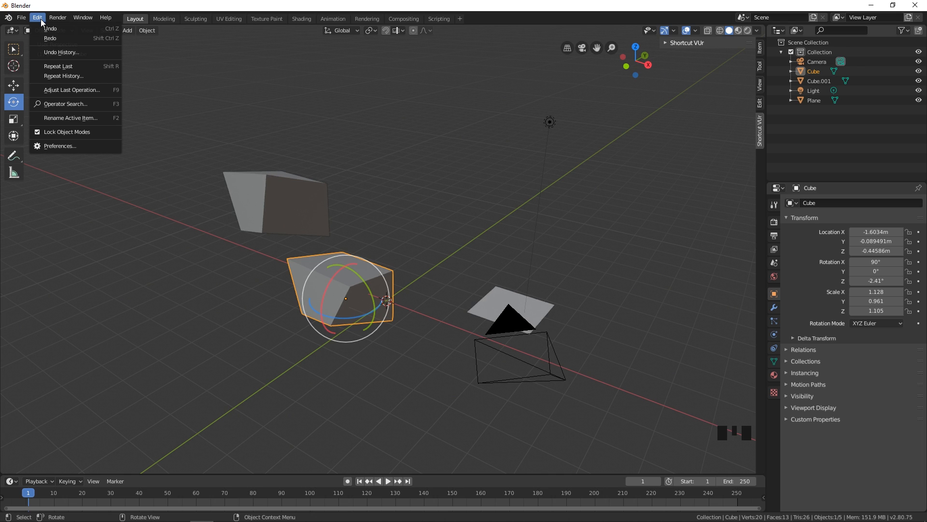
click(60, 147)
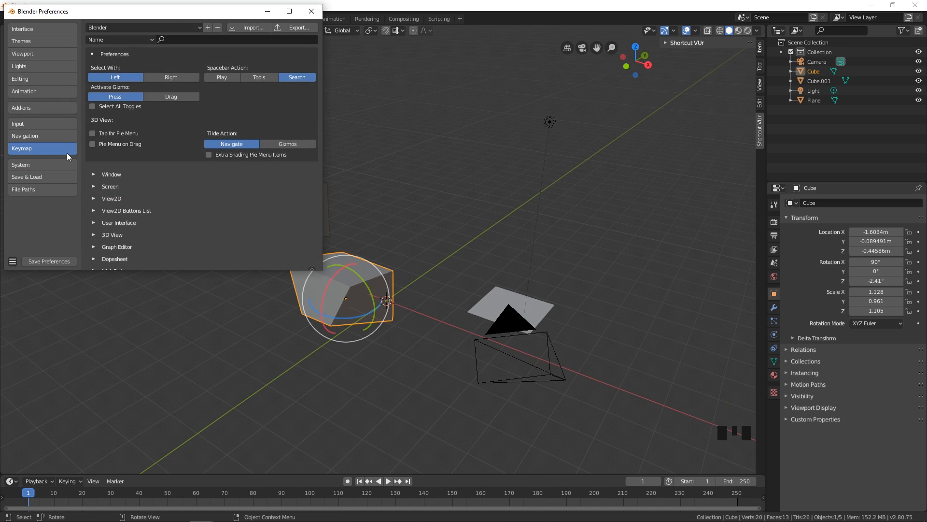
click(49, 123)
click(31, 152)
click(121, 53)
click(184, 40)
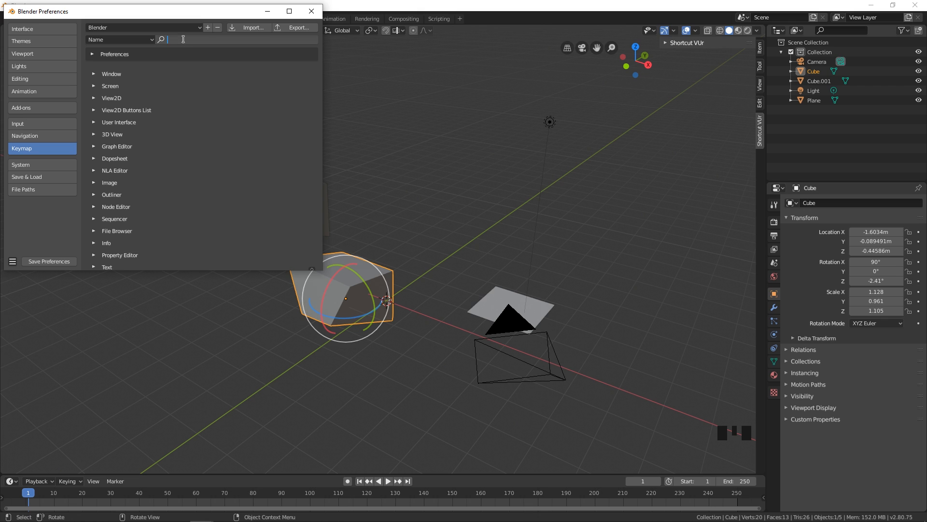
text(delete)
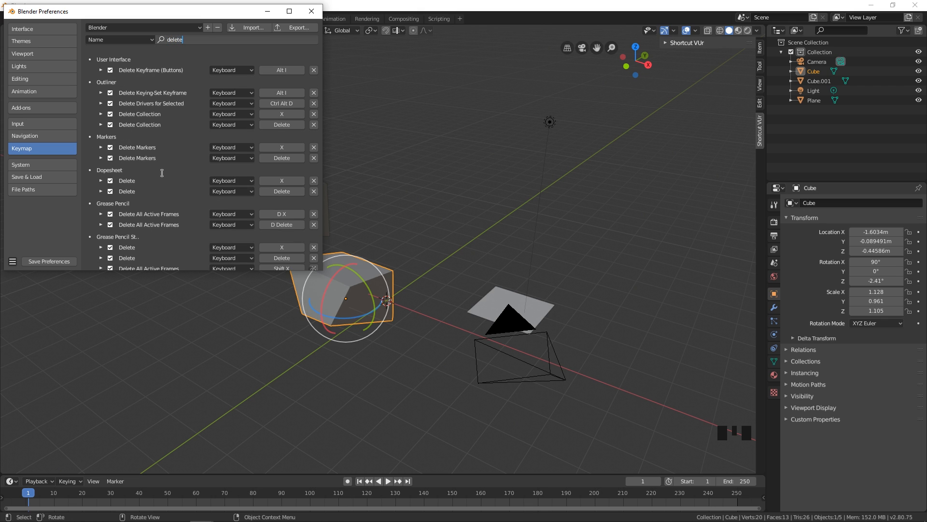
key(Return)
Turn off Confirm for the Object Mode Delete shortcut bound to X.
scroll(164, 176, down, 5)
scroll(164, 177, down, 3)
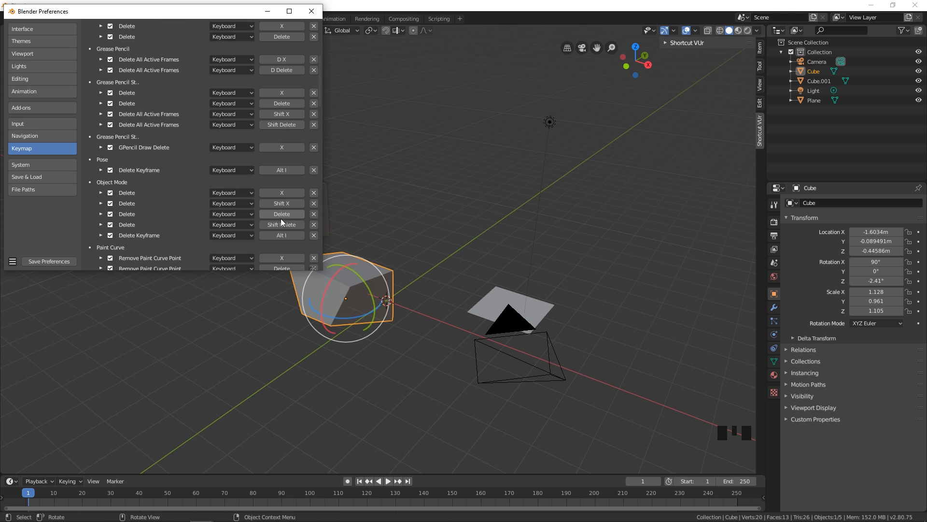
click(101, 193)
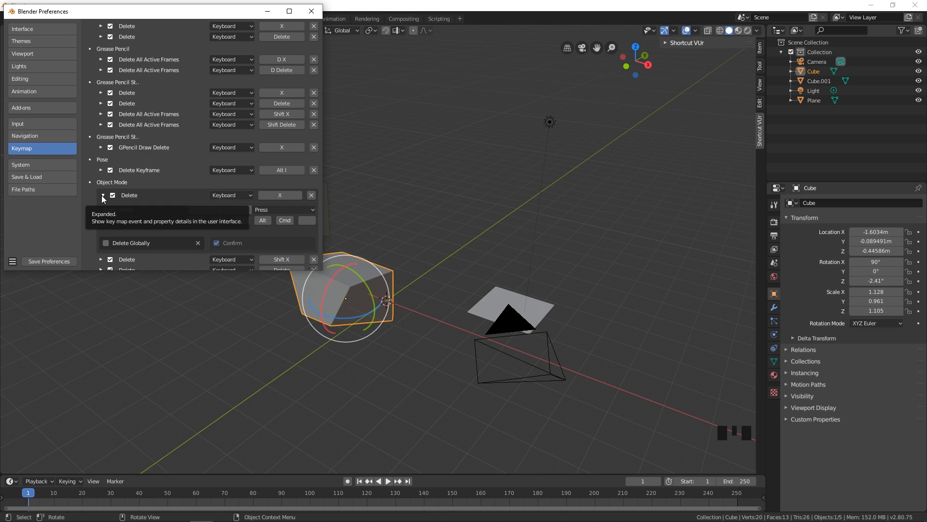
scroll(102, 196, down, 2)
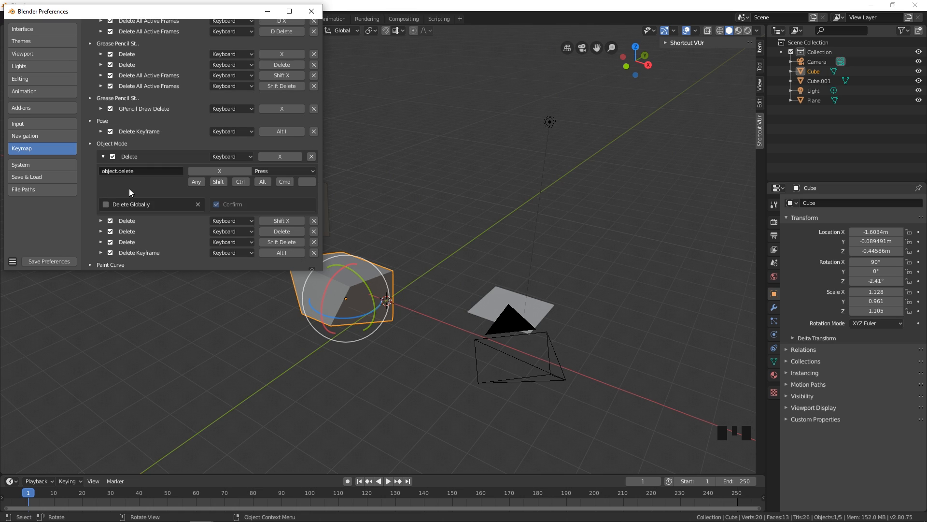
click(217, 205)
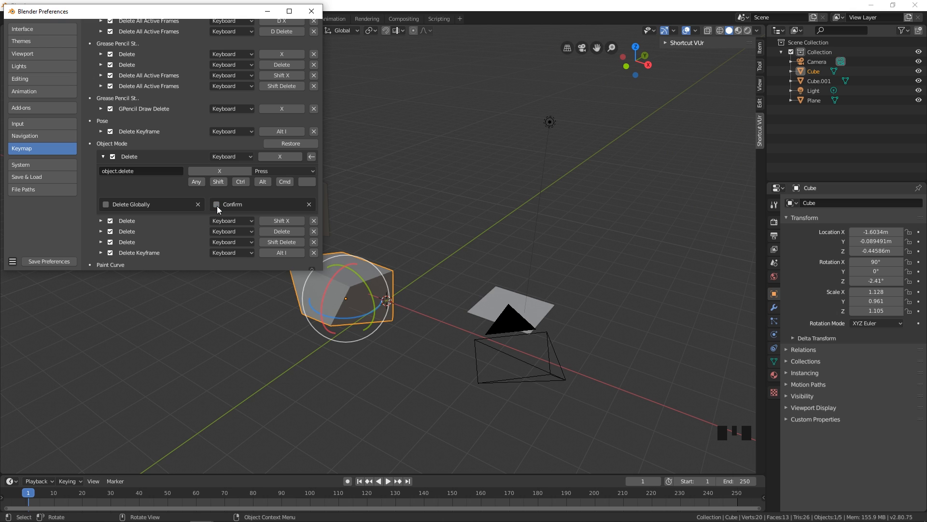
Test the changed X shortcut by deleting the original cube, and undo back to the state before the deletion.
click(425, 226)
click(370, 261)
key(x)
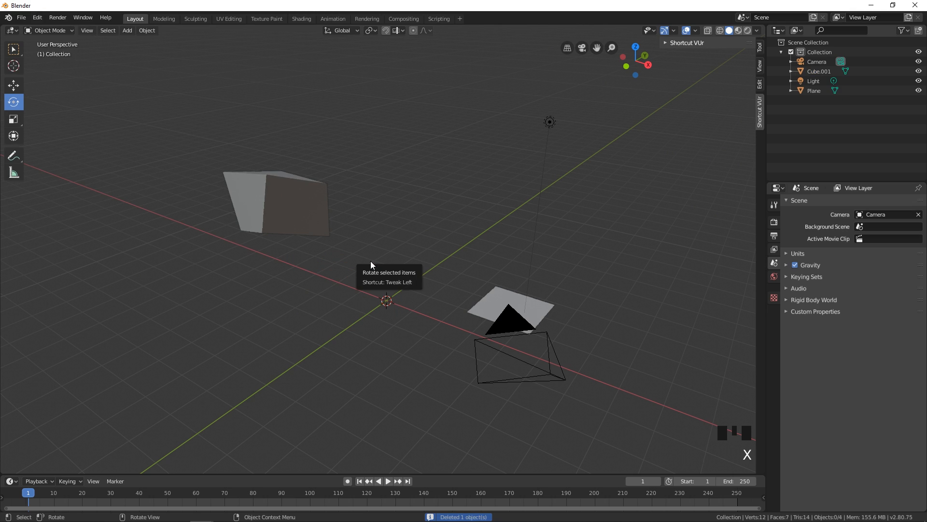
click(278, 196)
key(ctrl+z)
key(ctrl+z)
key(ctrl+z)
key(ctrl+z)
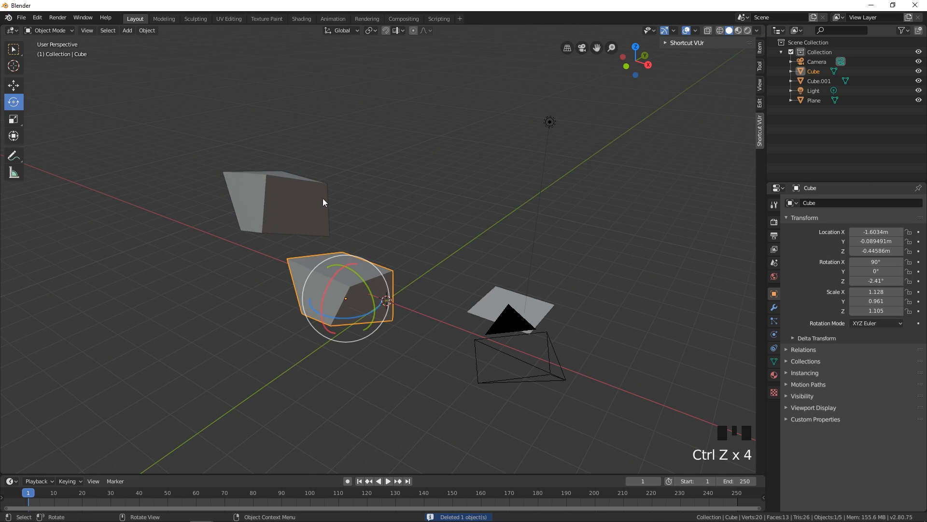
Return to the keymap preferences and replace the shortcut search with "local".
key(alt+Tab)
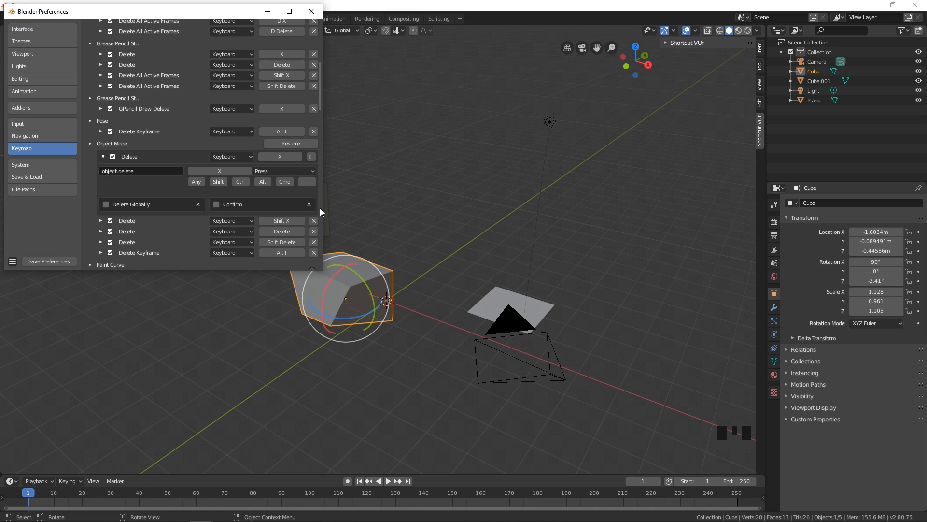
drag(319, 98, 313, 41)
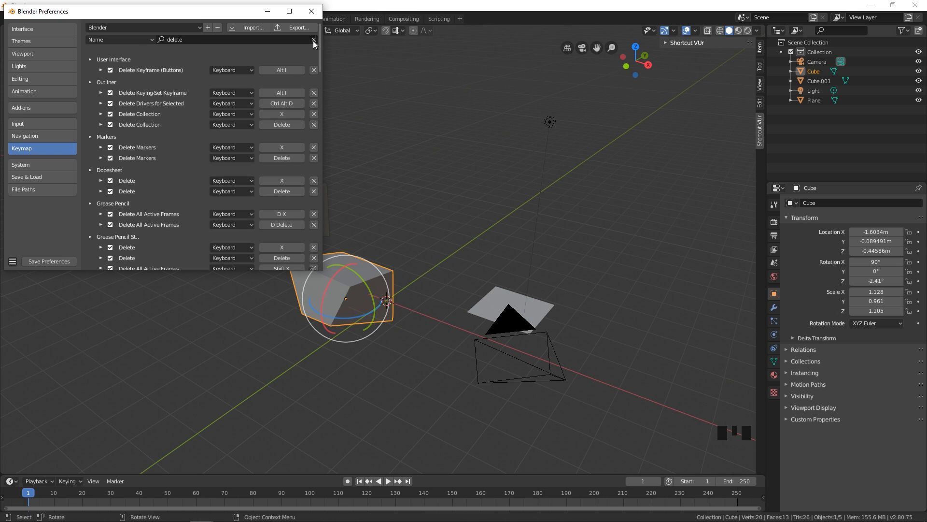
click(226, 40)
key(ctrl+BackSpace)
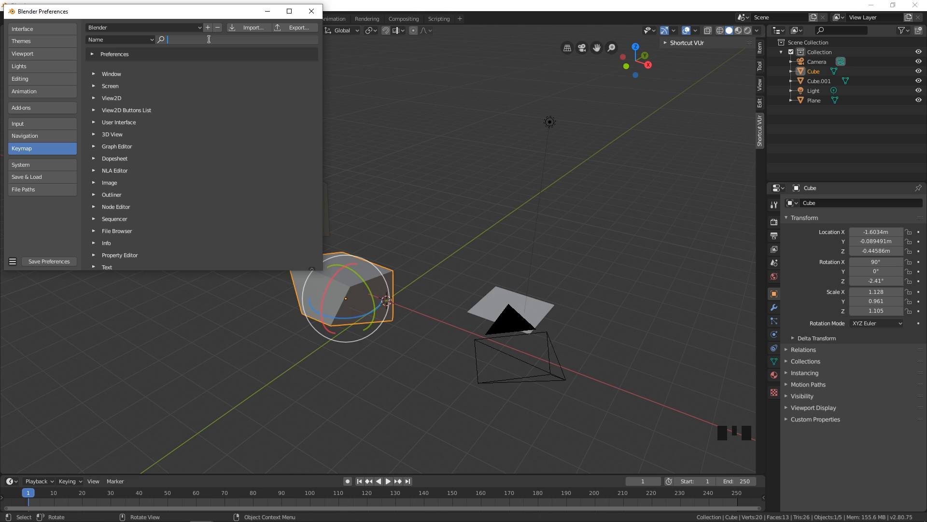
text(local)
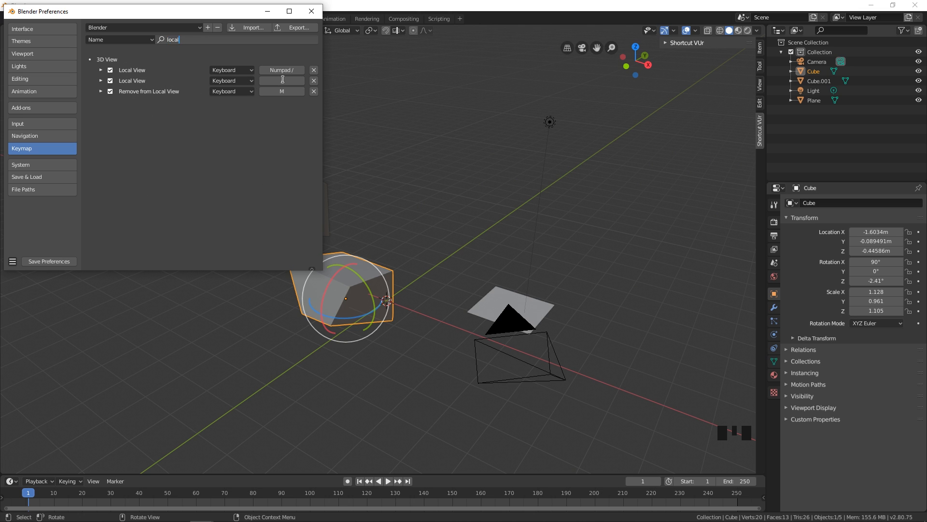
Turn off Frame Selected for the 3D View Local View shortcut bound to the regular / key.
click(100, 81)
click(101, 81)
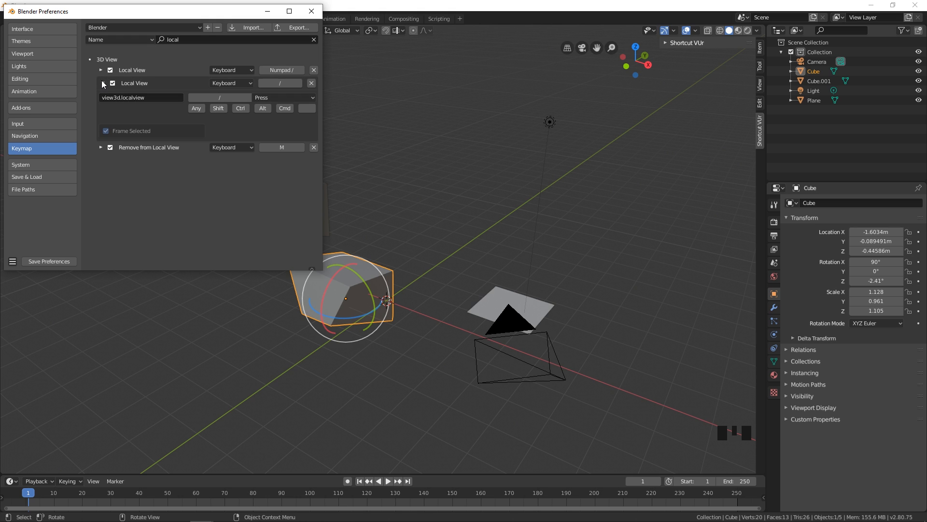
click(106, 131)
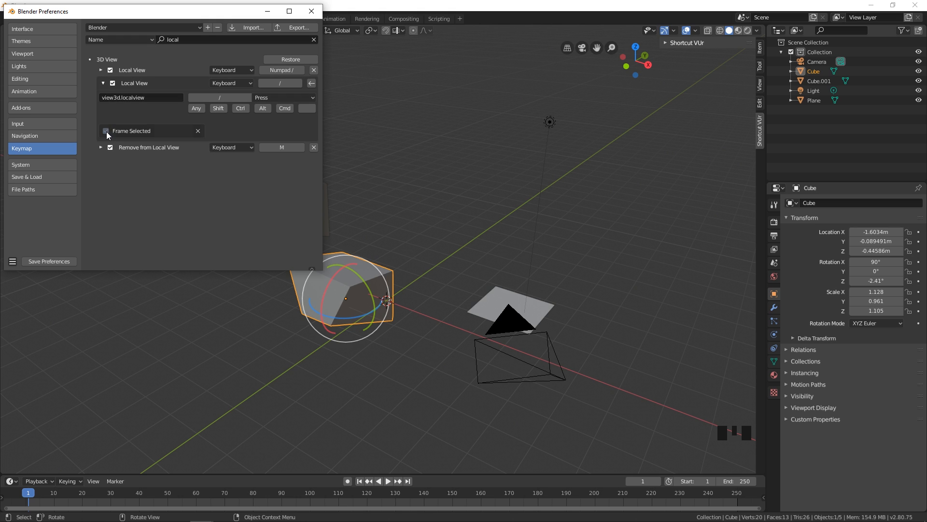
Test local view on the original cube by toggling the isolation with the numpad shortcut several times.
scroll(447, 304, down, 2)
scroll(439, 300, up, 3)
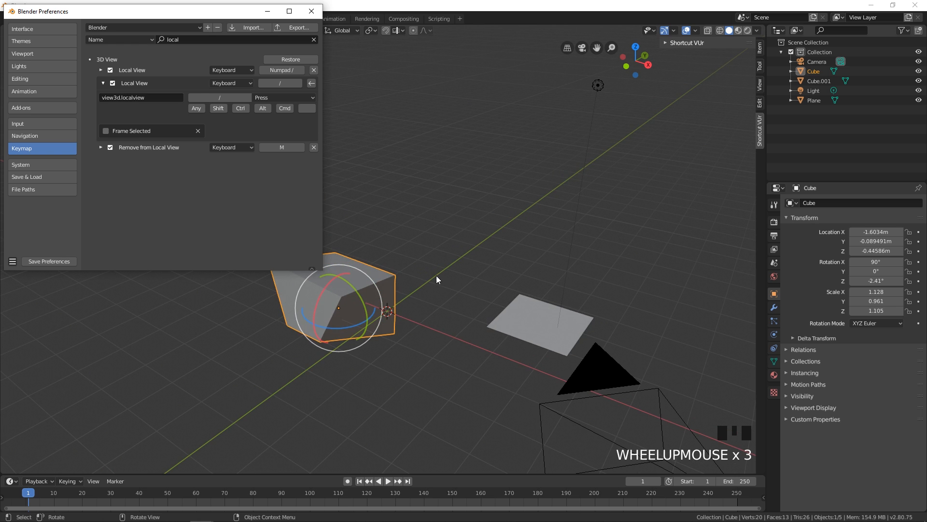
mouse_move(436, 277)
middle_down()
mouse_move(540, 259)
mouse_move(427, 275)
middle_up()
key(KP_Divide)
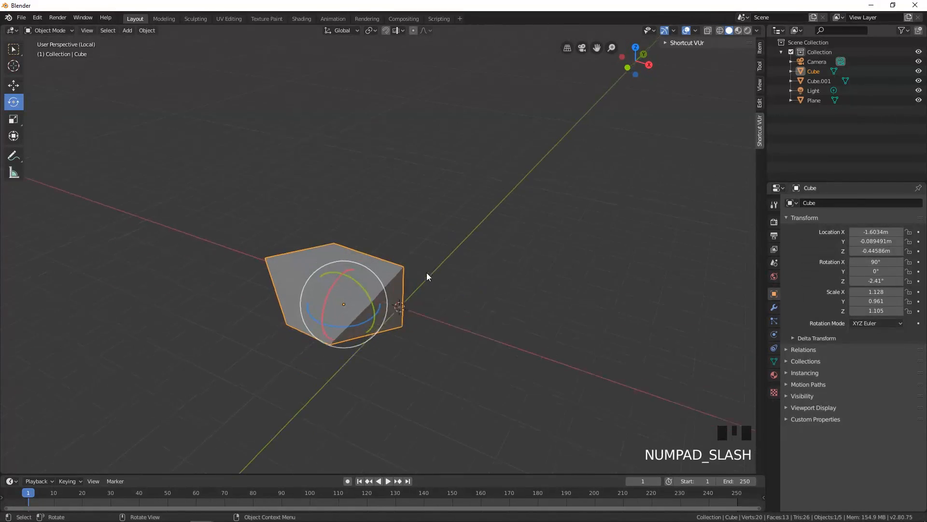
key(KP_Divide)
key(KP_Divide)
key(KP_Divide)
key(KP_Divide)
Turn off Frame Selected for the Local View shortcut bound to Numpad / as well.
key(alt+Tab)
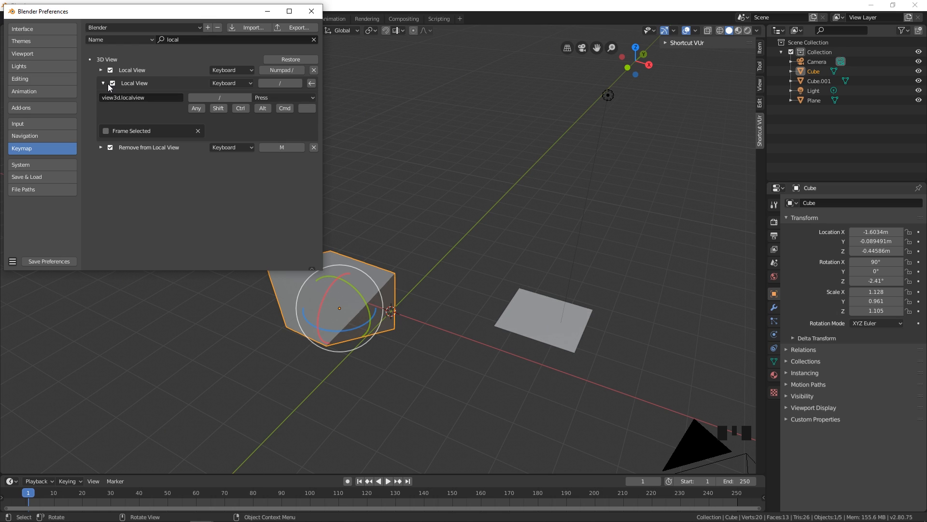
click(101, 70)
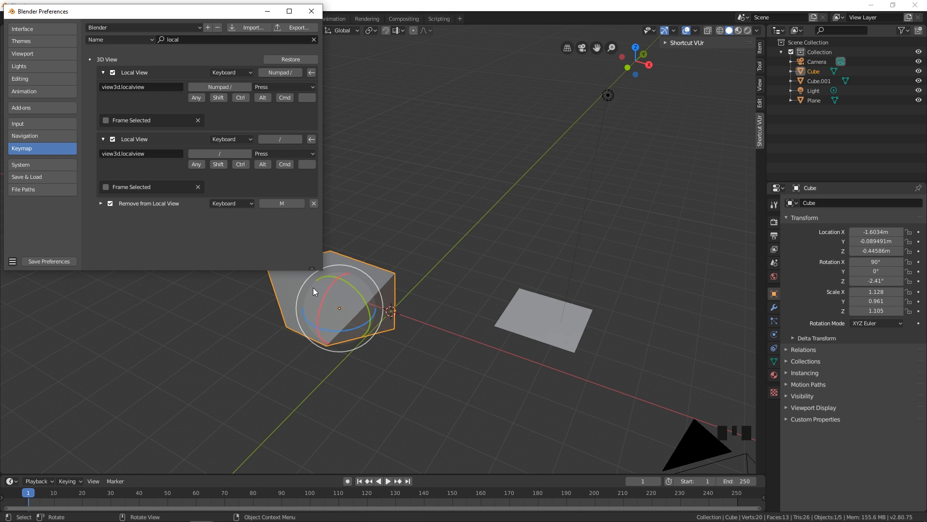
Select the upper cube duplicate and toggle local view repeatedly to test the isolation without reframing.
middle_drag(425, 285, 445, 282)
click(446, 286)
click(280, 222)
key(KP_Divide)
key(KP_Divide)
key(KP_Divide)
key(KP_Divide)
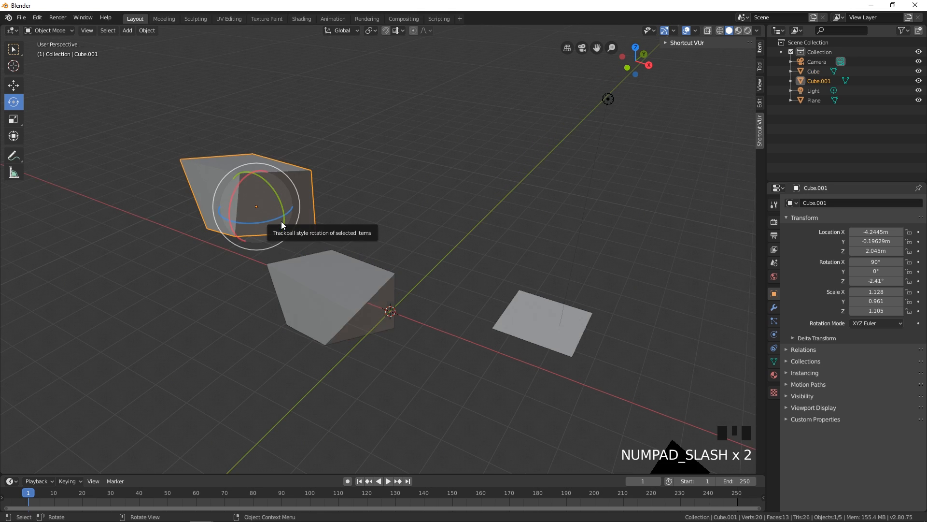
key(KP_Divide)
key(KP_Divide)
key(KP_Divide)
key(KP_Divide)
Reopen the keymap preferences, search the shortcuts by Key-Binding for "ctrl x", and close the preferences with nothing selected in the scene.
key(alt+Tab)
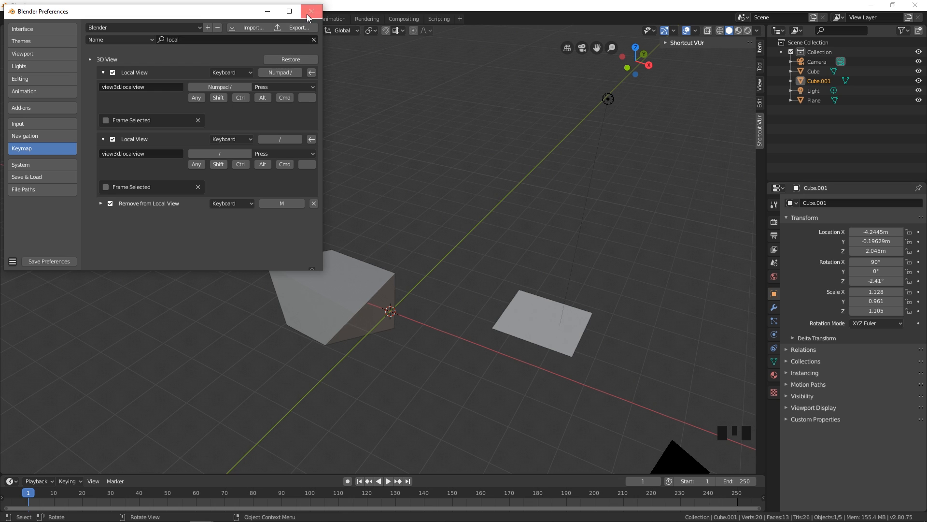
drag(237, 12, 283, 22)
click(357, 20)
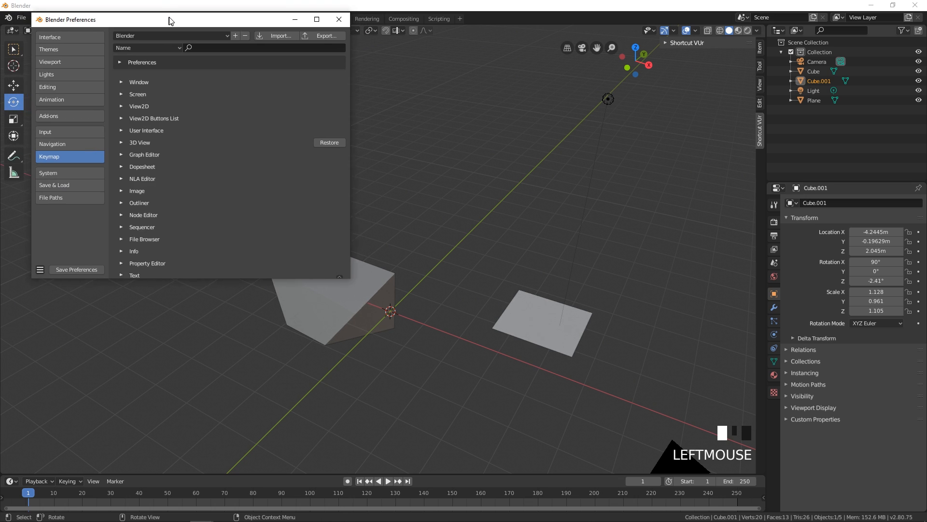
drag(168, 18, 213, 44)
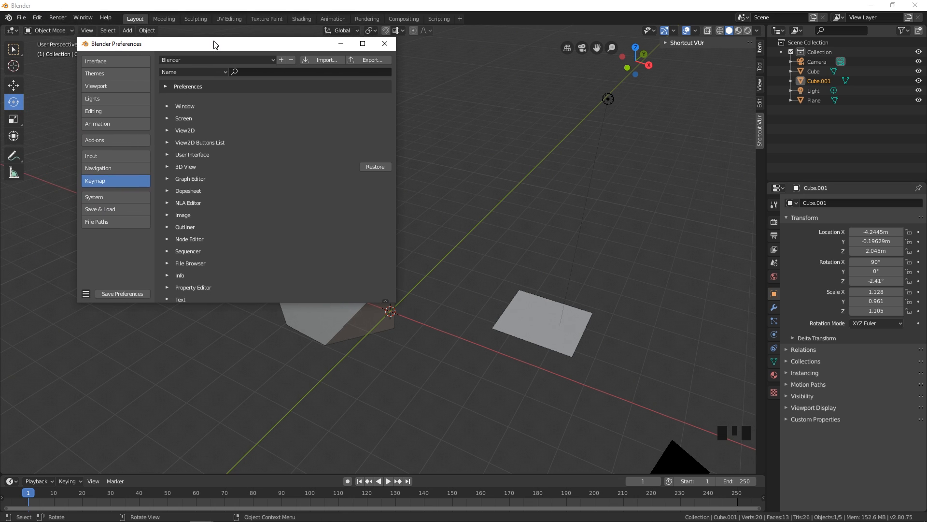
click(211, 73)
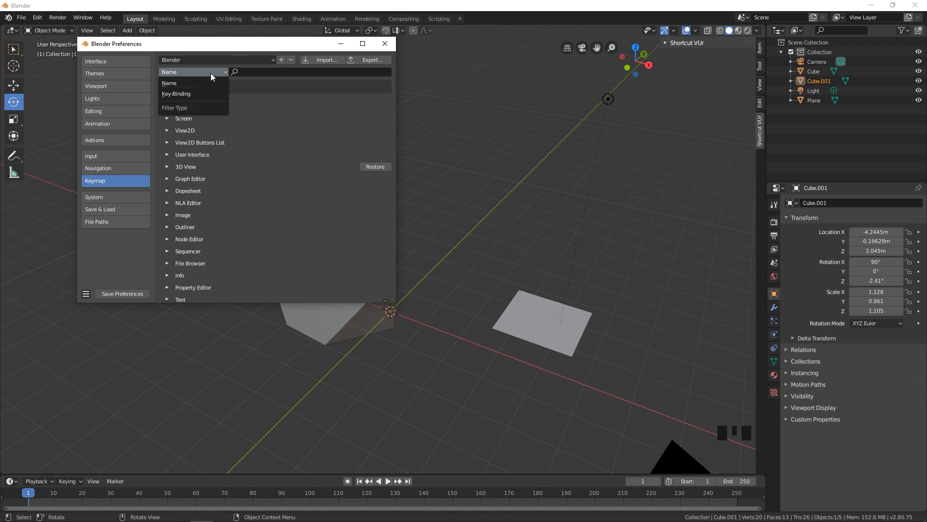
click(190, 95)
click(263, 71)
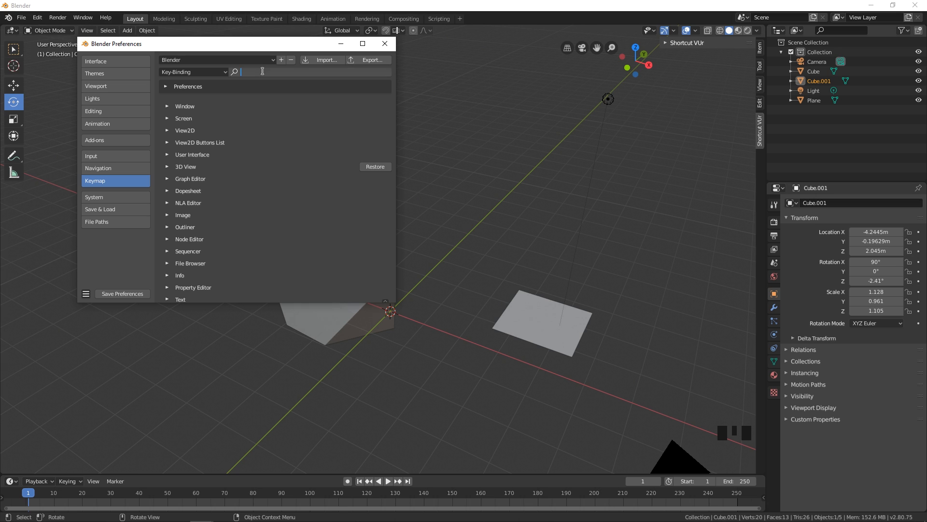
text(ctrl)
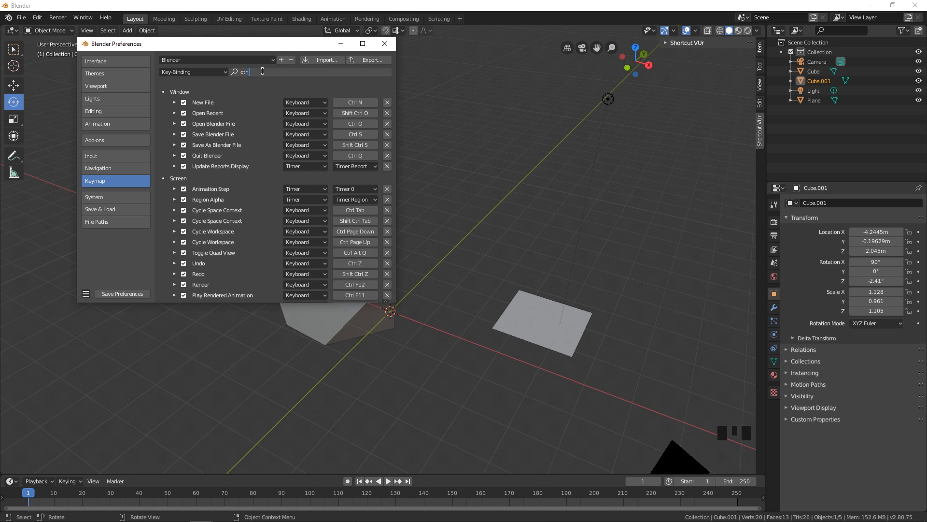
text( x)
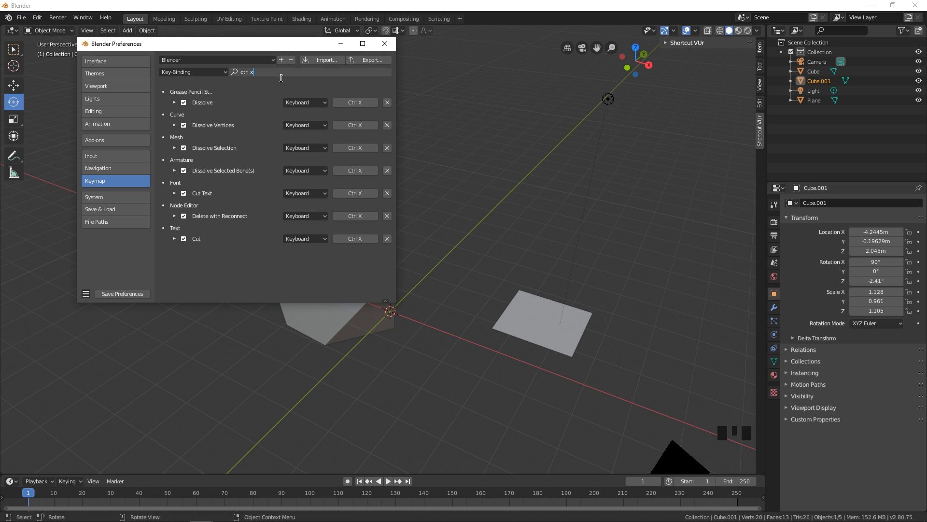
click(385, 43)
click(428, 191)
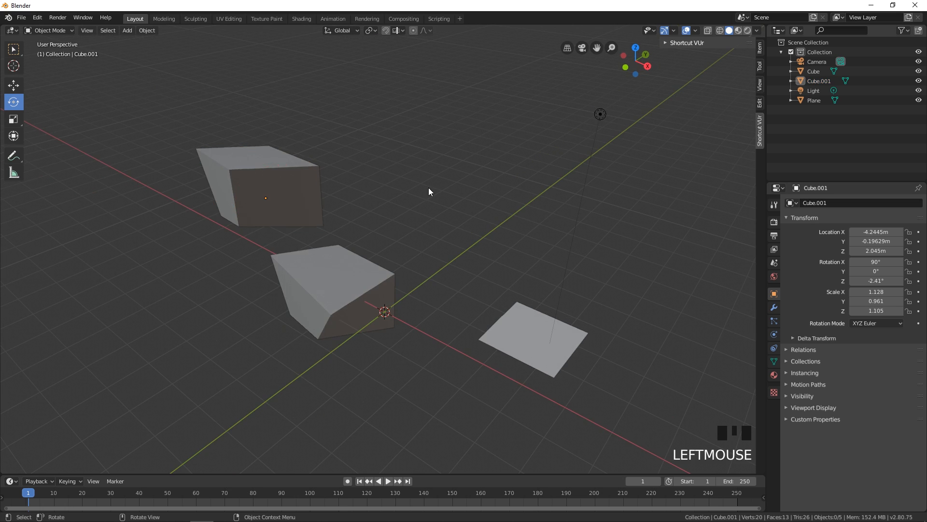
Switch the viewport repeatedly between perspective and orthographic projection to compare how the scene looks in each.
click(568, 48)
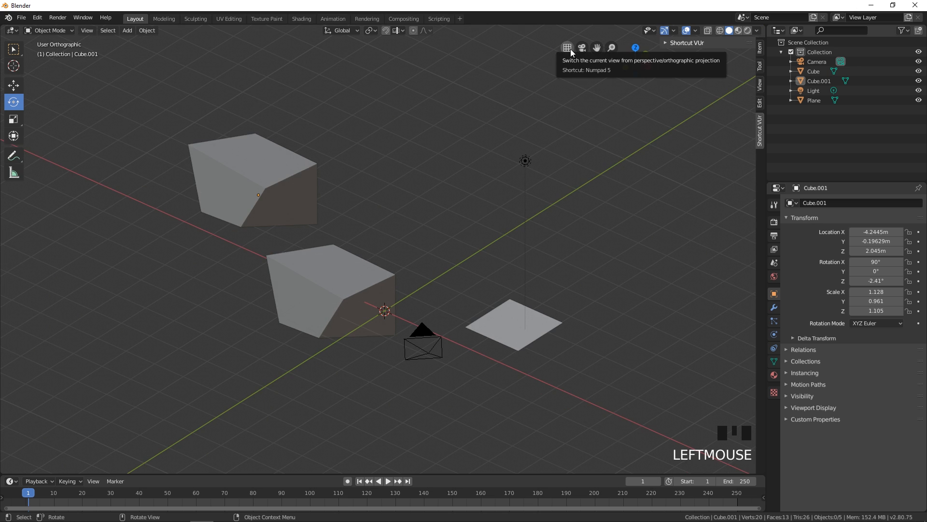
click(568, 48)
middle_drag(520, 104, 486, 107)
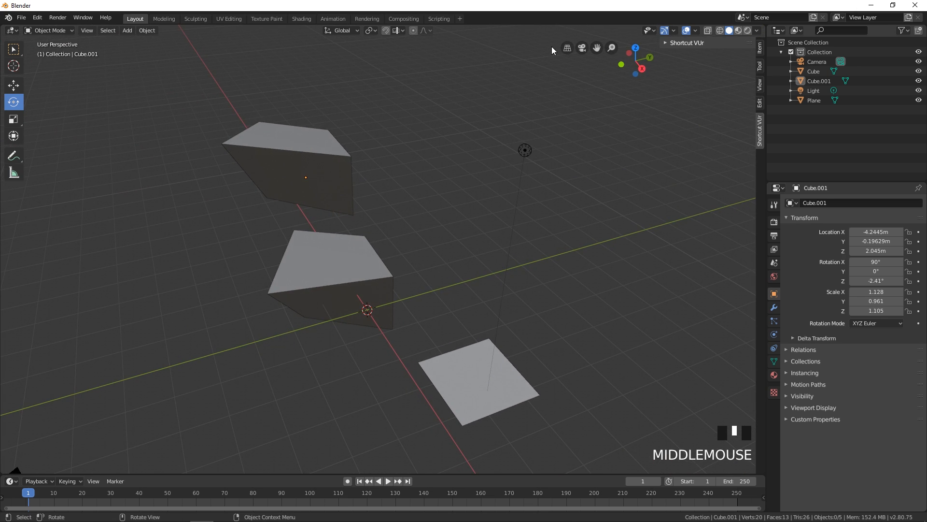
click(566, 51)
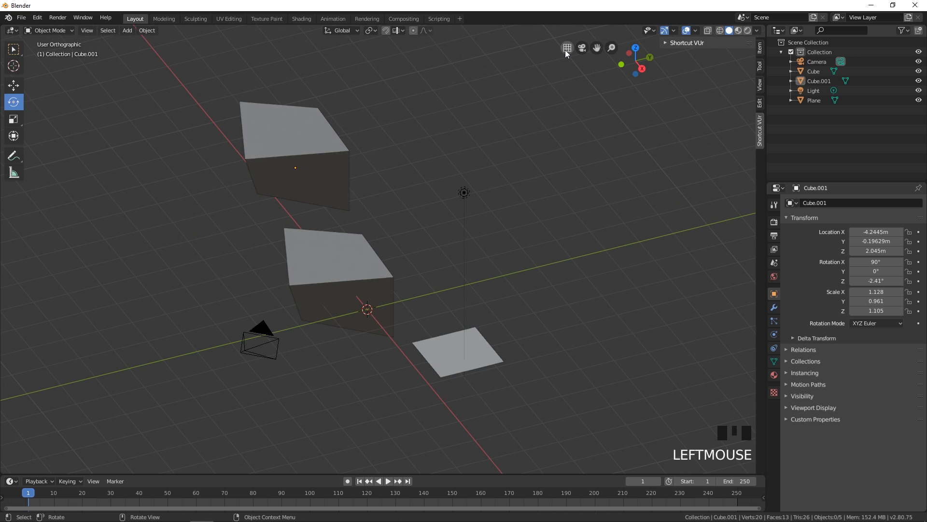
click(567, 48)
click(568, 47)
click(567, 48)
click(567, 48)
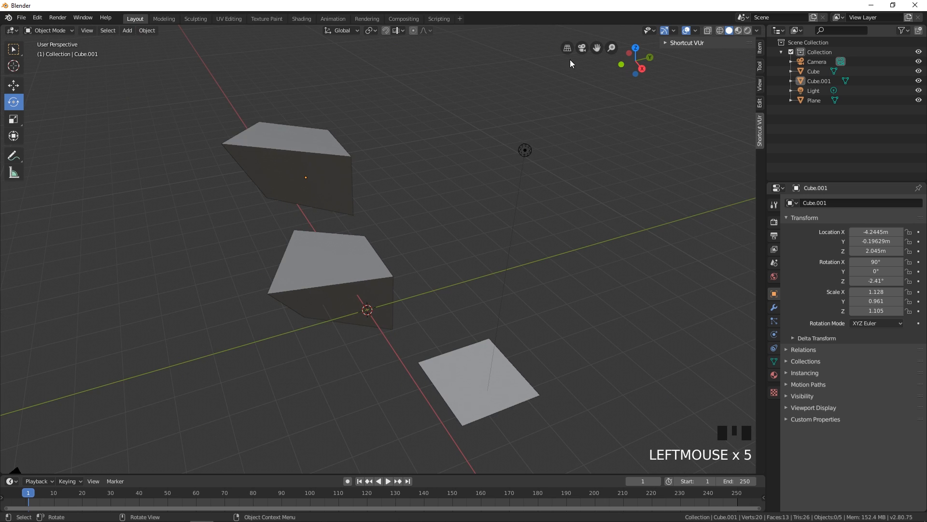
Switch in and out of the camera view several times and return to the user perspective.
click(582, 48)
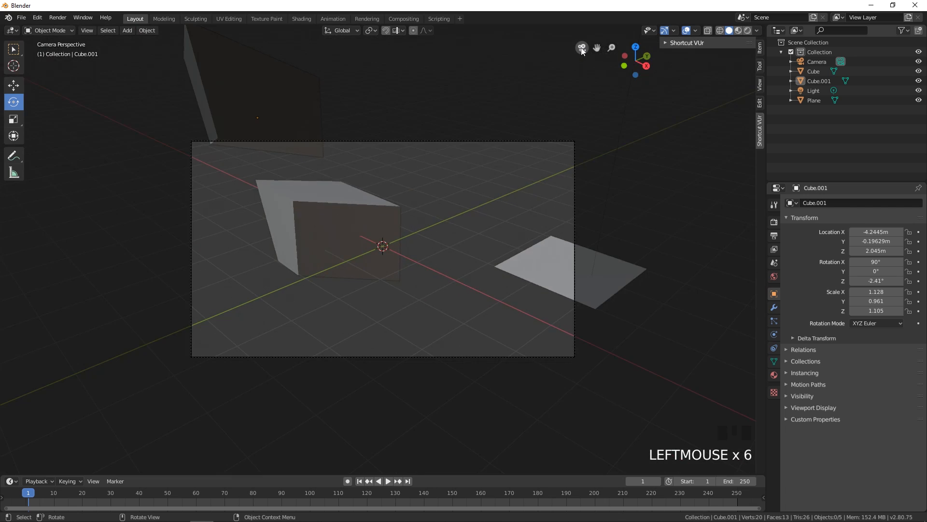
click(582, 47)
click(582, 47)
click(582, 48)
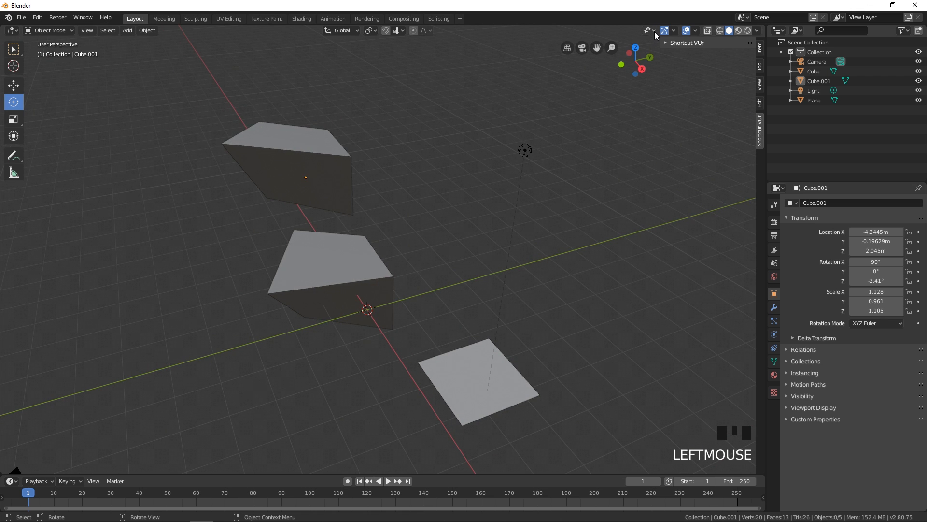
Orbit around the scene with the axis navigation gizmo, viewing the objects from below and from the side.
drag(631, 60, 358, 227)
drag(633, 60, 649, 4)
drag(636, 67, 689, 96)
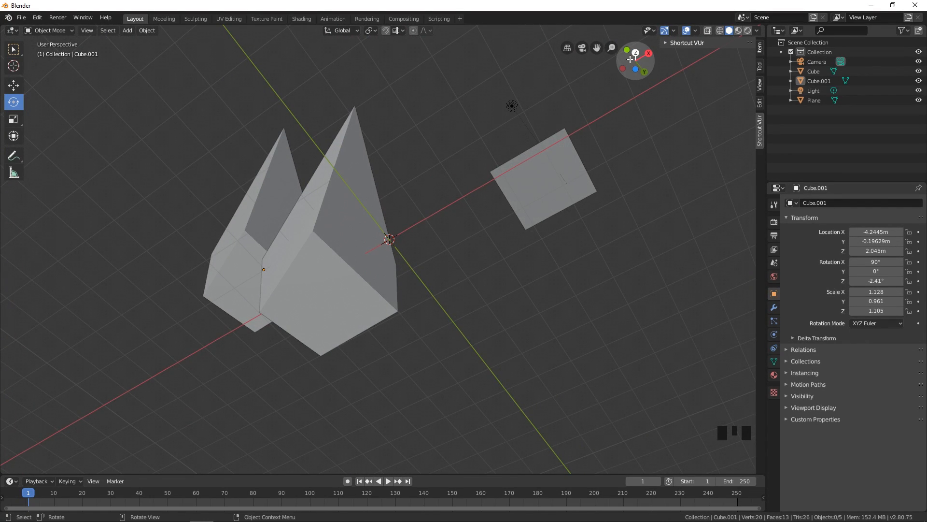
drag(636, 59, 655, 29)
Hide and show the Light object type several times in the Object Types Visibility settings, leaving it visible.
click(655, 31)
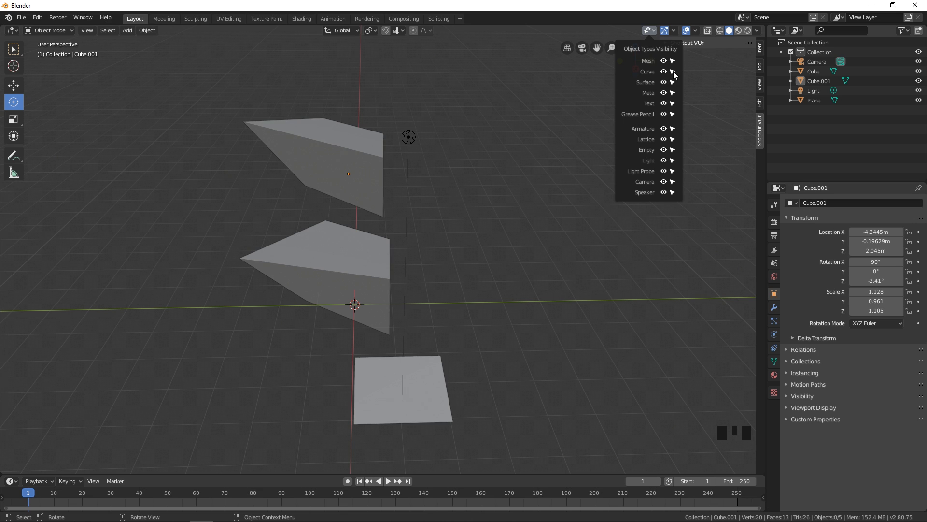
click(664, 160)
click(664, 161)
click(665, 161)
click(664, 161)
click(665, 161)
click(664, 161)
With meshes set unselectable, try to pick the cubes individually, and box-select the cubes and light using the Select Box tool.
click(506, 98)
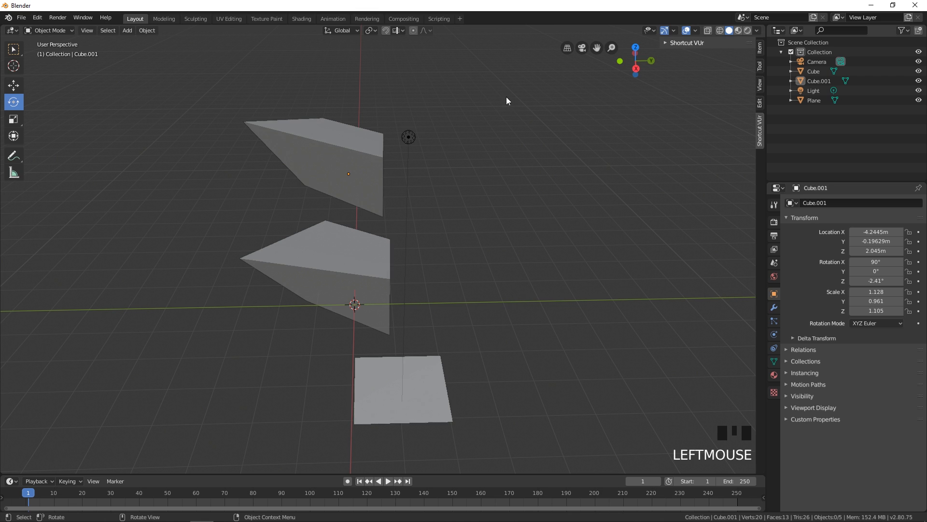
click(209, 269)
click(410, 280)
click(396, 156)
click(310, 140)
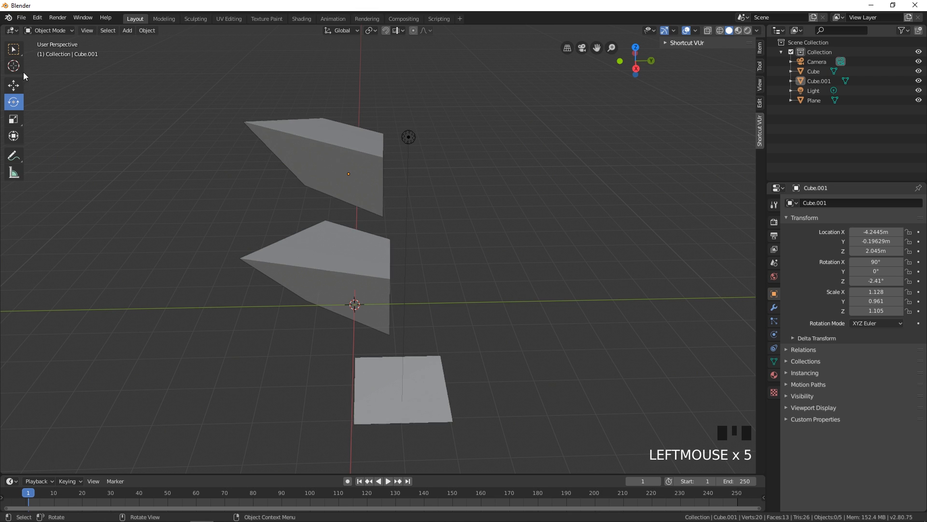
click(13, 49)
drag(123, 74, 422, 414)
drag(147, 120, 434, 384)
click(515, 123)
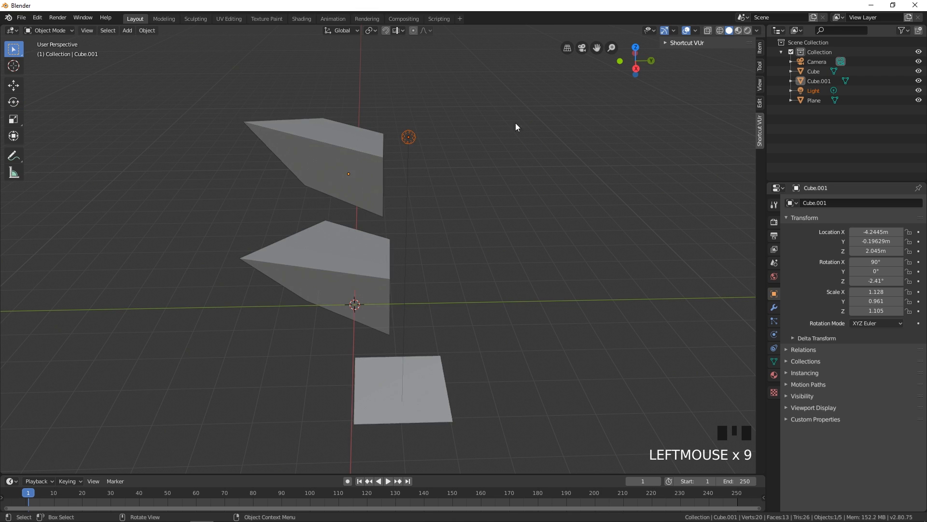
Make meshes selectable again in the Object Types Visibility settings and clear the selection in the scene.
click(650, 30)
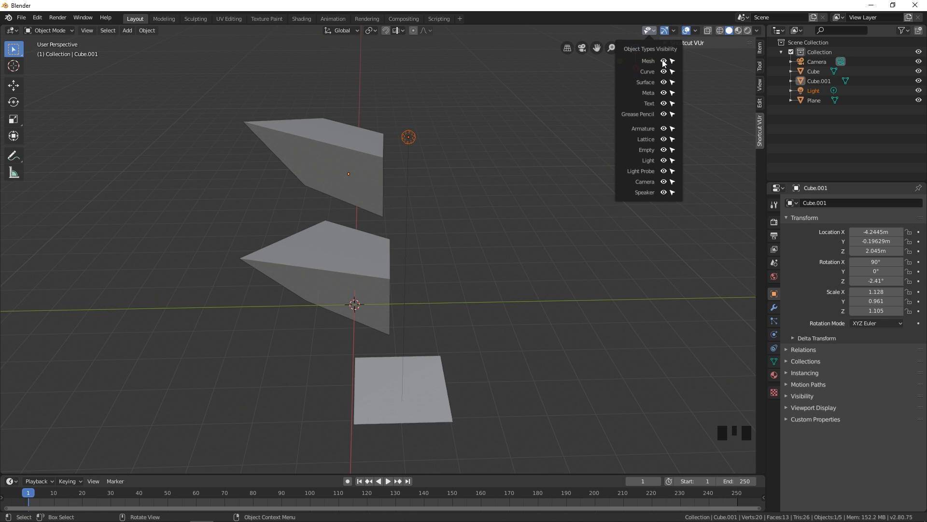
mouse_move(673, 31)
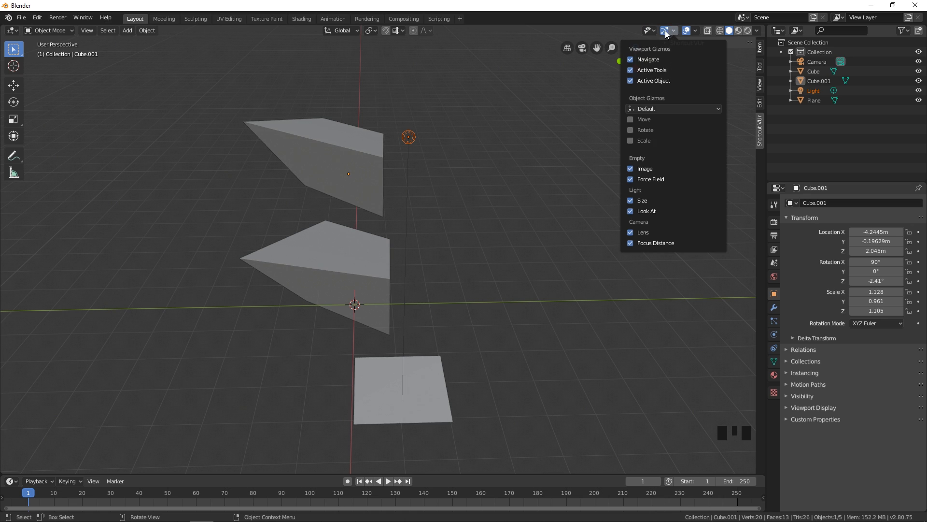
click(579, 116)
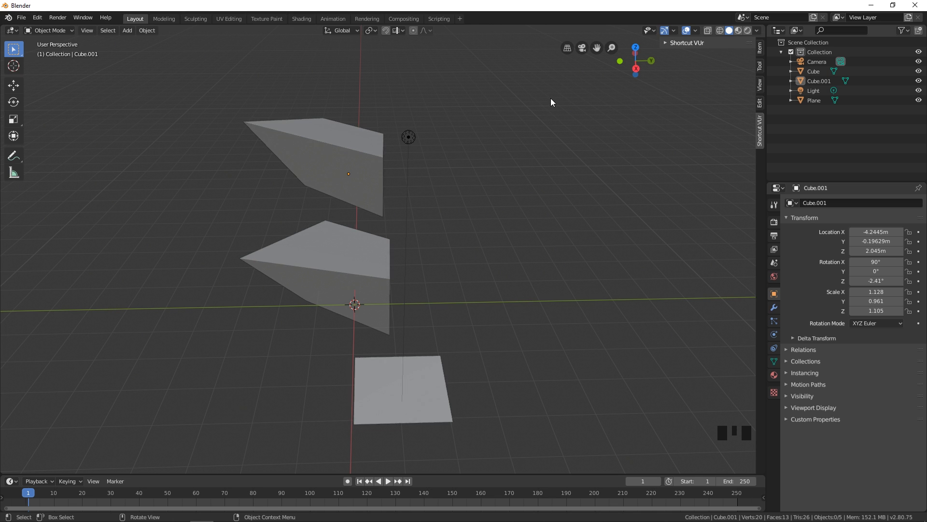
Turn all viewport gizmos off and on repeatedly, leaving them shown.
middle_drag(599, 106, 618, 99)
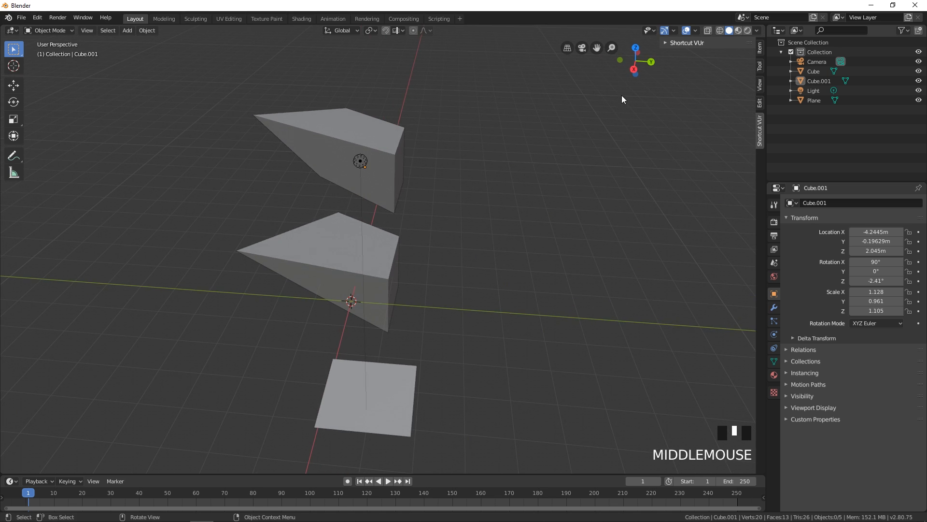
click(665, 30)
click(665, 30)
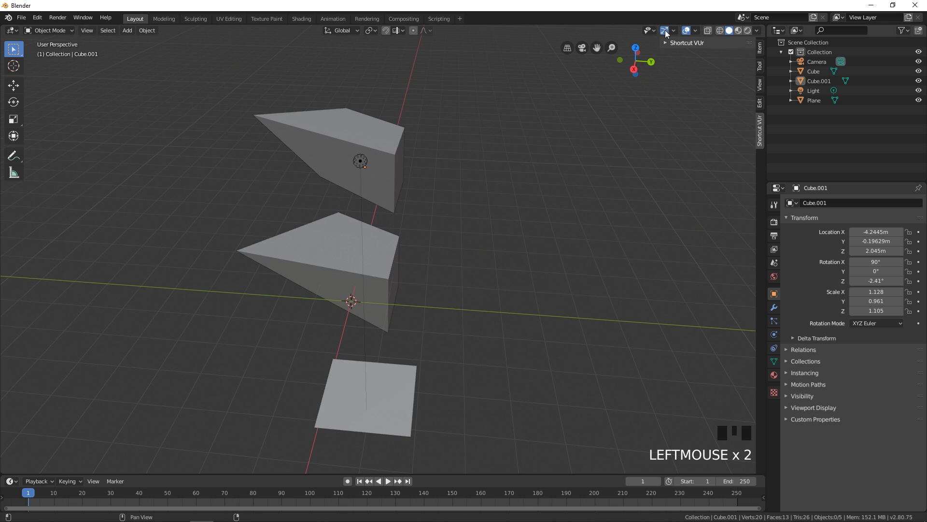
click(666, 31)
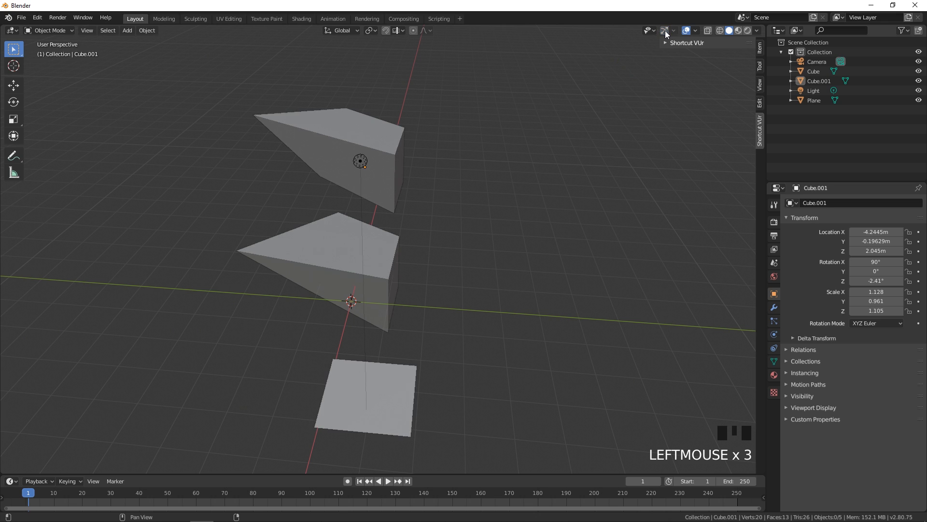
click(665, 30)
click(665, 30)
click(665, 30)
click(665, 30)
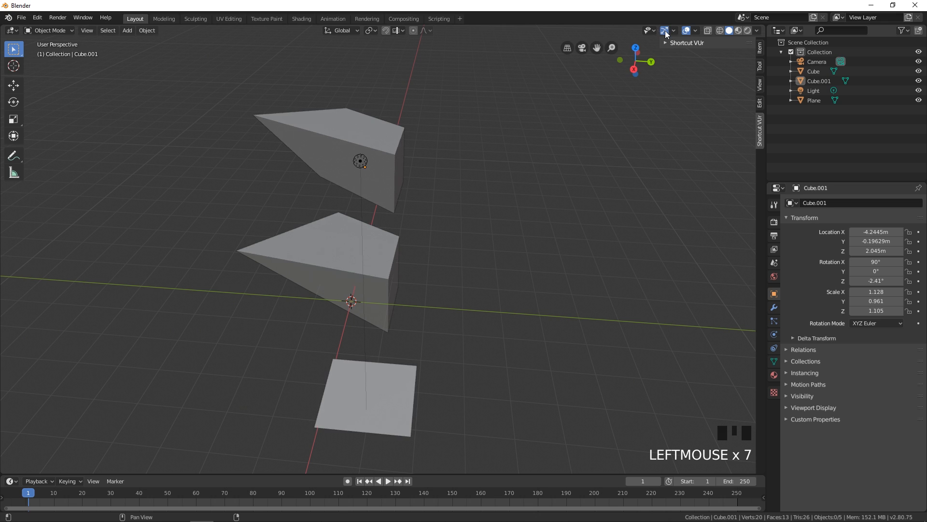
click(666, 31)
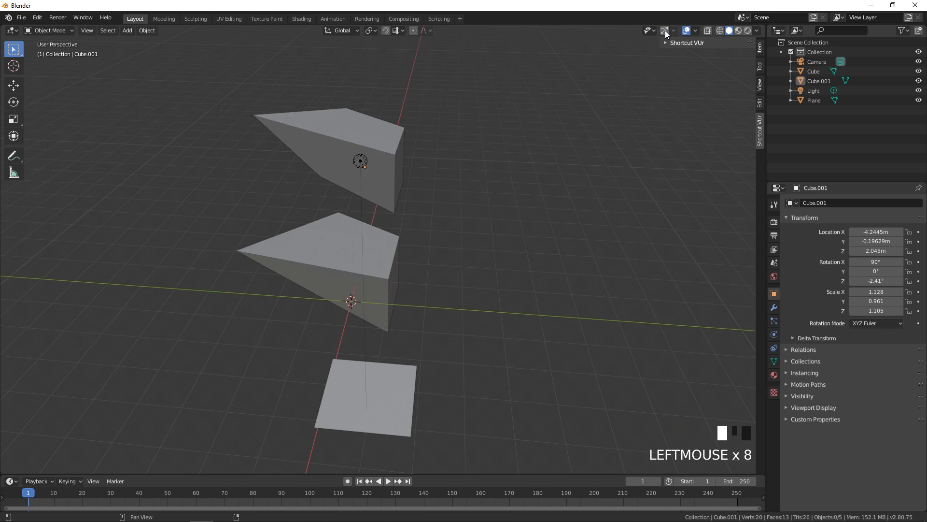
click(666, 31)
Enable the Move, Rotate and Scale object gizmos and select the upper cube duplicate.
click(674, 31)
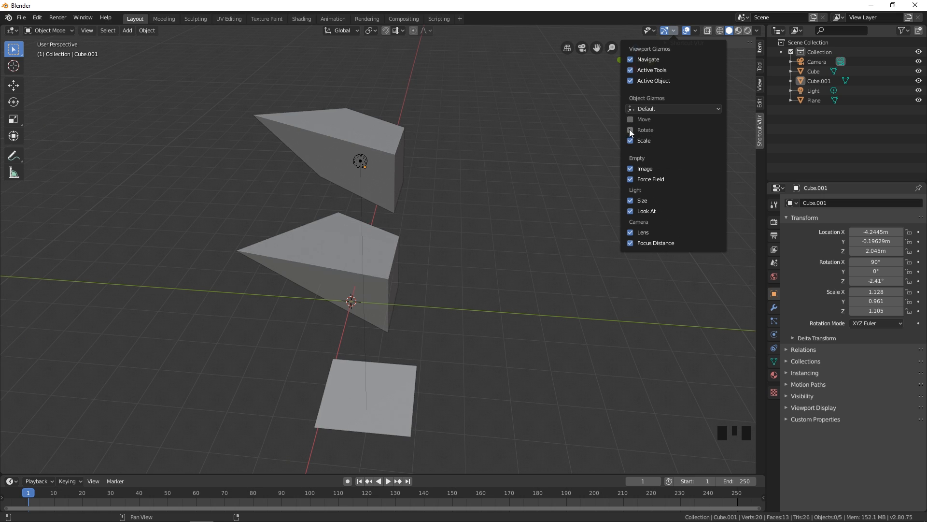
click(376, 141)
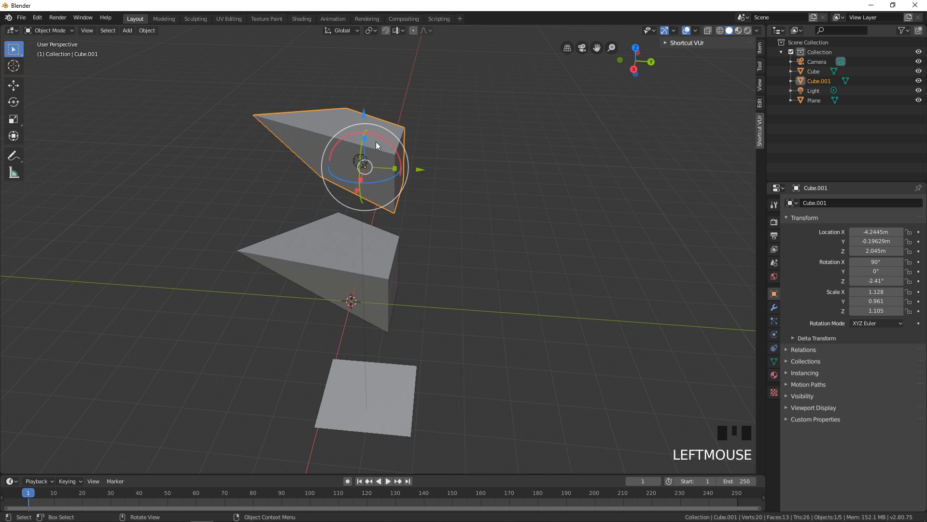
middle_drag(376, 141, 434, 164)
Use the cube's gizmos to move it to about X -2.69 m, Y 2.99 m, rotate it to about 113°, 0.07°, -88.4°, and scale X to about 1.33.
drag(433, 164, 479, 168)
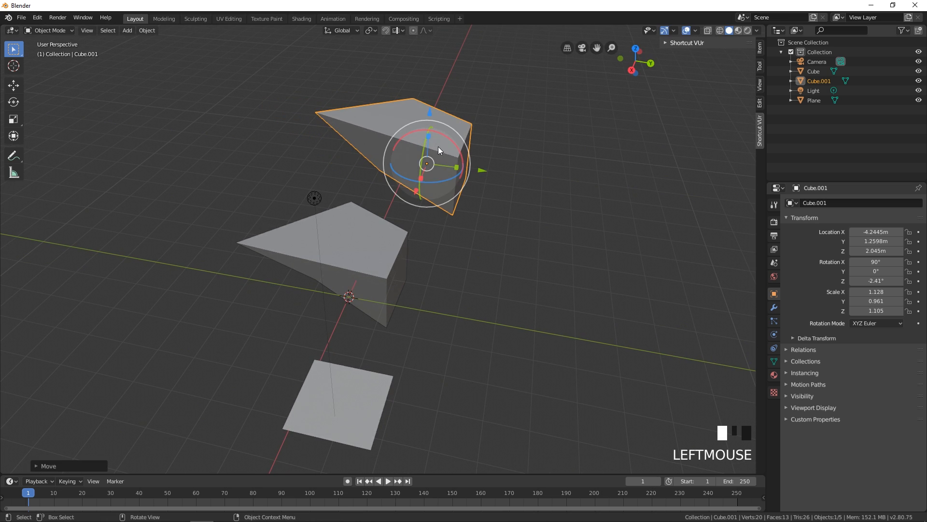
drag(411, 188, 376, 207)
drag(446, 170, 435, 165)
drag(472, 194, 447, 210)
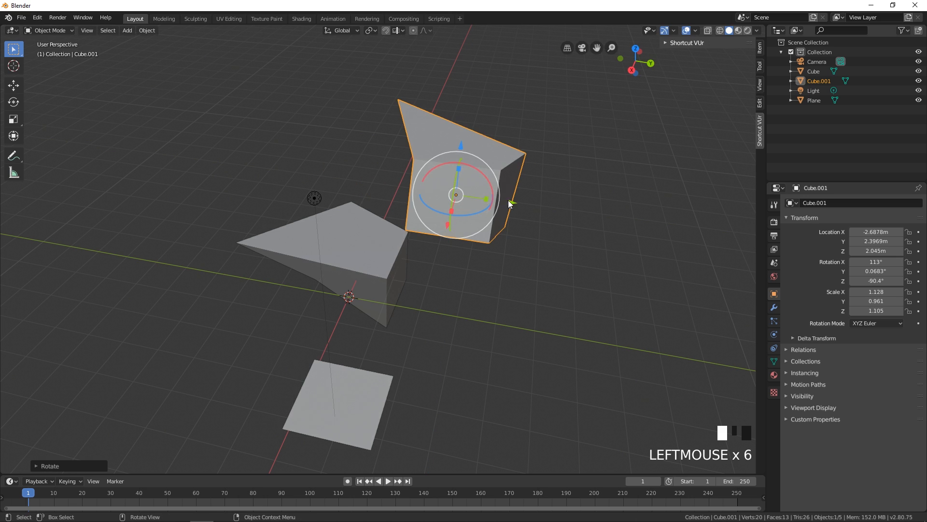
mouse_move(505, 201)
mouse_down()
mouse_move(525, 203)
mouse_move(514, 201)
mouse_up()
Disable the Move, Rotate and Scale object gizmos in the viewport gizmo settings.
click(673, 31)
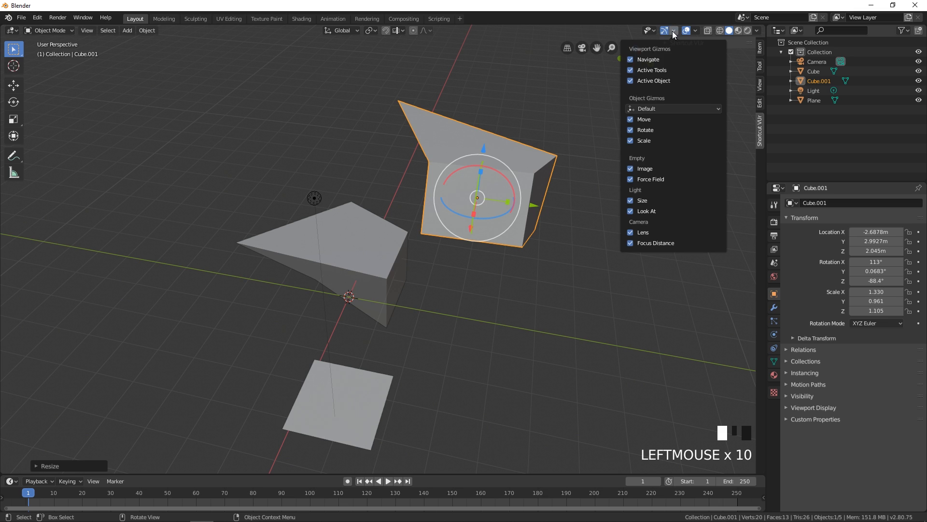
drag(631, 119, 632, 144)
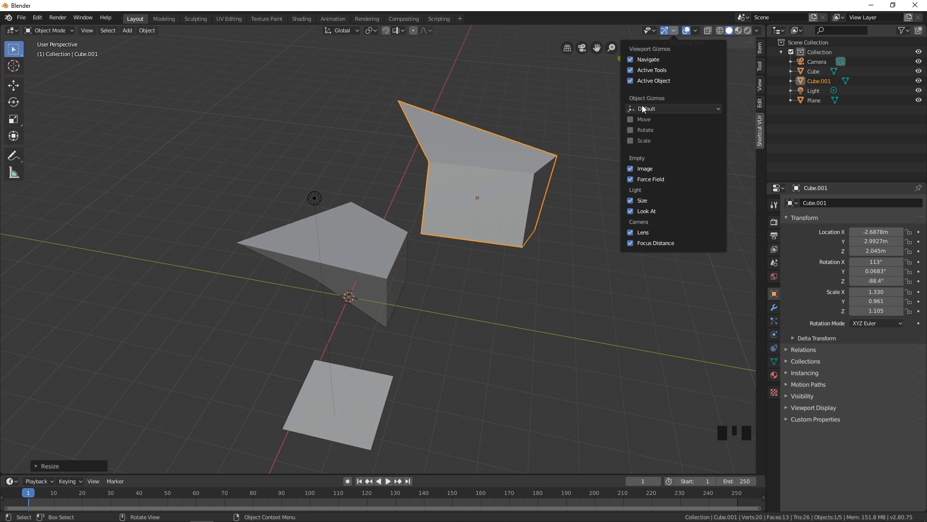
Turn the viewport overlays off and on several times and leave them hidden.
middle_drag(542, 110, 661, 30)
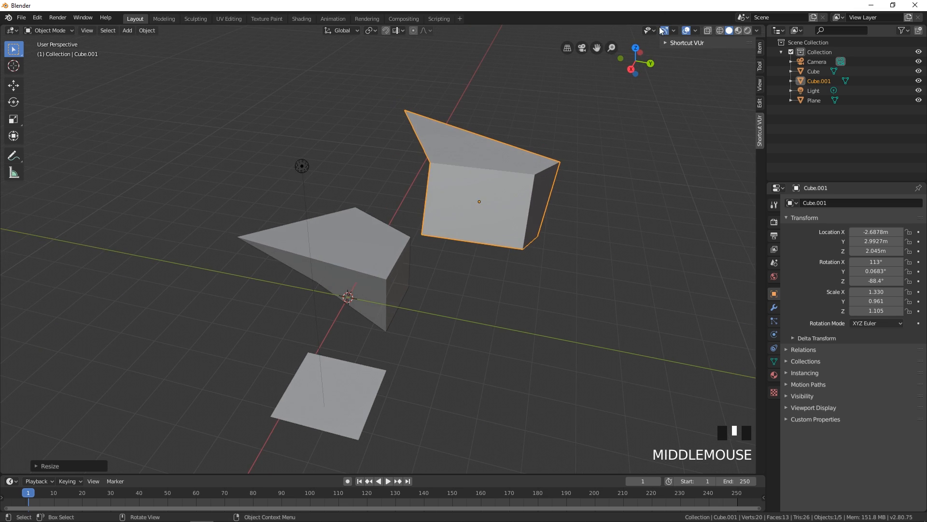
click(688, 30)
click(689, 30)
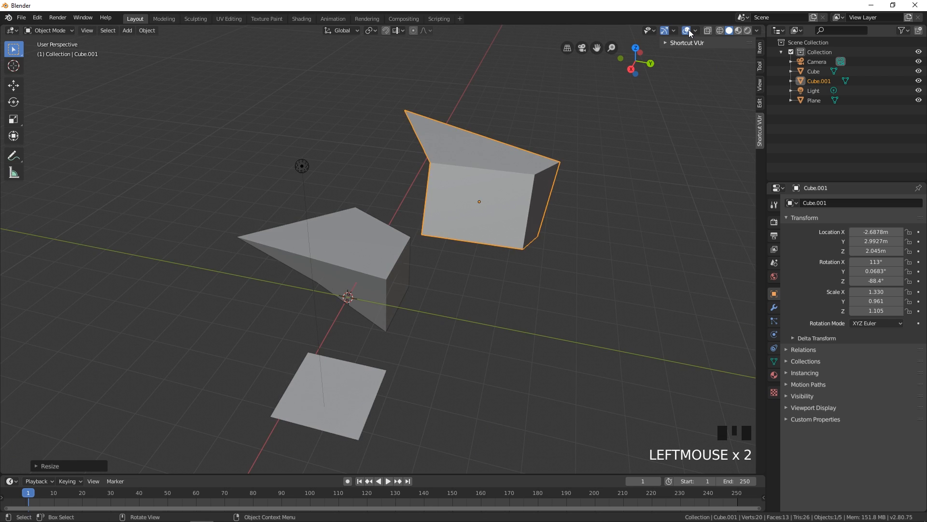
click(689, 30)
click(688, 30)
click(688, 30)
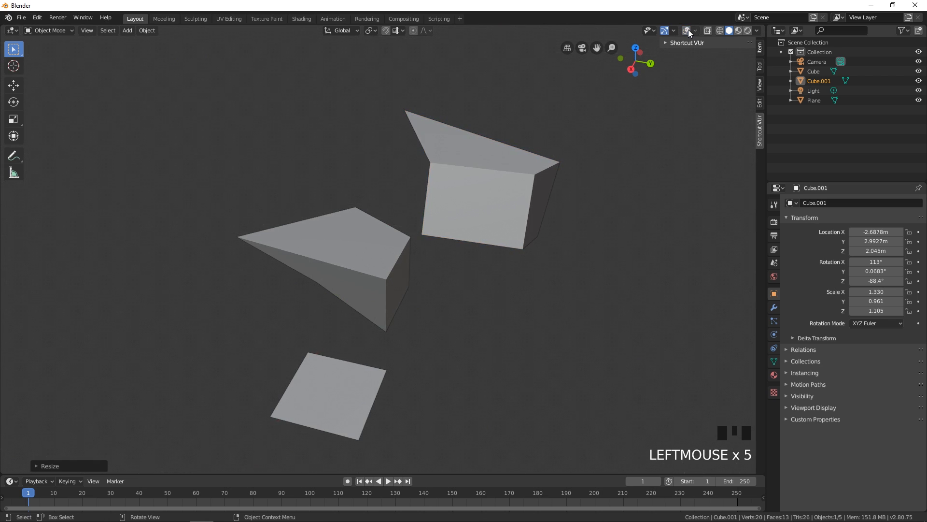
Toggle the viewport overlays on and off to compare the scene with and without them, leaving them shown.
click(688, 30)
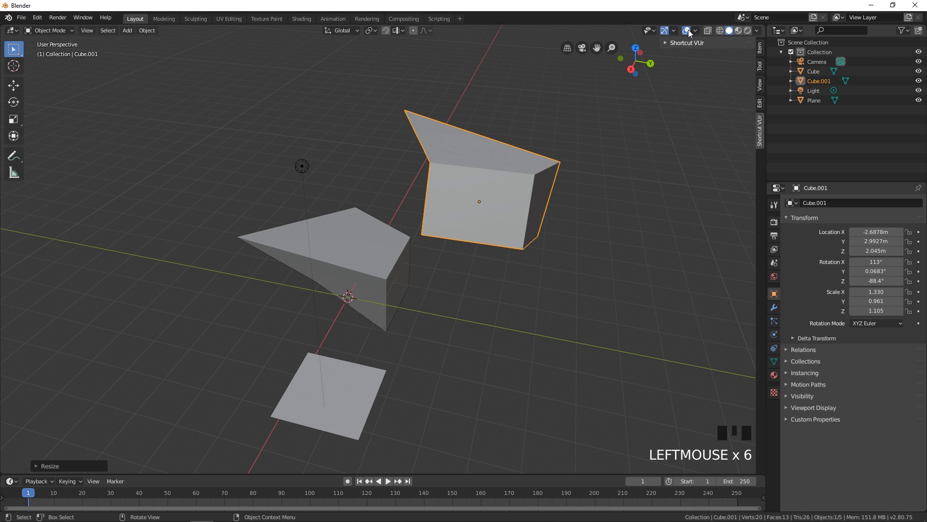
click(688, 30)
click(688, 30)
click(688, 30)
click(689, 30)
middle_drag(291, 150, 177, 140)
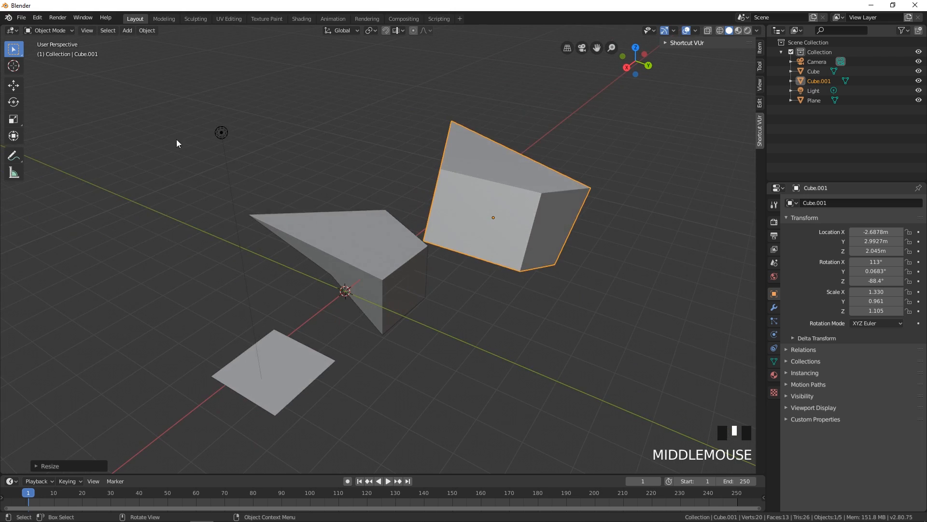
click(688, 30)
scroll(500, 201, down, 3)
scroll(511, 209, up, 2)
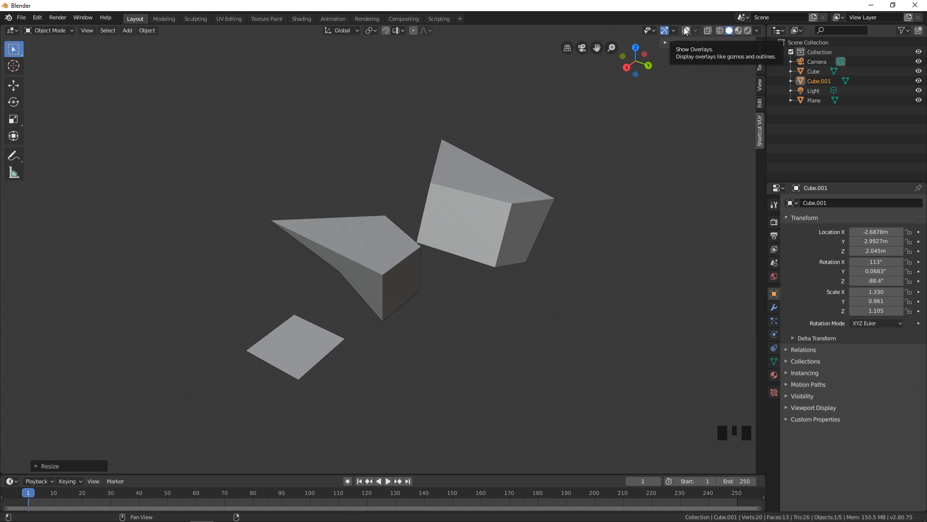
click(686, 30)
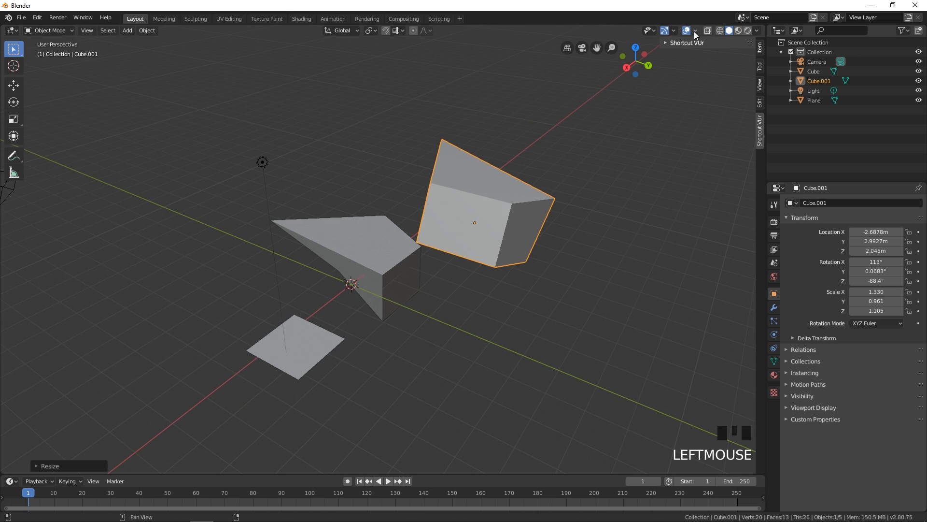
Hide the Extras in the viewport overlay settings and show them again.
click(696, 31)
click(637, 136)
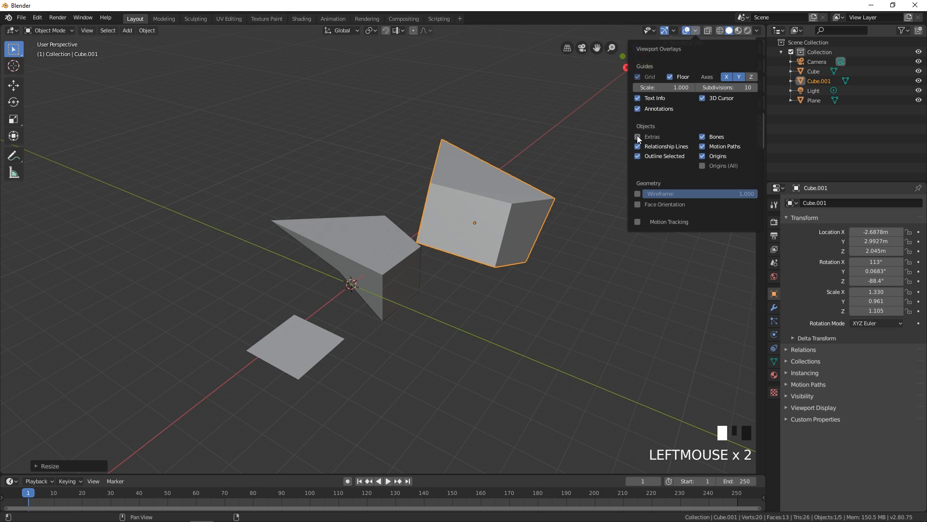
click(638, 138)
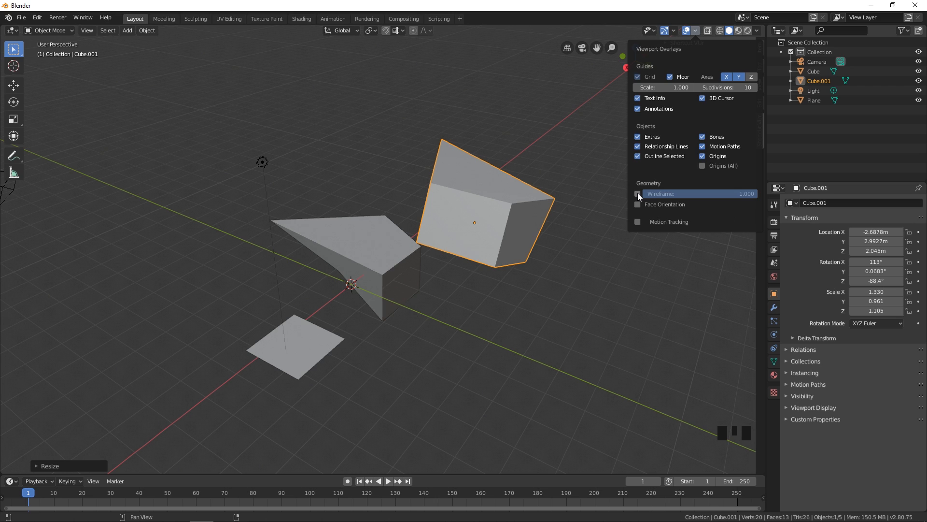
Turn the Wireframe geometry overlay on and off to compare the mesh edges, leaving it disabled.
scroll(399, 279, down, 2)
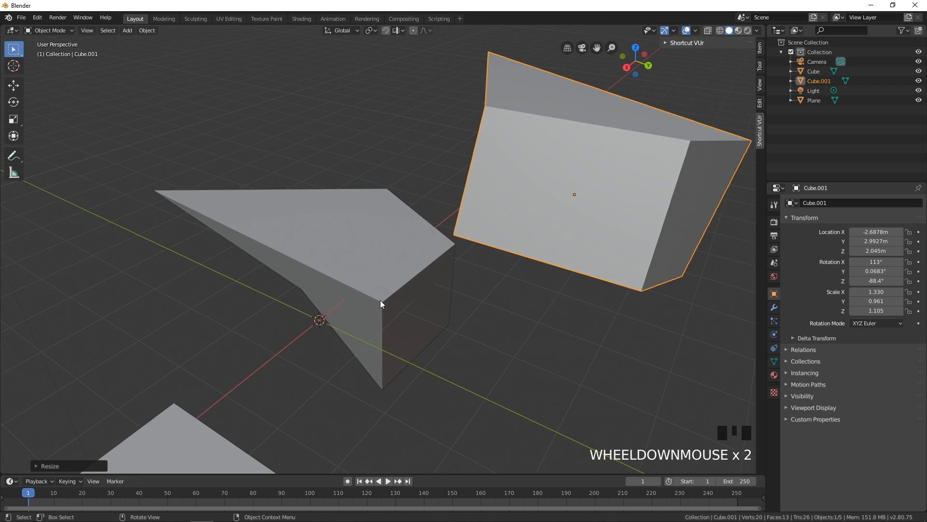
click(696, 31)
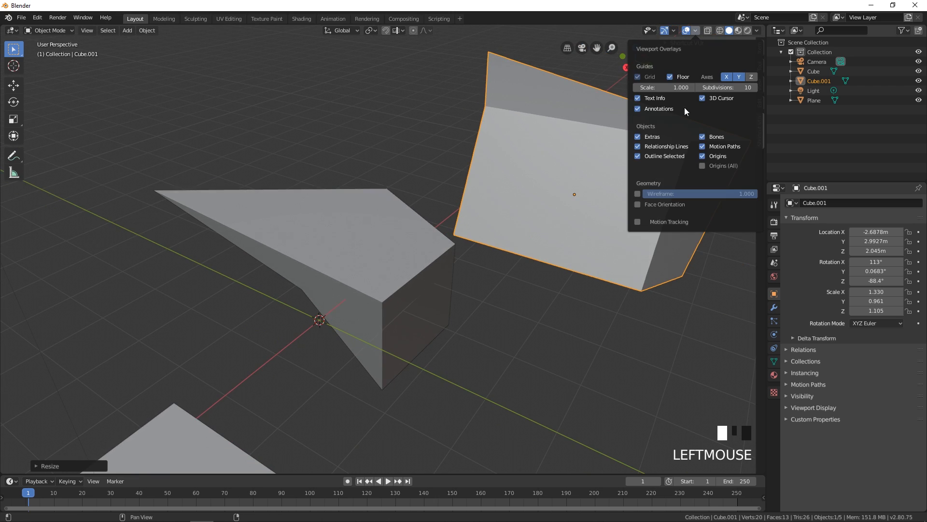
click(637, 195)
click(637, 195)
click(637, 195)
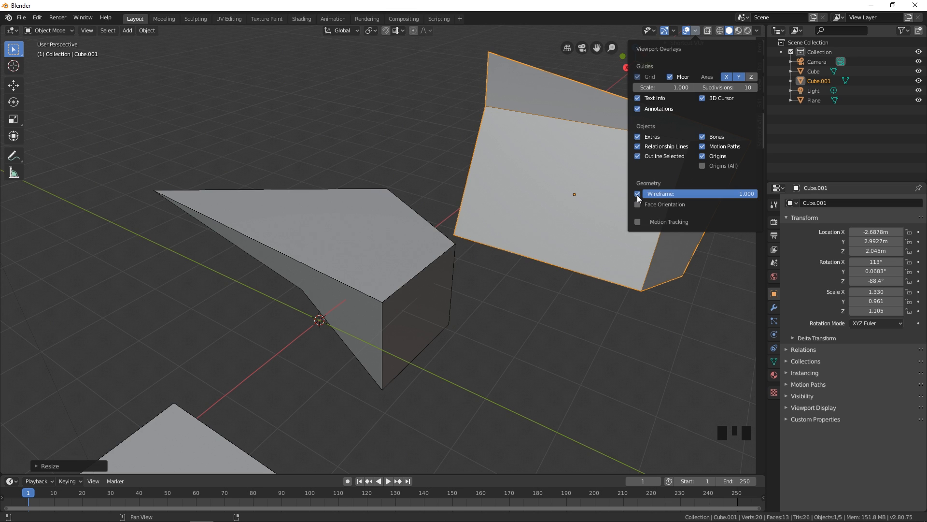
click(637, 195)
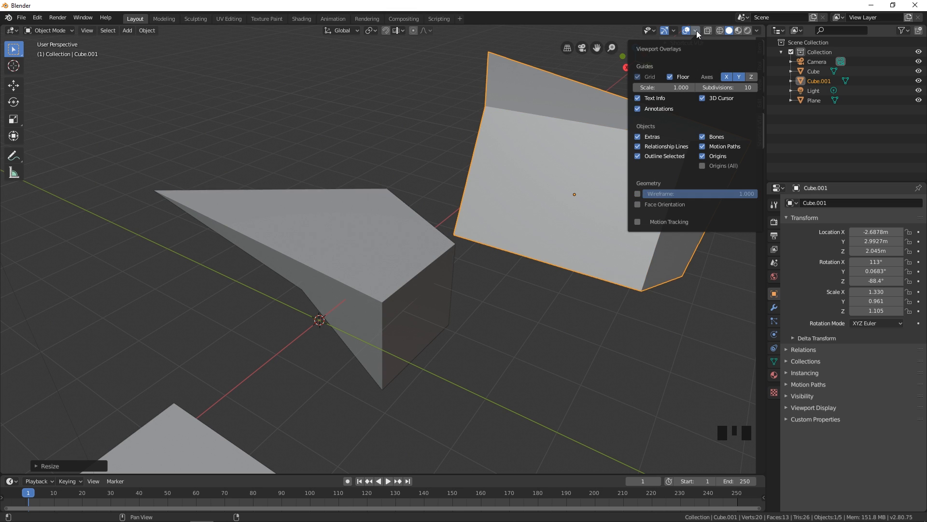
Toggle X-ray on and off several times to see through the solid objects, leaving it disabled.
middle_drag(538, 223, 551, 229)
scroll(550, 230, down, 2)
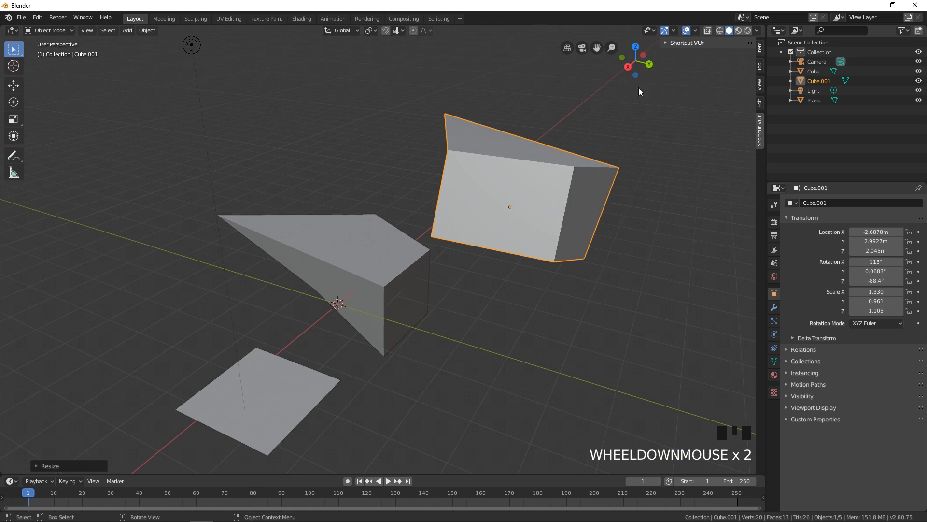
click(708, 31)
click(708, 31)
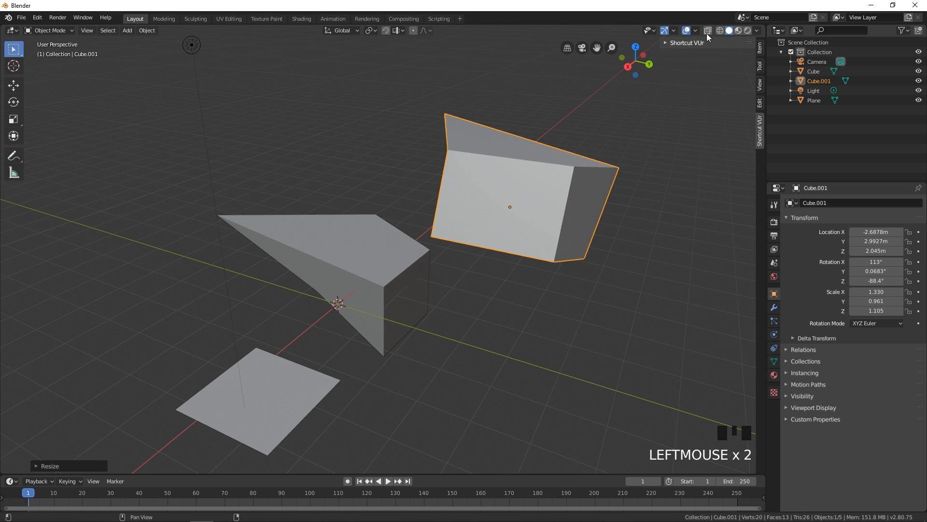
scroll(519, 211, down, 2)
mouse_move(518, 211)
shift+middle_down()
mouse_move(543, 193)
mouse_move(513, 198)
shift+middle_up()
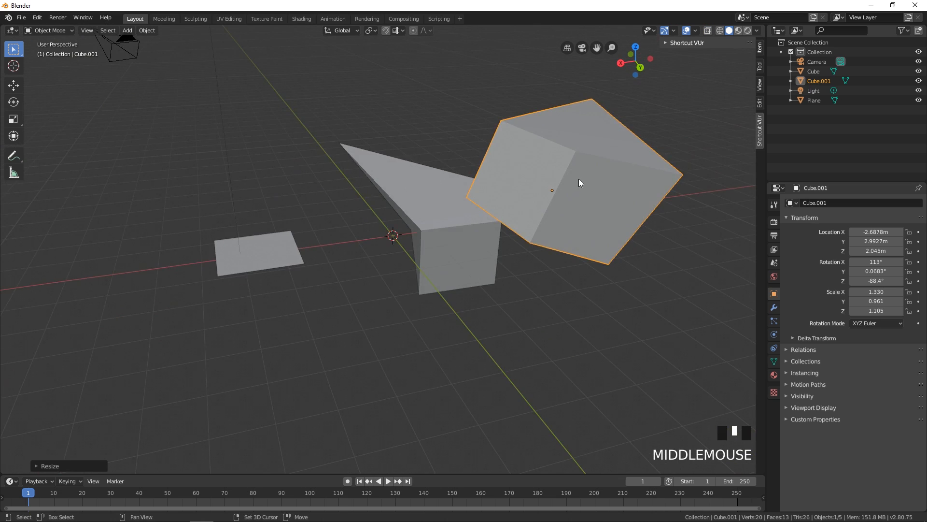
shift+middle_drag(580, 182, 550, 183)
click(708, 31)
click(708, 31)
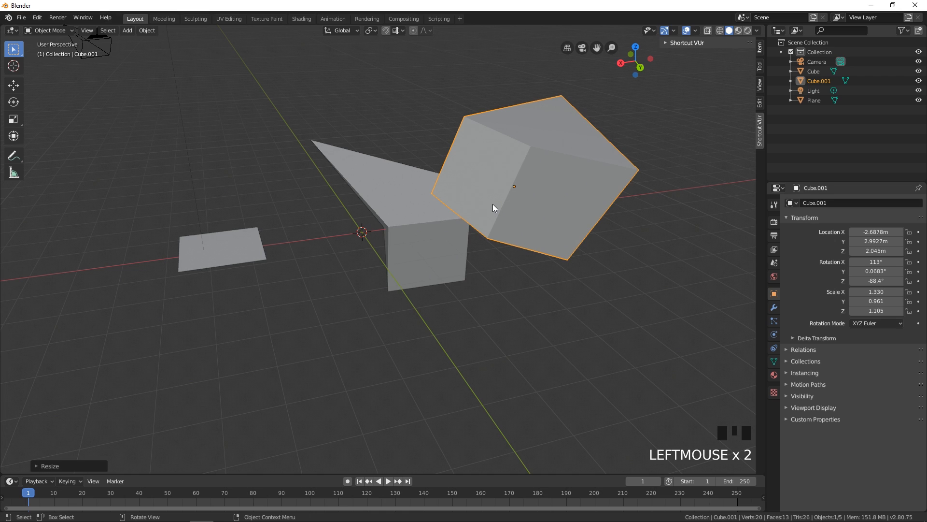
key(alt+z)
key(alt+z)
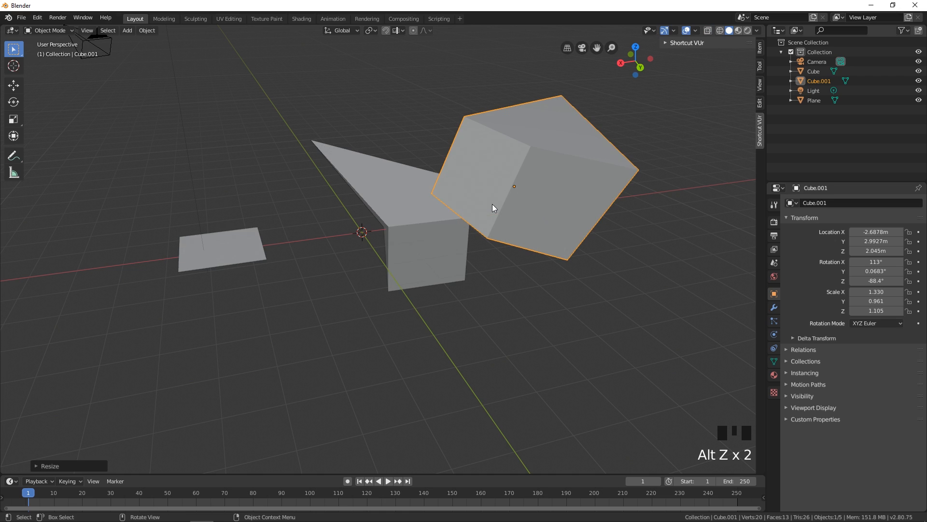
key(alt+z)
key(alt+z)
Switch the viewport back and forth between Wireframe and Solid shading, ending in Solid.
key(shift+z)
key(shift+z)
key(shift+z)
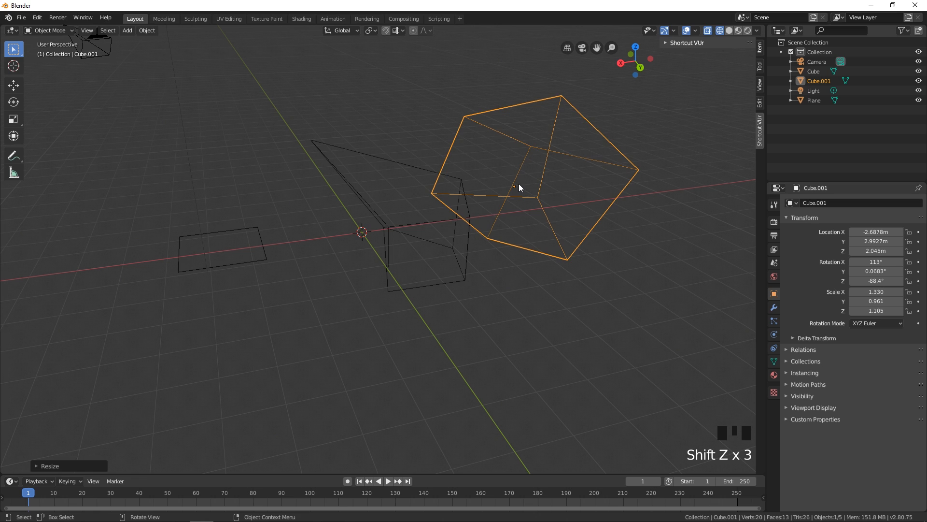
key(shift+z)
key(shift+z)
key(shift+z)
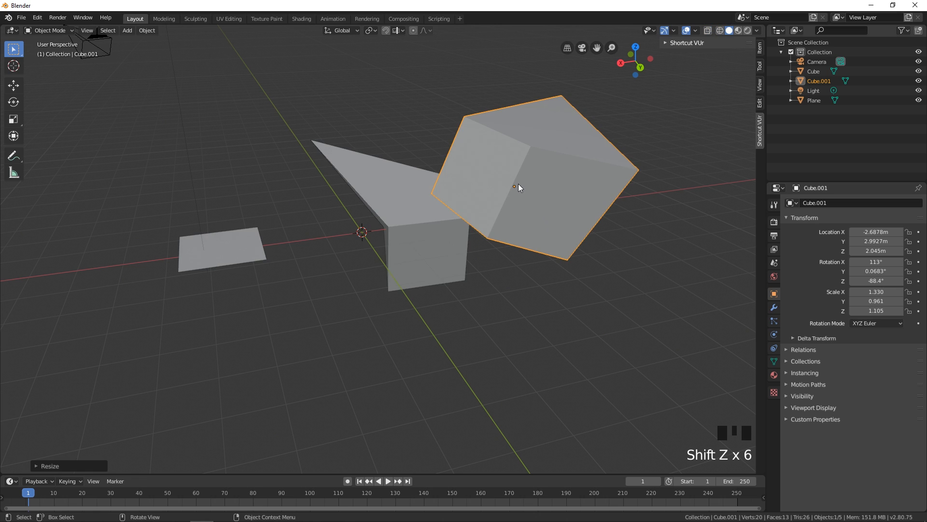
key(shift+z)
key(shift+z)
Compare X-ray with Wireframe display by enabling and disabling each in turn.
key(alt+z)
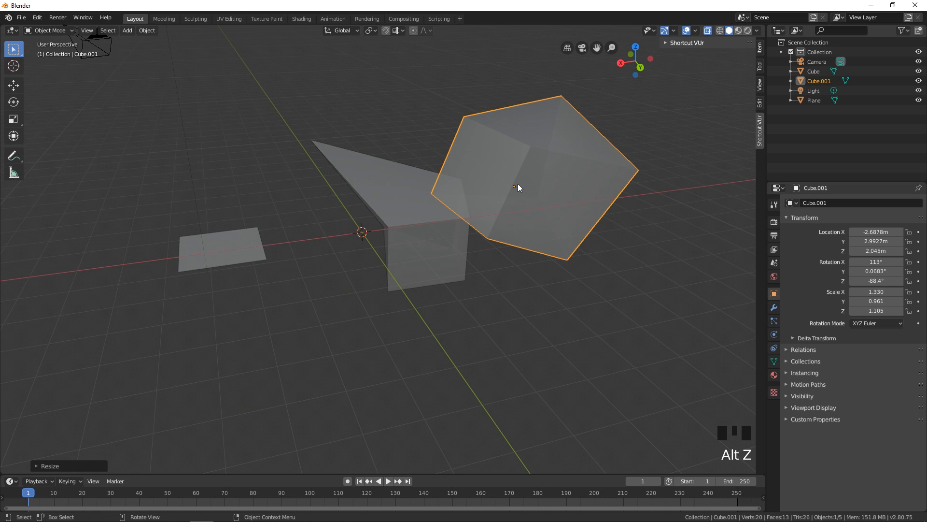
key(alt+z)
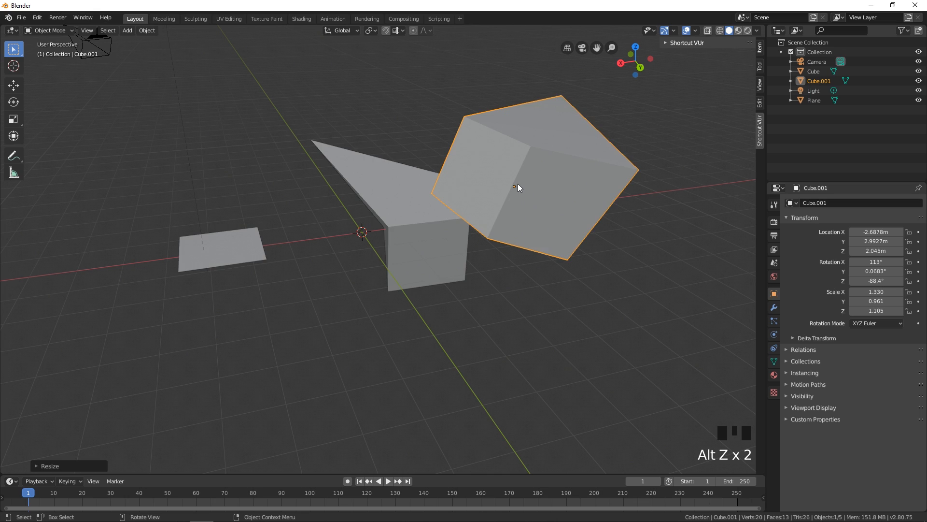
key(shift+z)
key(shift+z)
Choose Wireframe viewport shading and return to Solid shading.
shift+middle_drag(518, 184, 725, 30)
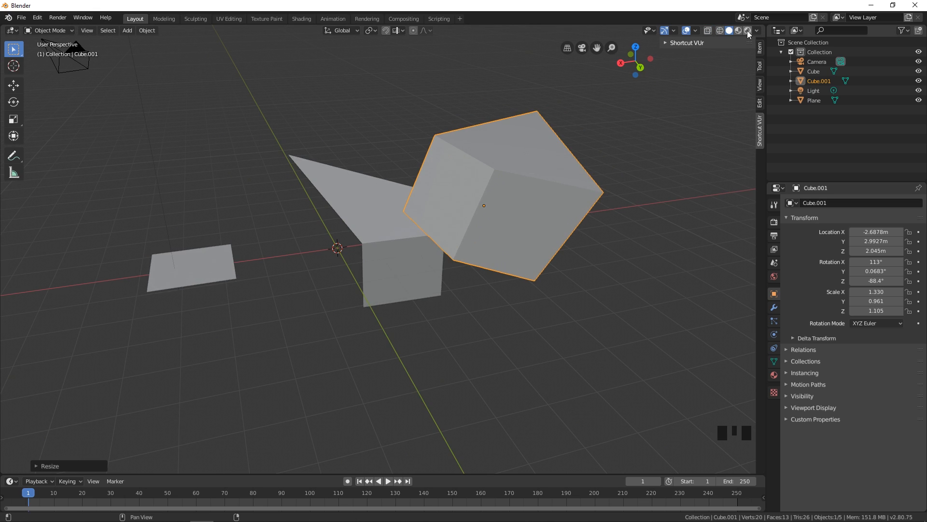
click(723, 30)
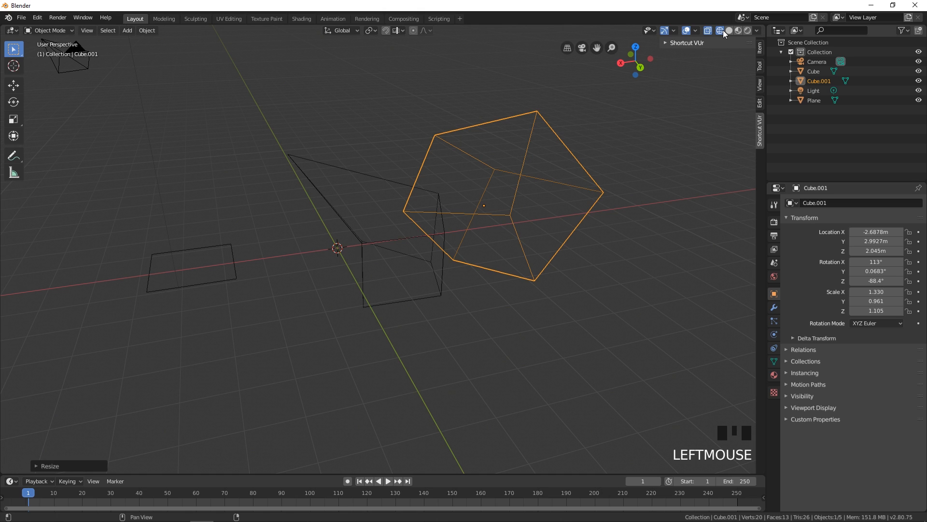
click(729, 31)
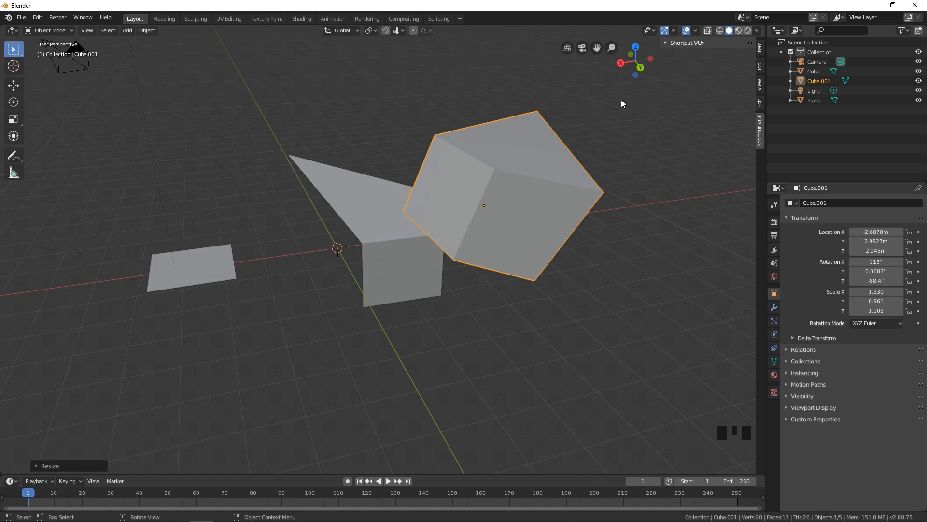
Preview the scene in LookDev shading and switch the viewport to Rendered shading, inspecting the lit objects.
click(737, 32)
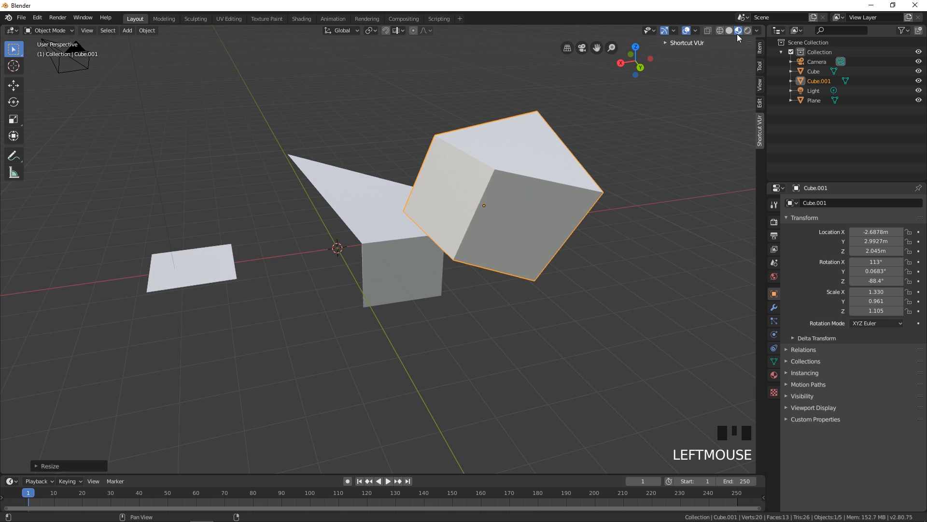
click(747, 30)
mouse_move(605, 142)
middle_down()
mouse_move(578, 141)
mouse_move(617, 150)
middle_up()
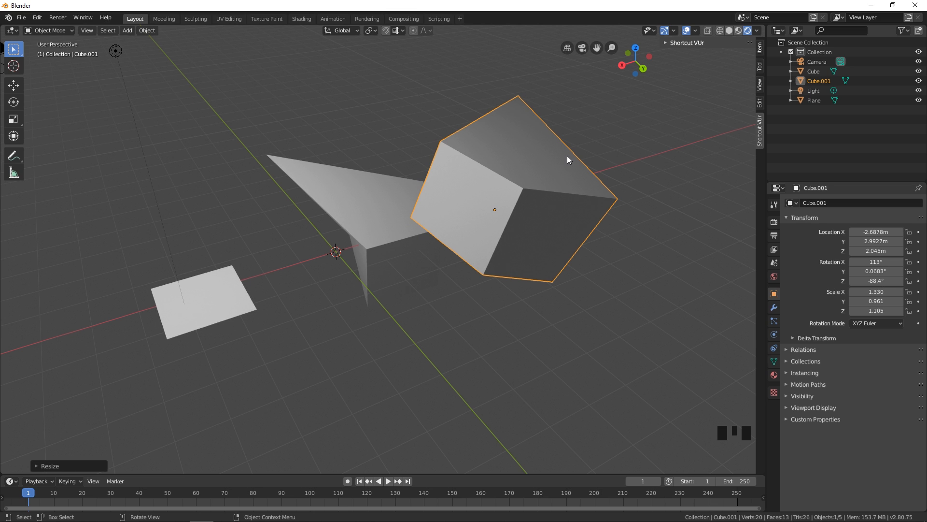
middle_drag(564, 163, 570, 145)
click(746, 30)
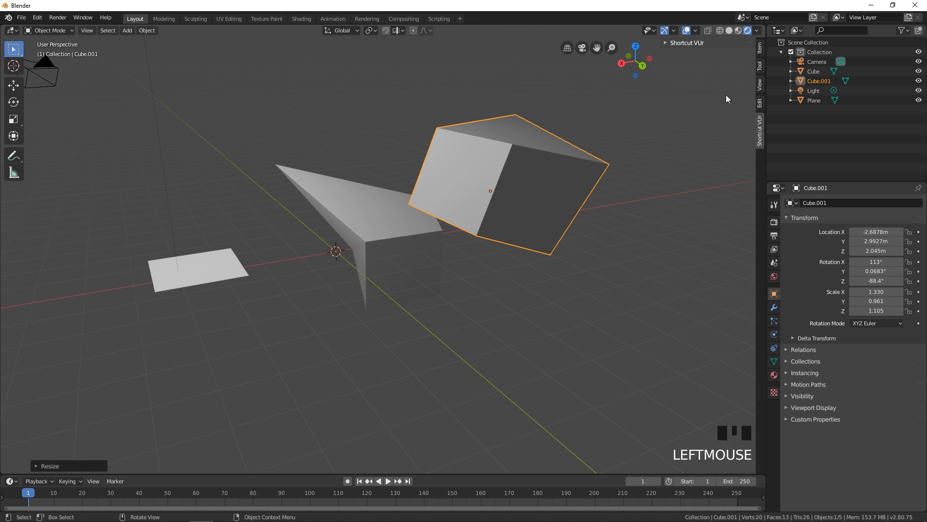
Transform Cube.001 to location X 0.83215 m and Y 2.6427 m, rotation 96°, 5.47°, -108°, and X scale 1.570.
click(759, 50)
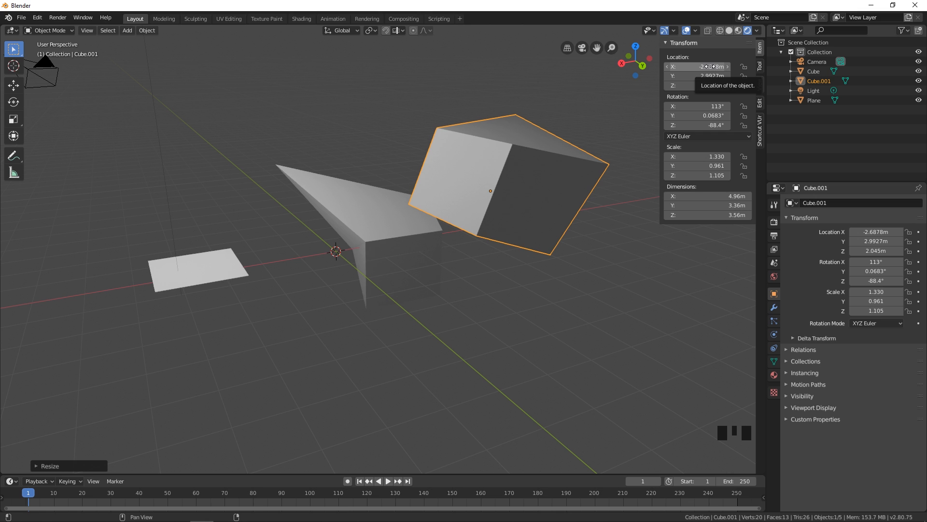
drag(715, 66, 760, 66)
drag(708, 76, 691, 75)
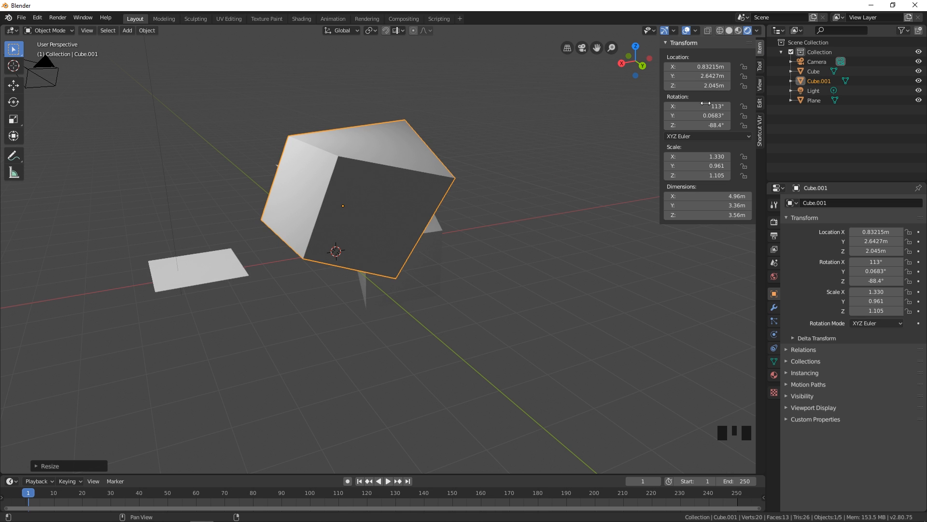
drag(705, 106, 715, 156)
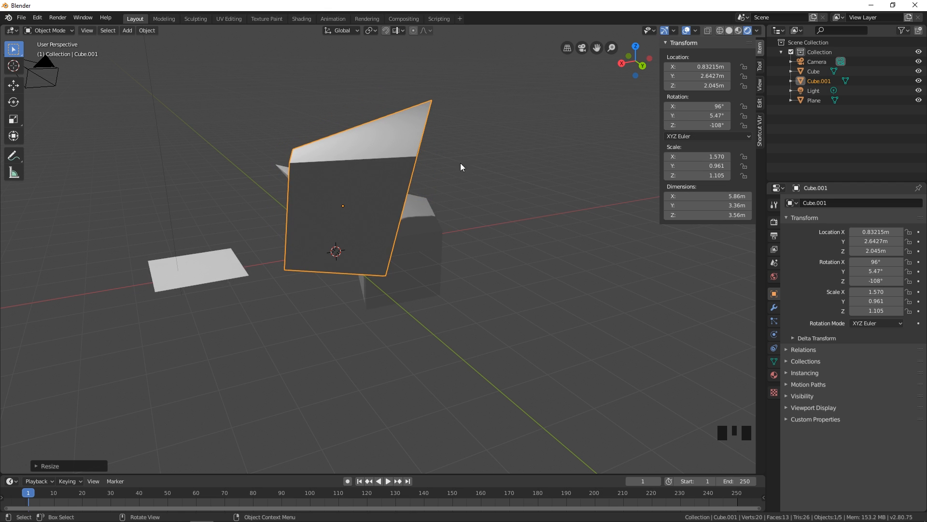
Move all of Cube.001's geometry away from its origin in Edit Mode and return to Object Mode.
key(Tab)
middle_drag(420, 164, 354, 154)
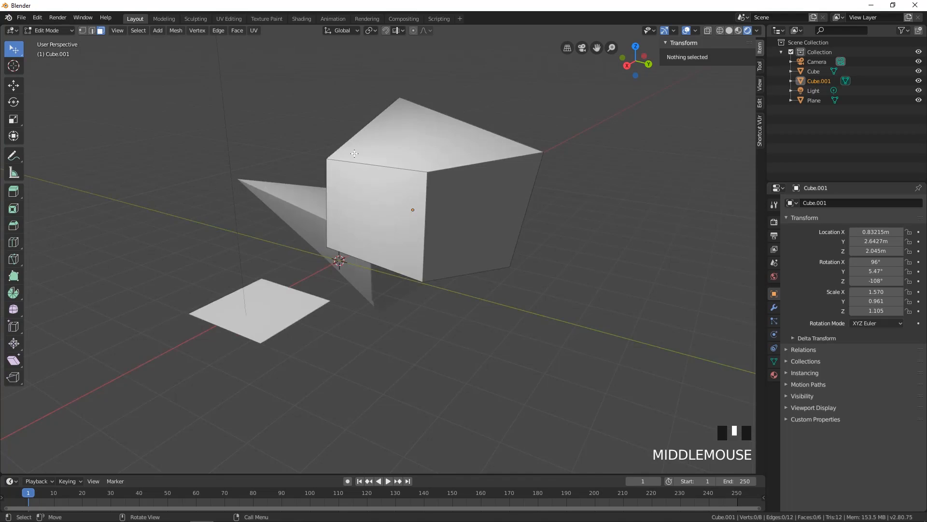
key(a)
key(g)
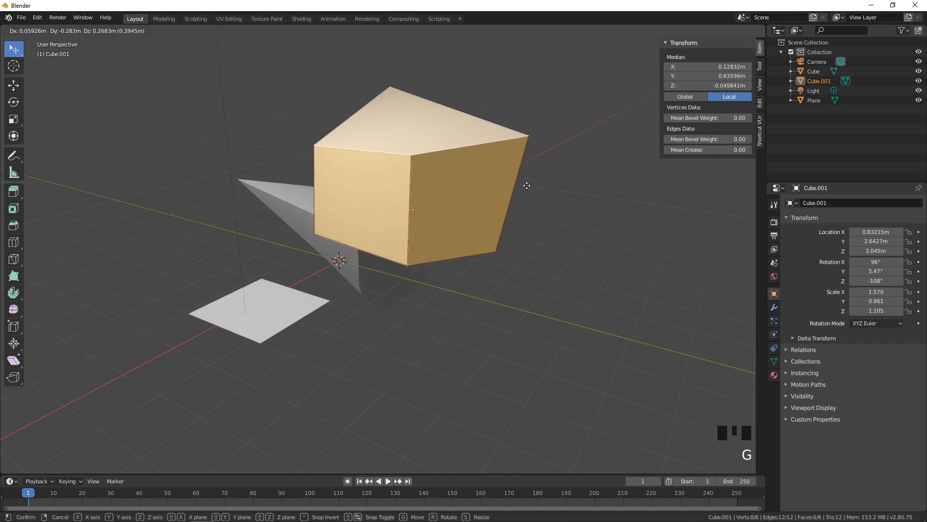
click(322, 193)
key(Tab)
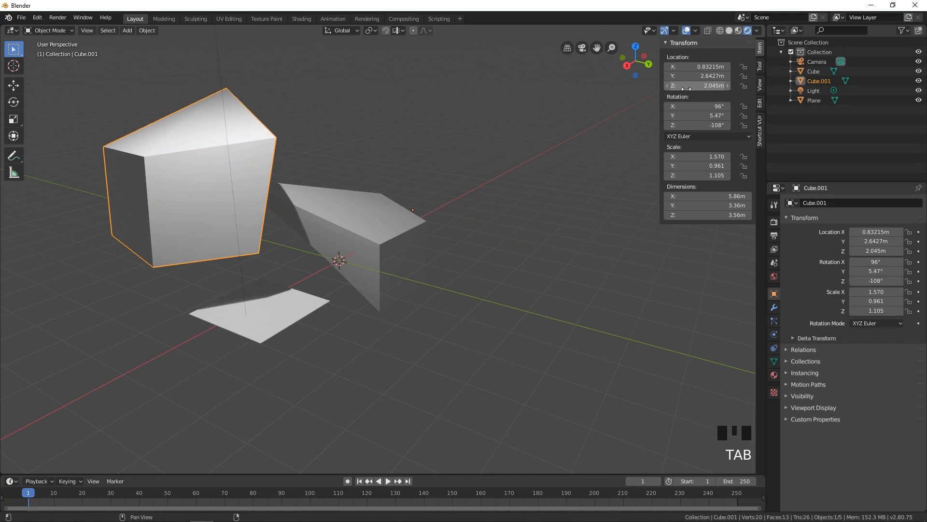
Set Cube.001's X location to -1.0278 m and multiply its Y location by 2 with the expression *2.
drag(704, 66, 649, 66)
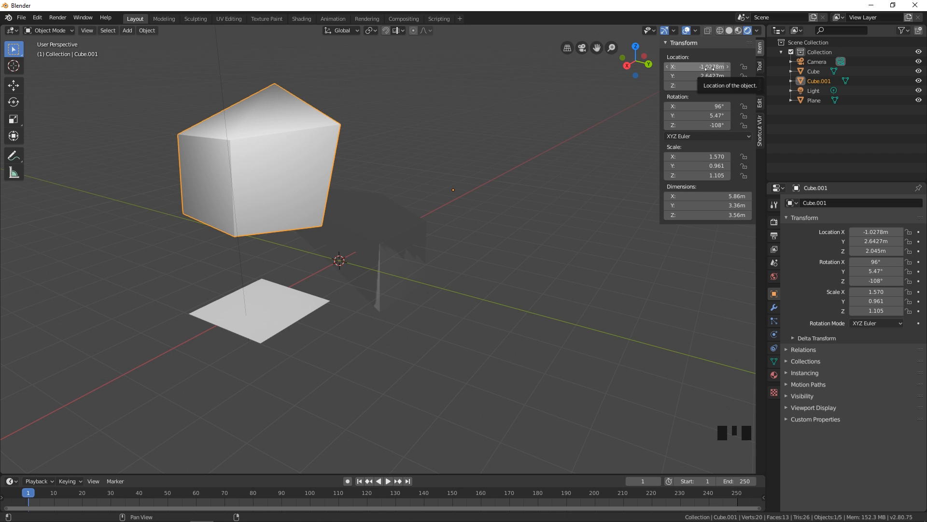
click(707, 80)
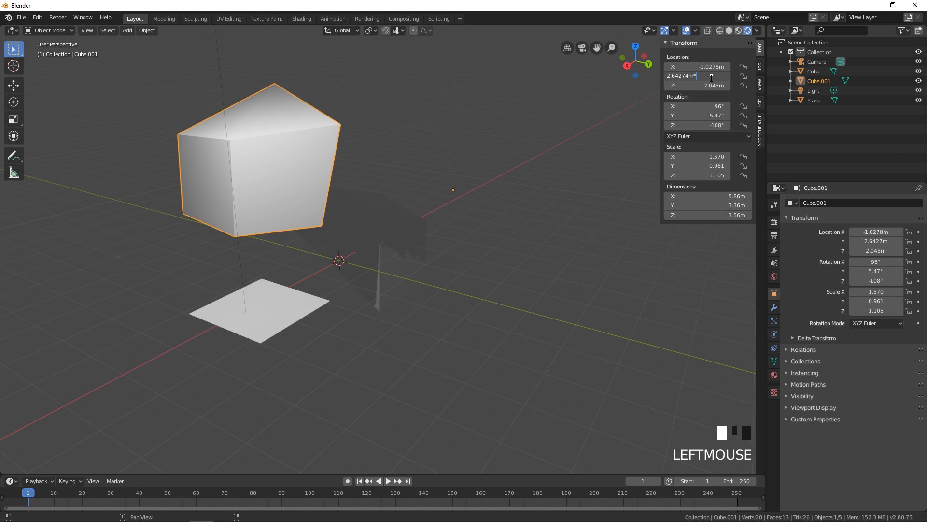
text(*2)
key(Return)
Divide Cube.001's Y location by 2 with the expression /2.
middle_drag(507, 144, 573, 130)
click(703, 77)
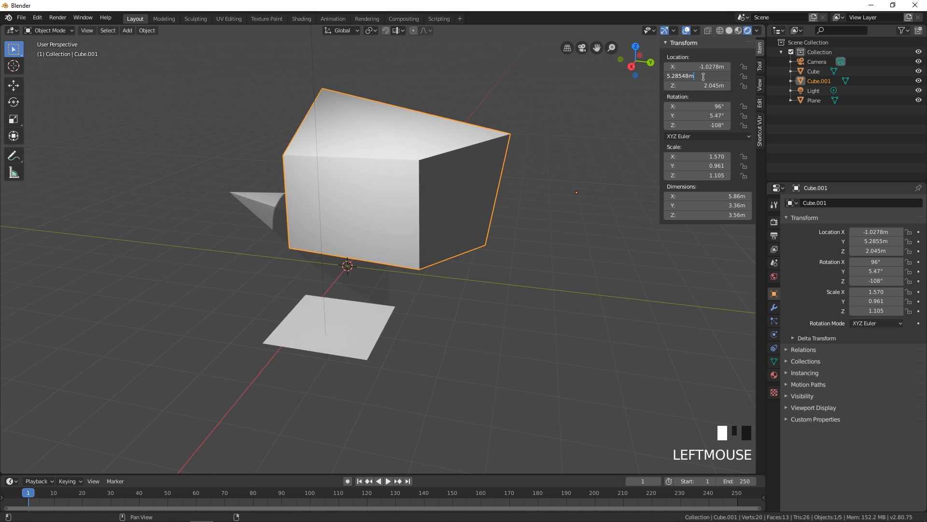
text(/2)
key(Return)
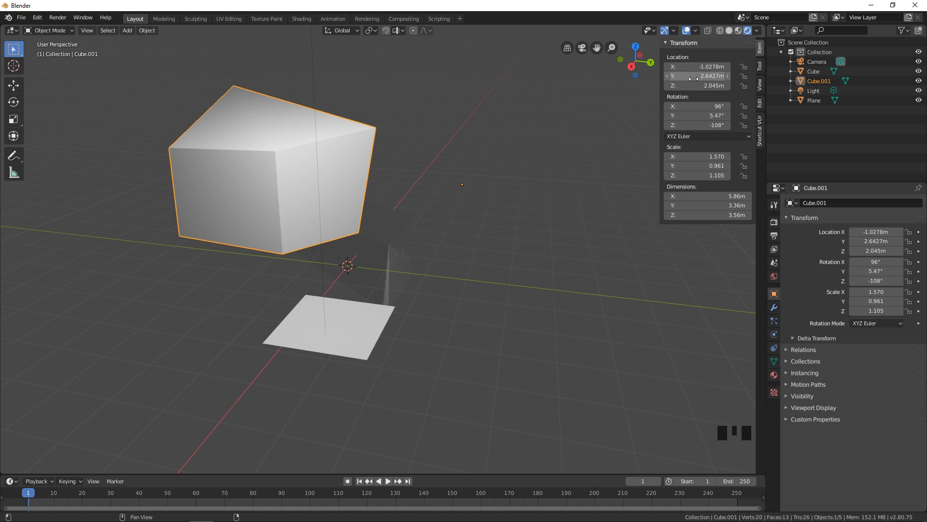
Set Cube.001's Y location to 10.571 m.
middle_click(468, 136)
middle_drag(468, 136, 434, 145)
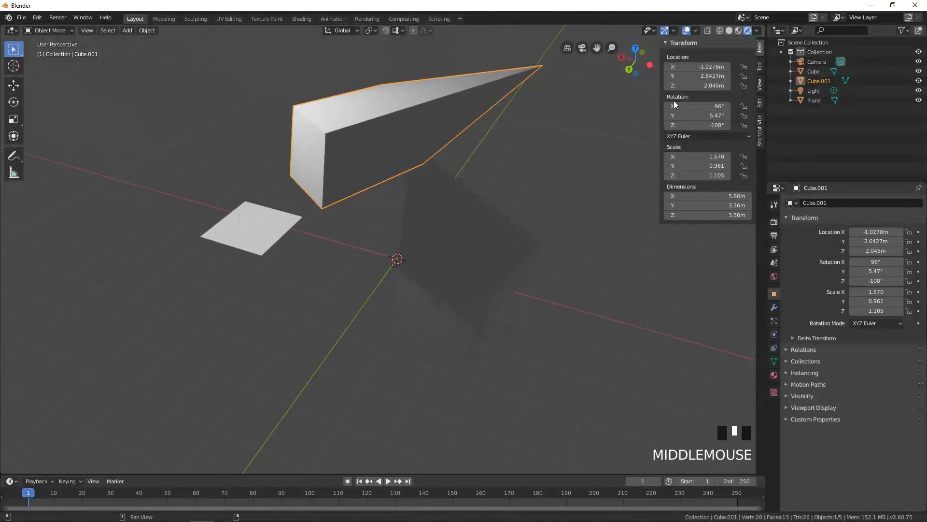
click(716, 76)
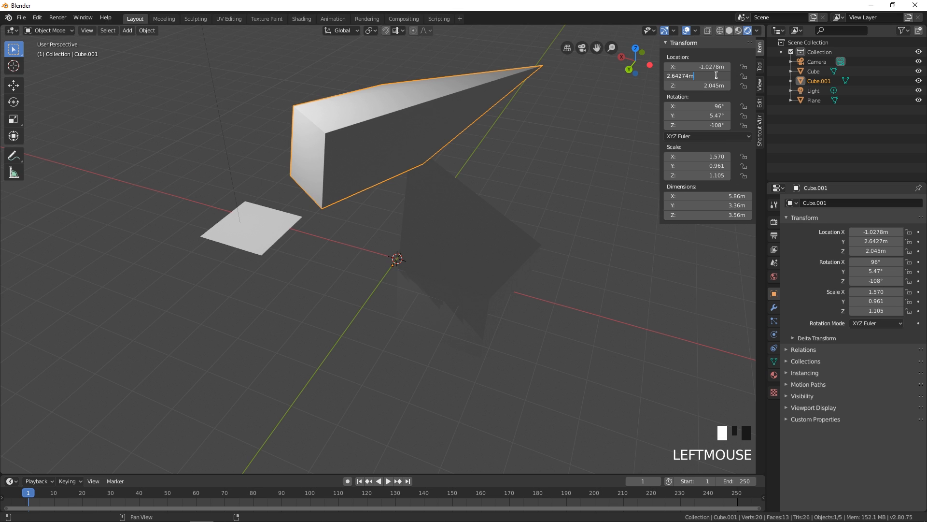
key(Return)
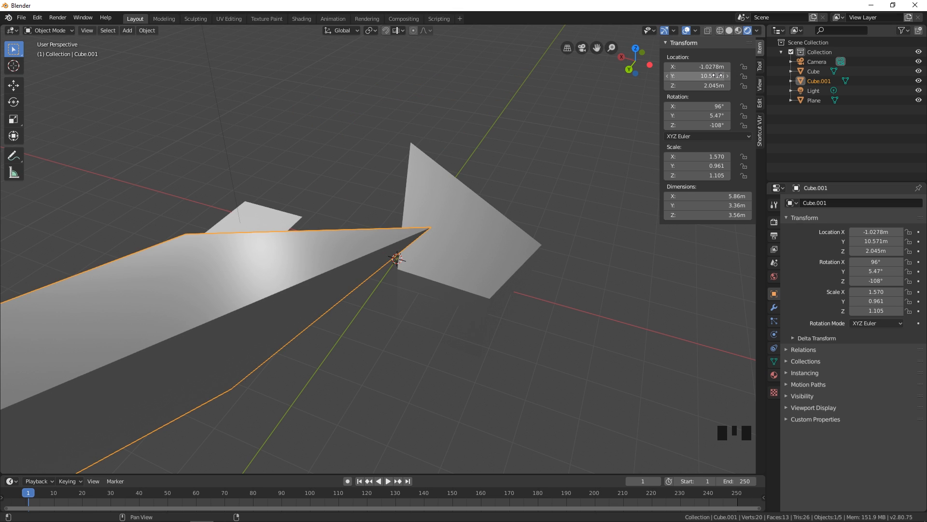
scroll(427, 191, down, 2)
shift+middle_drag(427, 191, 557, 179)
shift+middle_drag(558, 178, 437, 185)
scroll(495, 183, up, 2)
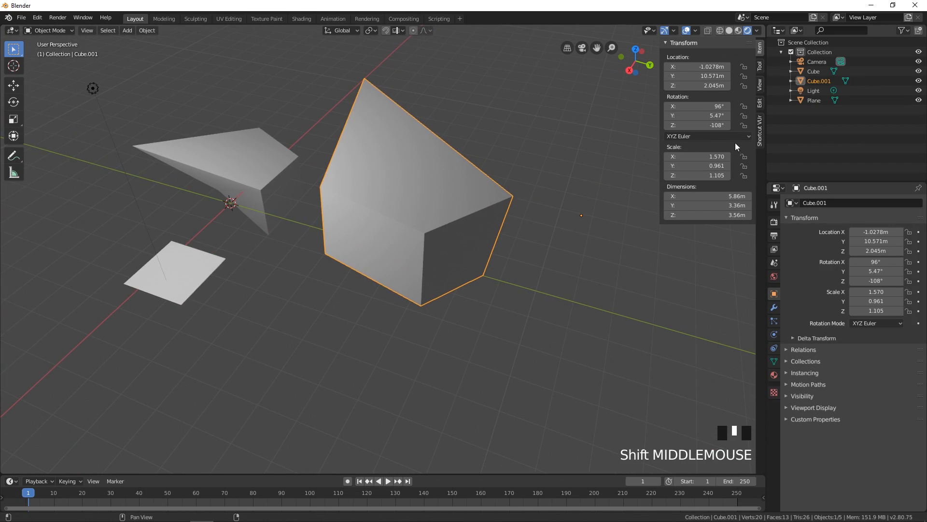
Double Cube.001's X rotation with the expression *2.
click(698, 107)
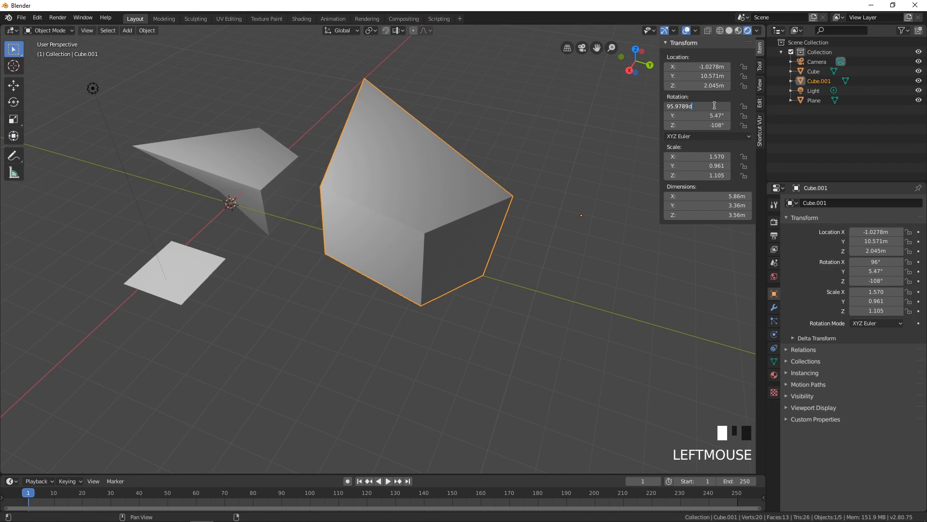
text(*2)
key(Return)
shift+middle_drag(497, 143, 440, 196)
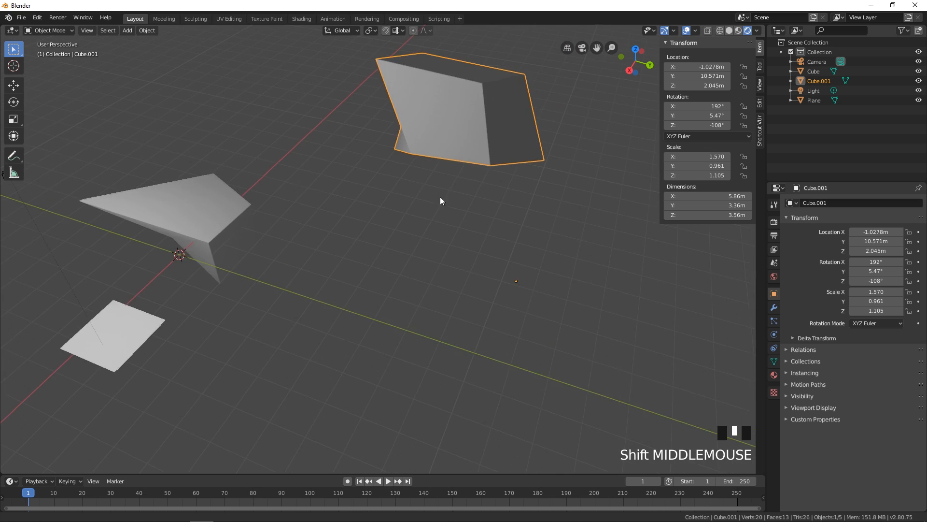
scroll(517, 159, down, 1)
middle_drag(532, 153, 578, 159)
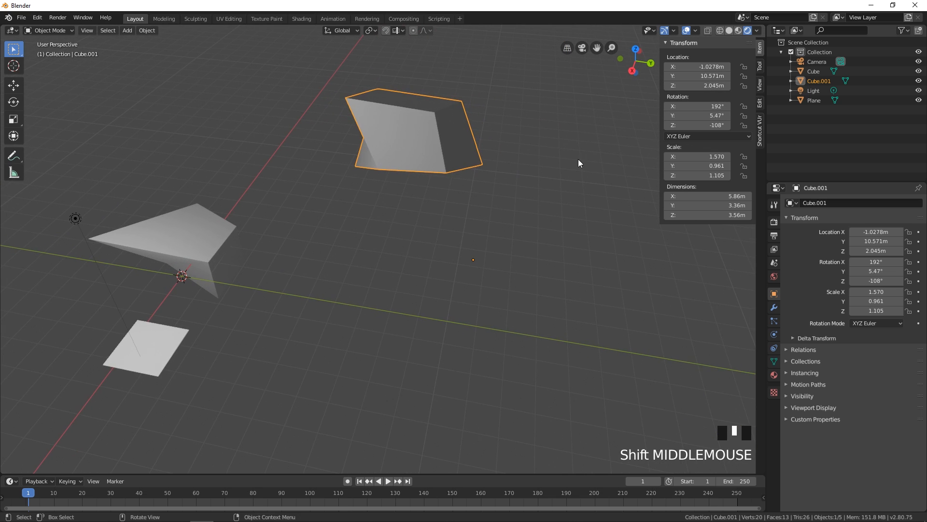
Set Cube.001's X, Y and Z scale to 1 all at once.
click(698, 156)
drag(699, 157, 698, 175)
text(0)
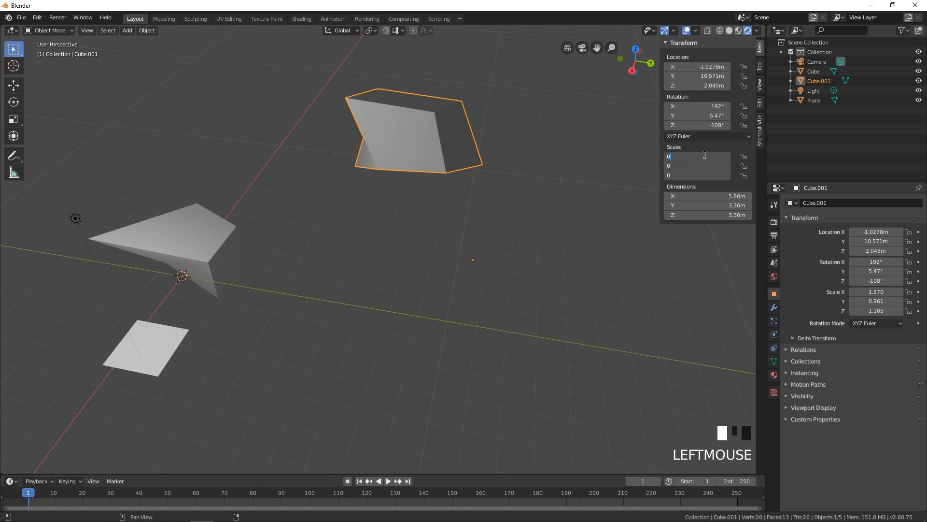
key(BackSpace)
text(1)
key(Return)
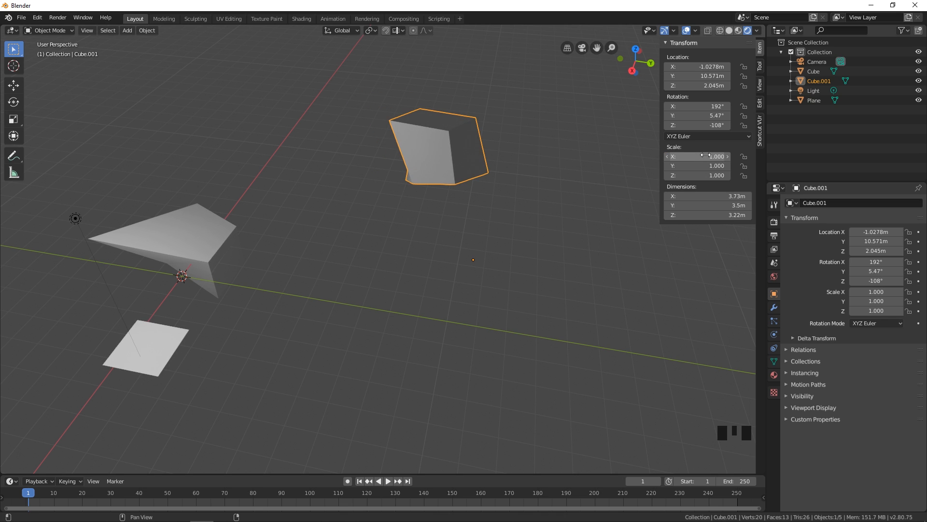
Increase Cube.001's Y scale to 3.050.
middle_drag(584, 166, 396, 169)
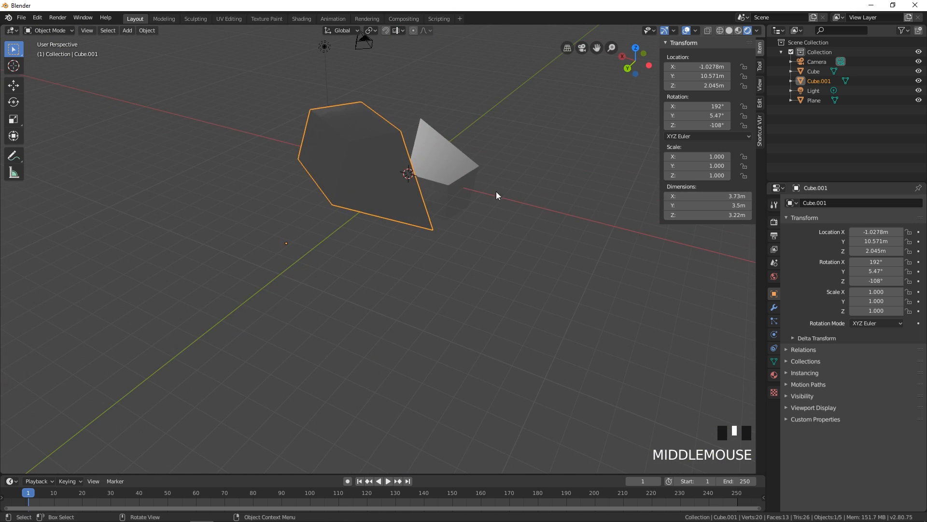
middle_drag(497, 195, 348, 174)
drag(695, 165, 734, 165)
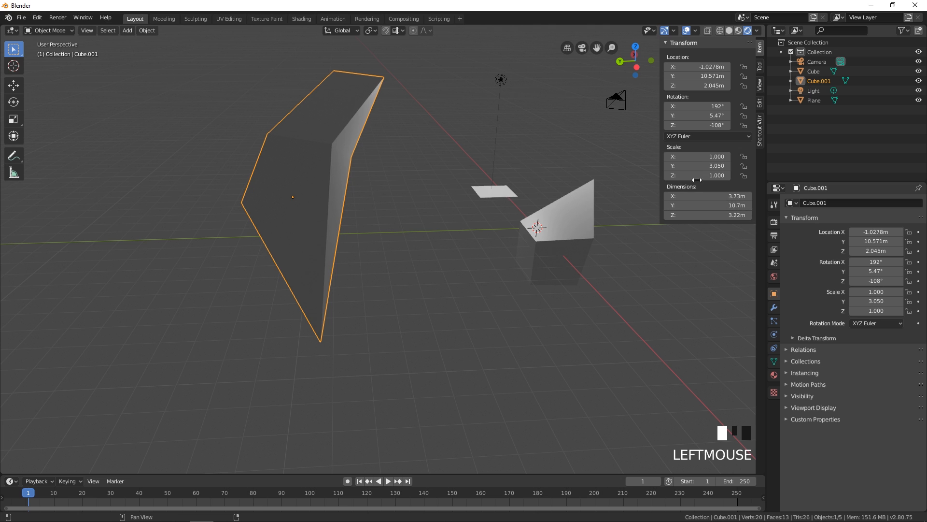
middle_drag(622, 192, 470, 186)
Show the sidebar's view settings and look at the scene through the camera.
click(762, 86)
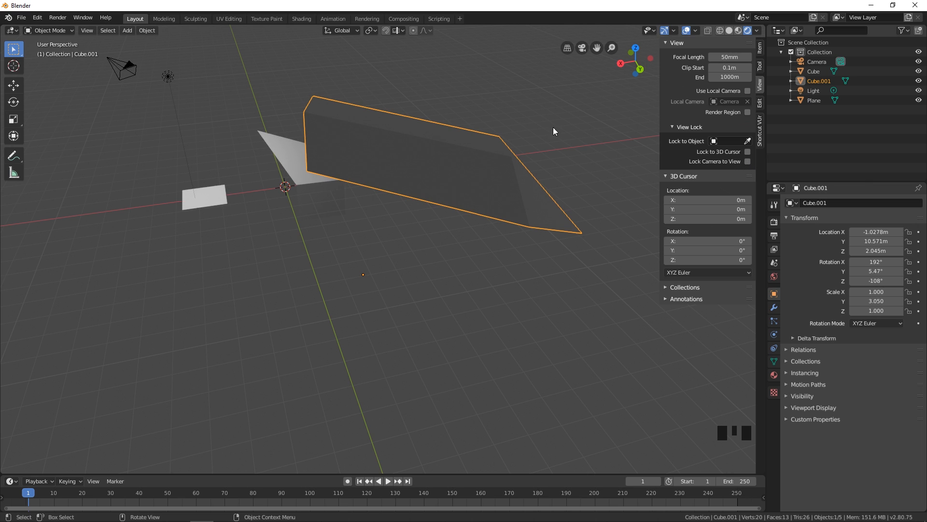
click(580, 49)
middle_drag(553, 85, 484, 171)
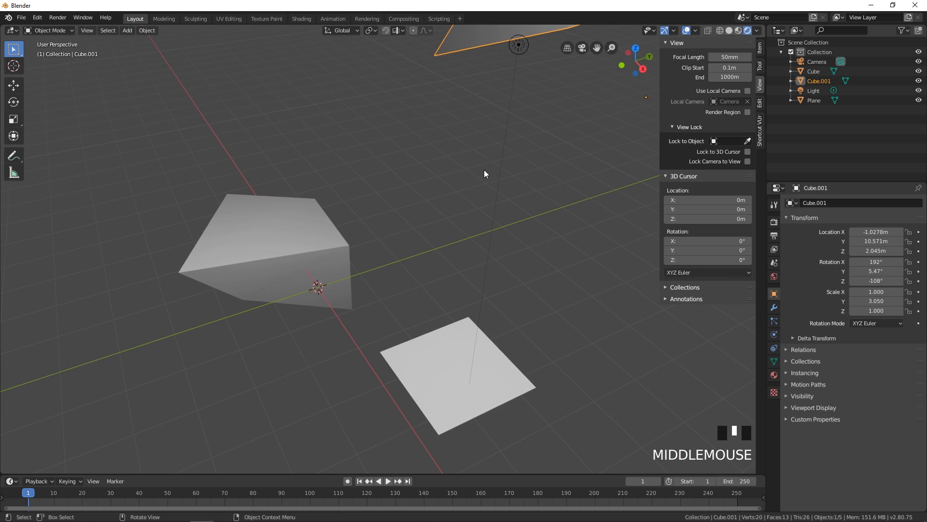
key(KP_0)
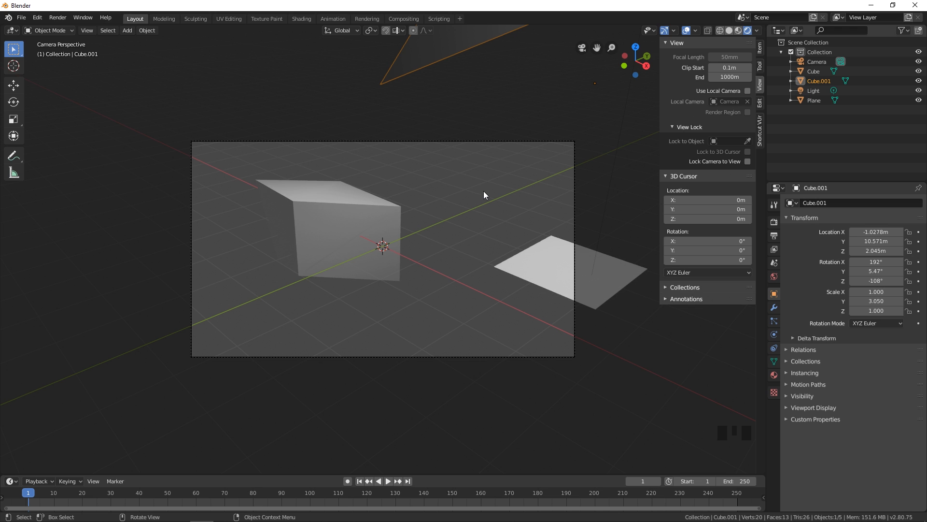
middle_drag(483, 190, 509, 182)
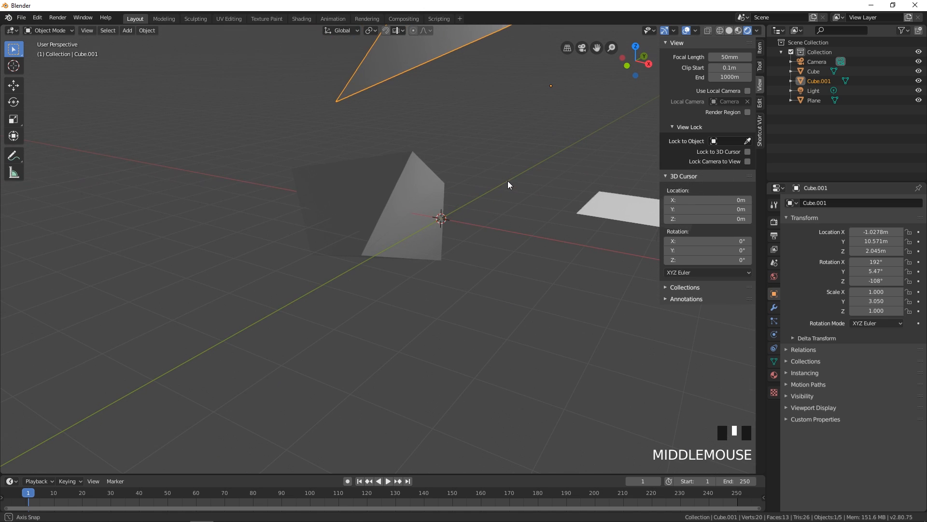
key(KP_0)
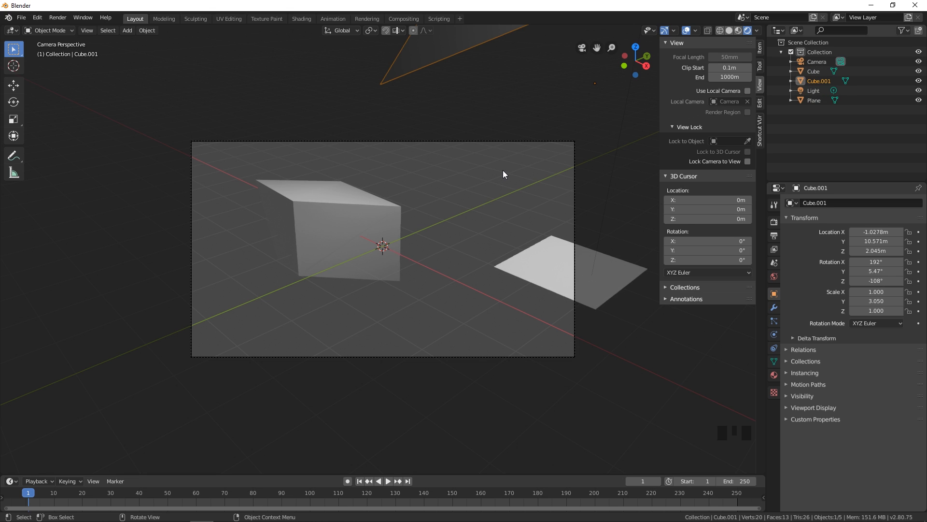
Enable Lock Camera to View and reframe the camera closer around the deformed cube near the world origin.
click(747, 162)
click(748, 163)
click(747, 164)
click(748, 163)
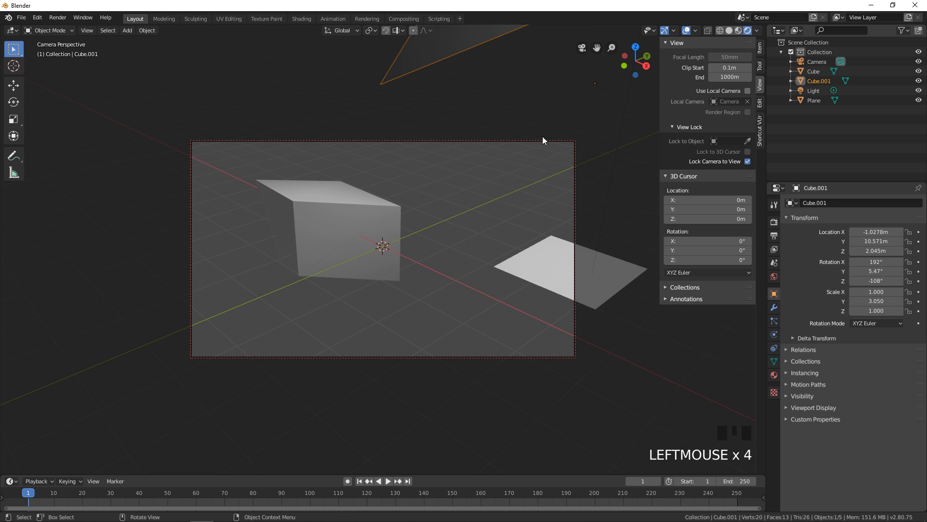
middle_drag(481, 206, 411, 208)
shift+scroll(455, 242, down, 1)
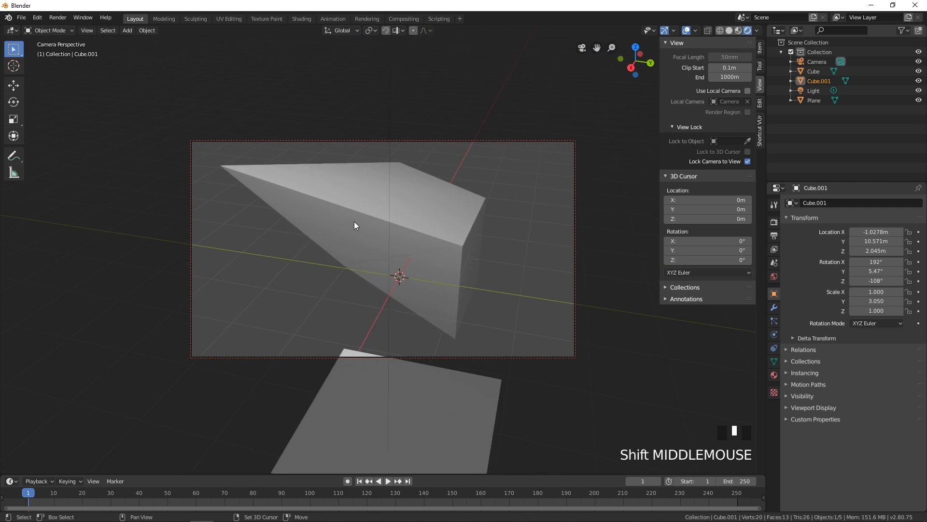
scroll(366, 220, down, 1)
Turn Lock Camera to View off and on again, then swing the locked camera to another angle.
click(747, 161)
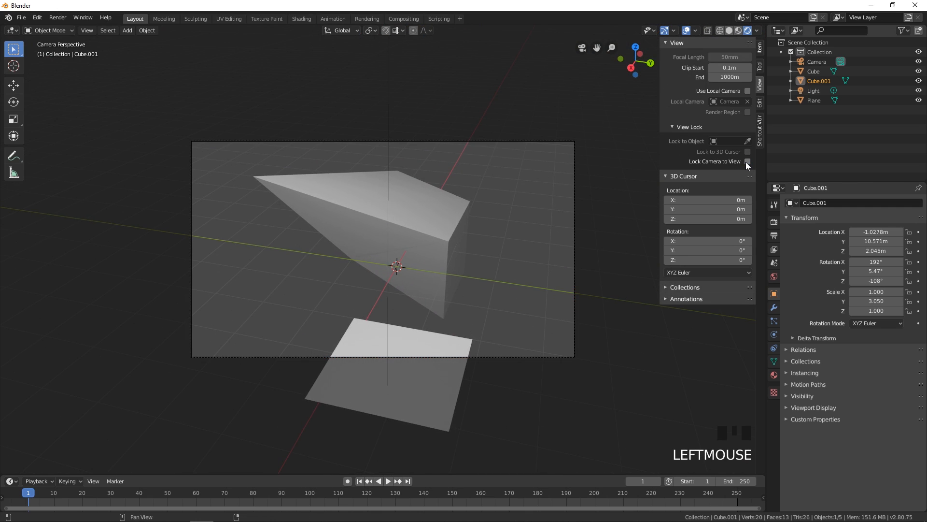
click(747, 161)
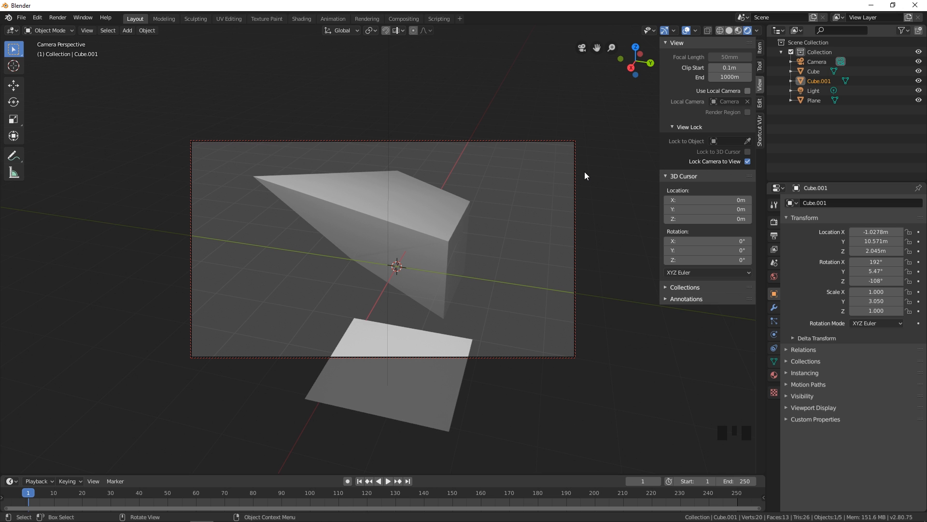
middle_drag(585, 172, 295, 199)
Leave the camera view and examine where the camera sits relative to the light, plane and cubes.
key(KP_0)
scroll(587, 173, down, 7)
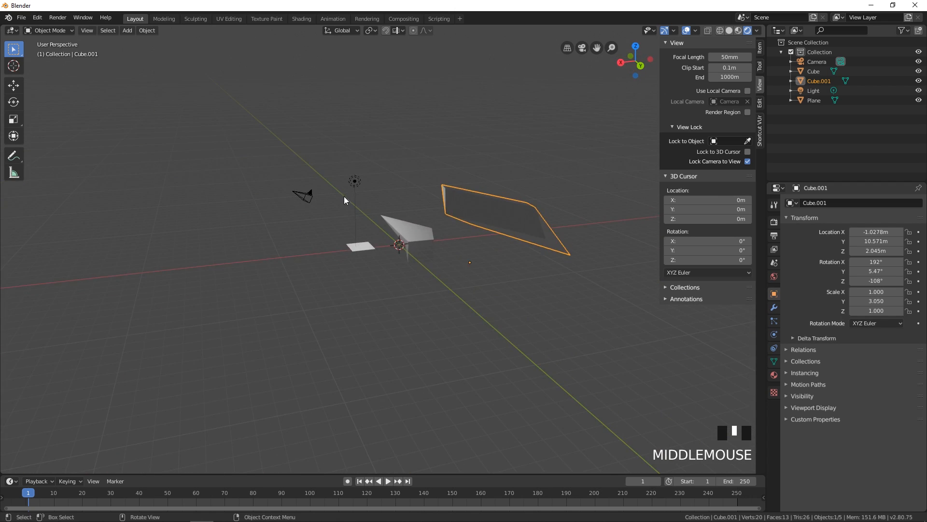
scroll(343, 195, up, 3)
shift+middle_drag(364, 189, 369, 204)
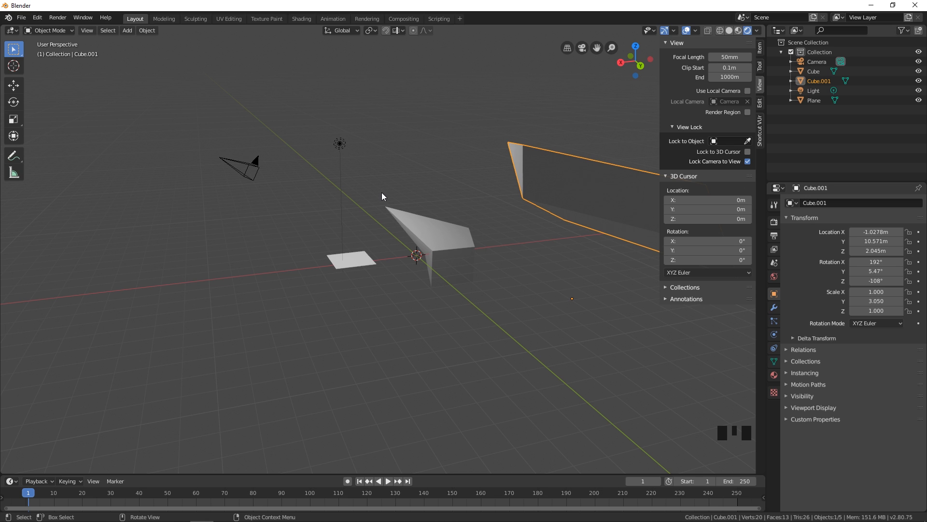
middle_drag(395, 184, 393, 185)
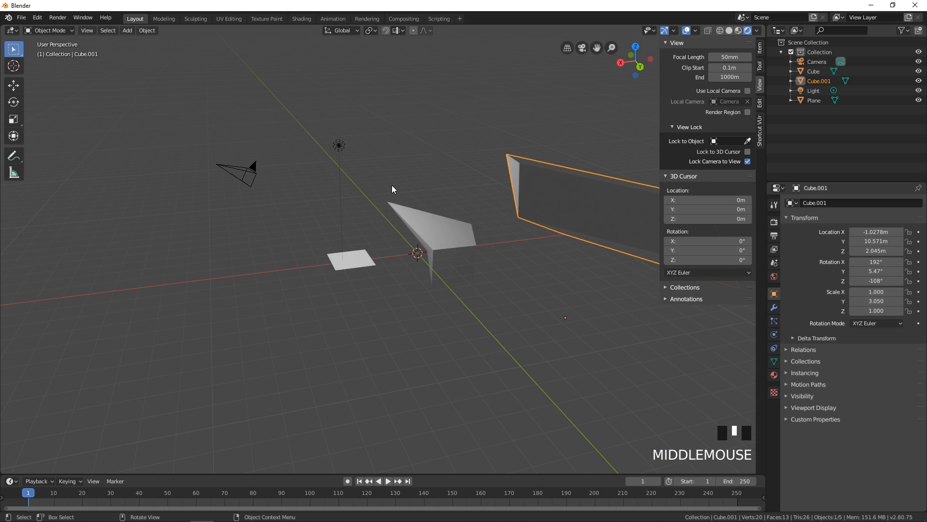
middle_drag(387, 198, 374, 215)
scroll(367, 242, up, 2)
shift+middle_drag(364, 252, 397, 235)
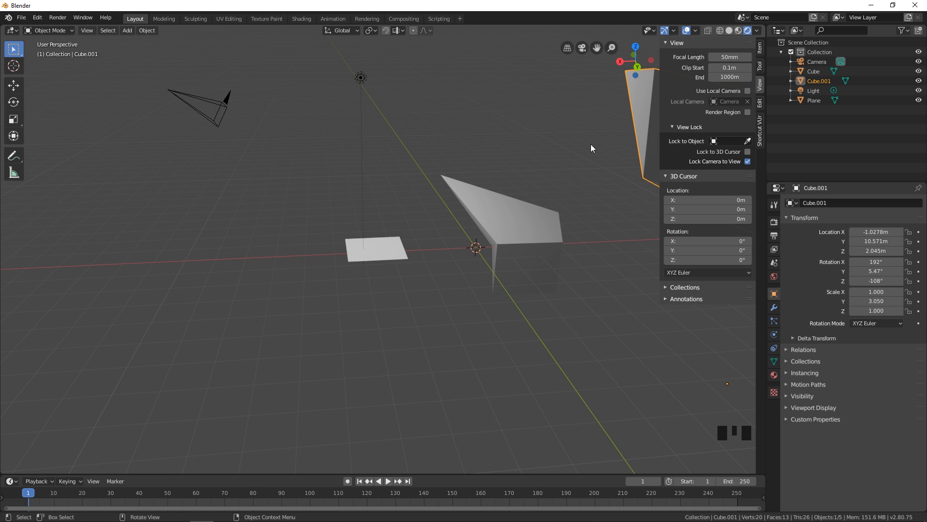
Toggle the sidebar's visibility several times, leaving it hidden.
key(n)
key(n)
key(n)
key(n)
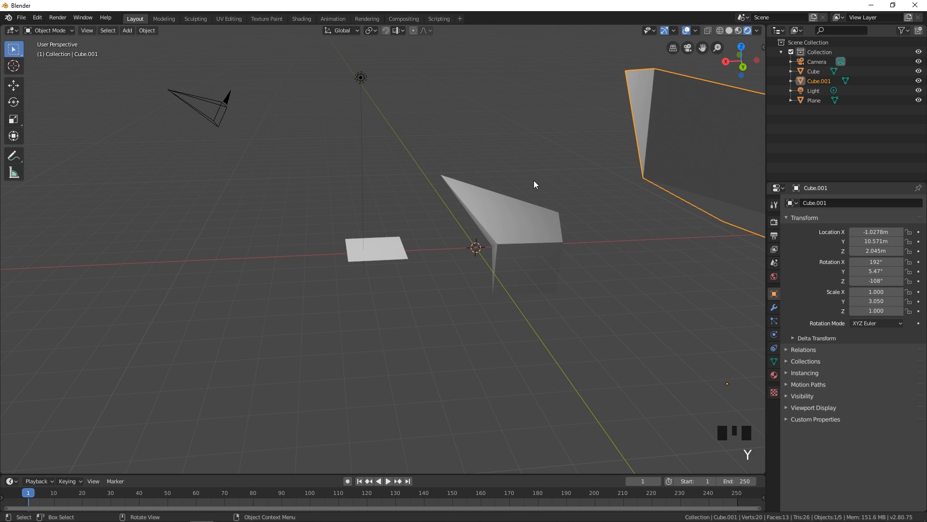
middle_drag(534, 186, 528, 191)
Toggle the toolbar's visibility several times, leaving it displayed.
key(t)
key(t)
key(t)
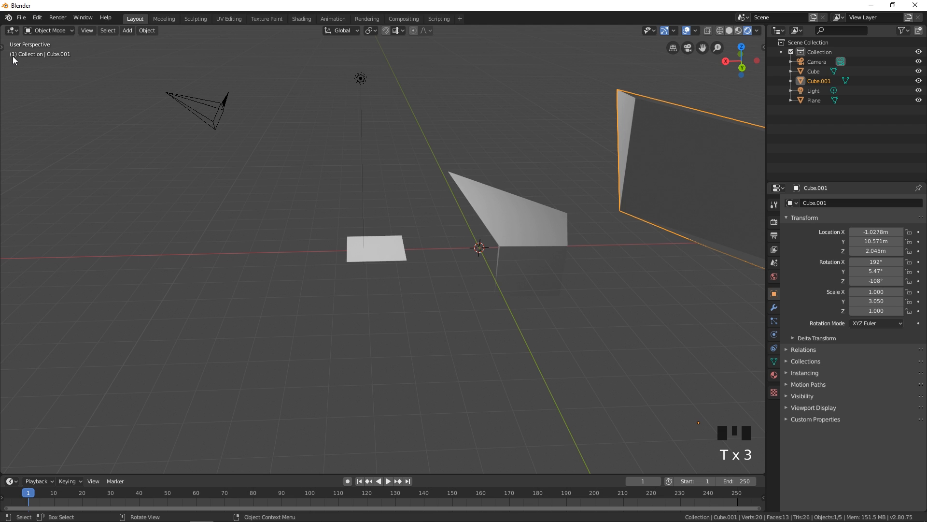
key(t)
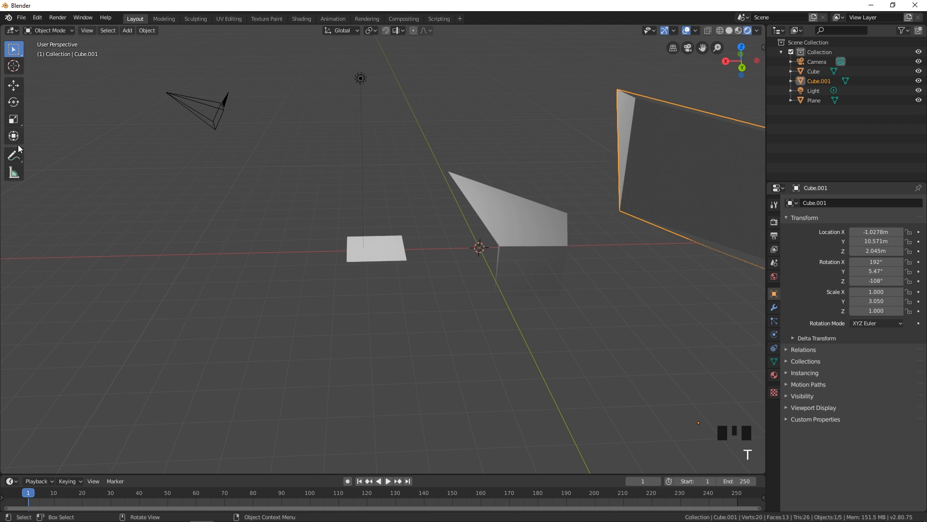
key(t)
key(t)
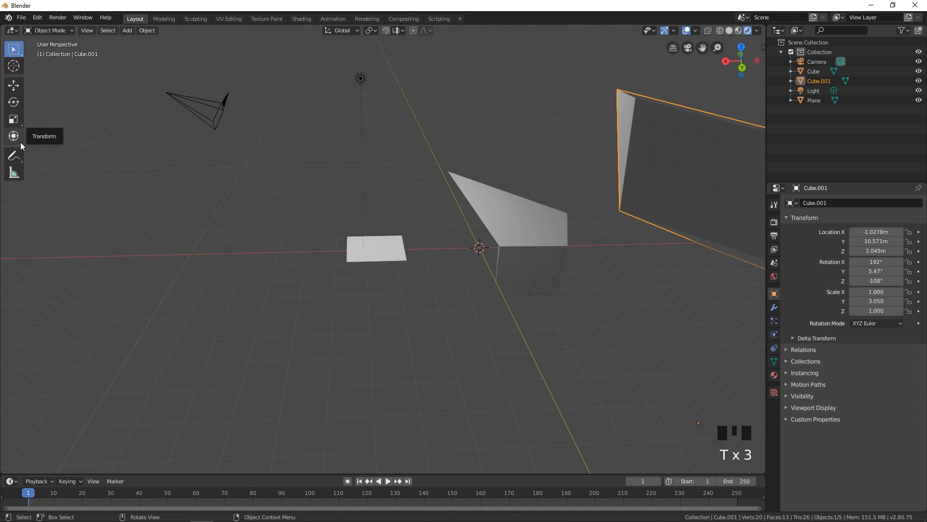
Toggle the sidebar and toolbar alternately, leaving both displayed.
key(n)
key(t)
key(n)
key(t)
key(n)
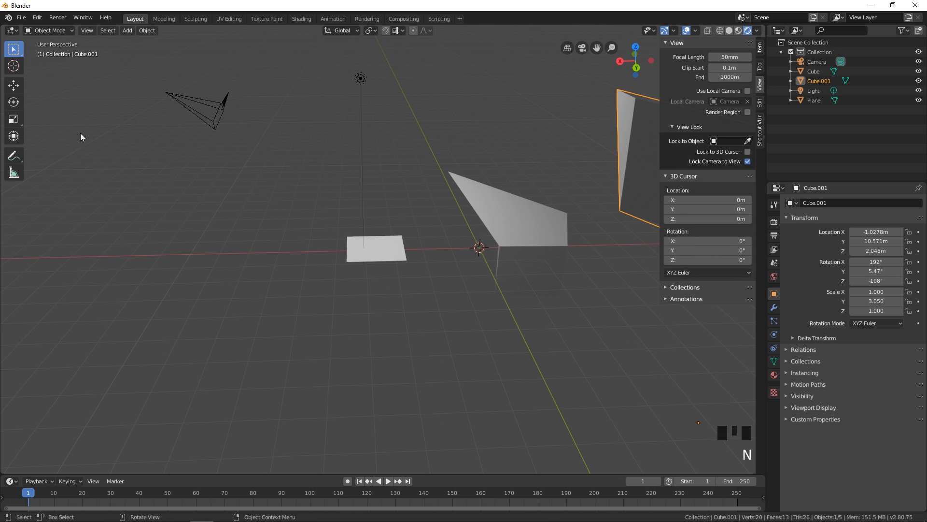
Show Cube.001's transform values in the sidebar again and switch the viewport to Solid shading.
click(760, 48)
click(738, 30)
click(728, 31)
Enable Backface Culling in the Solid viewport shading options.
click(757, 31)
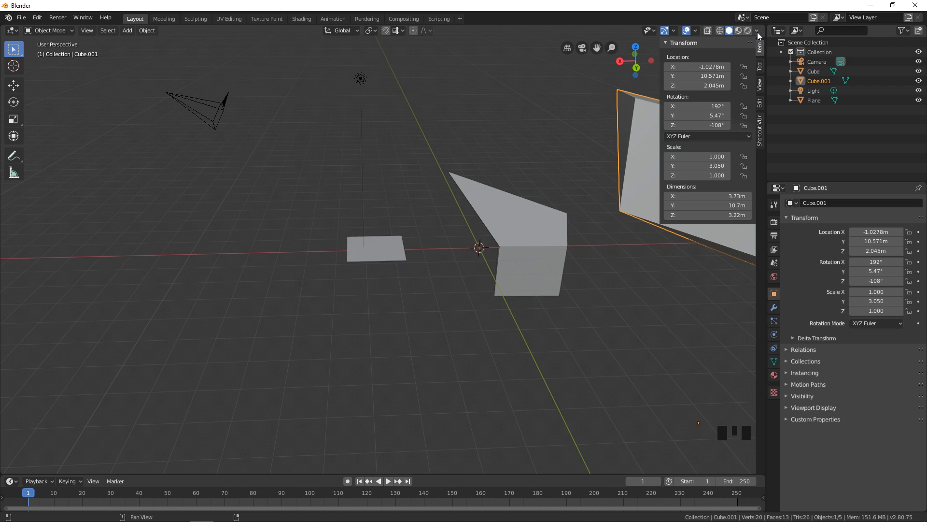
click(757, 32)
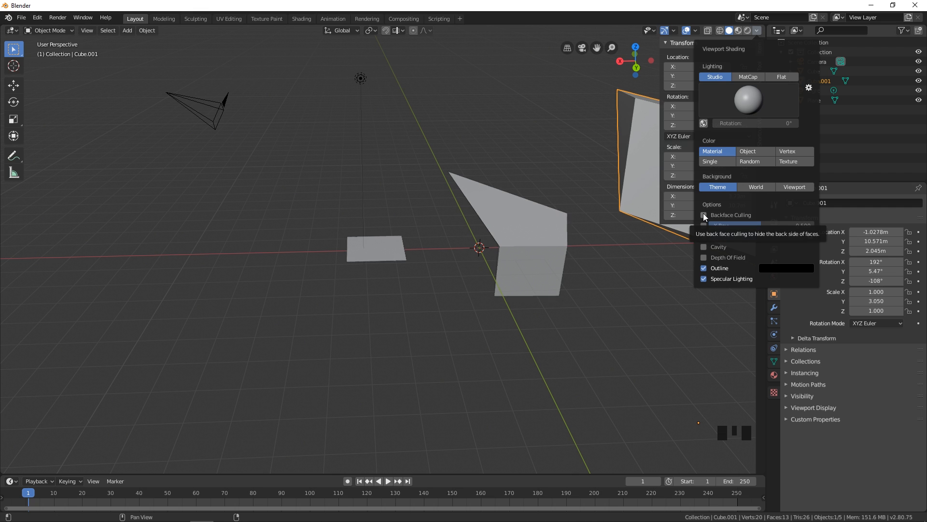
middle_drag(656, 227, 515, 223)
scroll(425, 254, up, 4)
mouse_move(425, 254)
middle_down()
mouse_move(432, 219)
mouse_move(458, 226)
mouse_move(433, 277)
middle_up()
scroll(432, 220, up, 2)
mouse_move(424, 230)
middle_down()
mouse_move(435, 197)
mouse_move(459, 196)
middle_up()
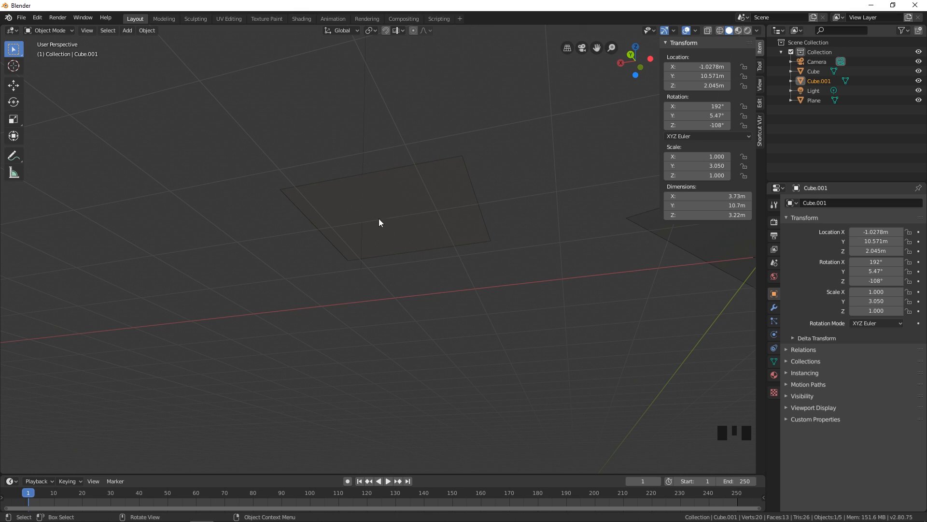
middle_drag(510, 172, 508, 167)
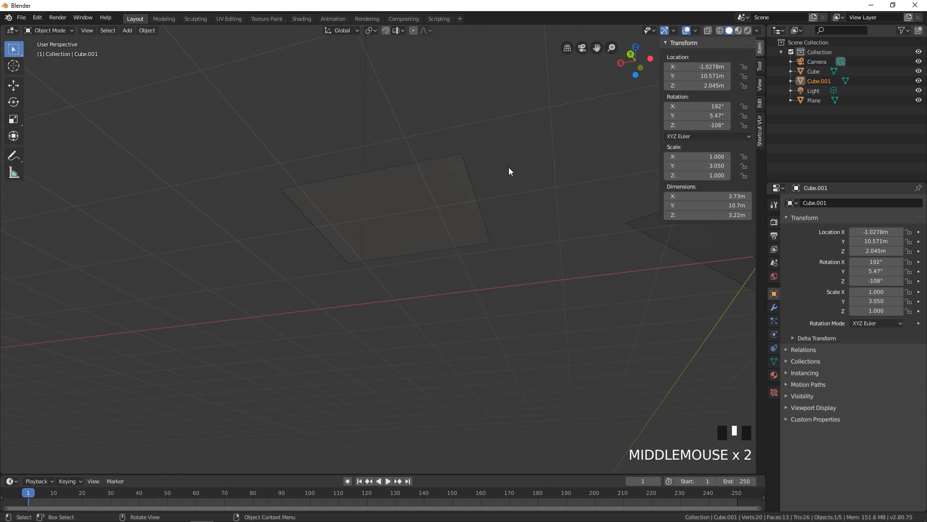
click(757, 31)
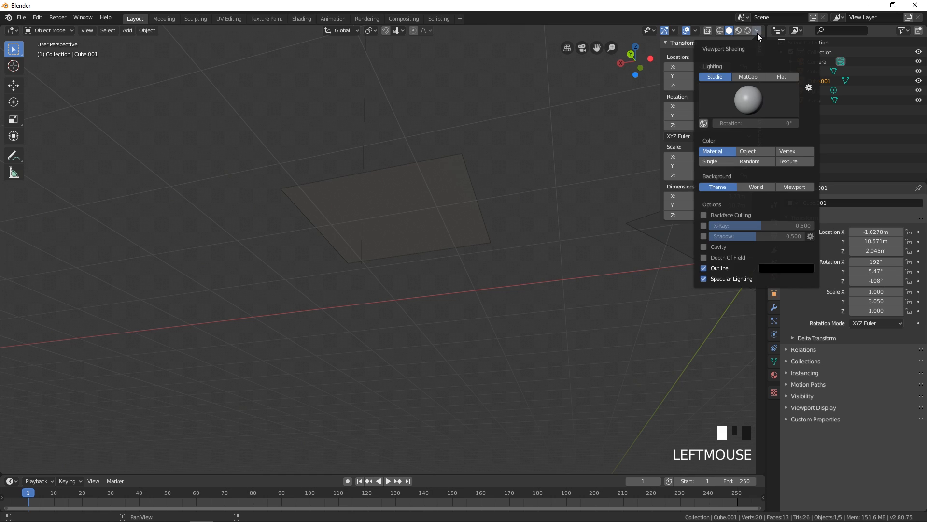
click(704, 215)
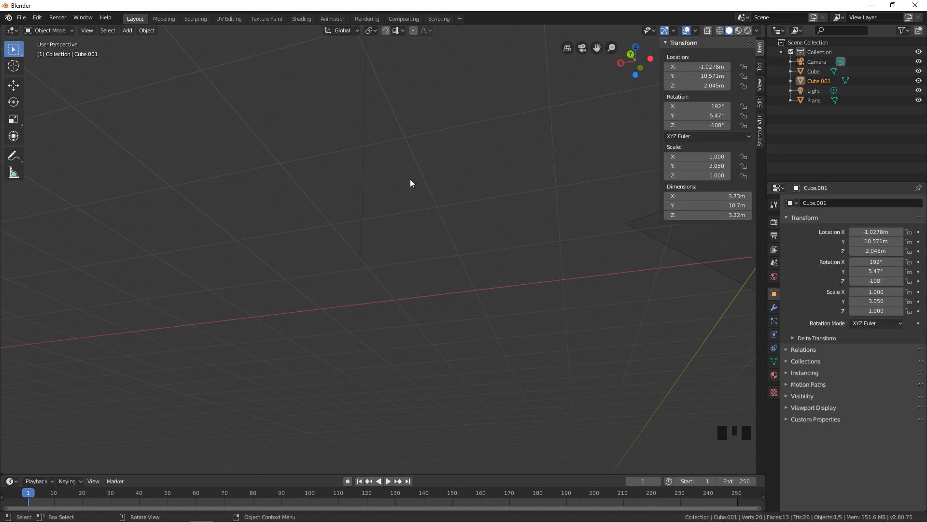
Select the plane and examine its culled faces from above and below alongside the neighbouring cube.
middle_drag(459, 158, 473, 229)
click(461, 236)
scroll(463, 237, down, 1)
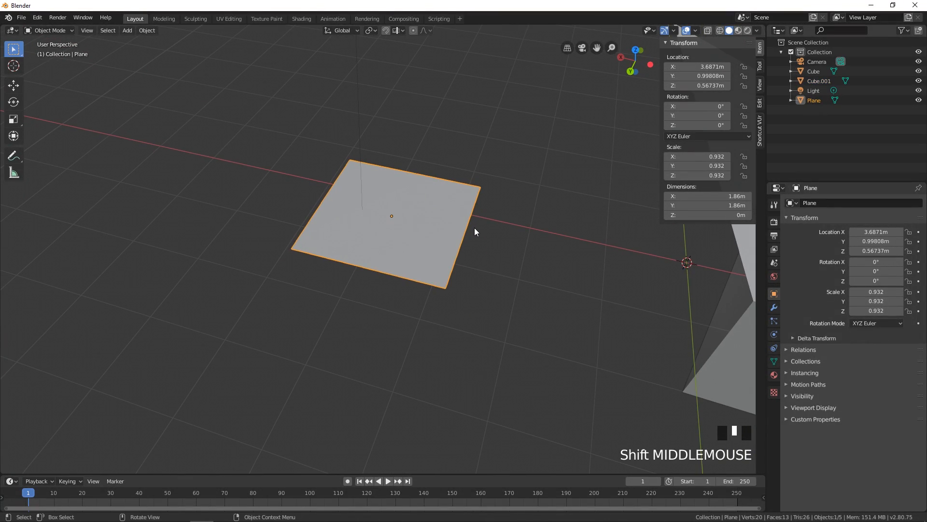
middle_drag(475, 228, 476, 220)
scroll(476, 220, down, 2)
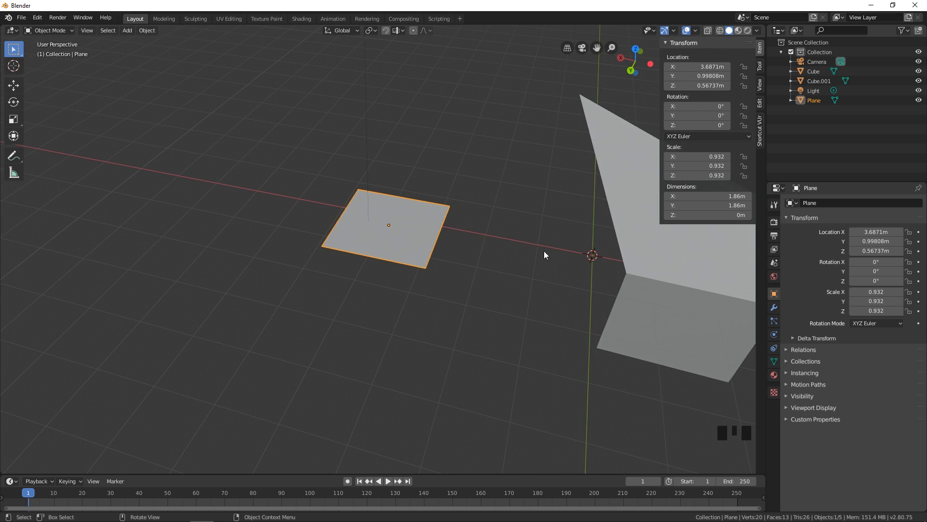
mouse_move(443, 256)
middle_down()
mouse_move(463, 249)
mouse_move(447, 242)
middle_up()
scroll(446, 242, up, 1)
scroll(449, 237, up, 2)
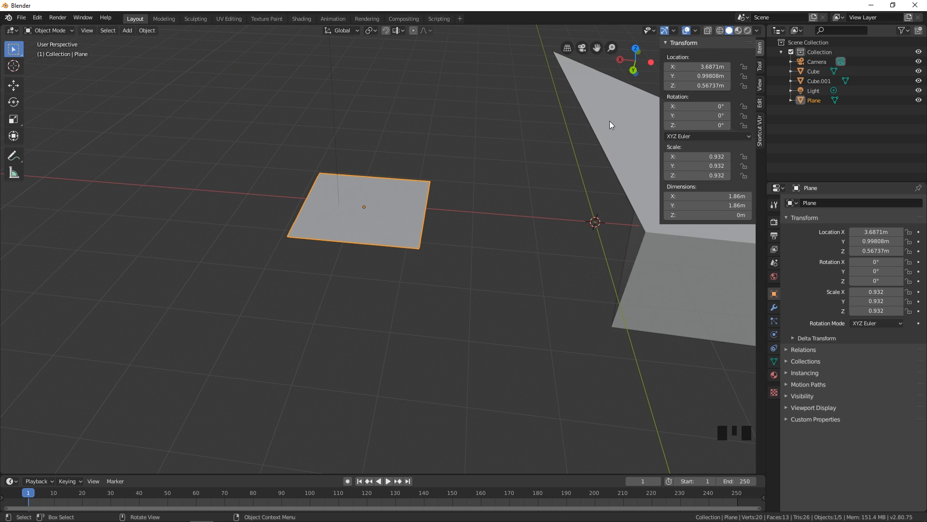
Show the View settings in the sidebar, check the Backface Culling option in the viewport shading options, and deselect the plane.
click(762, 63)
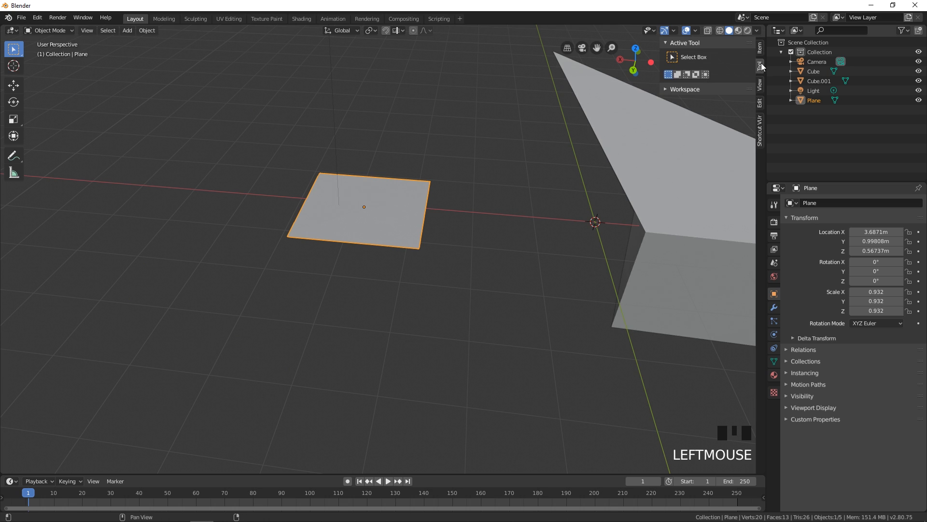
click(760, 85)
click(758, 31)
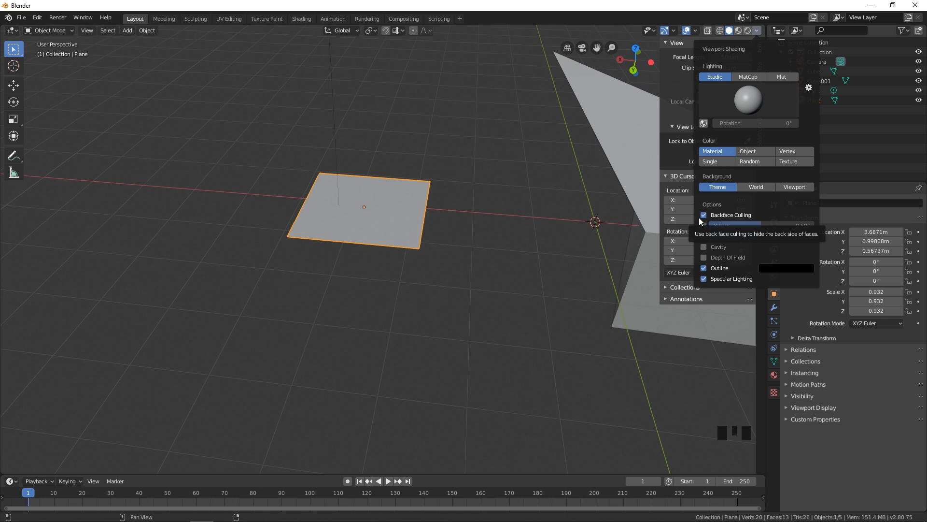
mouse_move(687, 220)
middle_down()
mouse_move(480, 174)
mouse_move(474, 149)
mouse_move(477, 261)
mouse_move(523, 240)
mouse_move(519, 228)
mouse_move(540, 241)
mouse_move(487, 244)
middle_up()
click(479, 161)
scroll(492, 241, up, 1)
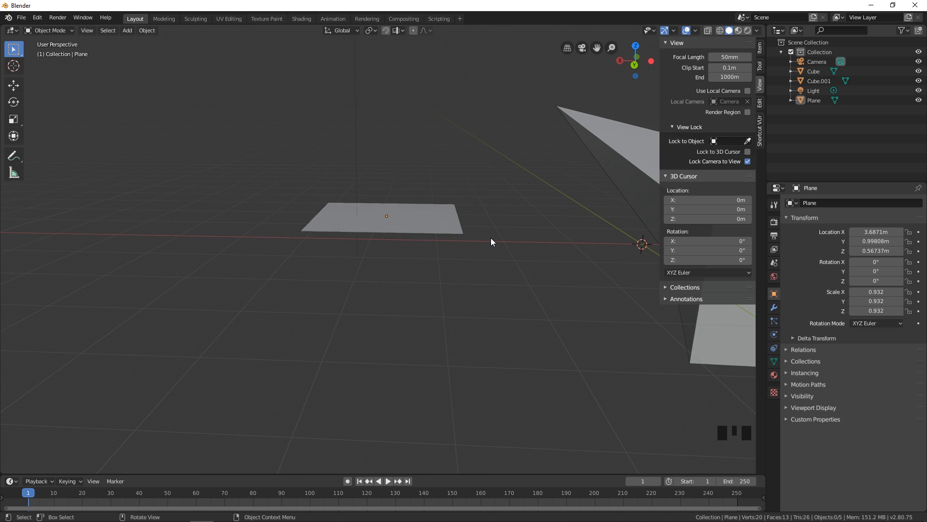
Turn Backface Culling off and on again while viewing the large object's interior.
mouse_move(575, 211)
shift+middle_down()
mouse_move(490, 223)
mouse_move(431, 206)
mouse_move(559, 129)
shift+middle_up()
scroll(434, 224, up, 9)
click(757, 30)
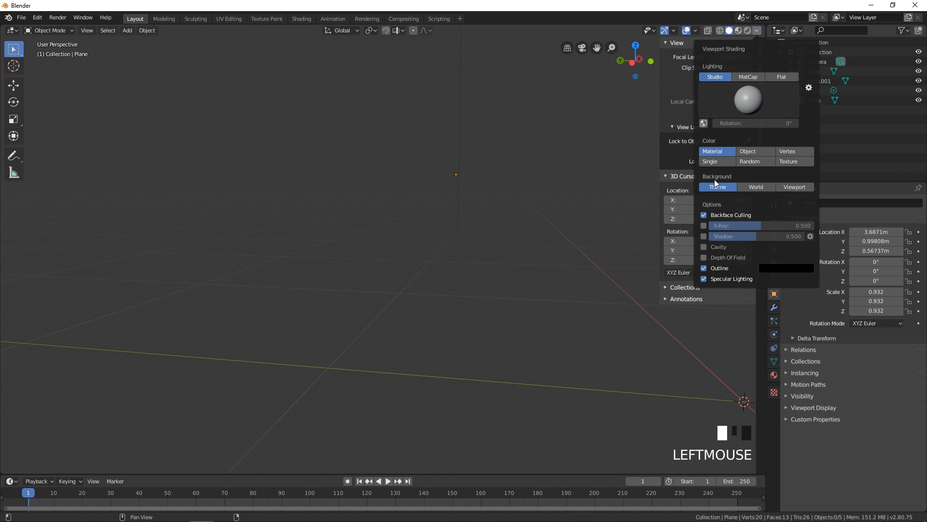
click(705, 215)
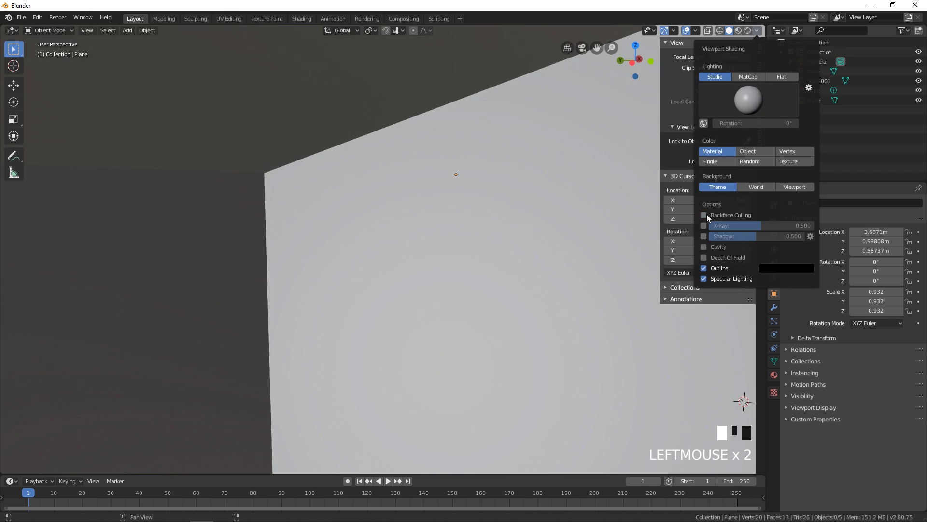
click(705, 215)
scroll(575, 190, down, 1)
middle_drag(575, 189, 593, 196)
scroll(539, 199, down, 4)
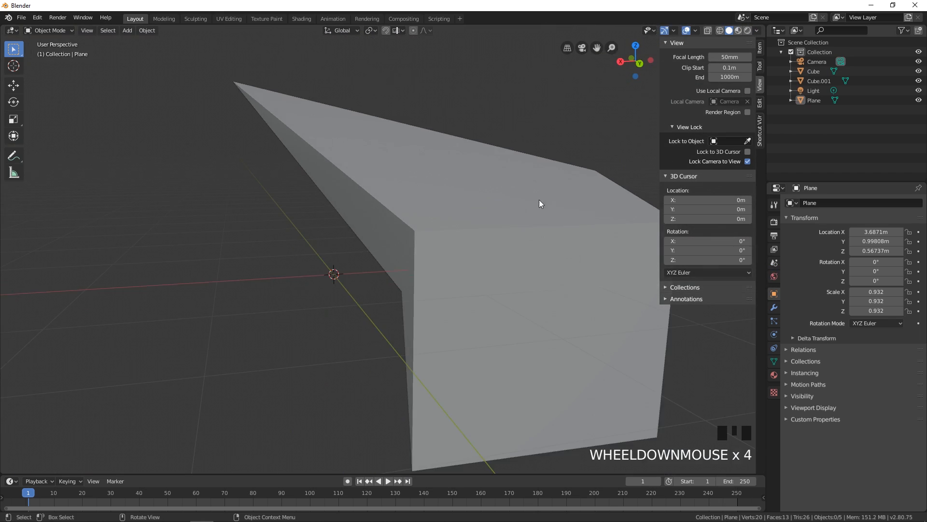
scroll(539, 199, down, 3)
shift+middle_drag(507, 196, 526, 186)
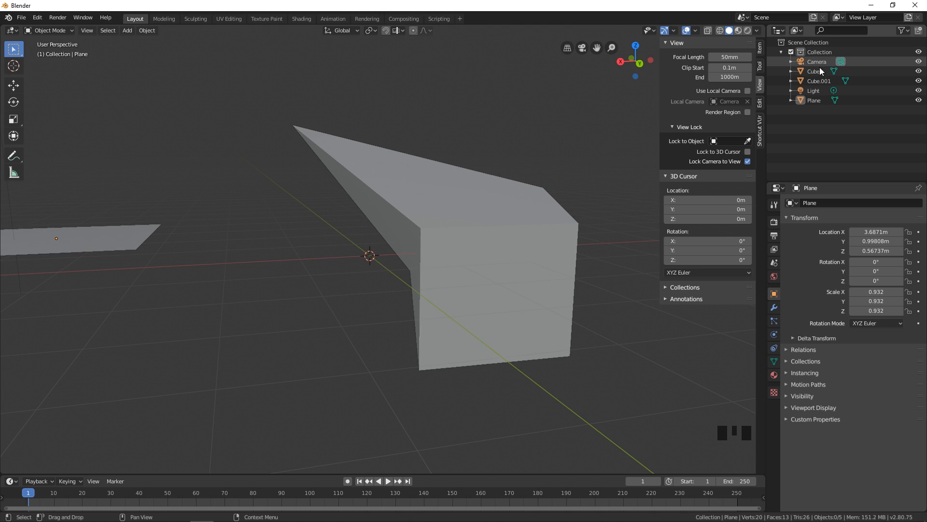
Collapse and expand Collection in the outliner, leaving it collapsed.
click(813, 125)
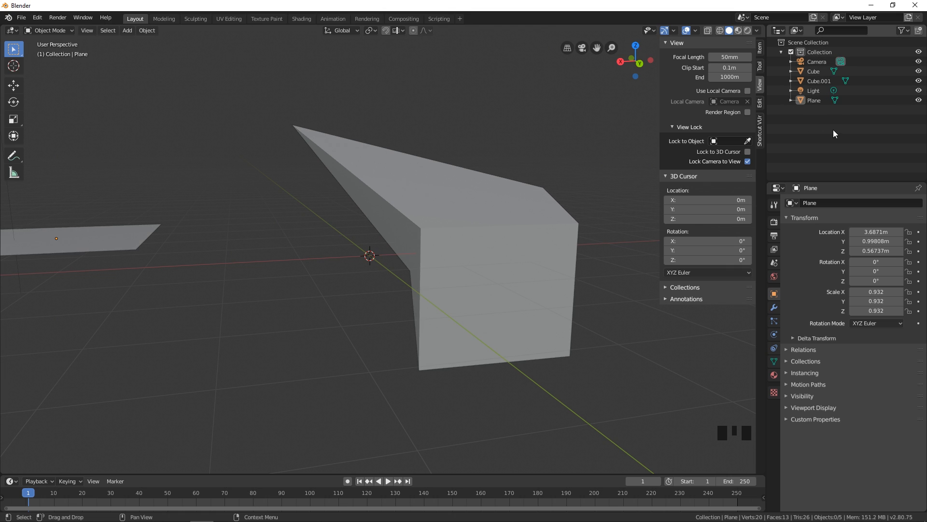
click(781, 52)
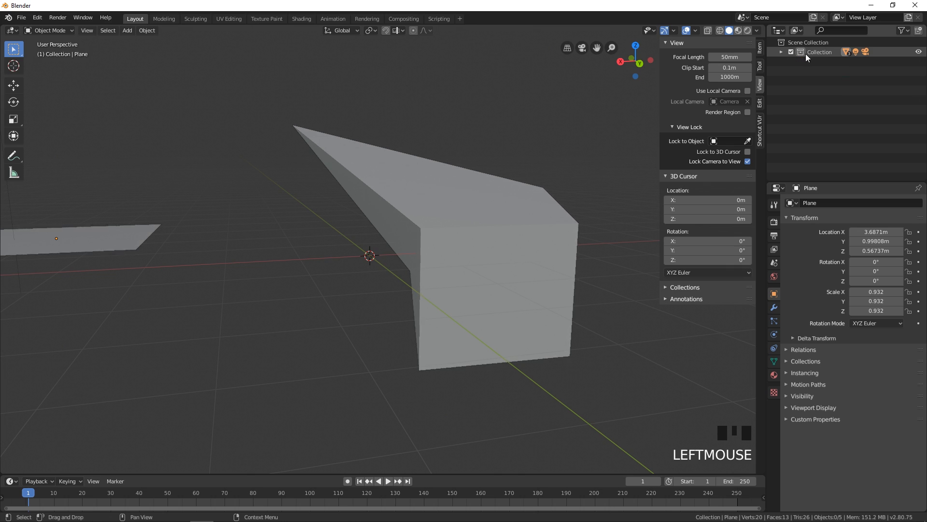
click(781, 51)
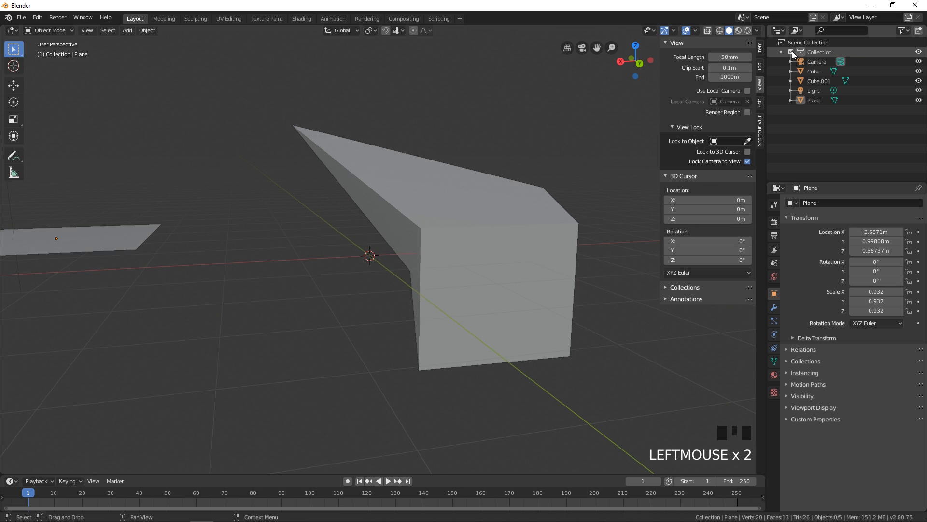
click(781, 52)
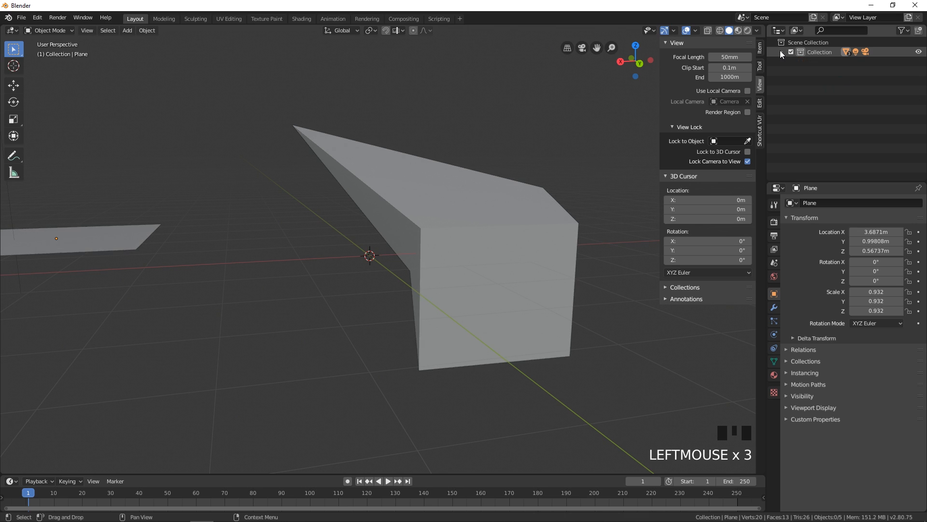
Delete Collection from the outliner and undo the deletion.
click(830, 53)
right_click(830, 53)
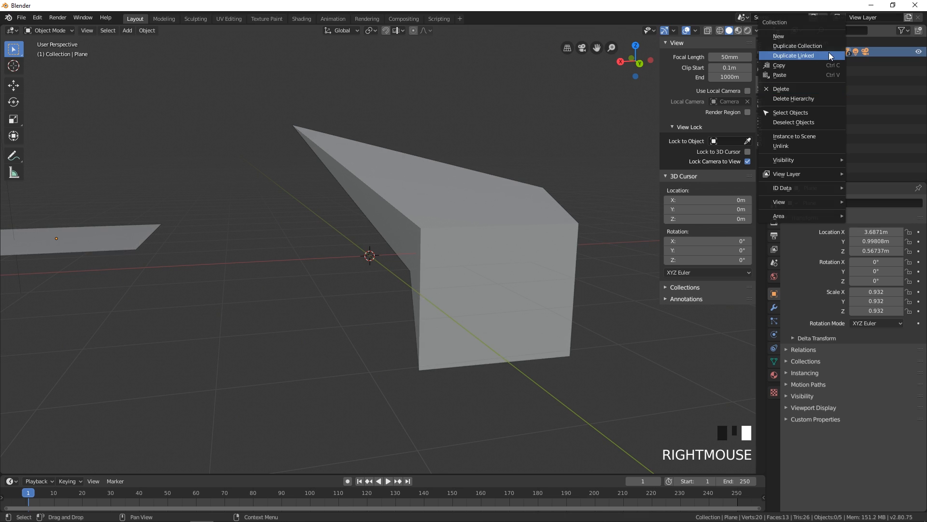
click(803, 89)
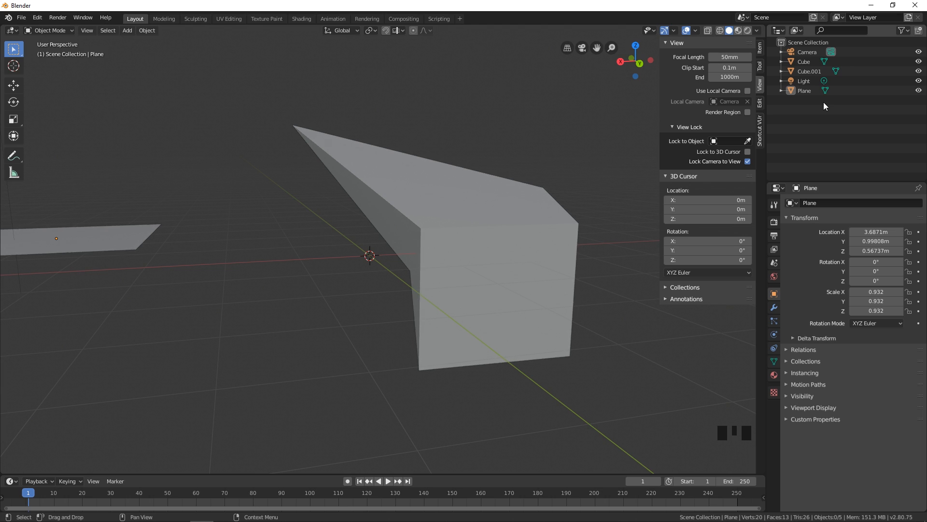
key(ctrl+z)
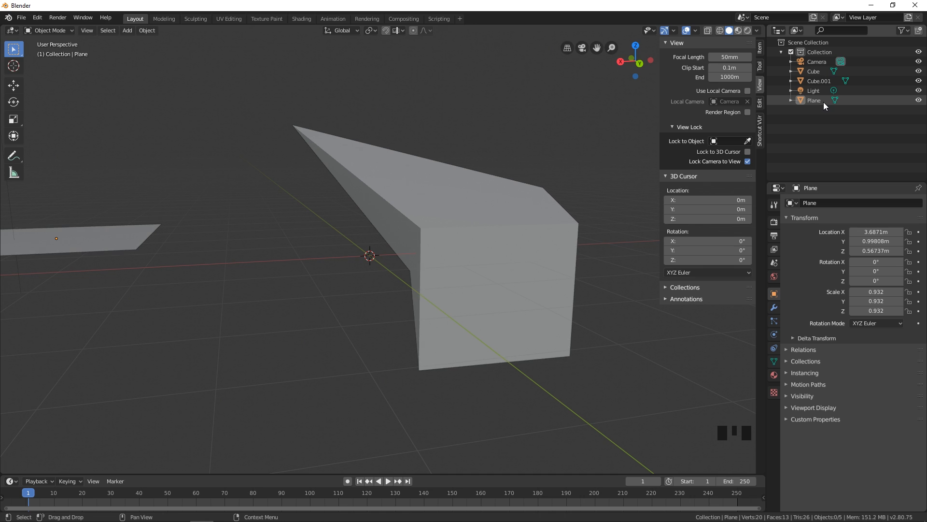
Toggle the restored Collection's object list in the outliner, leaving it folded up.
click(827, 121)
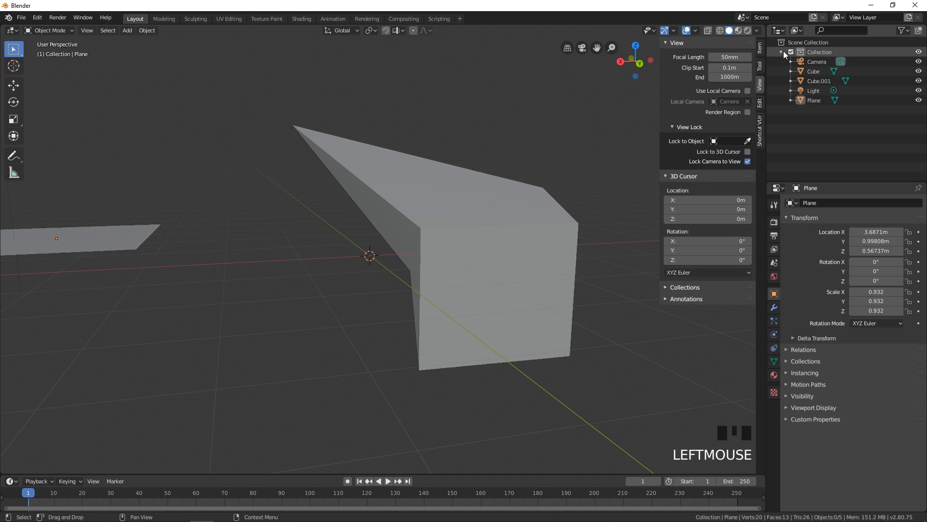
click(782, 51)
click(781, 51)
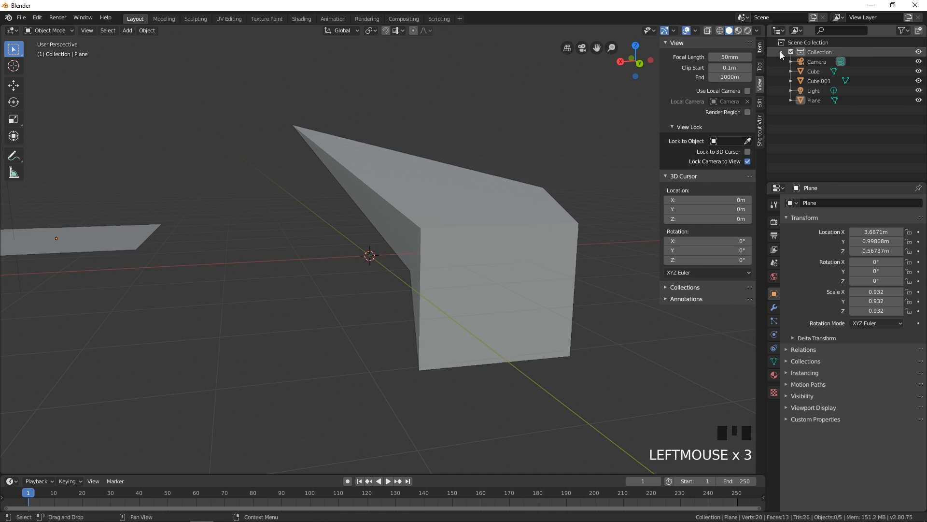
click(781, 51)
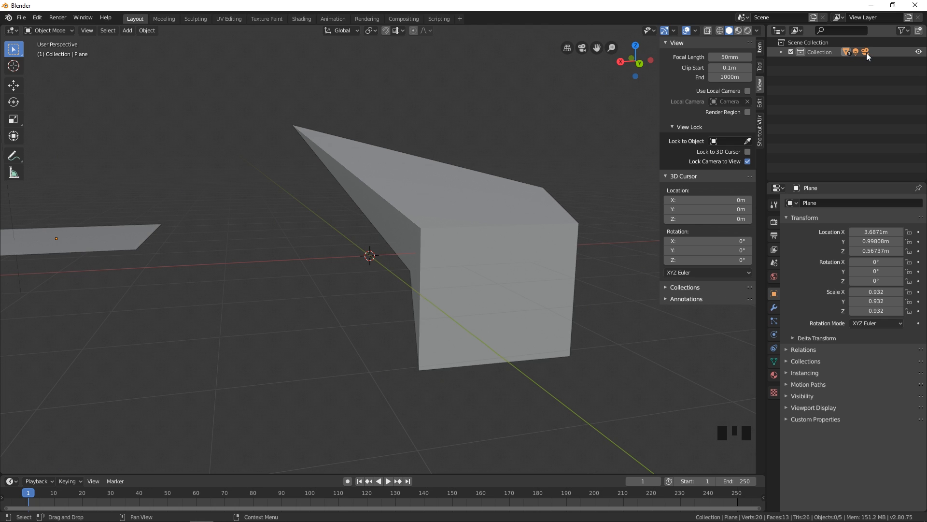
Hide and show Collection's objects in the viewport twice, leaving them visible.
click(919, 52)
click(918, 52)
click(918, 52)
click(918, 51)
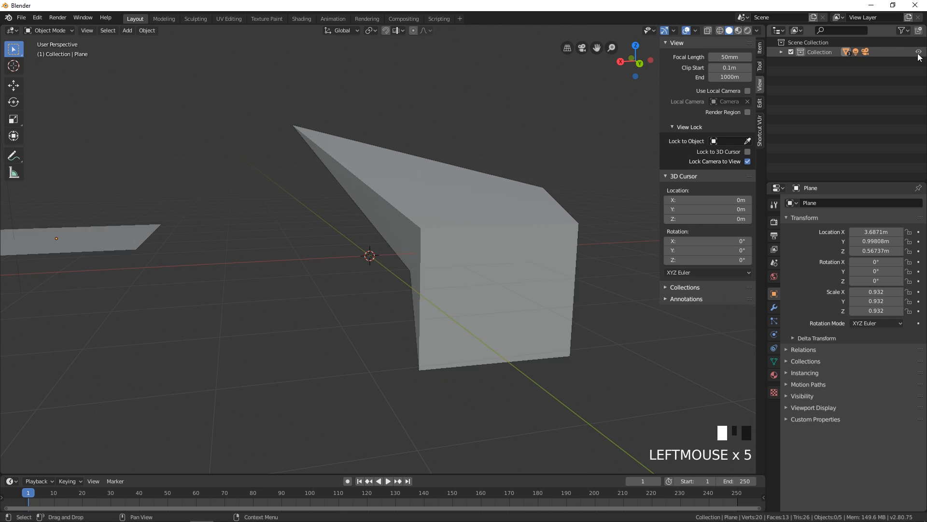
Add two new empty collections to the Scene Collection.
right_click(859, 77)
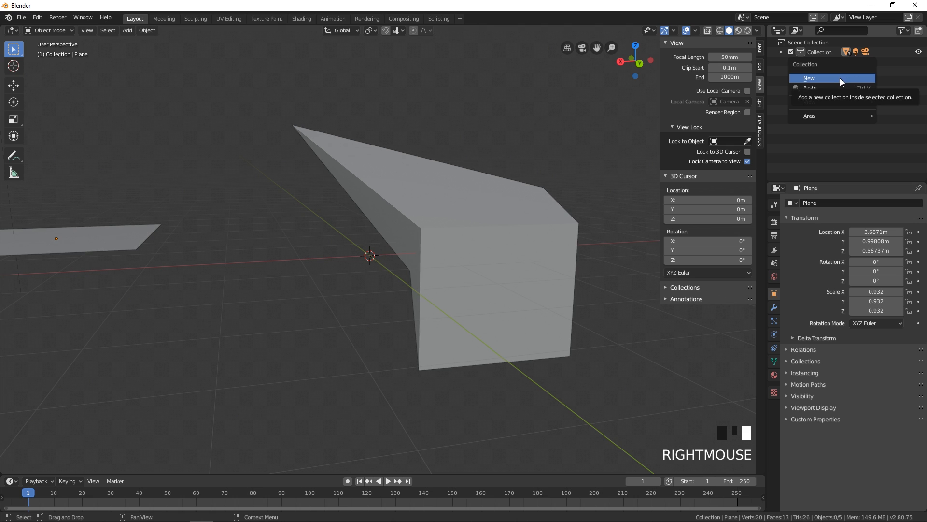
click(839, 77)
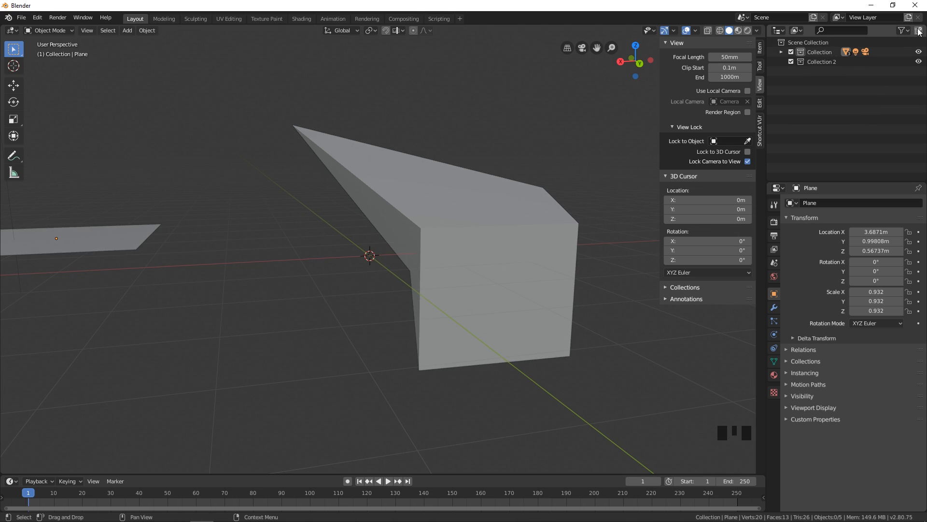
click(919, 30)
Select Cube in the viewport and move it to Collection 3.
scroll(576, 216, down, 2)
click(514, 219)
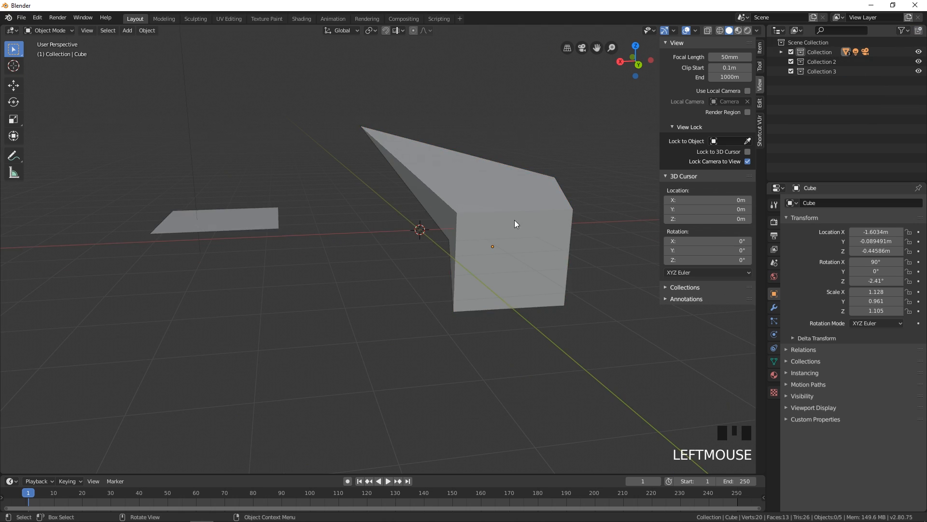
click(513, 222)
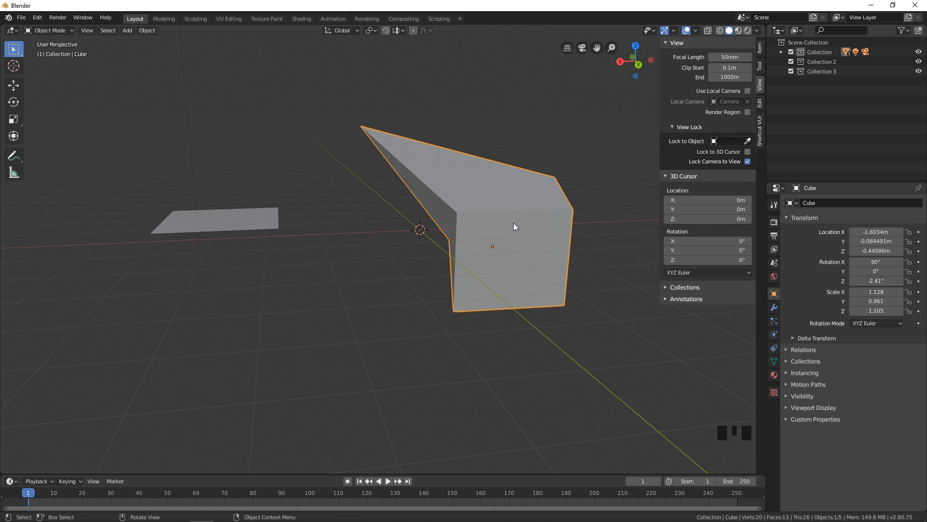
key(m)
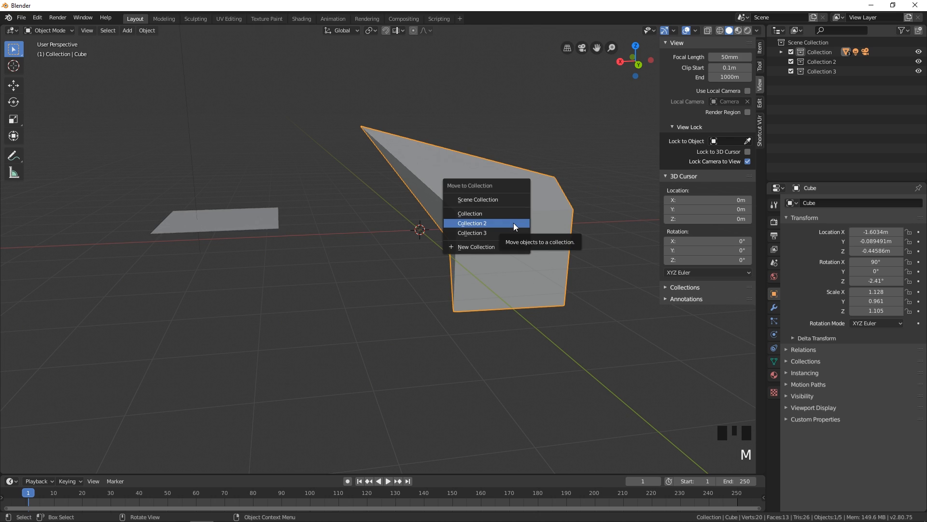
click(489, 232)
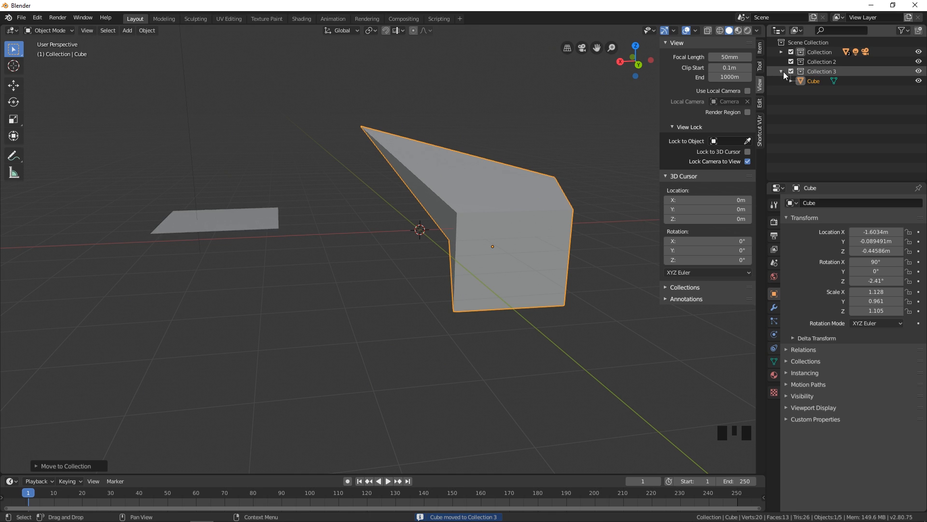
Bring up the Move to Collection choices for the plane, dismiss them, and collapse Collection 3 in the outliner.
click(220, 218)
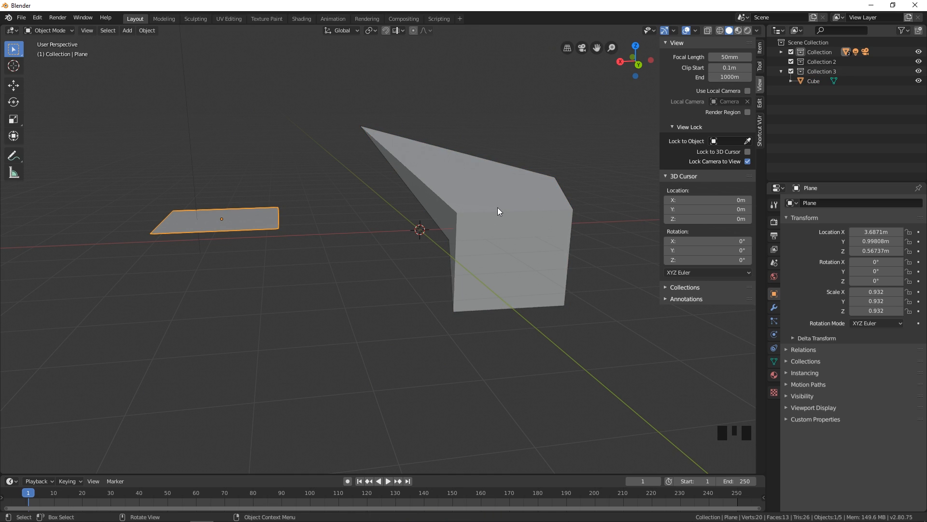
key(m)
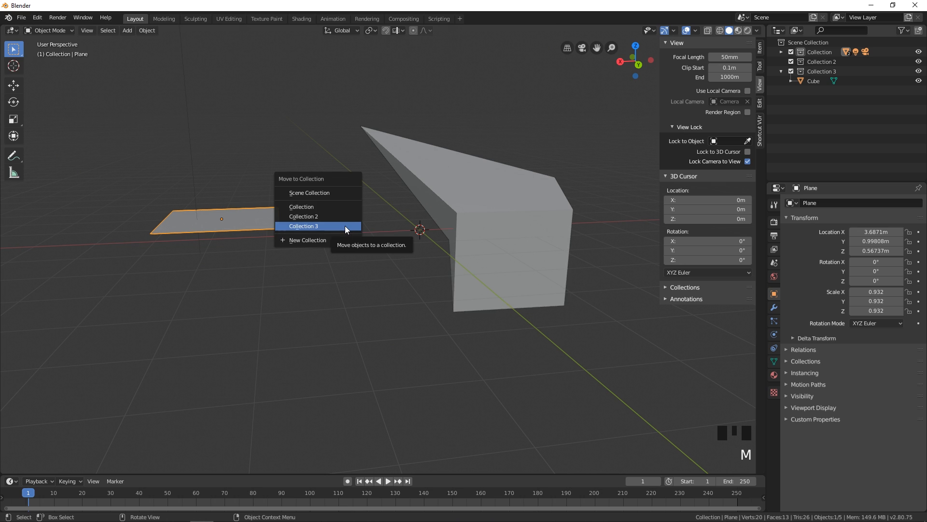
click(782, 72)
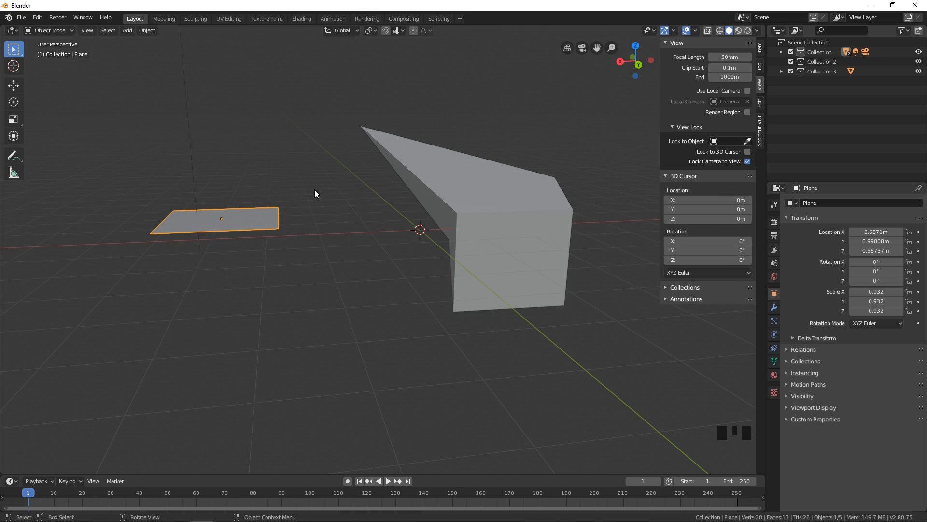
Select the plane and Cube alternately to compare which collection the outliner highlights.
click(299, 178)
click(250, 218)
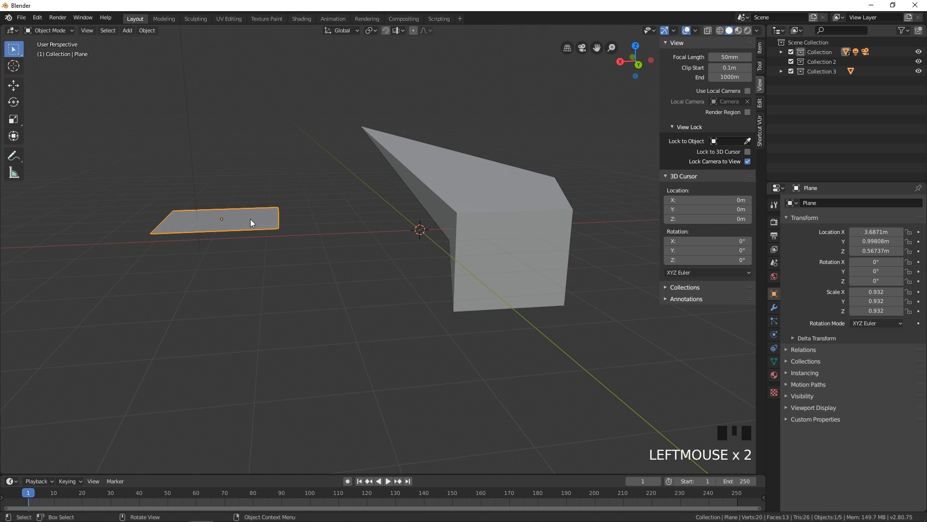
click(459, 180)
click(271, 224)
click(507, 180)
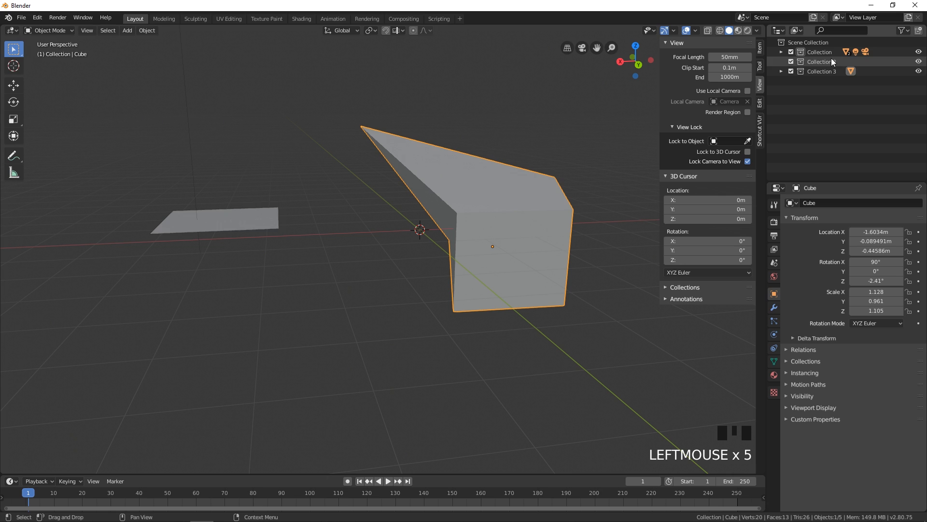
Select the plane again and expand Collection in the outliner to locate it.
click(218, 228)
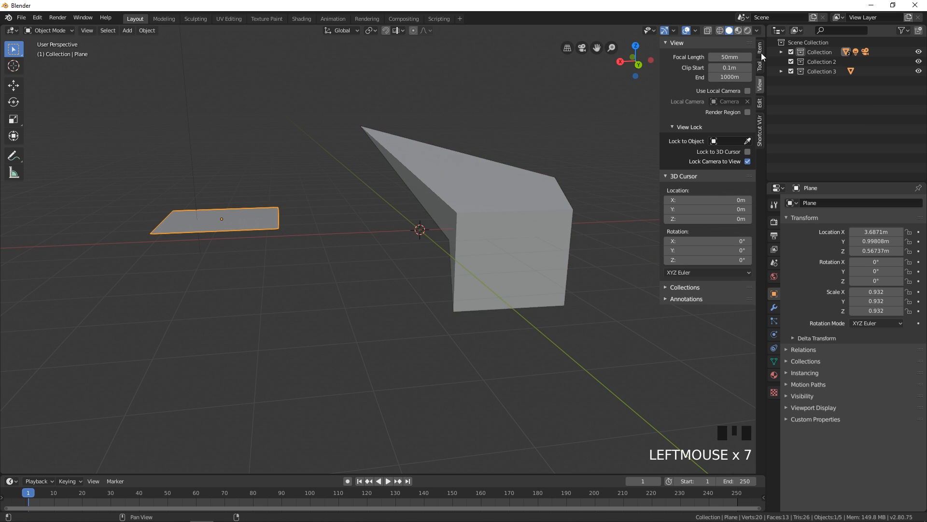
click(781, 52)
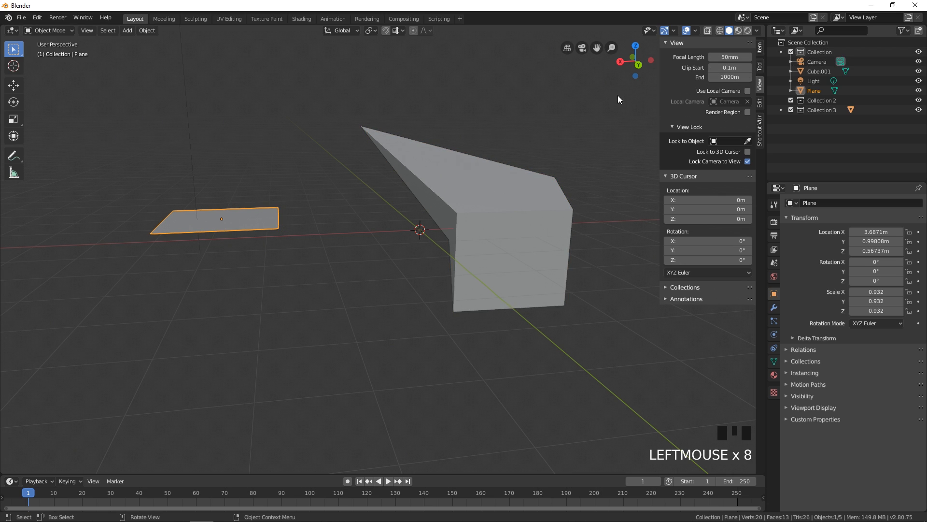
middle_drag(604, 107, 581, 114)
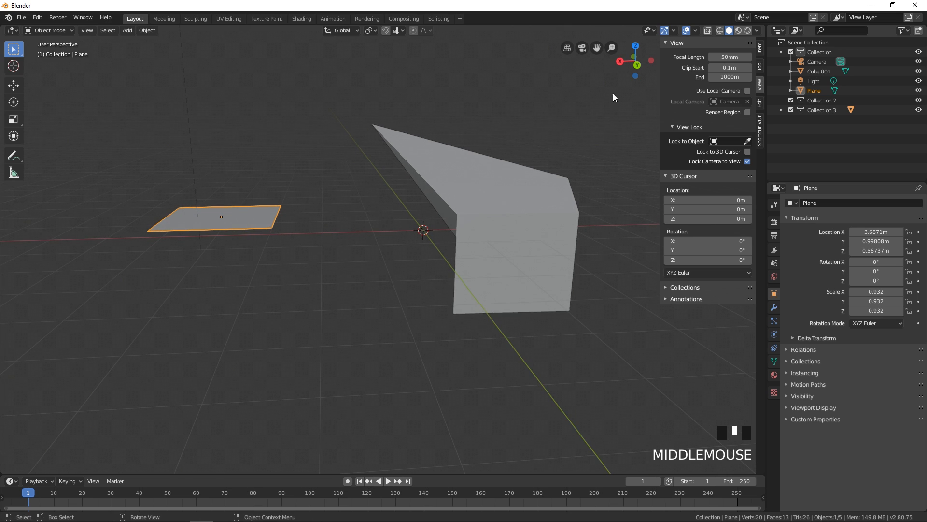
Show the outliner's selectability toggles and make Cube.001 unselectable.
click(654, 31)
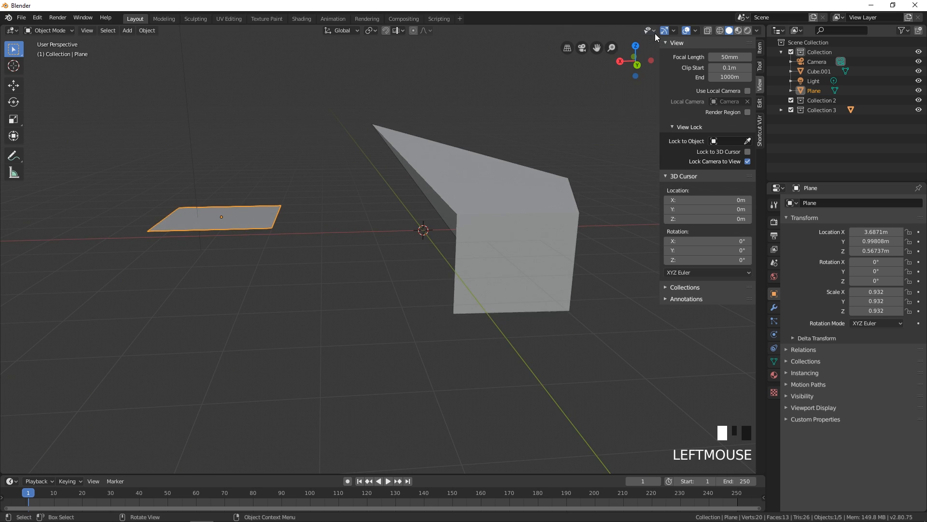
click(907, 30)
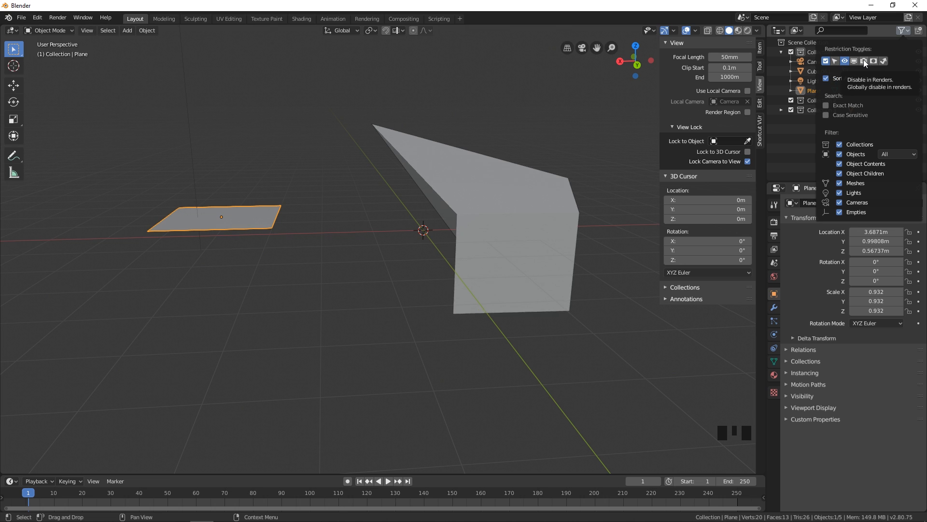
click(836, 59)
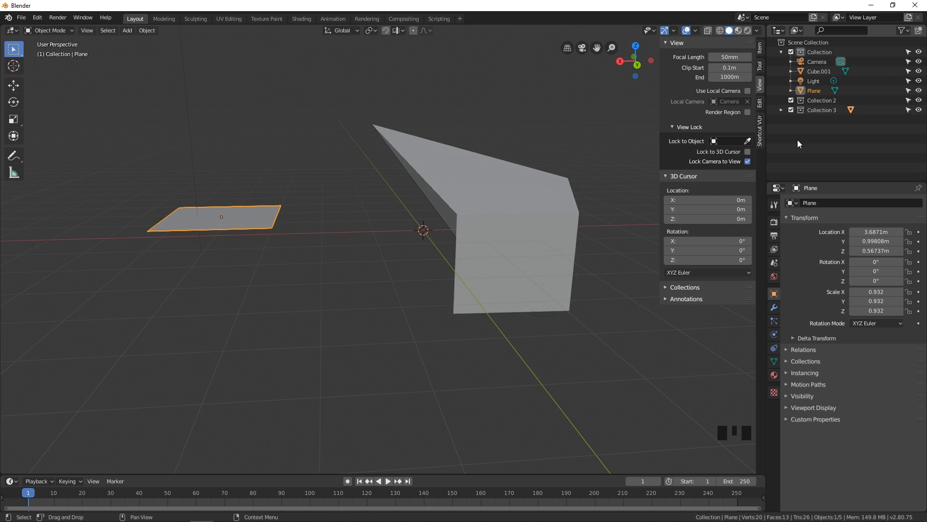
click(908, 72)
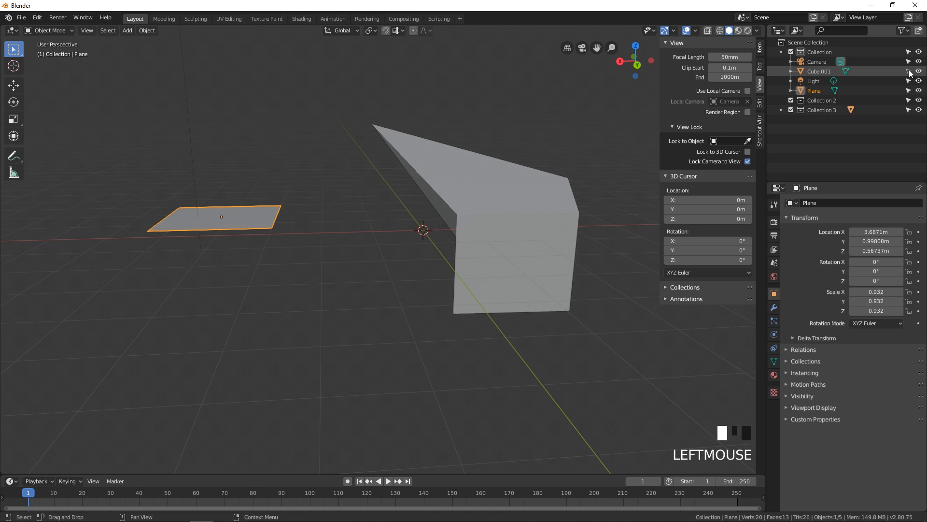
Select all selectable objects in the viewport to test the Cube.001 restriction, and clear the selection.
scroll(596, 235, down, 3)
double_click(385, 182)
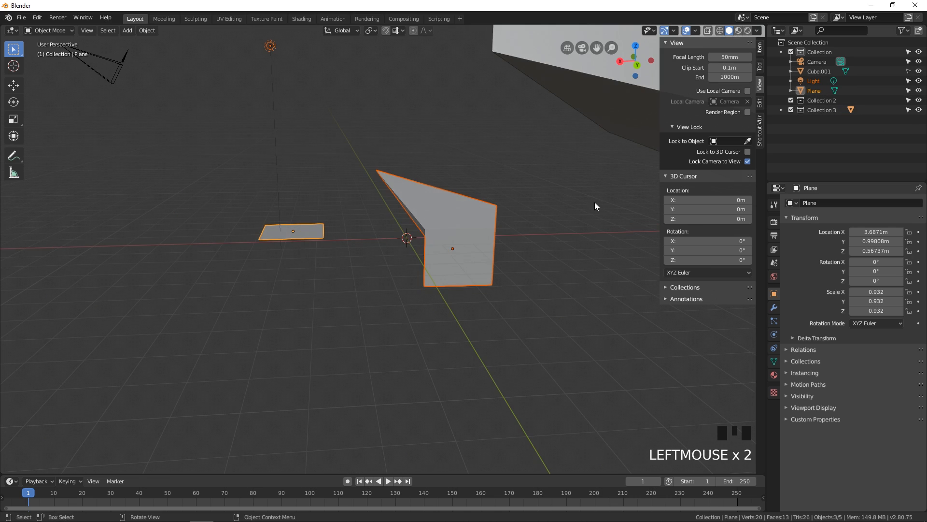
click(517, 246)
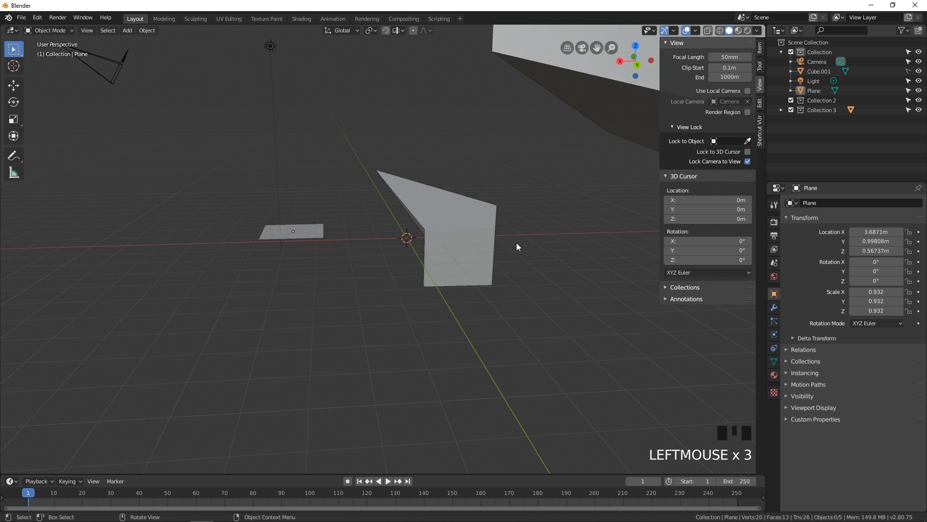
Make Cube.001 selectable again and hide the outliner's selectability toggles.
click(909, 72)
click(903, 31)
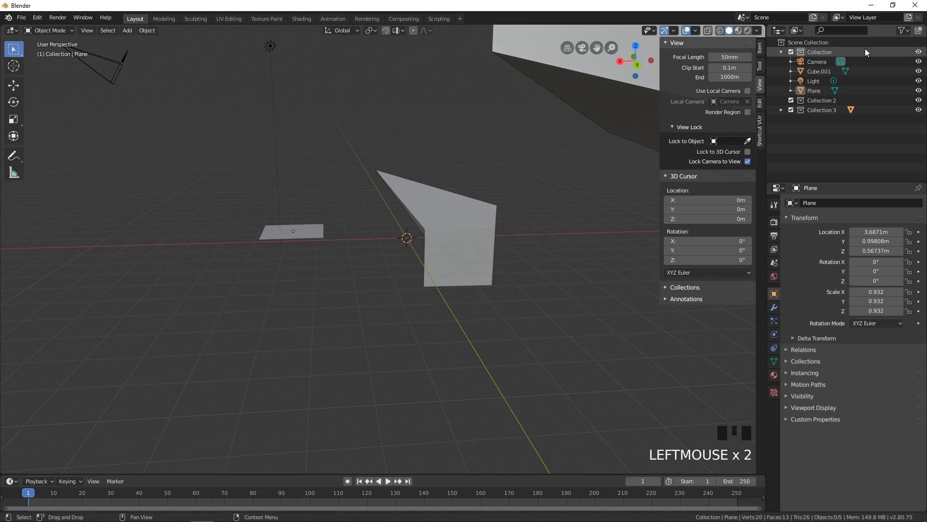
Switch the outliner to the Blender File display mode and expand Materials and Meshes.
click(800, 31)
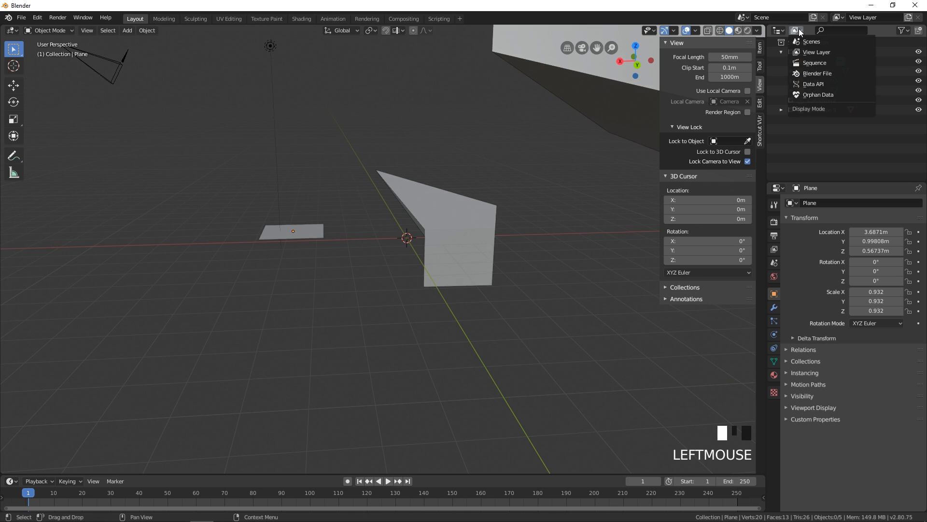
click(824, 74)
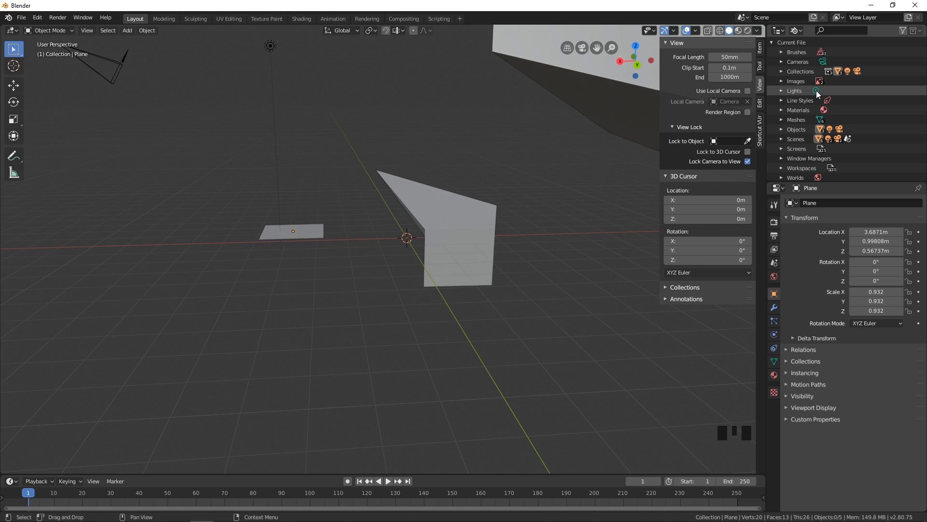
click(781, 111)
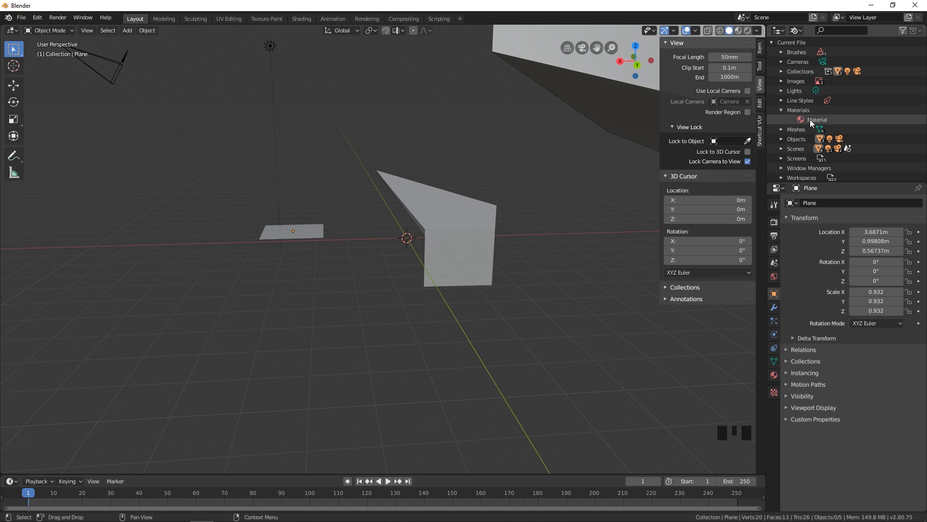
click(781, 129)
scroll(802, 129, down, 2)
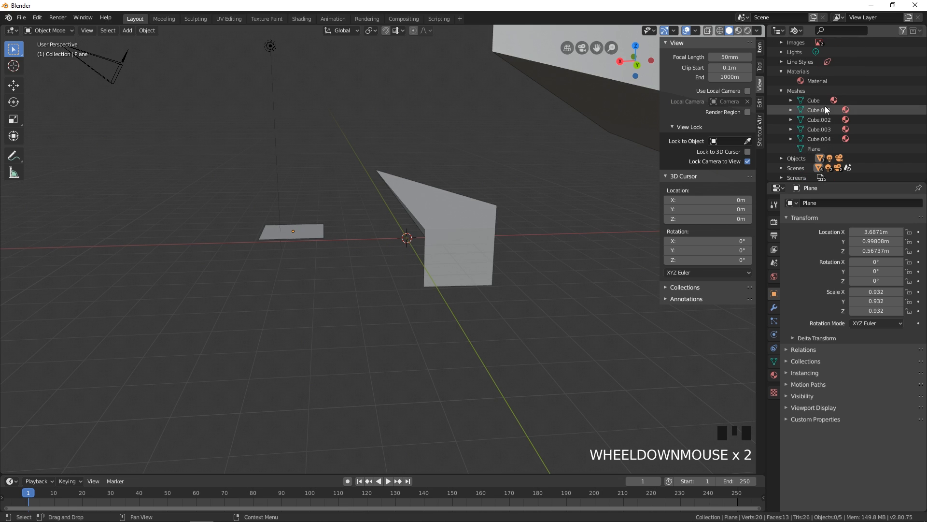
Check the material inside the Cube.003 mesh data and delete that mesh from the file.
click(791, 129)
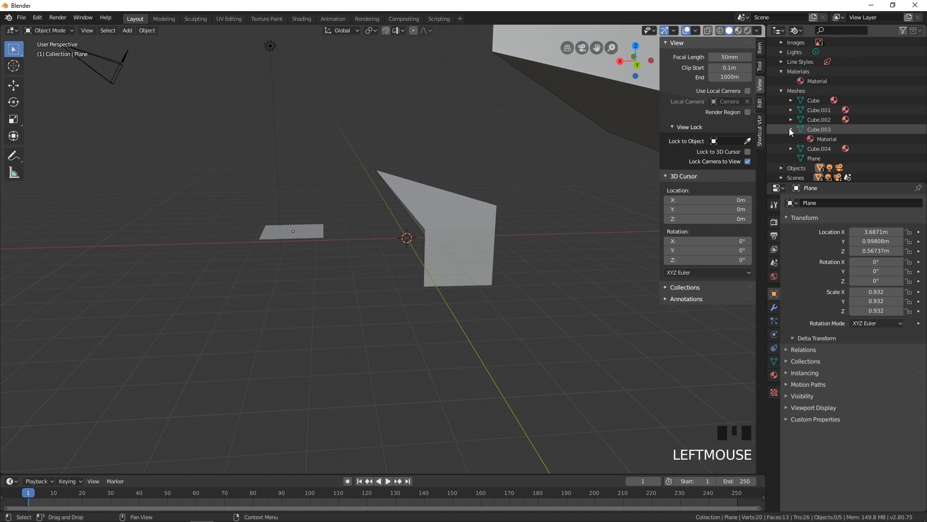
click(791, 129)
click(814, 129)
right_click(813, 129)
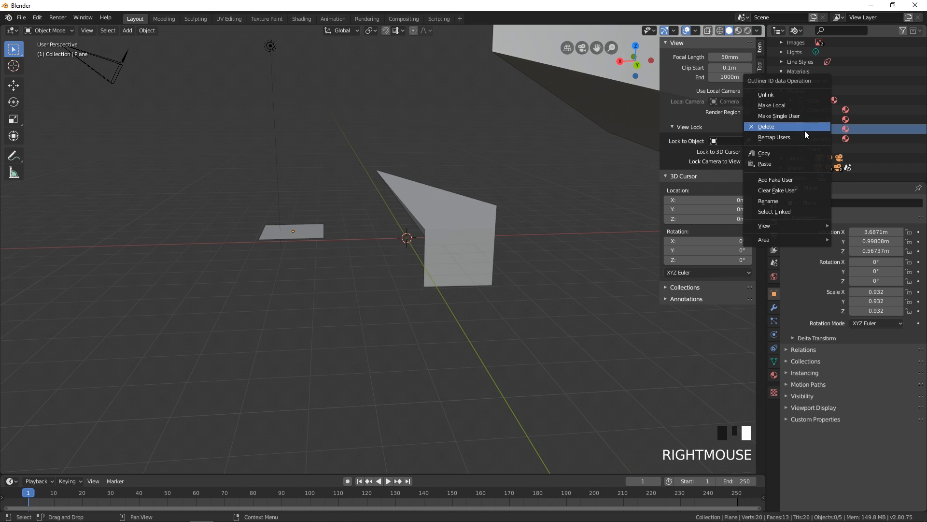
click(798, 126)
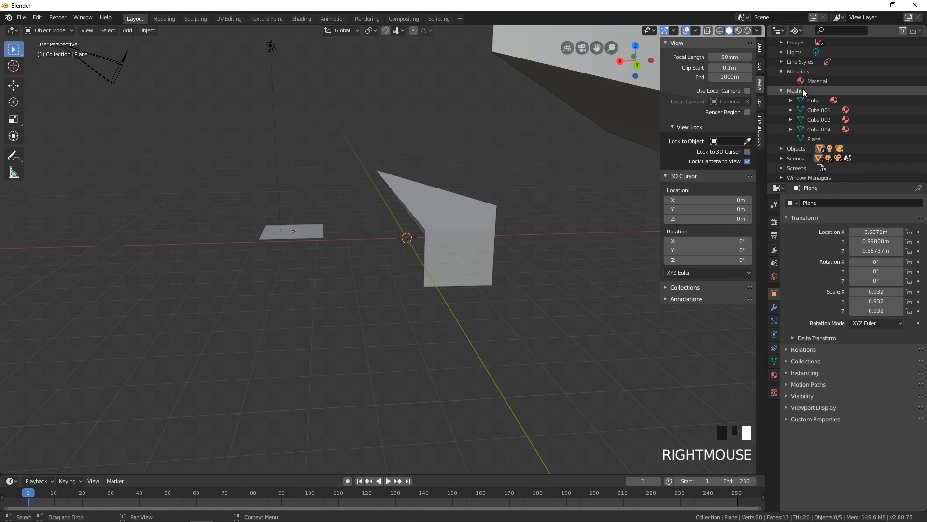
Collapse the Meshes group and return the outliner to the View Layer display mode.
click(782, 91)
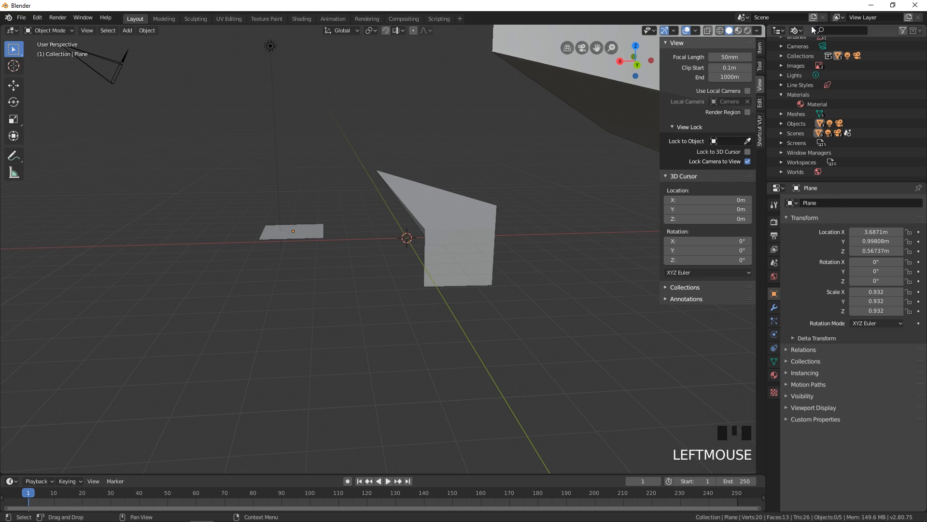
click(798, 32)
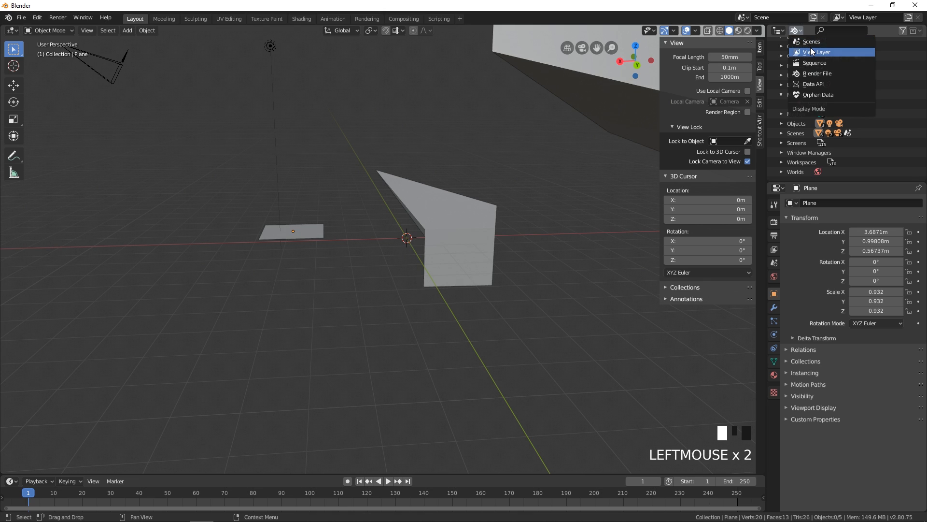
click(811, 51)
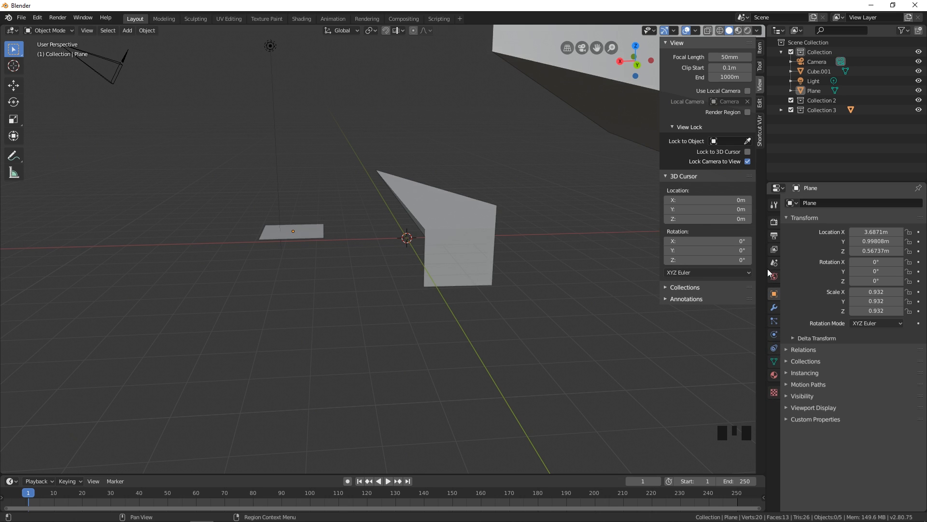
Show the render properties, try the Cycles render engine, and set it back to Eevee.
click(773, 223)
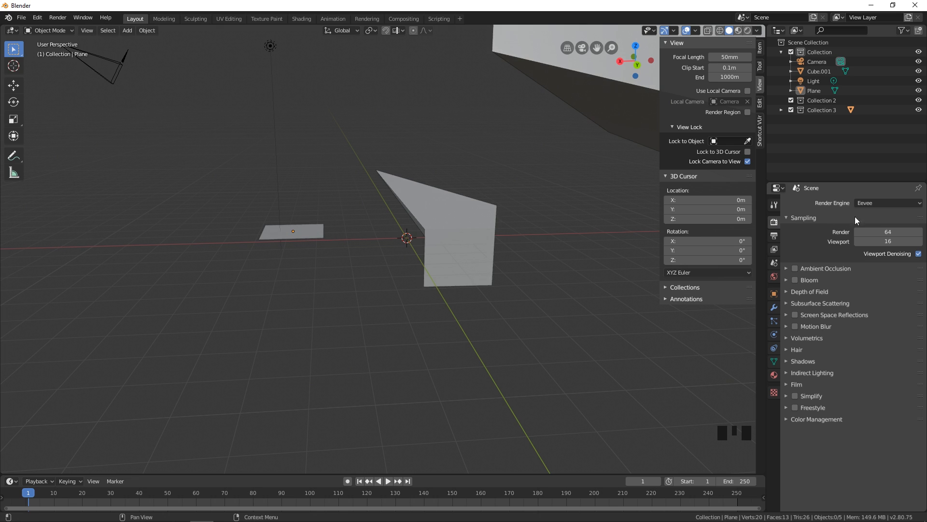
click(868, 204)
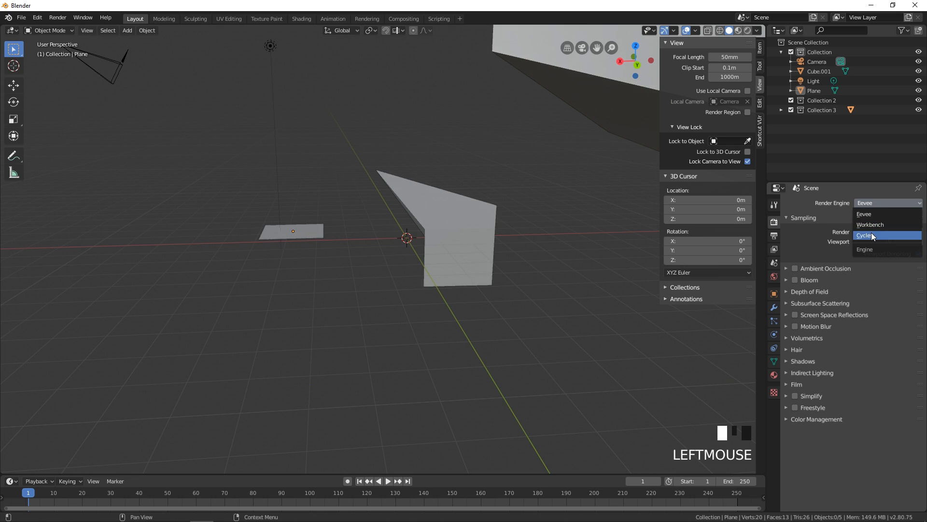
click(871, 235)
drag(870, 206, 871, 216)
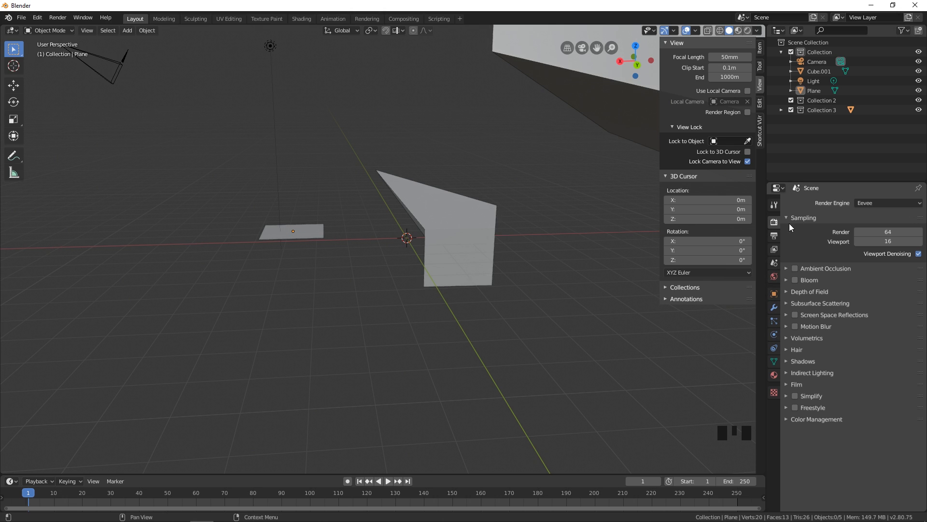
Look through the camera and change the output resolution to 1623 by 1101 px.
click(774, 236)
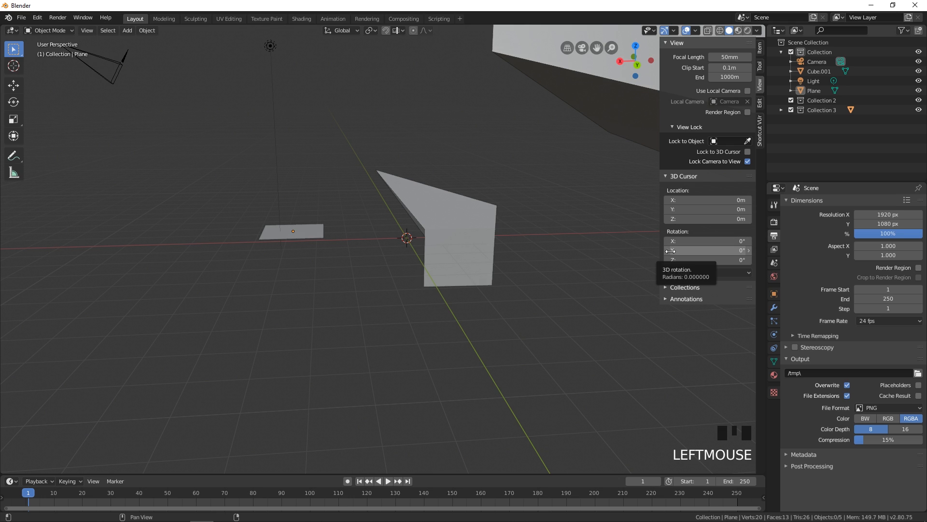
key(KP_0)
drag(898, 224, 877, 214)
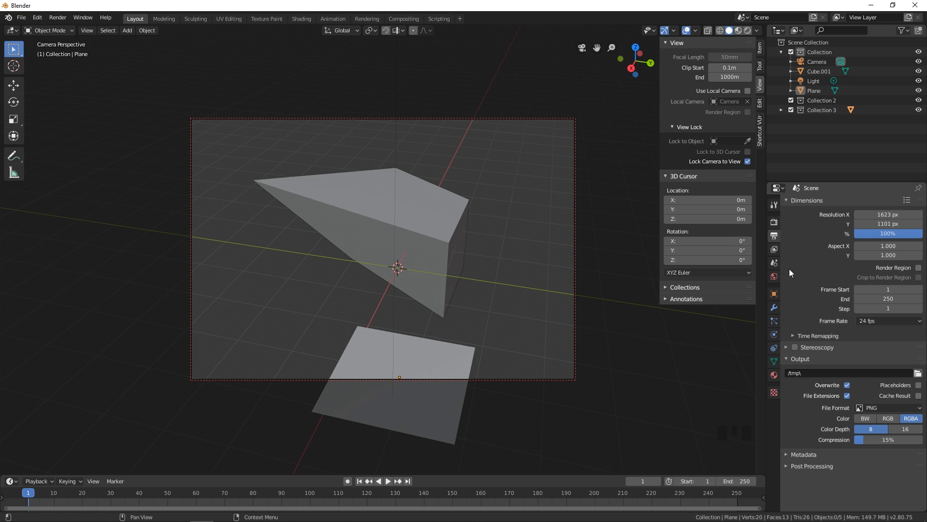
Leave the camera view and select Cube in the viewport.
middle_drag(558, 301, 506, 293)
key(KP_0)
click(514, 291)
scroll(514, 291, up, 4)
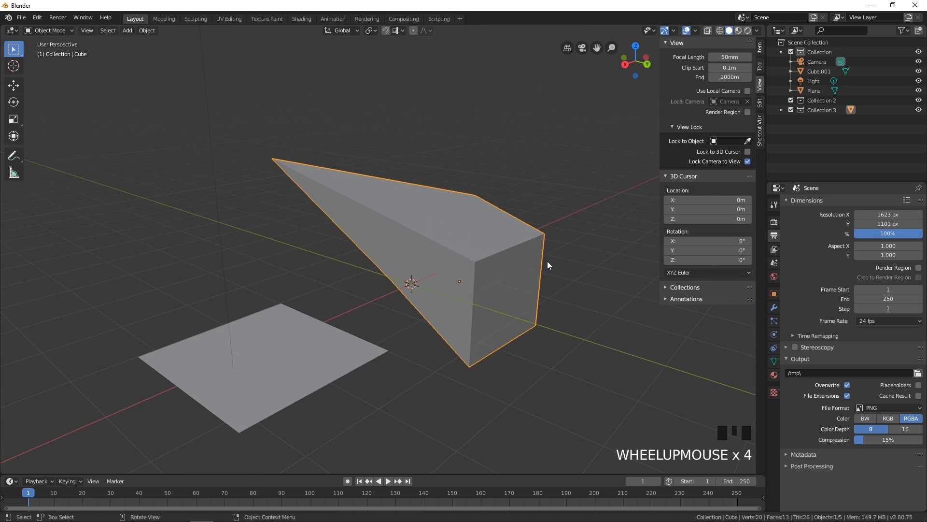
shift+middle_drag(546, 263, 507, 269)
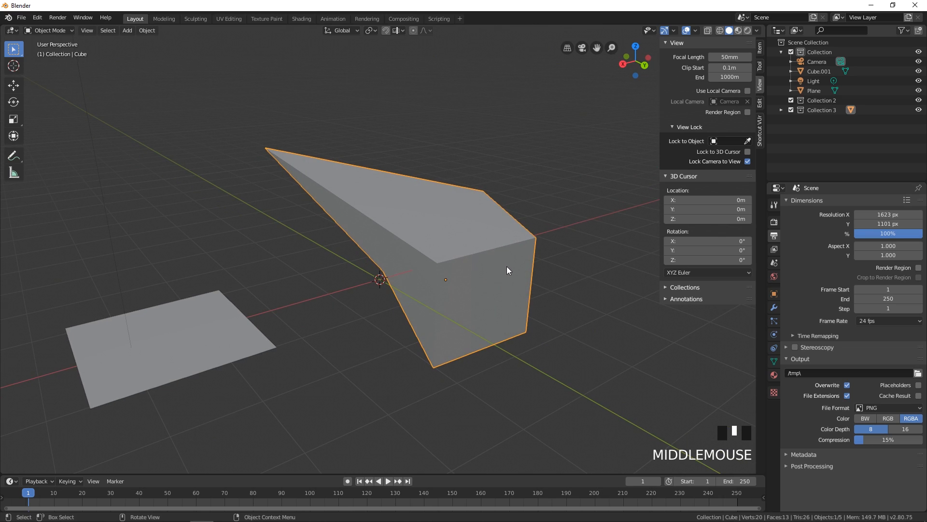
Add a Bevel modifier to Cube with a width of 0.28 m and 3 segments.
click(774, 308)
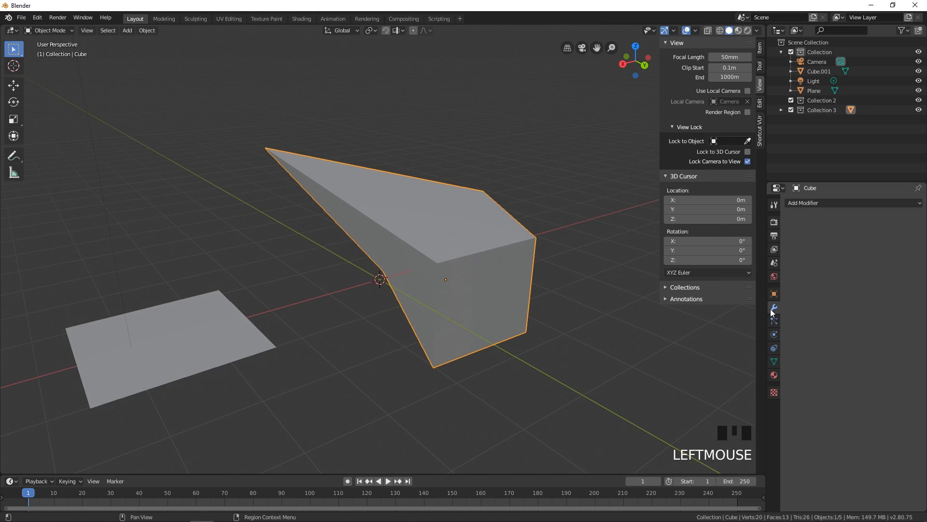
click(798, 204)
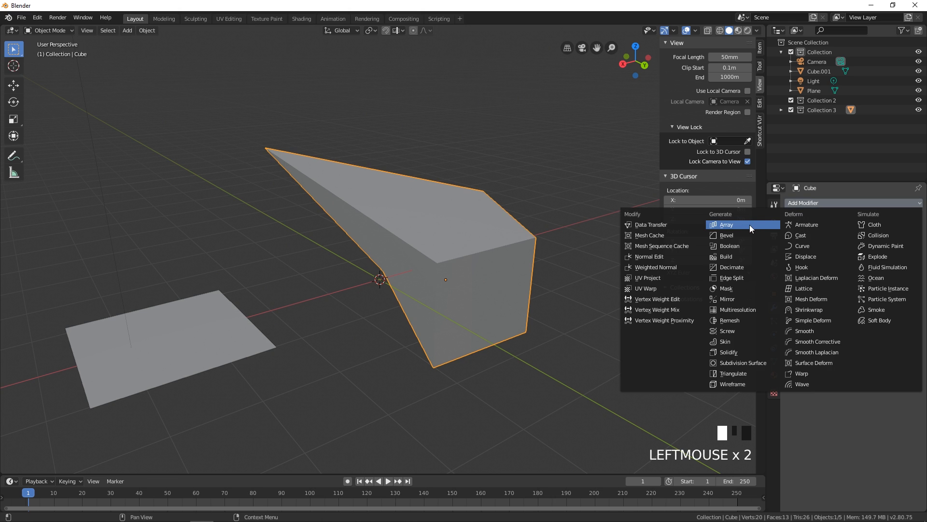
click(727, 235)
scroll(490, 260, up, 3)
drag(819, 246, 842, 245)
click(848, 256)
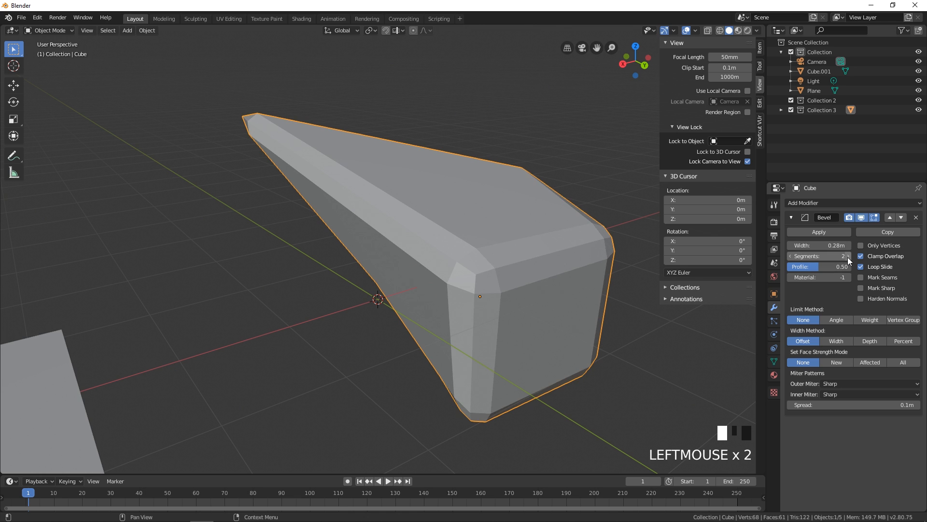
click(848, 257)
middle_drag(628, 273, 563, 281)
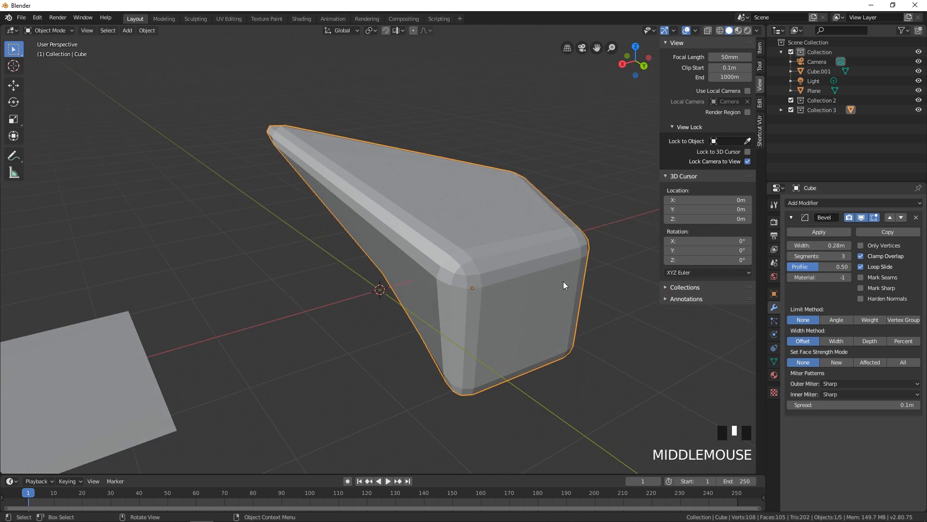
scroll(616, 272, down, 2)
Add an Array modifier to Cube below the Bevel and view the duplicated shape.
click(814, 203)
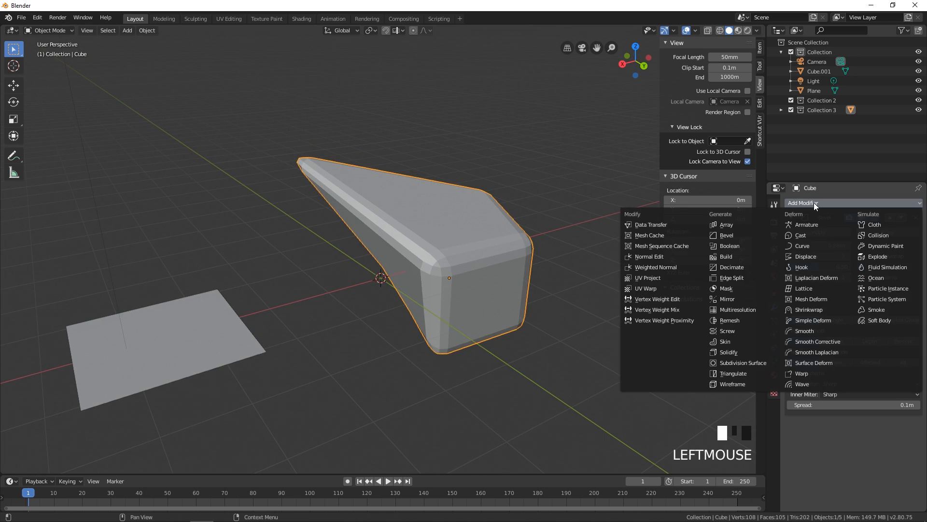
click(739, 226)
middle_drag(482, 275, 679, 260)
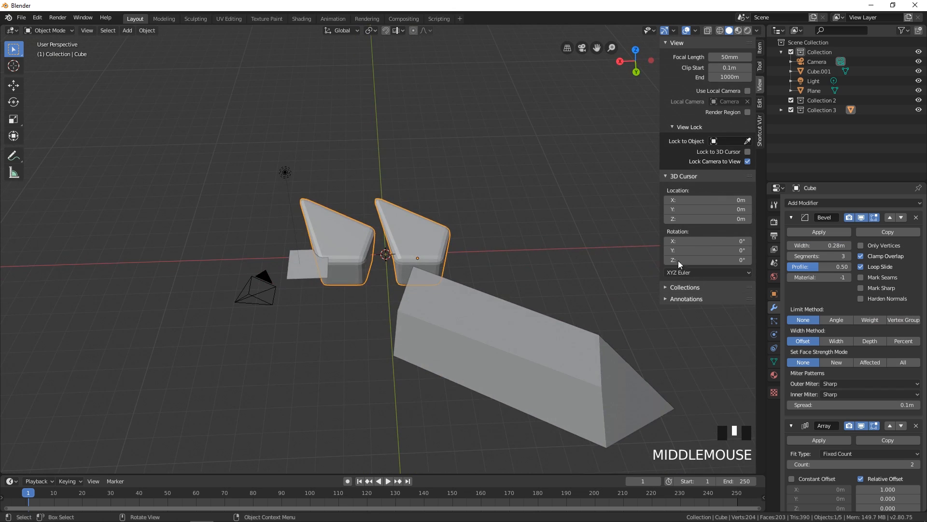
Raise the Bevel modifier's segment count to preview smoother edges, and lower it back to 3.
click(849, 256)
click(849, 256)
click(850, 256)
click(849, 257)
click(850, 256)
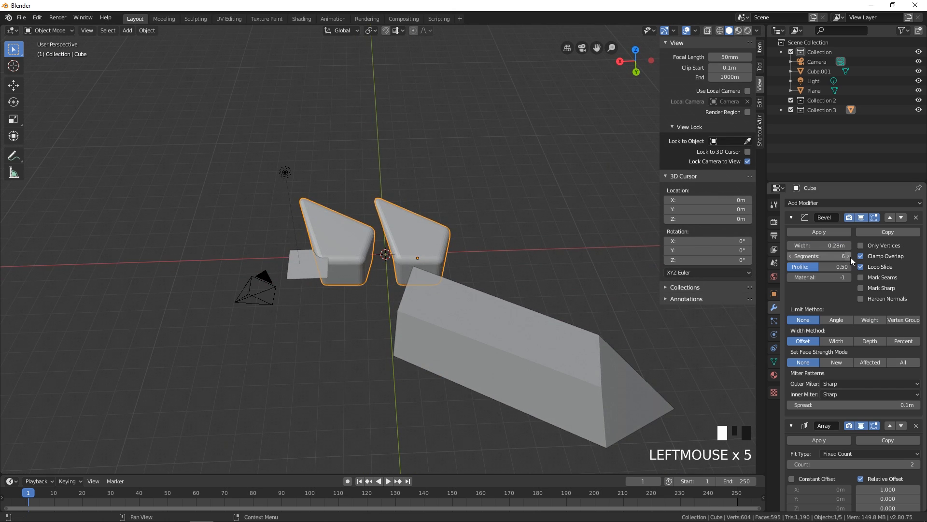
click(791, 257)
click(791, 257)
click(791, 257)
click(791, 257)
Collapse the Bevel modifier's settings and set the Array modifier's count to 5.
click(791, 217)
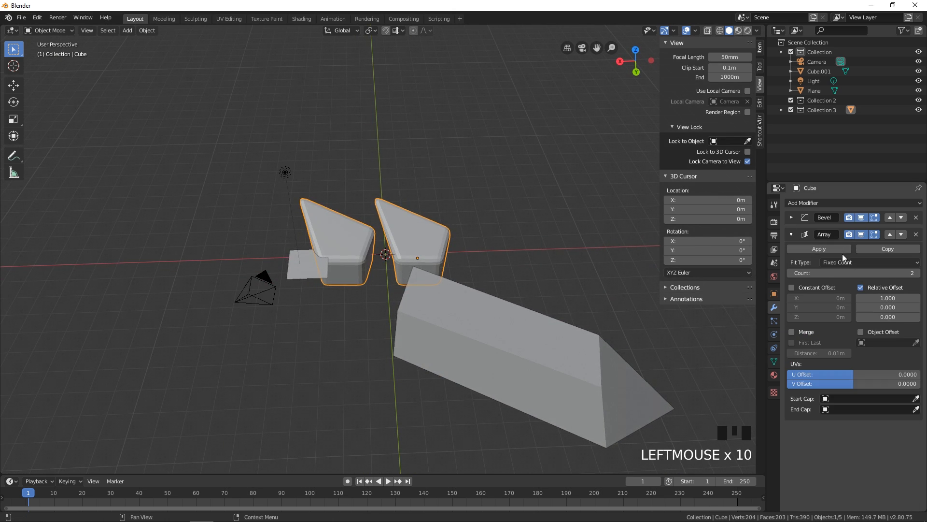
click(916, 273)
click(916, 273)
click(916, 273)
middle_drag(590, 236, 631, 216)
Expand the Bevel modifier's settings and set its width to 0.46 m with 5 segments.
click(792, 217)
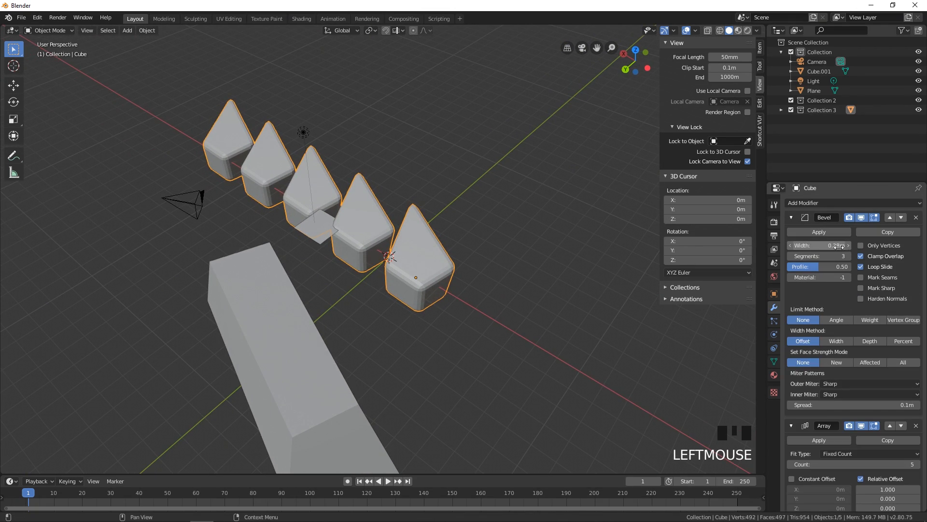
mouse_move(840, 246)
mouse_down()
mouse_move(823, 247)
mouse_move(860, 247)
mouse_move(850, 257)
mouse_move(836, 246)
mouse_move(872, 246)
mouse_move(856, 245)
mouse_up()
click(849, 256)
click(849, 256)
middle_drag(532, 282, 469, 275)
scroll(405, 278, up, 5)
shift+middle_drag(416, 310, 551, 301)
shift+scroll(512, 242, down, 2)
scroll(520, 274, down, 2)
drag(821, 246, 801, 246)
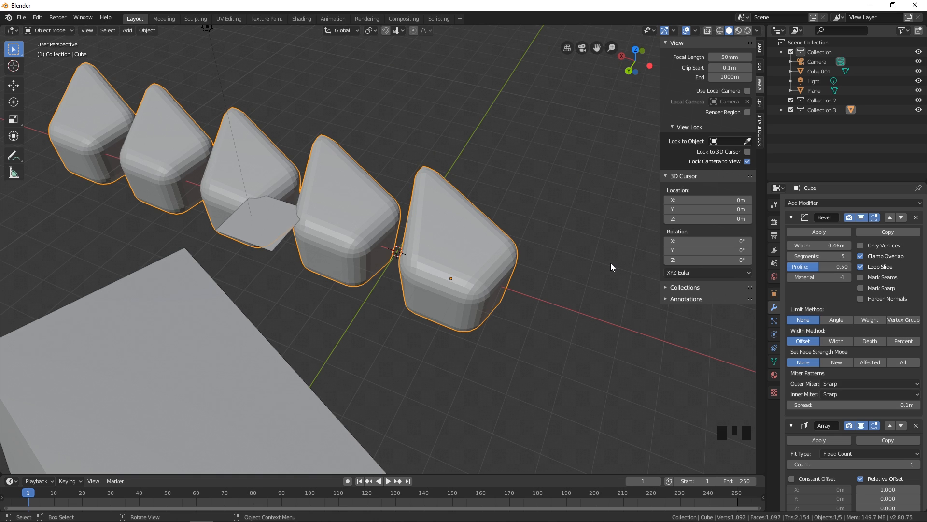
scroll(611, 267, down, 1)
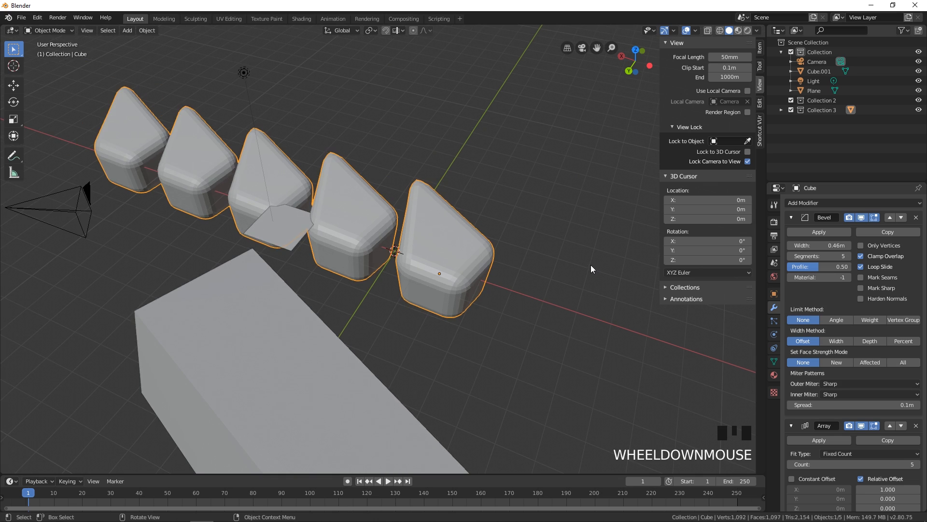
In the object properties of the arrayed Cube, switch its viewport visibility off and back on.
click(774, 294)
middle_drag(571, 333, 557, 312)
click(557, 311)
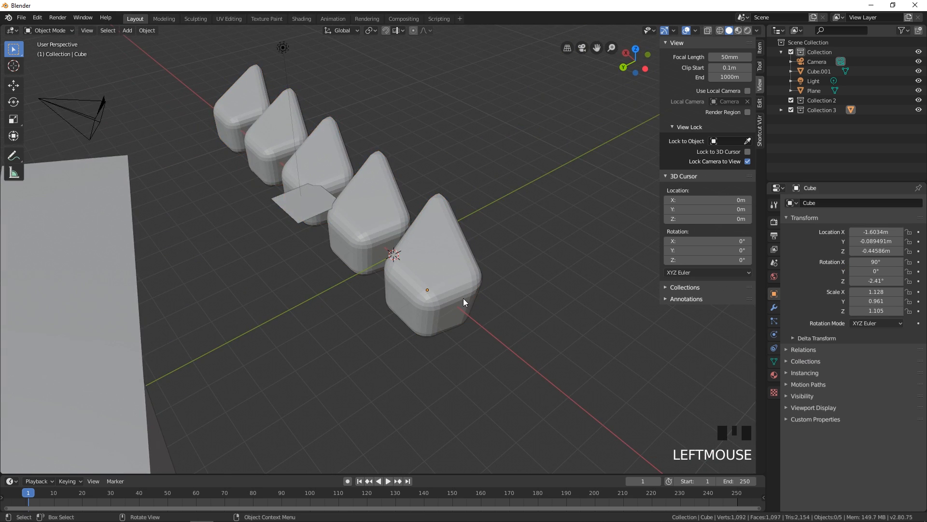
click(457, 294)
click(798, 395)
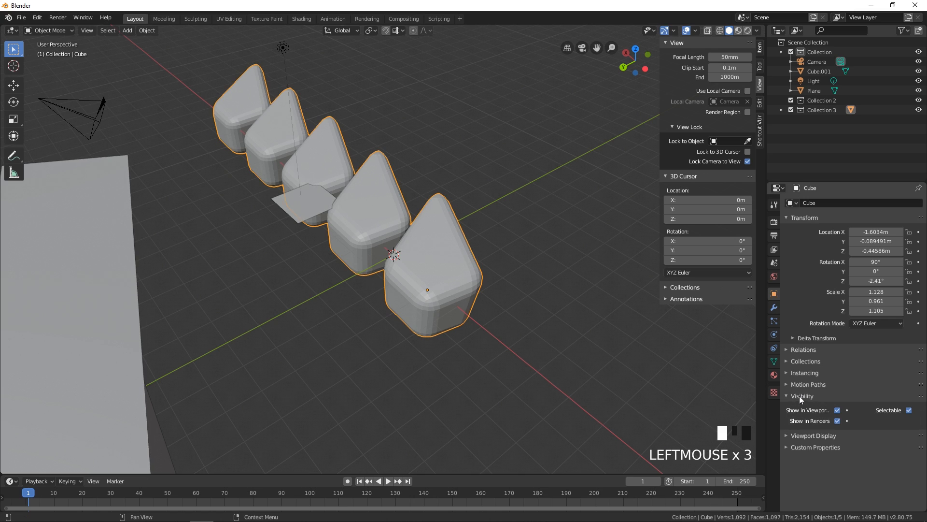
click(838, 410)
click(840, 410)
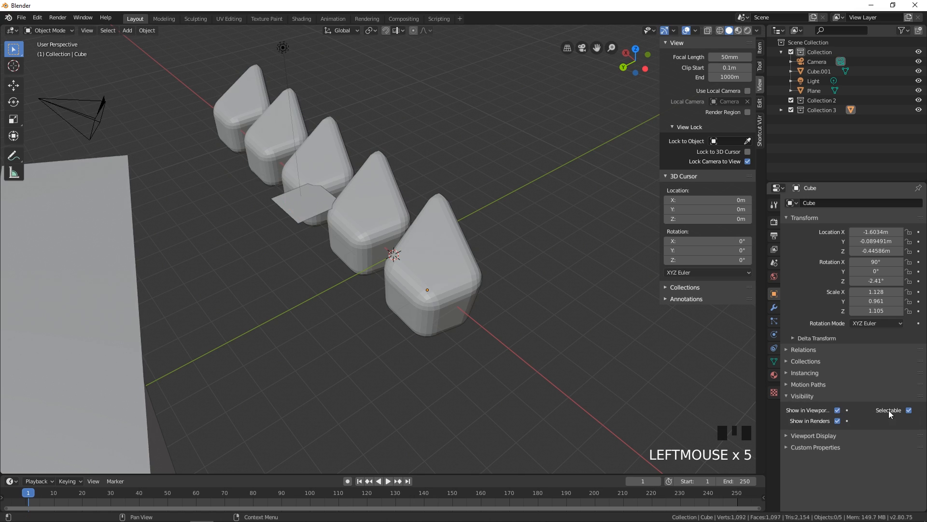
click(796, 398)
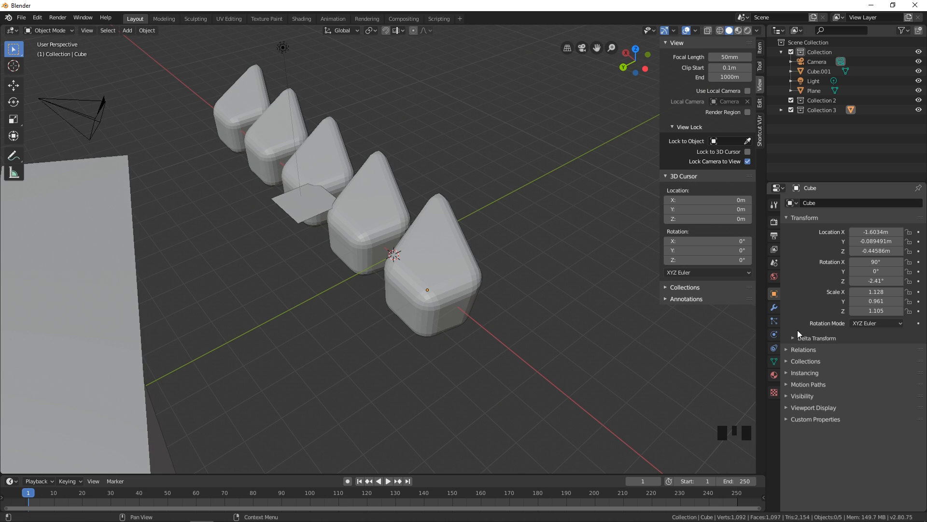
Examine the object data properties of the arrayed Cube, including its Normals settings, and those of the Camera and the Light.
click(776, 362)
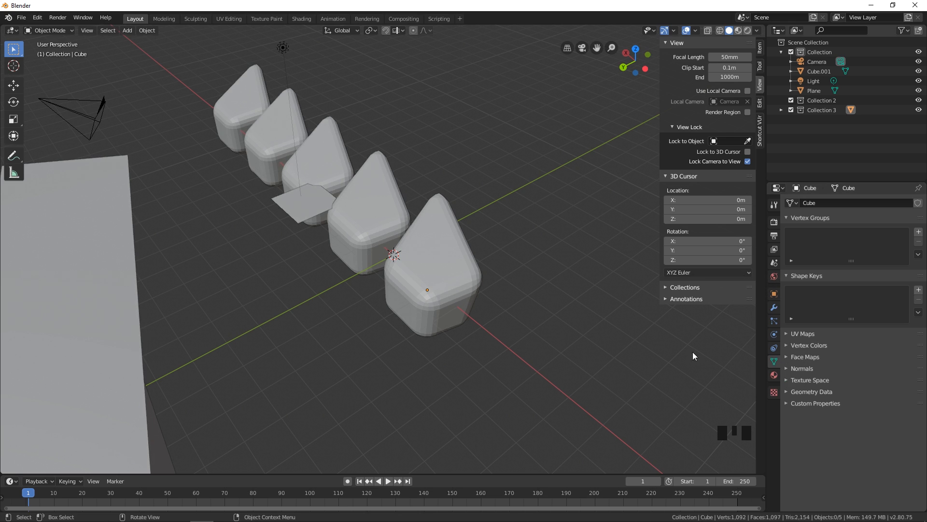
click(806, 367)
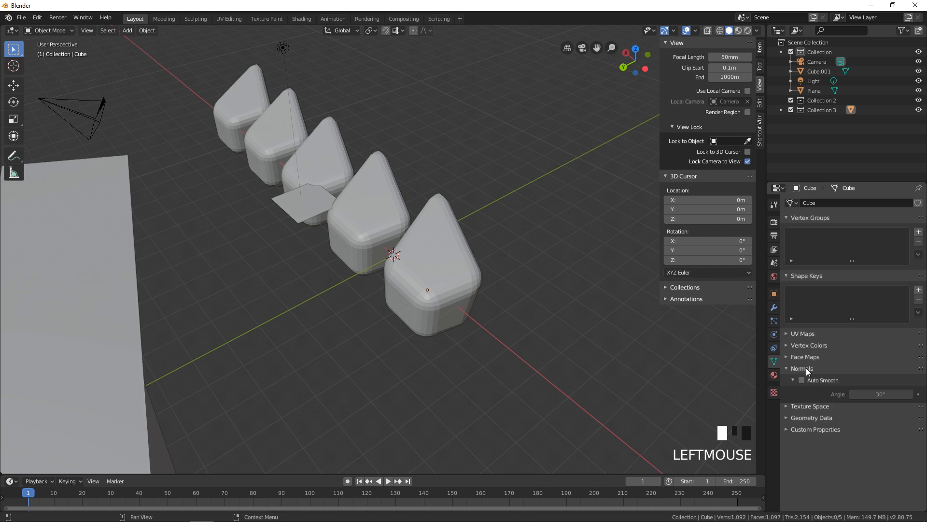
click(806, 368)
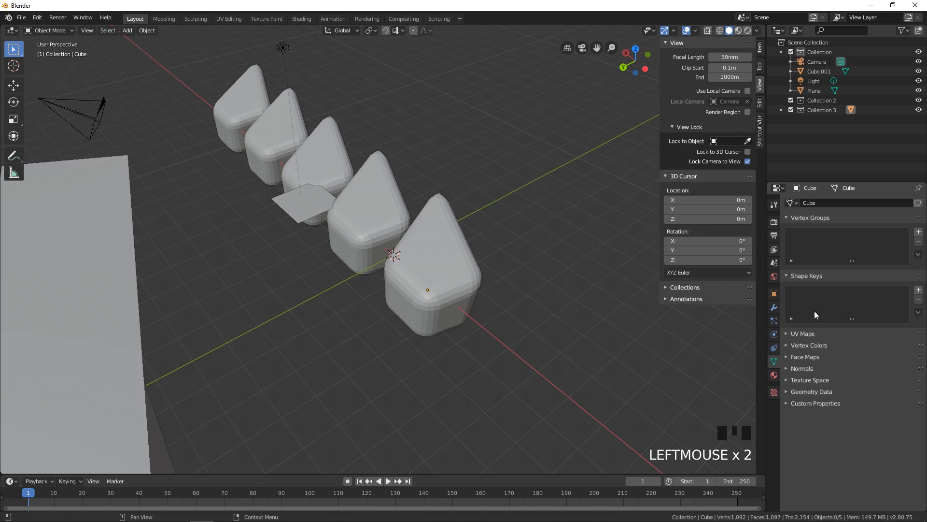
click(819, 63)
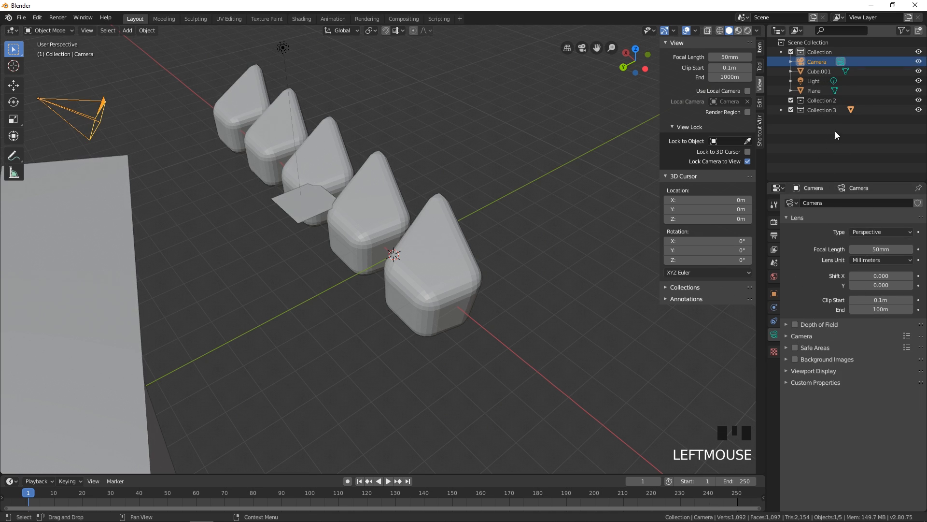
click(821, 80)
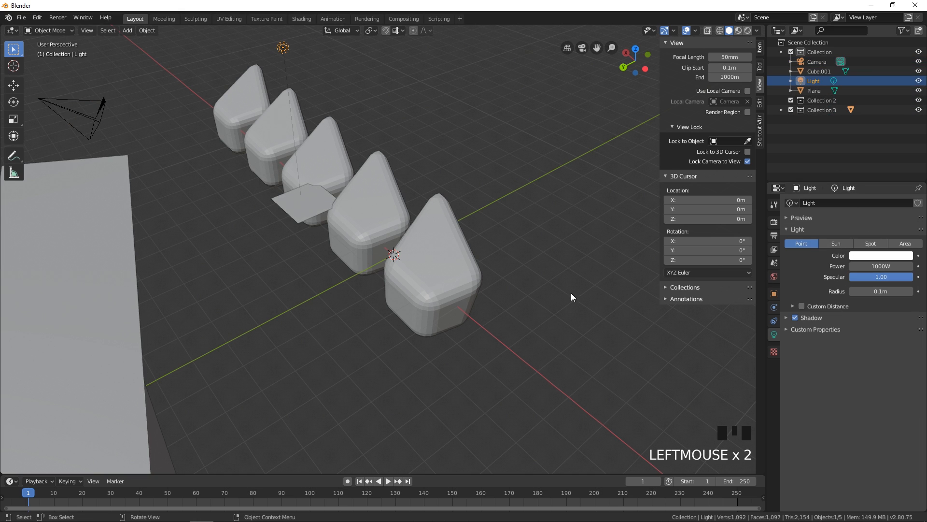
Change the Light's color from white to red.
click(879, 257)
drag(860, 187, 862, 191)
middle_drag(677, 366, 483, 352)
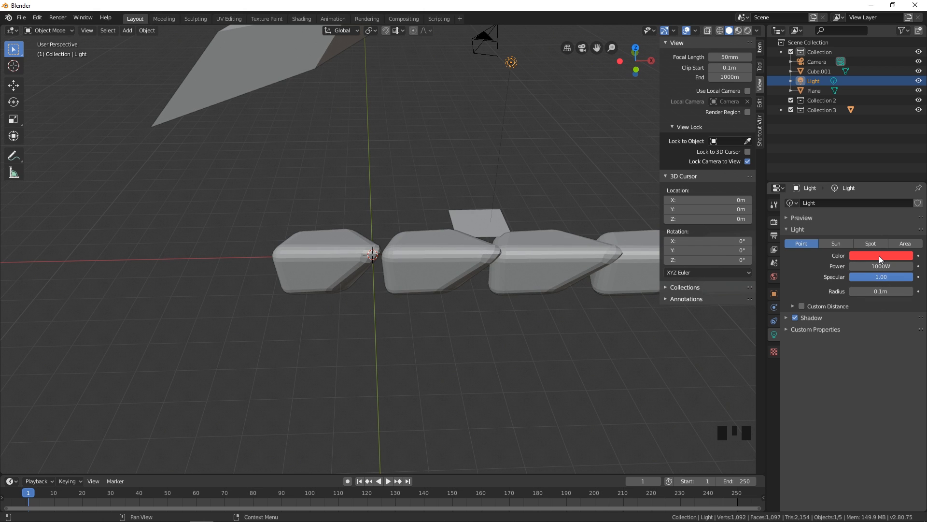
Inspect the row of beveled shapes up close near the world origin and from farther away.
middle_drag(580, 319, 514, 305)
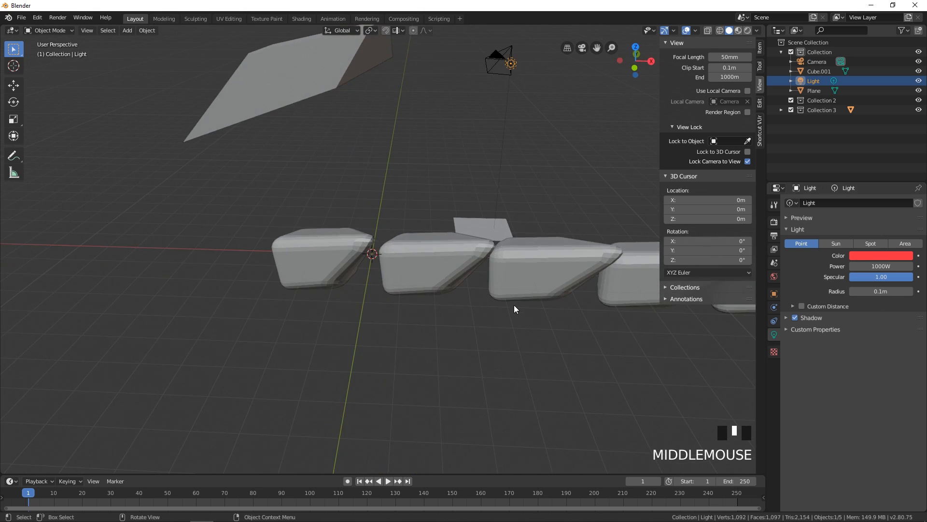
scroll(514, 305, down, 3)
middle_drag(447, 278, 412, 297)
scroll(425, 299, up, 4)
scroll(374, 288, up, 4)
scroll(416, 271, up, 4)
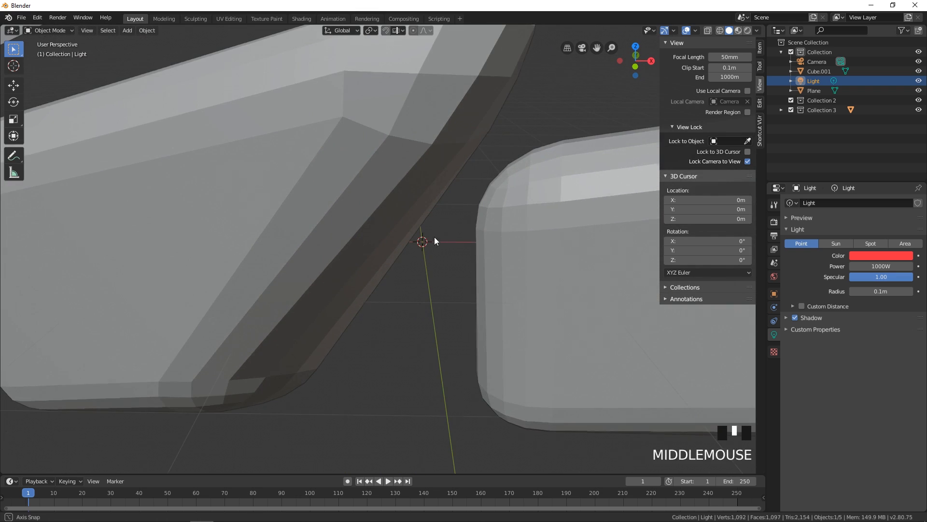
middle_drag(435, 240, 399, 274)
scroll(416, 251, down, 7)
scroll(405, 265, down, 3)
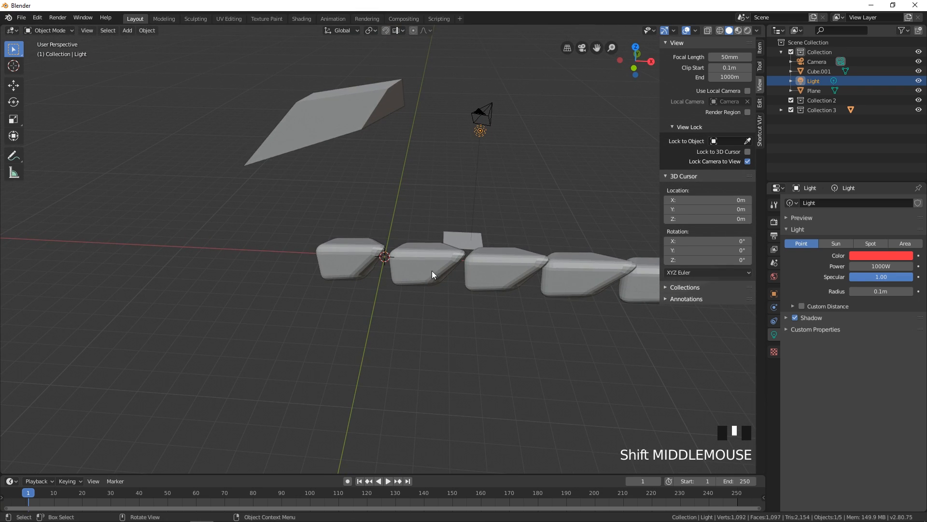
Delete the arrayed and beveled Cube from the scene.
click(355, 270)
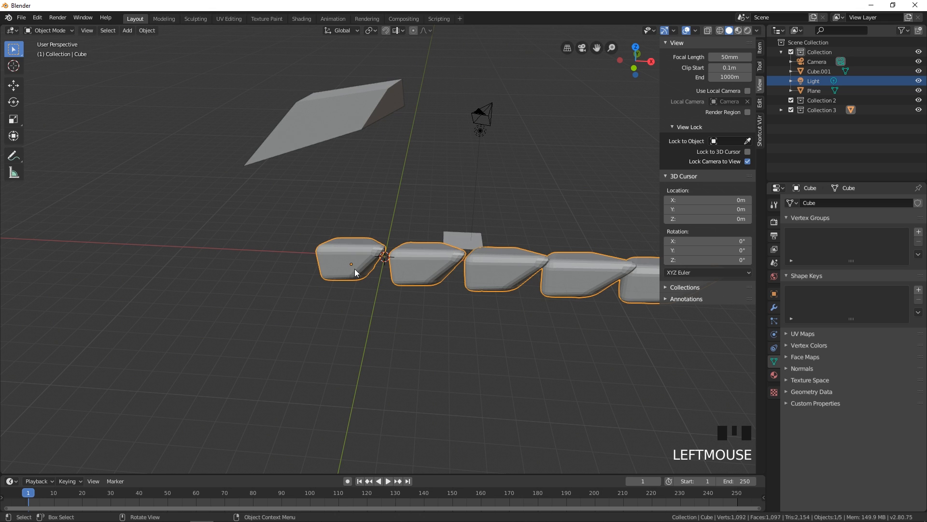
middle_drag(354, 268, 366, 286)
key(x)
scroll(405, 278, up, 3)
scroll(432, 282, down, 2)
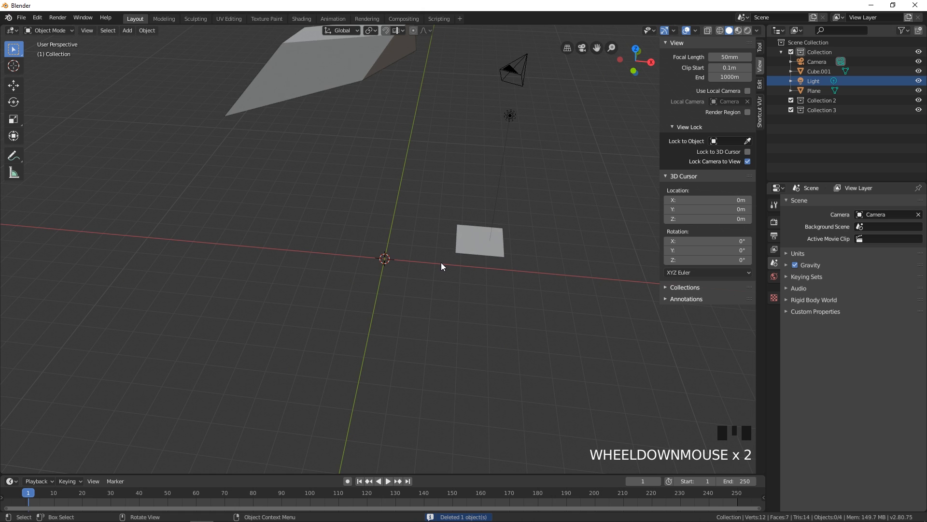
Add a new mesh cube at the 3D cursor on the world origin.
middle_drag(436, 265, 428, 268)
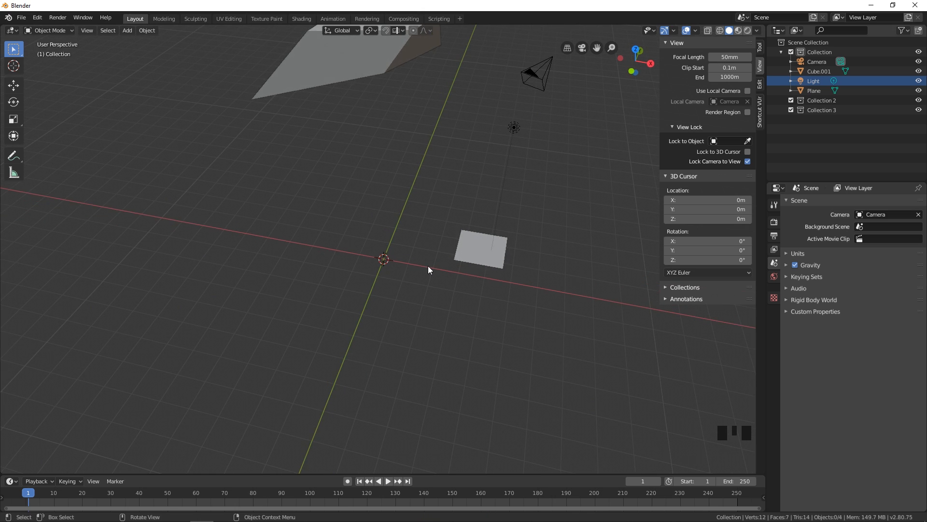
middle_drag(430, 263, 411, 268)
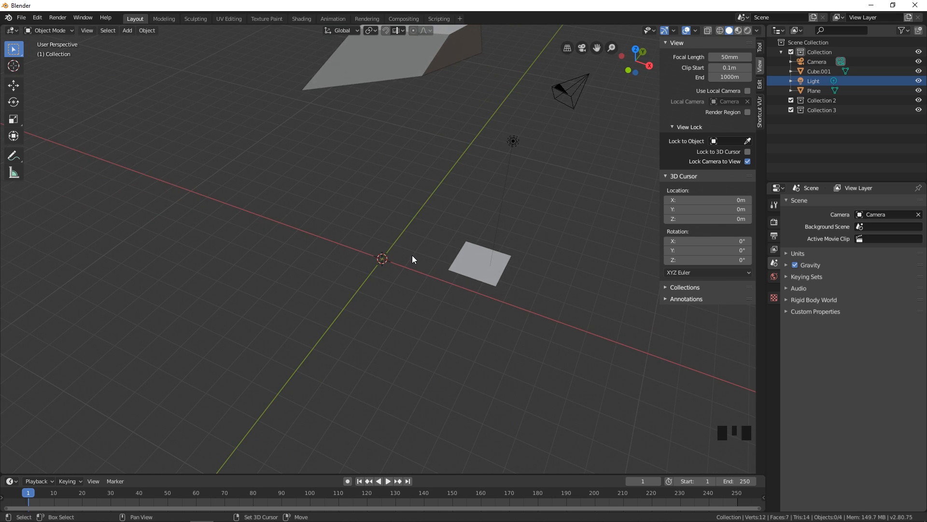
key(shift+a)
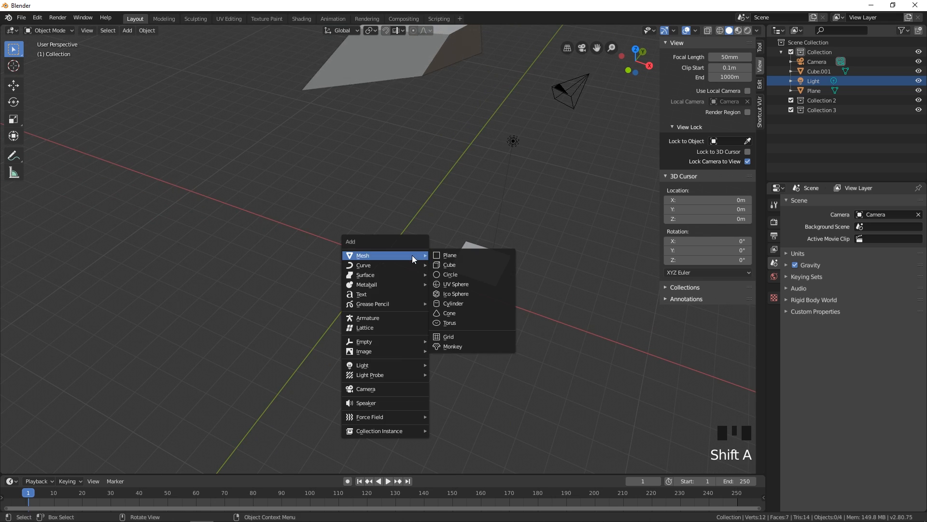
click(449, 265)
middle_drag(425, 266, 391, 268)
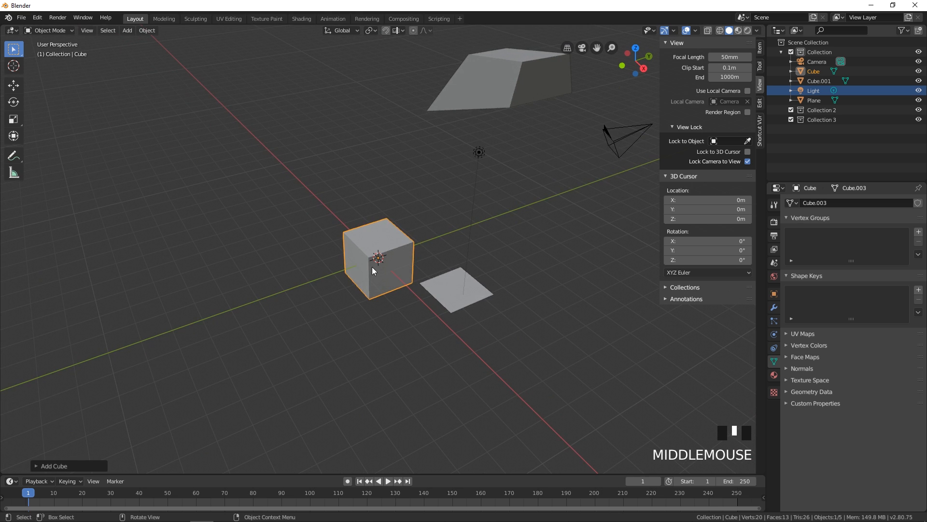
Place the 3D cursor in empty space beside the cube, at about X -0.22, Y -2.73, Z 1.68 m, and deselect the cube.
scroll(374, 267, up, 3)
scroll(377, 267, up, 2)
shift+middle_drag(377, 267, 384, 243)
shift+right_drag(402, 227, 248, 174)
scroll(237, 197, down, 4)
click(307, 230)
key(shift+s)
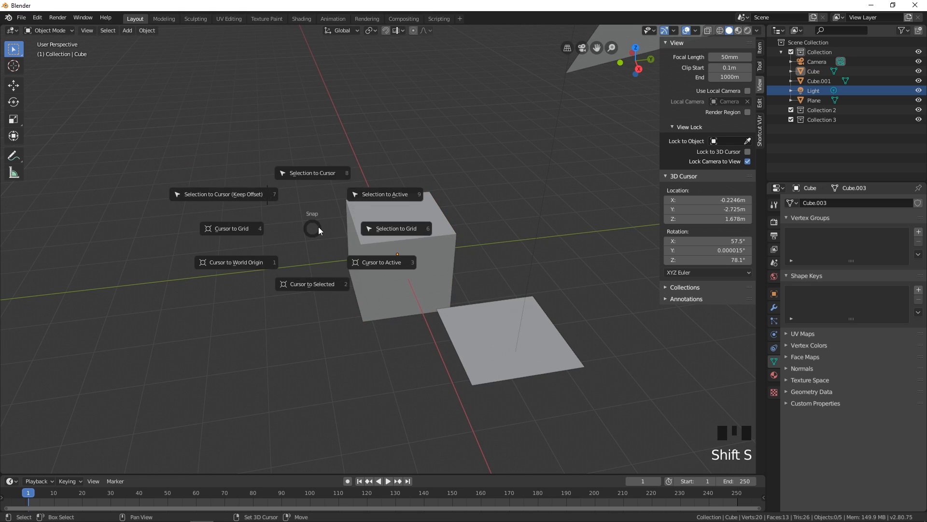
click(310, 227)
Add a mesh circle at the displaced 3D cursor, view it, and delete it.
key(shift+a)
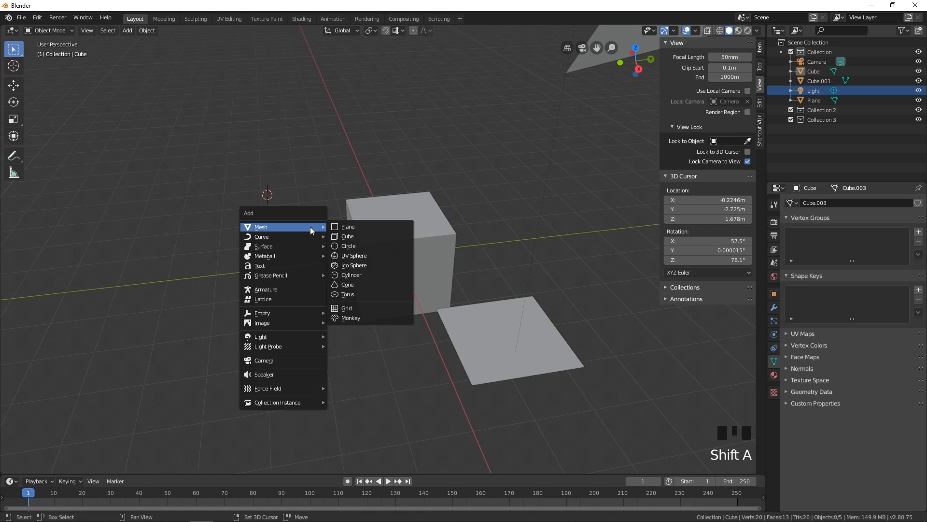
click(348, 246)
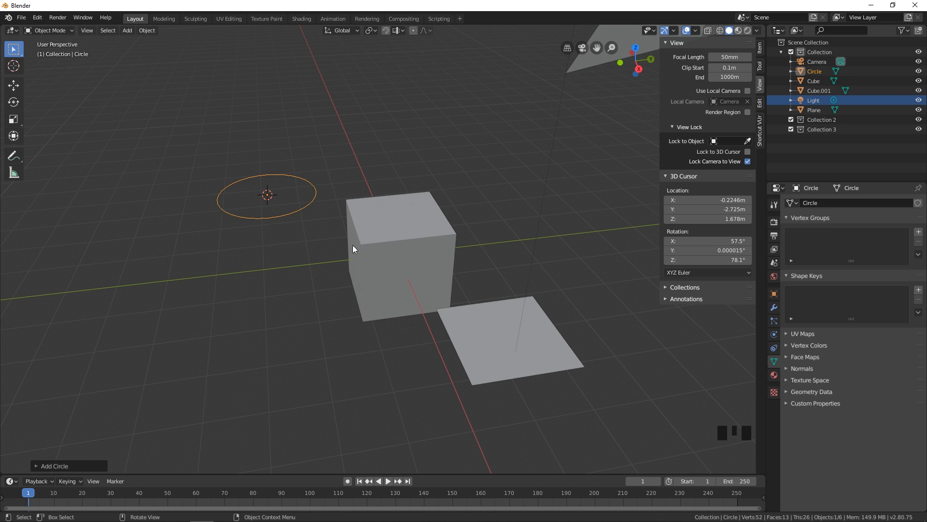
middle_drag(353, 245, 276, 210)
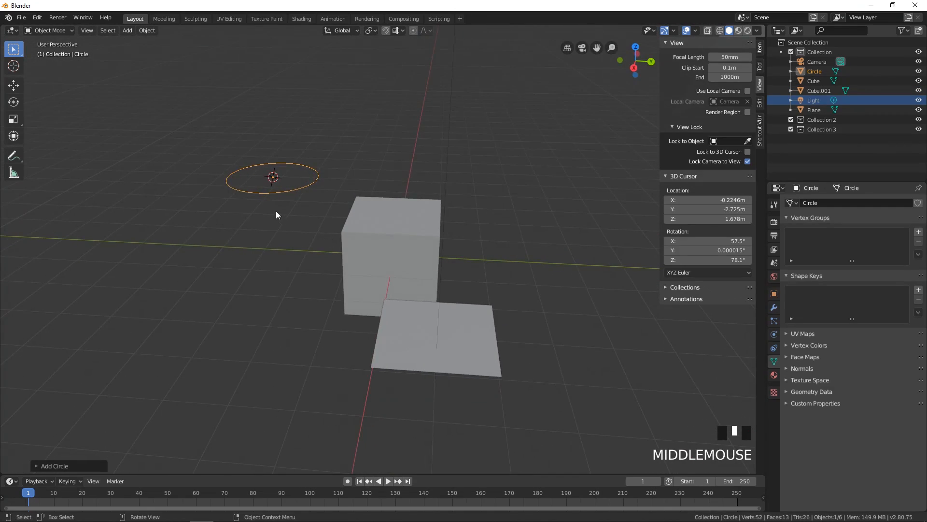
key(Delete)
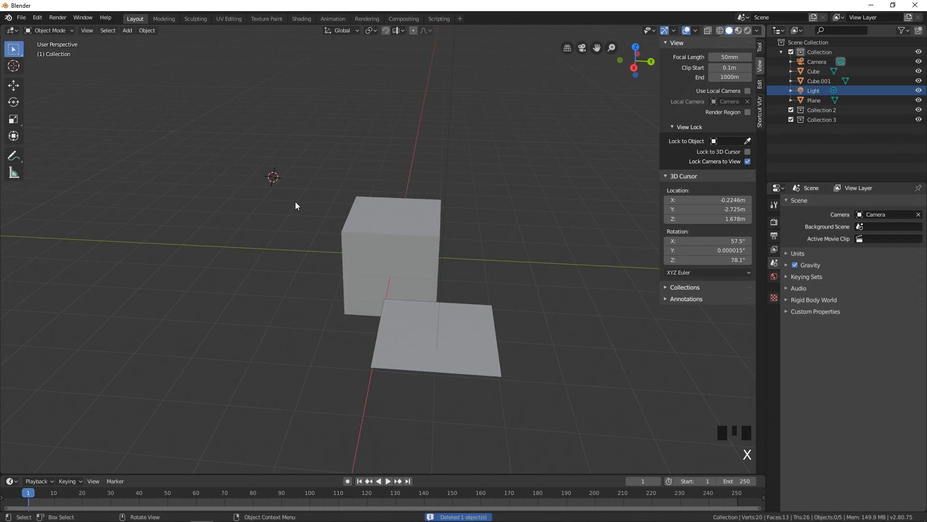
Select the cube and move the 3D cursor around it, ending at about X -0.75, Y 2.30, Z 3.38 m.
click(379, 229)
shift+middle_drag(379, 233, 441, 233)
shift+right_drag(443, 232, 589, 148)
shift+right_drag(548, 147, 353, 112)
shift+right_drag(374, 119, 595, 91)
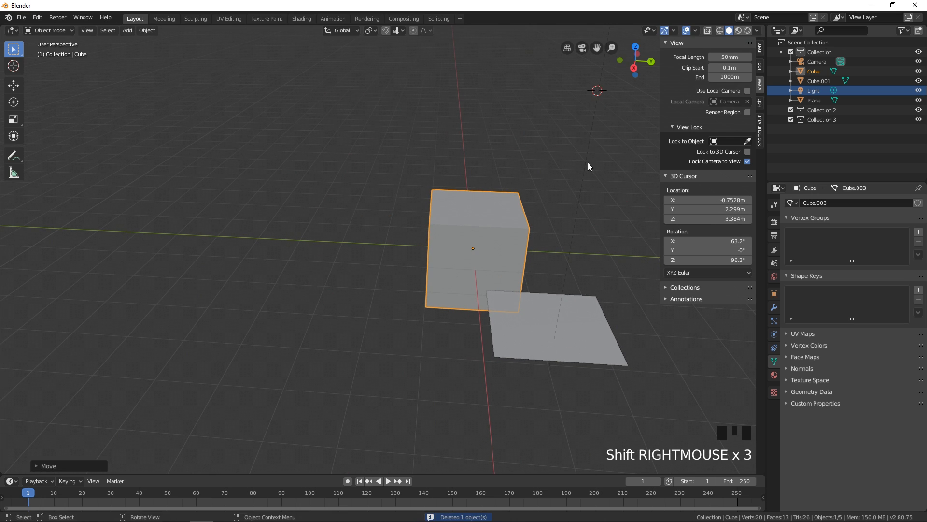
Add a mesh circle at the 3D cursor above the cube, and undo the addition.
middle_drag(587, 162, 627, 176)
key(shift+a)
mouse_move(628, 178)
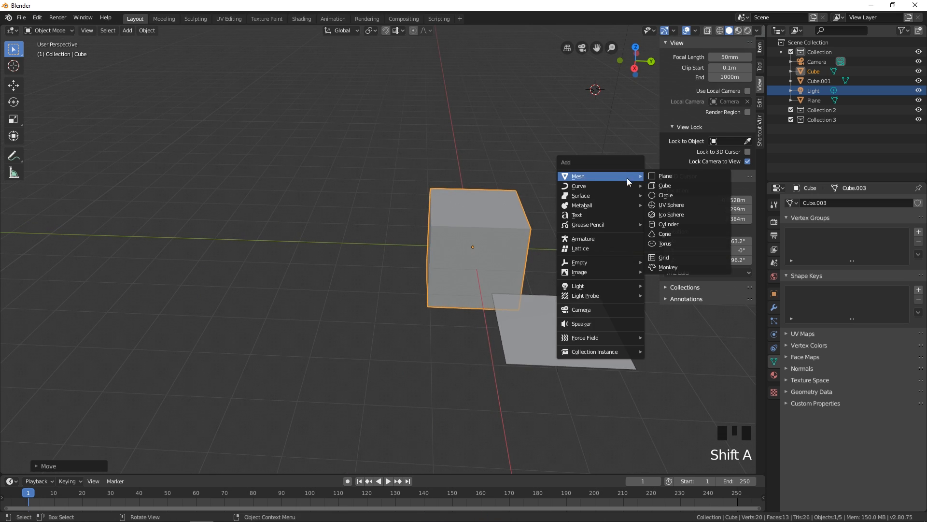
click(666, 195)
scroll(559, 228, down, 2)
key(ctrl+z)
Reposition the 3D cursor high above and behind the cube, at about X -1.74, Y 3.05, Z 4.19 m.
shift+middle_drag(544, 242, 463, 216)
shift+right_drag(462, 216, 554, 73)
middle_drag(526, 189, 526, 229)
scroll(454, 219, up, 3)
scroll(532, 220, down, 2)
scroll(525, 234, down, 2)
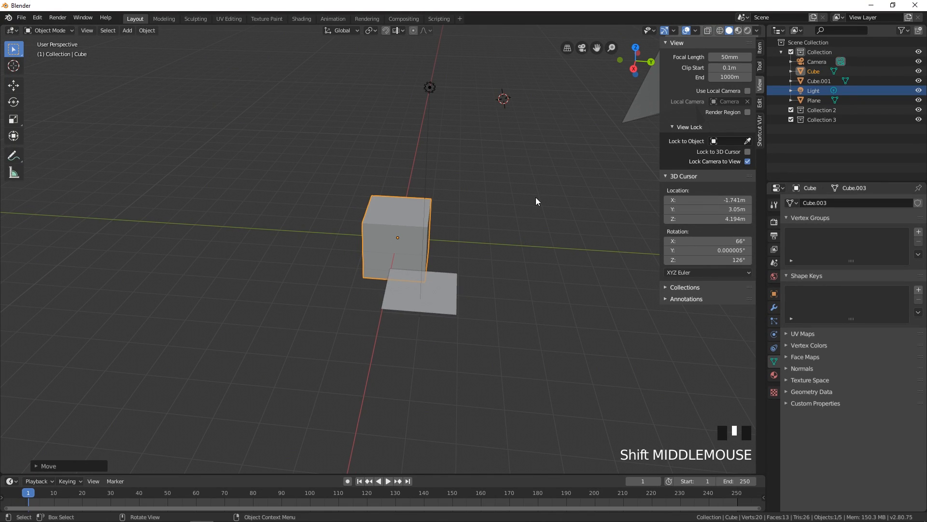
Deselect the cube and snap the 3D cursor to the world origin.
click(528, 216)
key(shift+s)
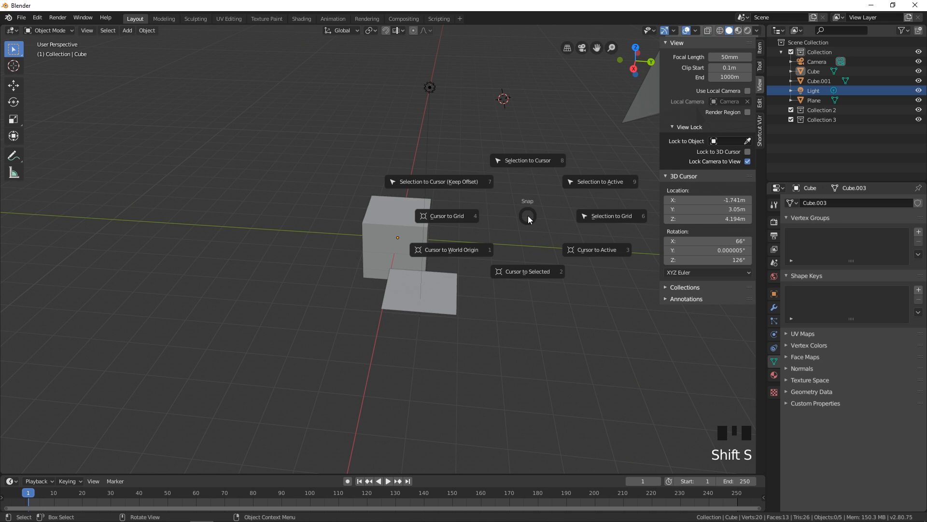
click(454, 253)
scroll(416, 255, up, 3)
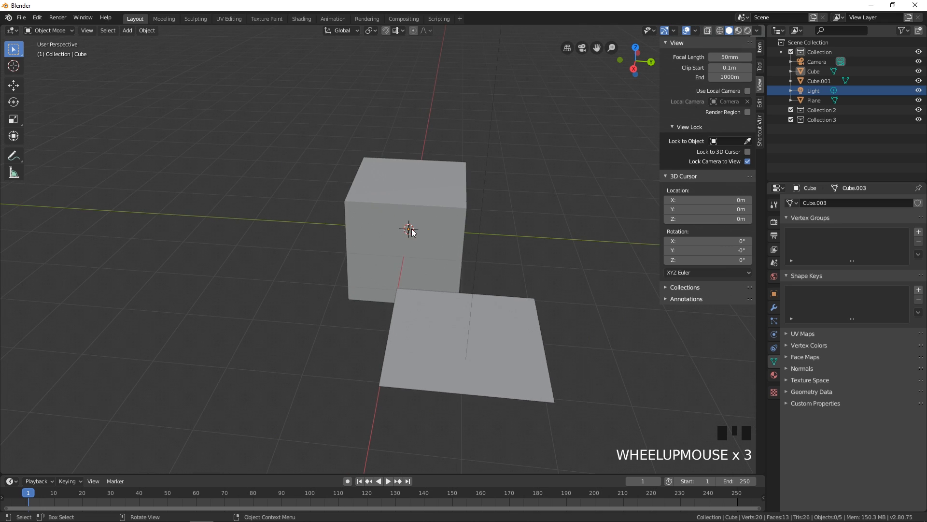
In the cube's Edit Mode, select the top corner vertex at X -1, Y 1, Z 1 m and snap the 3D cursor to it.
click(436, 217)
key(Tab)
middle_drag(468, 210, 451, 211)
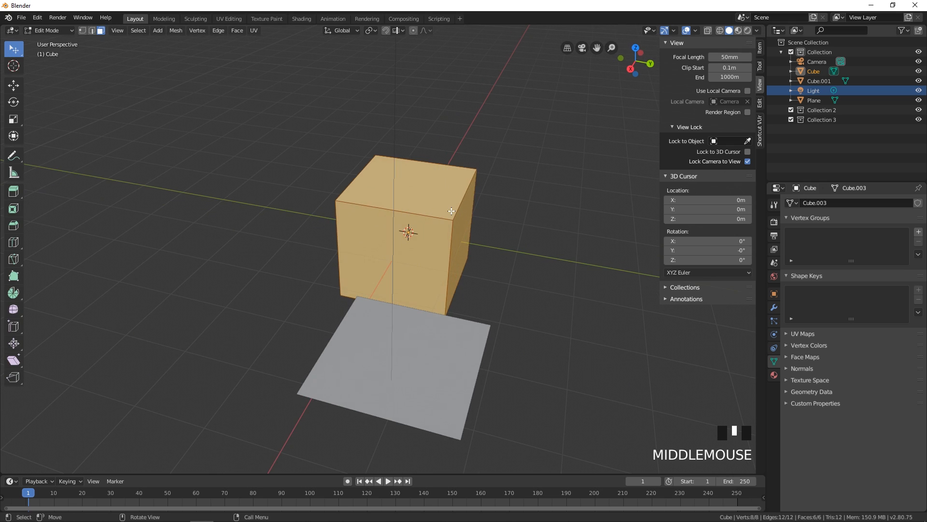
key(1)
click(471, 196)
key(shift+s)
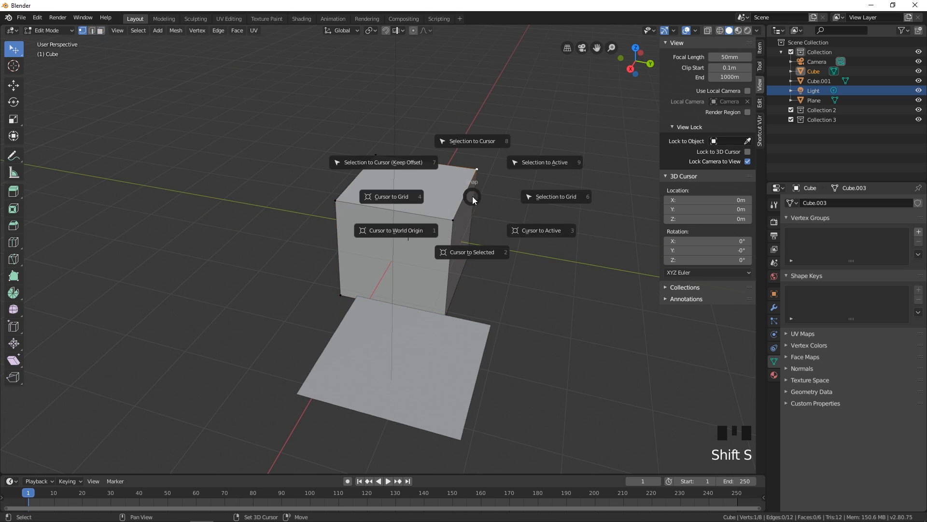
click(468, 234)
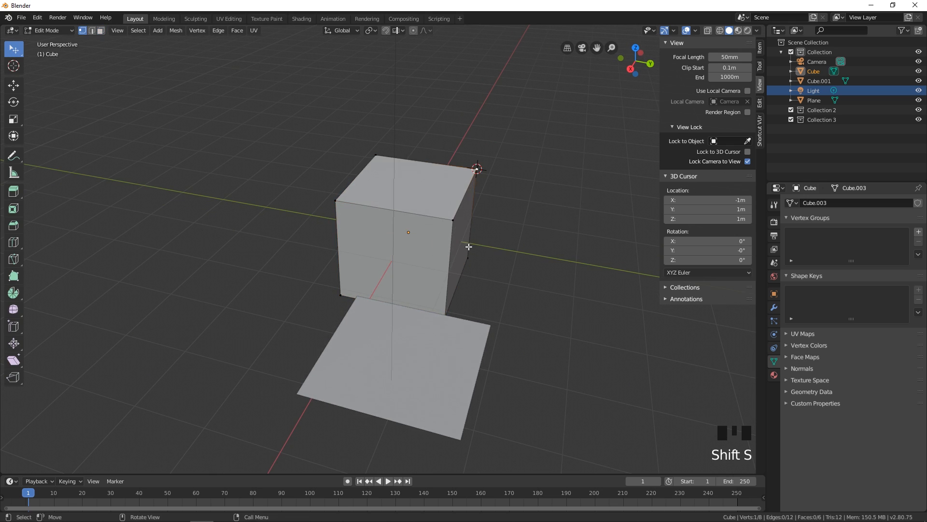
middle_drag(489, 223, 488, 198)
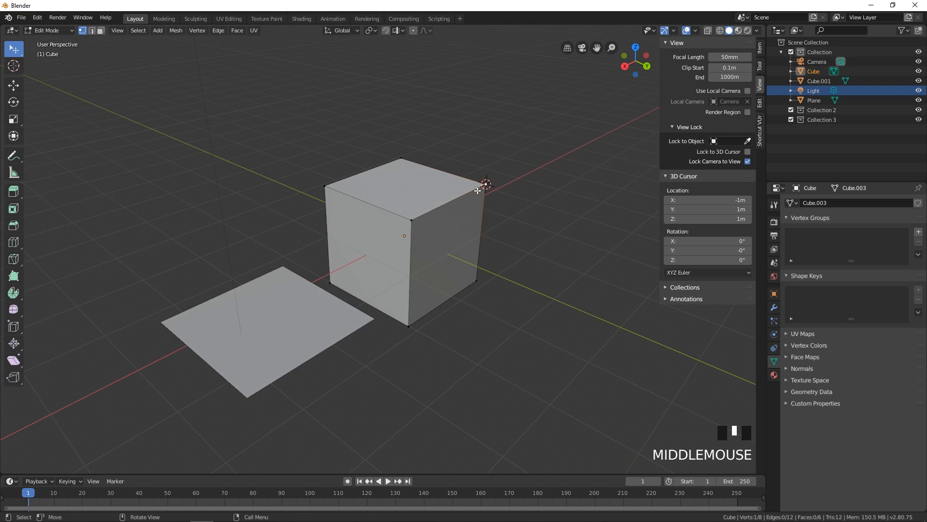
Leave Edit Mode, deselect the cube, and add a new mesh cube at the 3D cursor.
key(Tab)
click(514, 212)
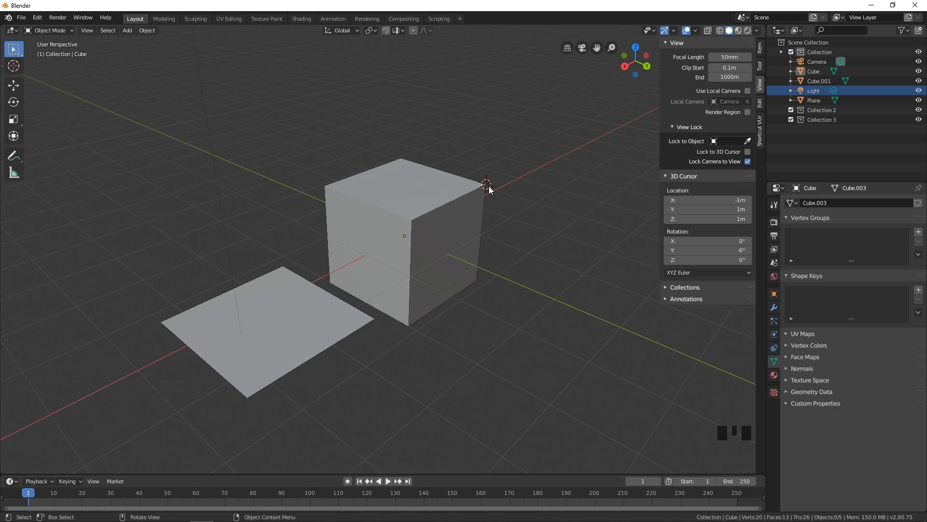
key(shift+a)
mouse_move(489, 186)
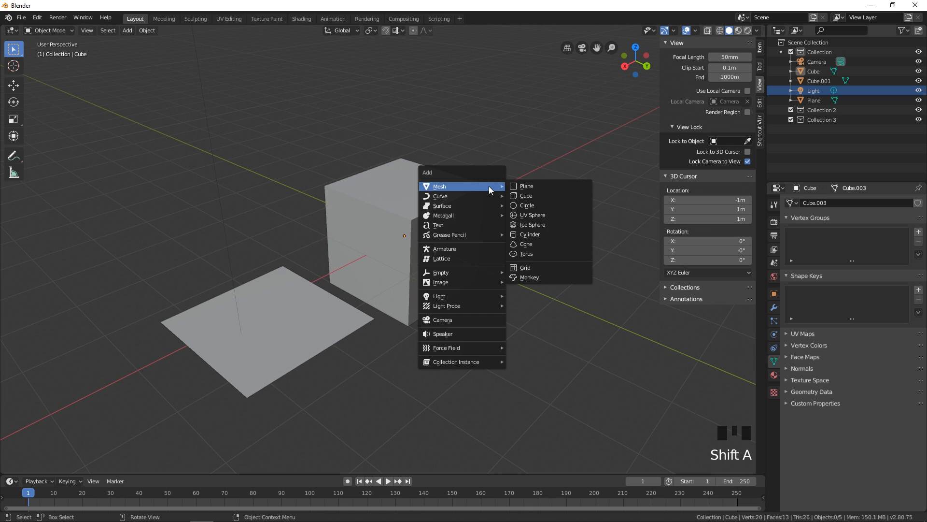
click(532, 196)
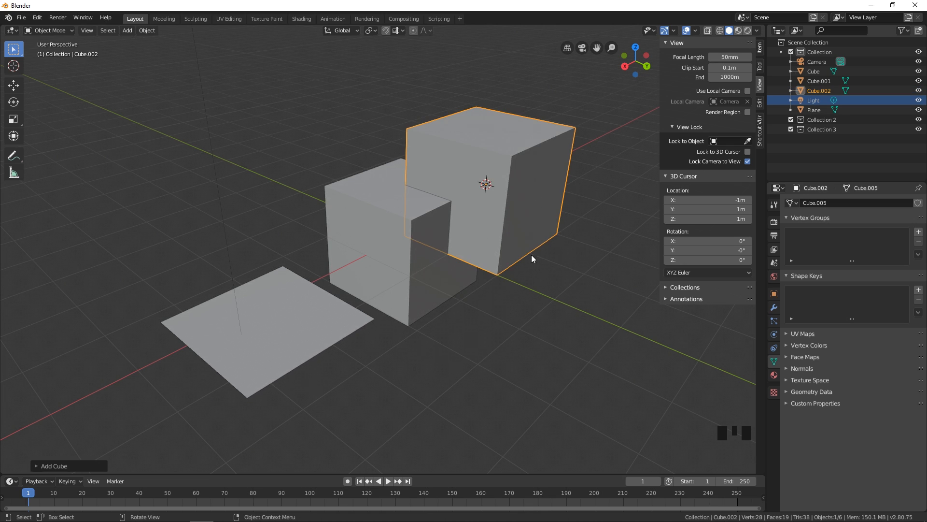
In the new cube's Edit Mode, select the top rear vertex and snap the 3D cursor to it at X -2, Y 0, Z 2 m.
click(558, 155)
key(Tab)
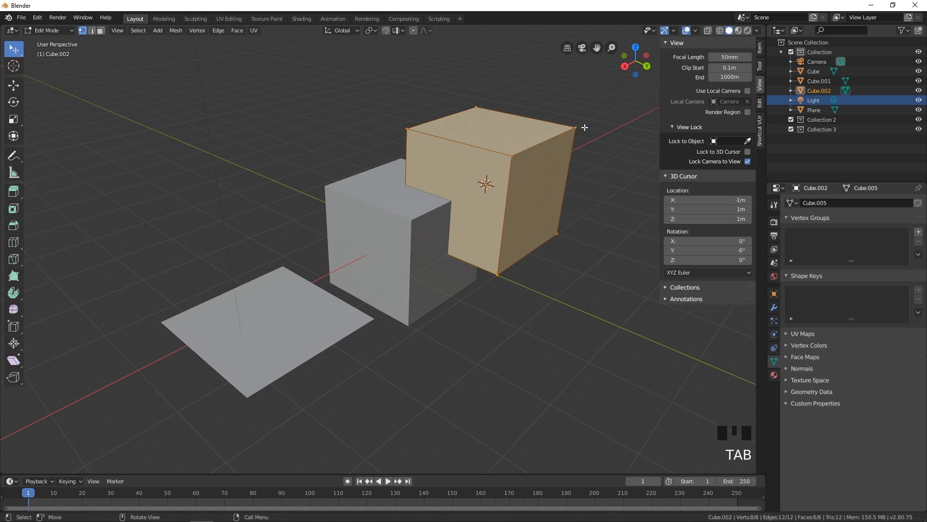
click(577, 129)
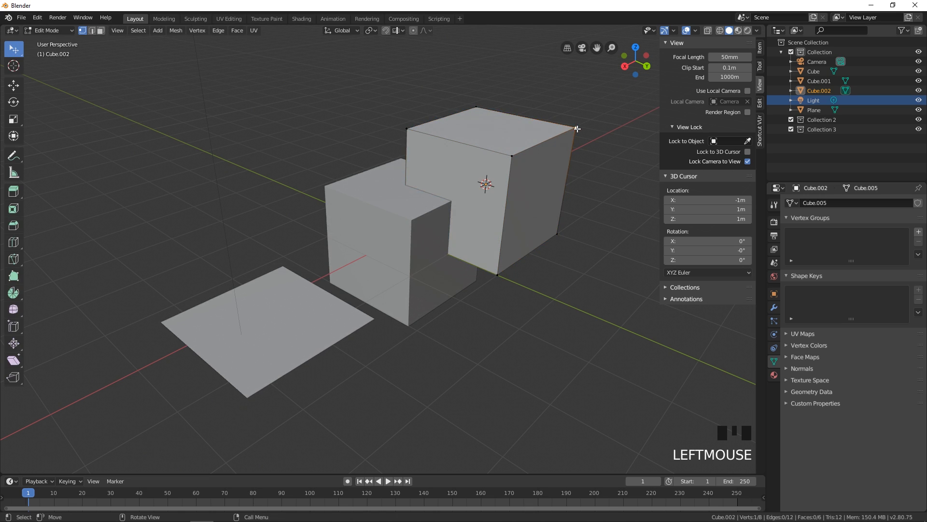
click(478, 107)
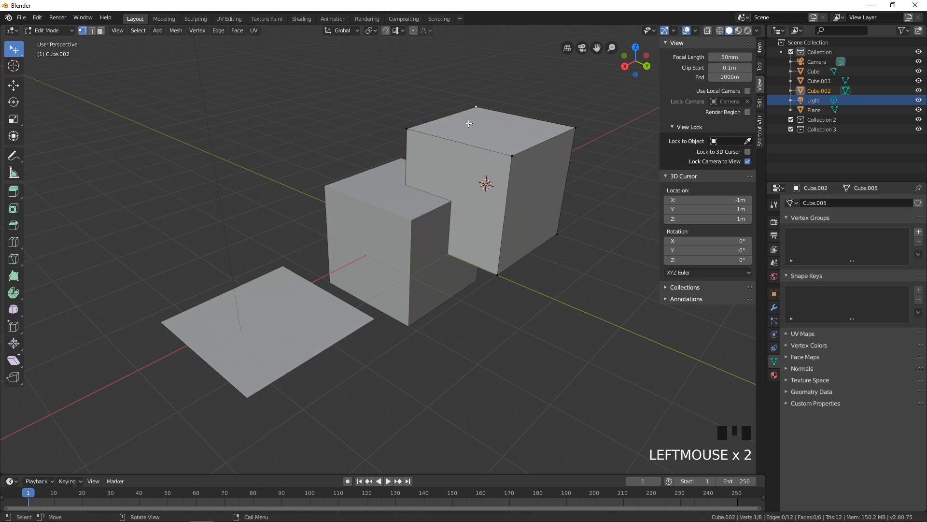
key(shift+s)
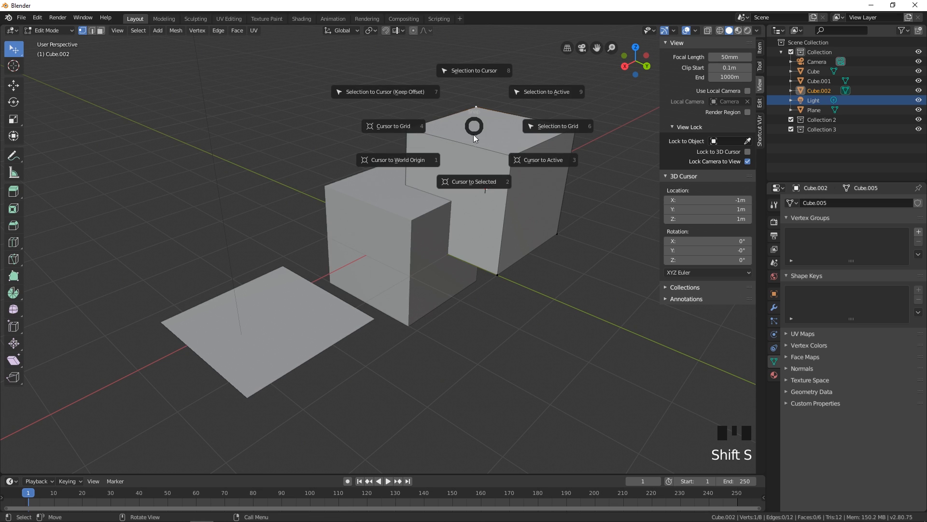
click(473, 182)
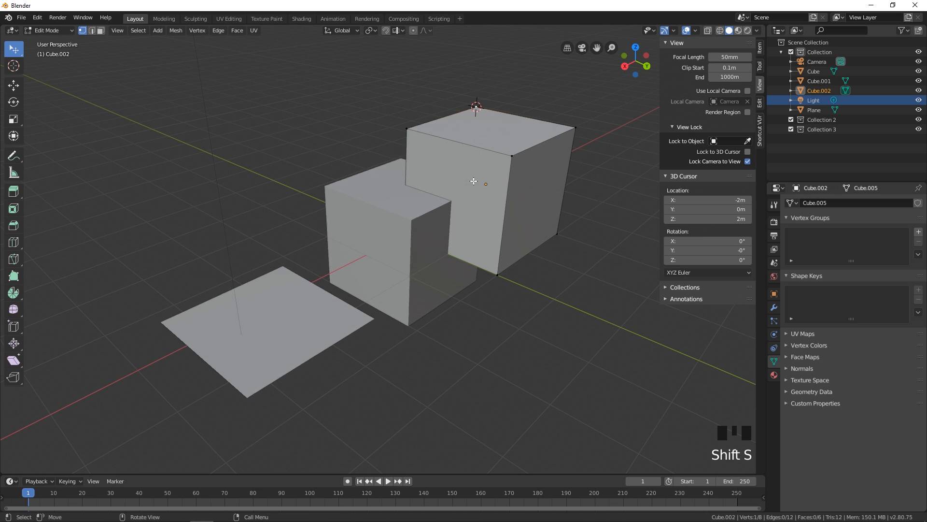
Select the original cube in Object Mode, snap it to the 3D cursor, and undo the snap.
middle_drag(473, 182, 456, 189)
key(Tab)
click(378, 213)
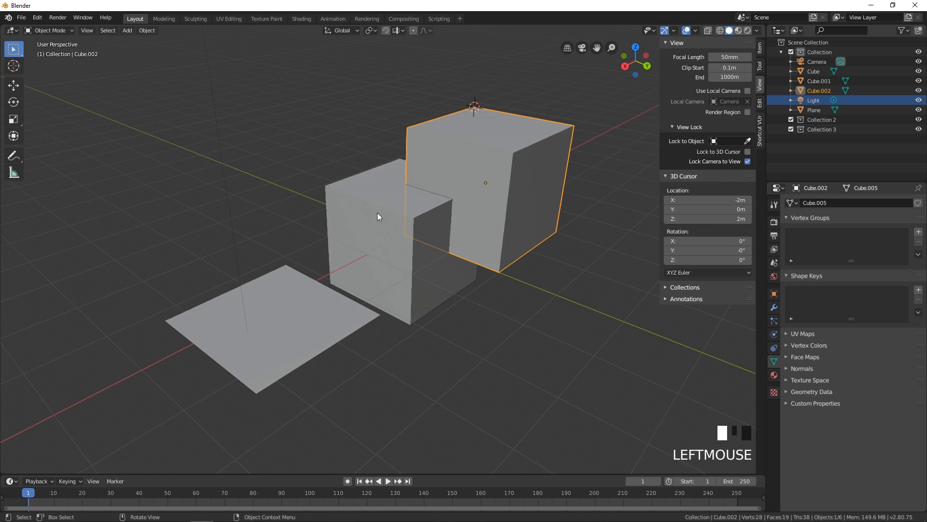
mouse_move(379, 213)
middle_down()
mouse_move(395, 209)
mouse_move(373, 212)
mouse_move(382, 213)
middle_up()
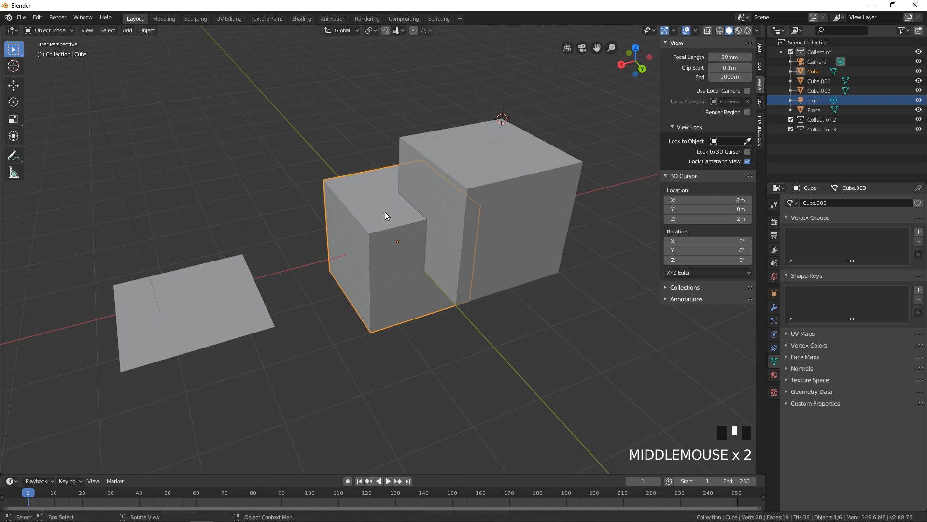
middle_drag(385, 216, 393, 213)
key(shift+s)
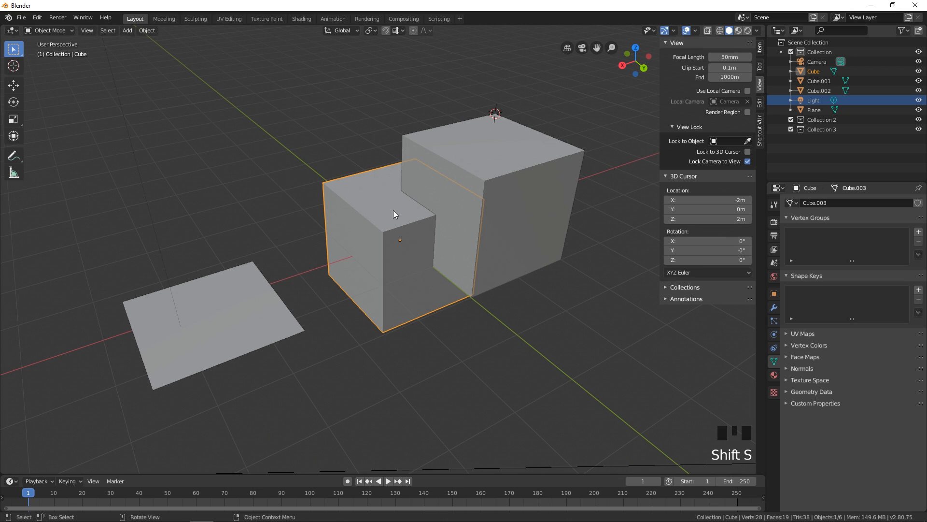
key(shift+s)
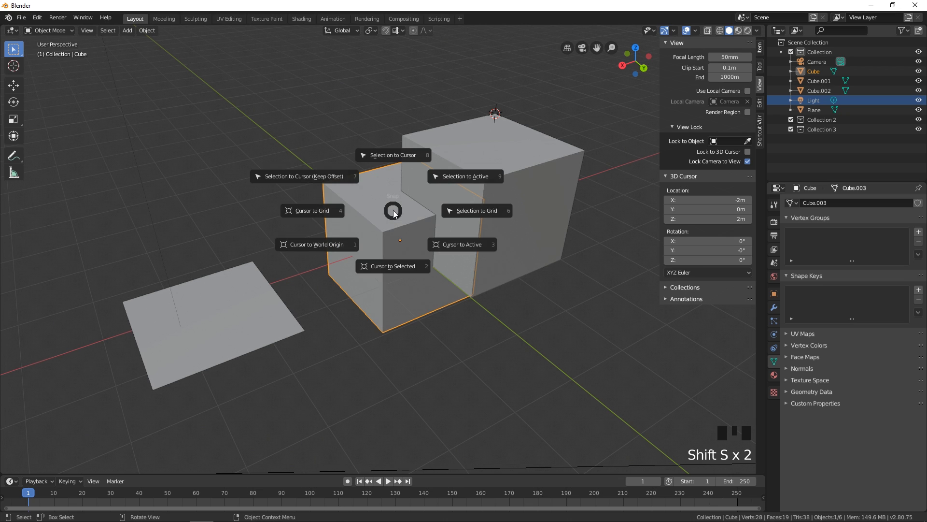
click(398, 168)
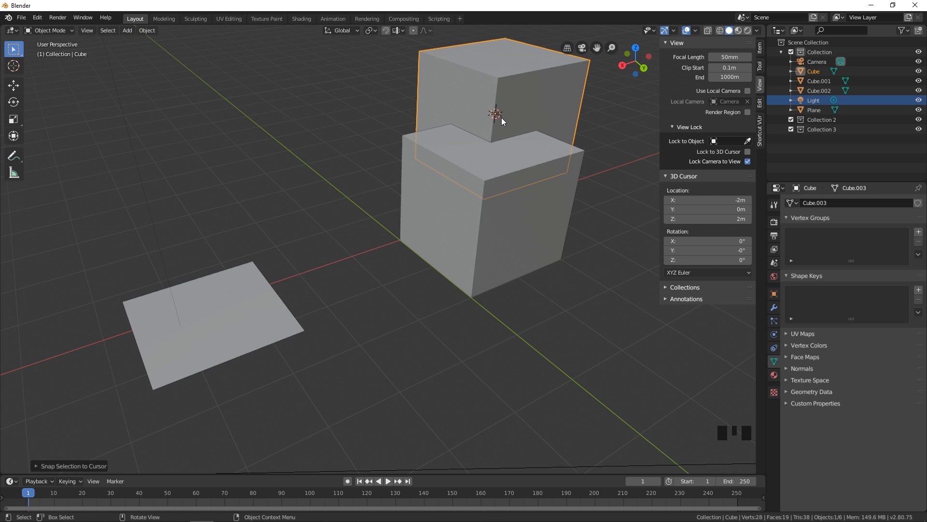
key(ctrl+z)
Snap the original cube to the 3D cursor again and deselect it.
key(shift+s)
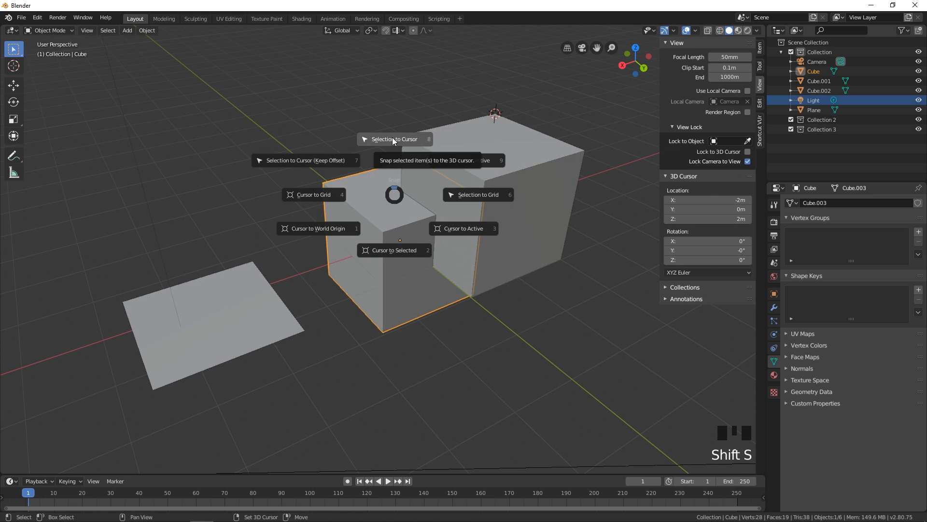
click(392, 138)
click(370, 133)
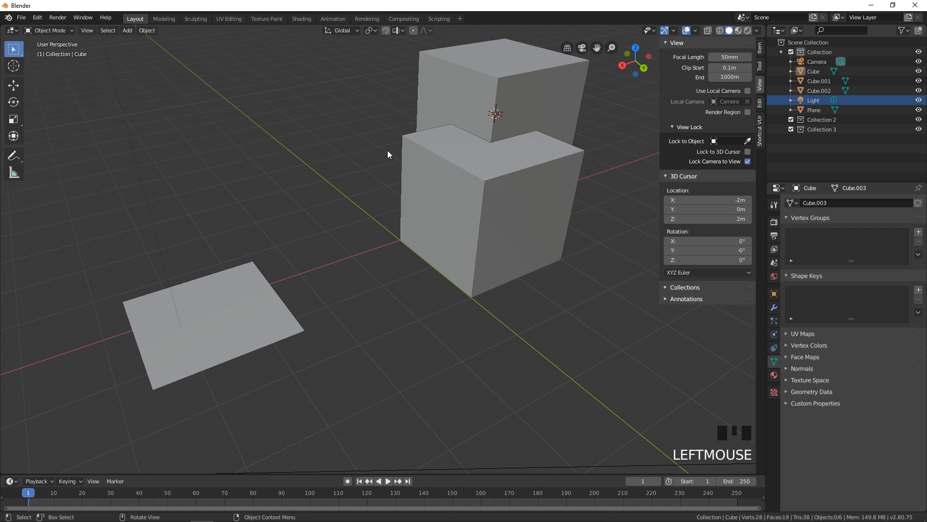
Snap the 3D cursor back to the world origin.
key(shift+s)
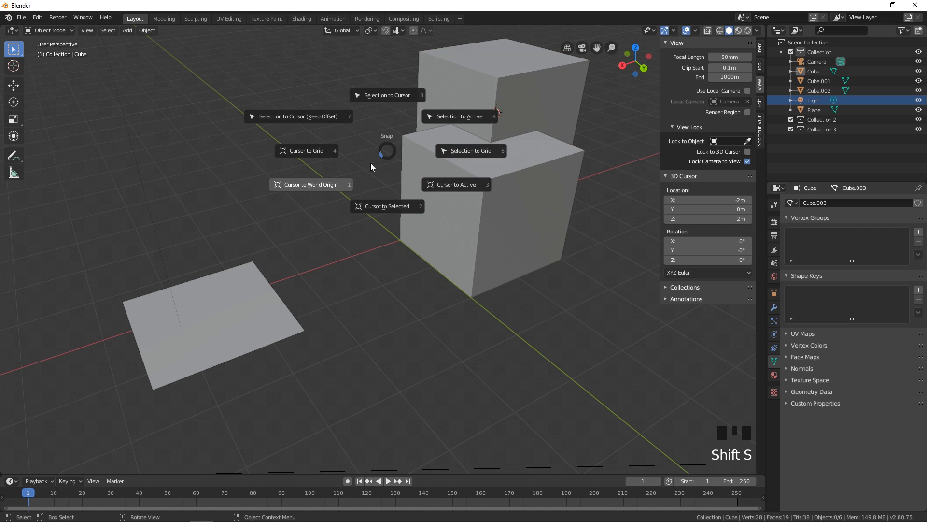
click(332, 187)
middle_drag(373, 208, 421, 167)
scroll(436, 226, up, 2)
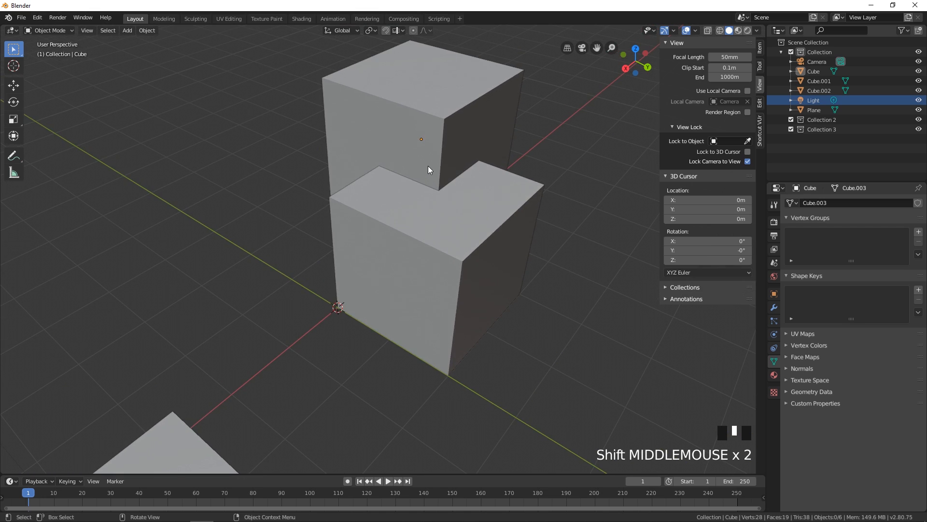
scroll(424, 155, up, 1)
Select both overlapping cubes and delete them.
click(453, 121)
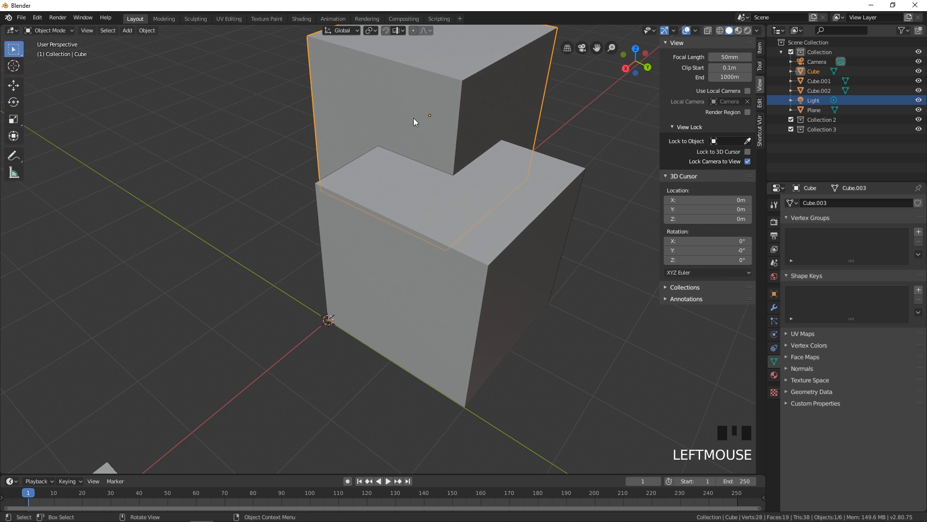
middle_drag(435, 135, 450, 166)
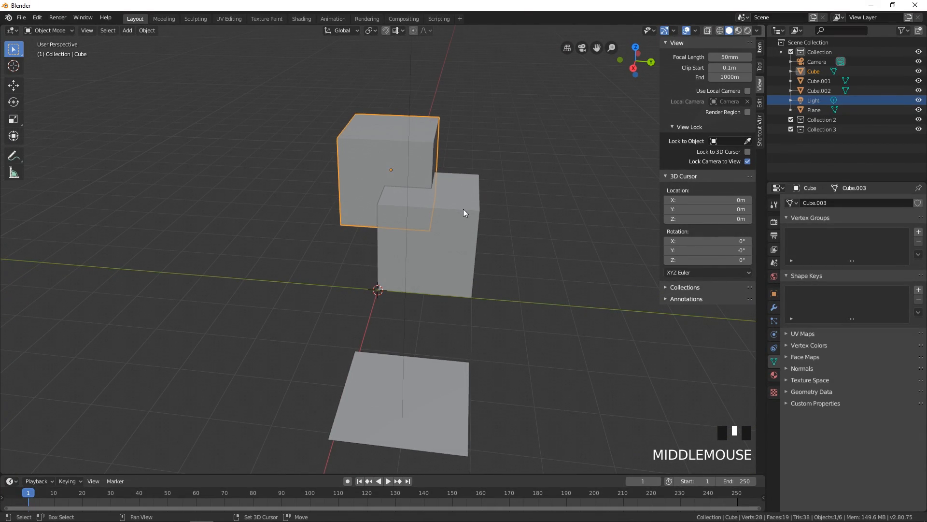
shift+click(464, 209)
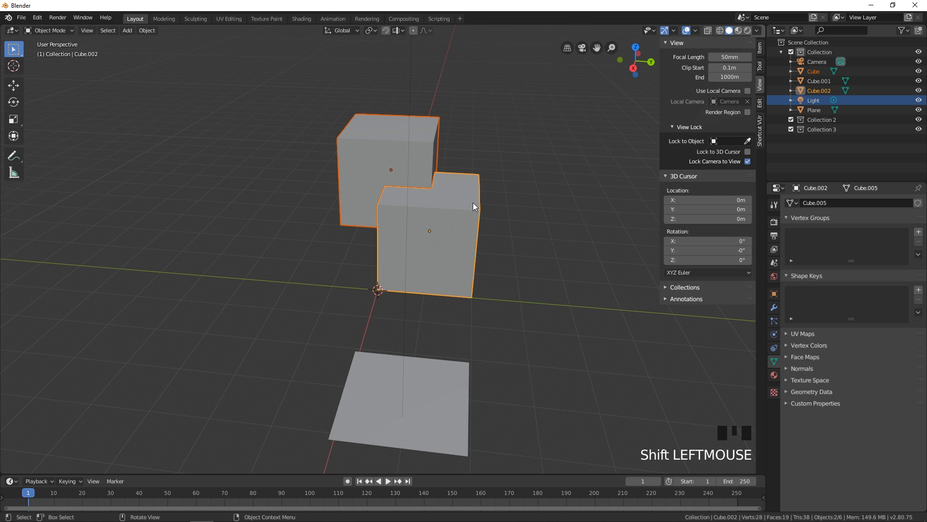
middle_drag(474, 206, 461, 214)
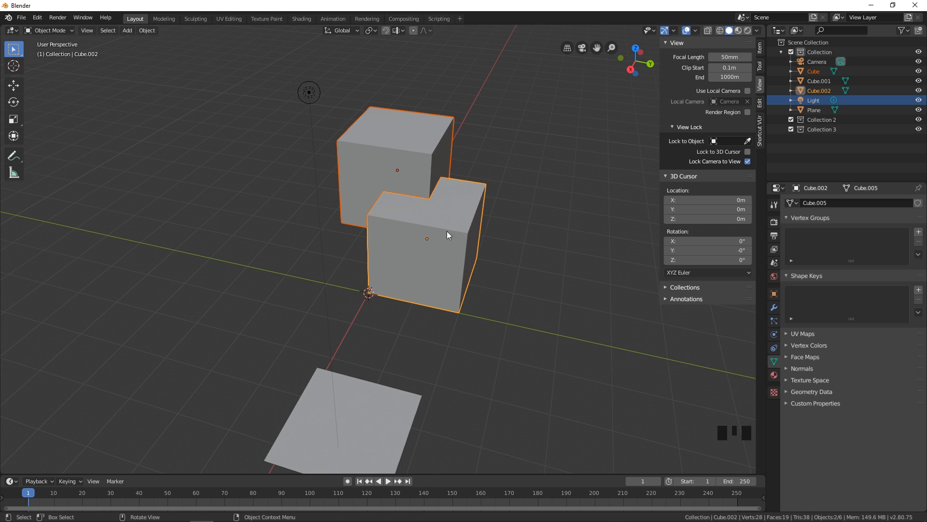
middle_drag(436, 248, 425, 224)
key(x)
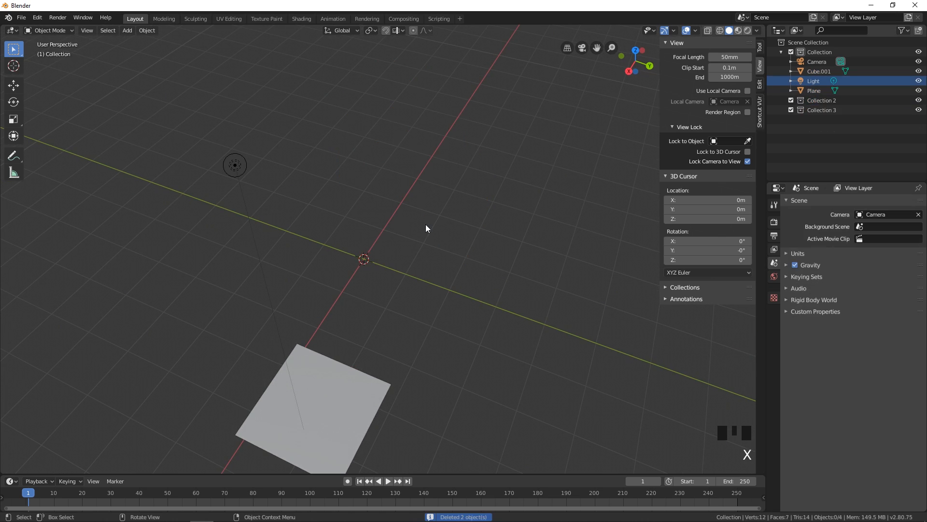
Add a mesh plane at the 3D cursor on the world origin.
key(shift+a)
mouse_move(436, 238)
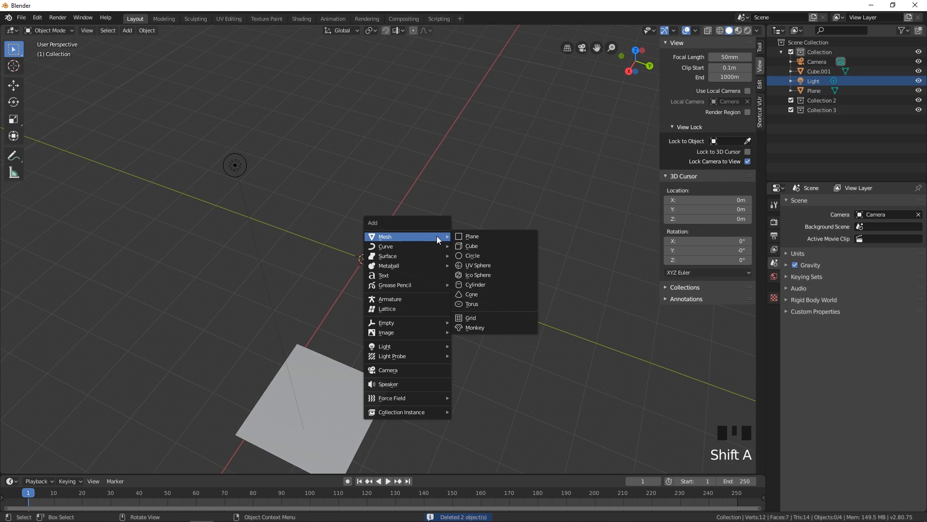
click(477, 238)
middle_drag(477, 239, 456, 253)
Add a Screw modifier to the new plane and set its Screw offset to 5.6 m.
click(774, 308)
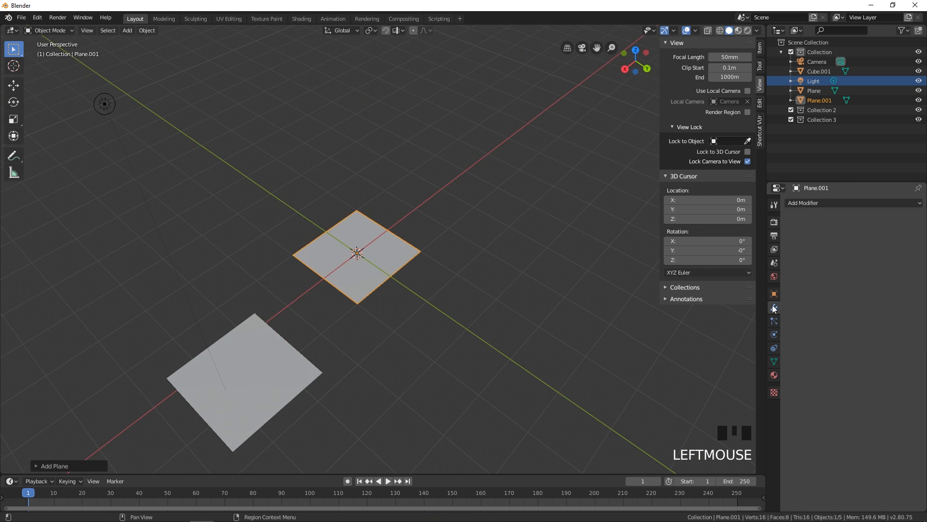
click(805, 205)
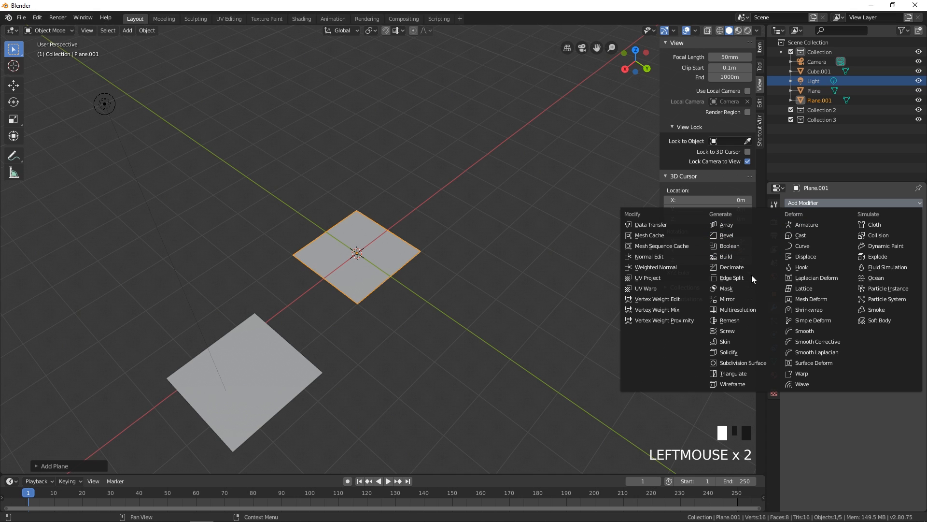
click(741, 332)
middle_drag(561, 288, 683, 245)
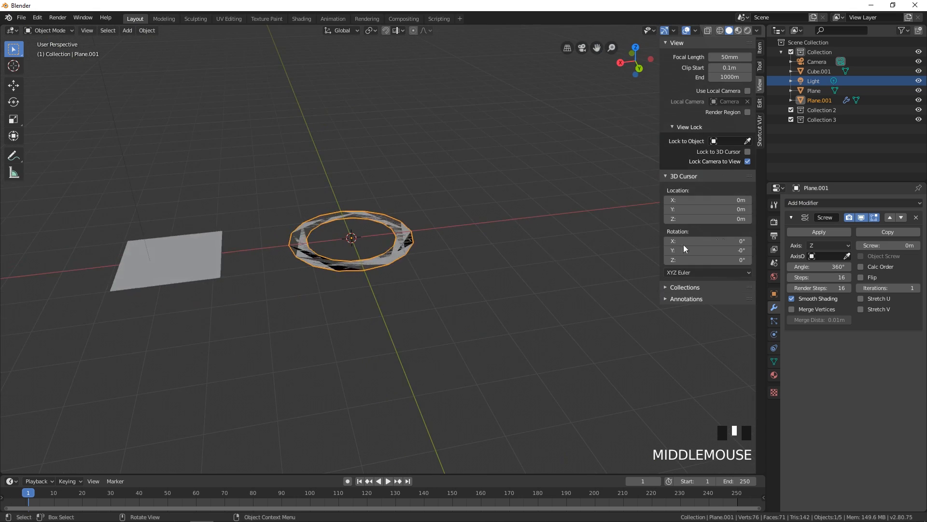
drag(897, 245, 925, 246)
In the plane's Edit Mode, select the base corner vertex and snap the 3D cursor to it at X -1, Y -1, Z 0 m.
shift+middle_drag(500, 204, 473, 270)
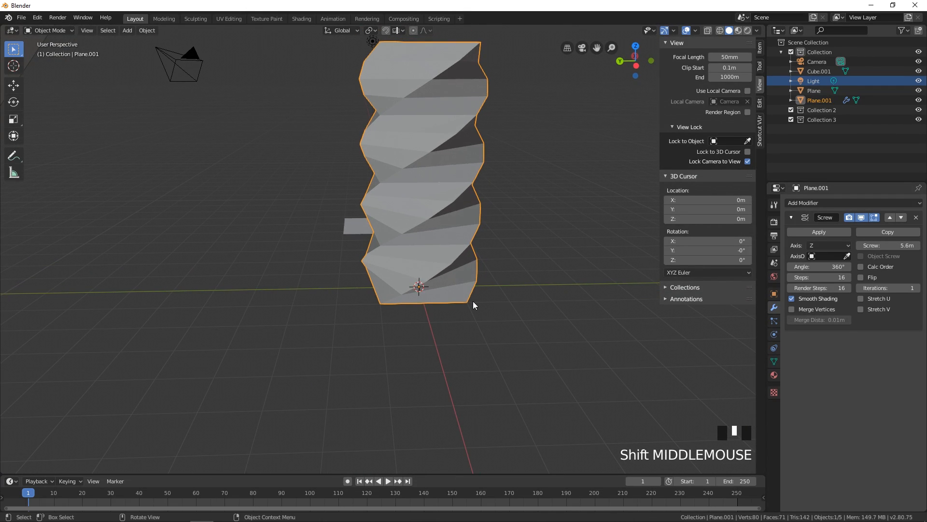
scroll(473, 305, up, 2)
middle_drag(452, 310, 445, 287)
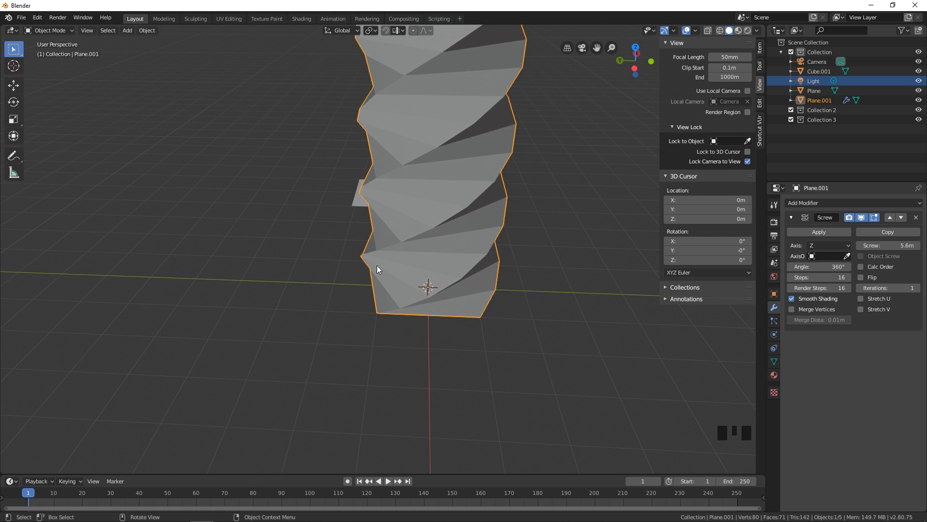
middle_drag(377, 265, 448, 303)
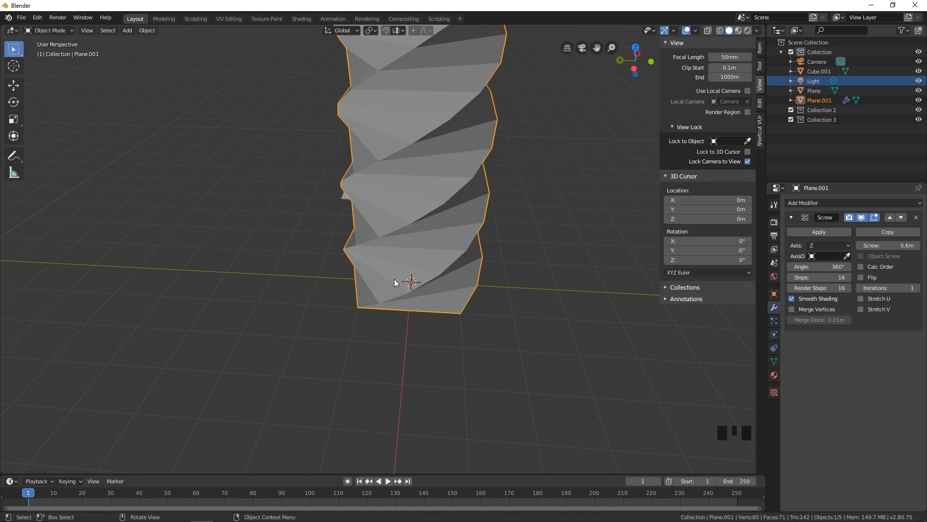
scroll(483, 300, down, 1)
scroll(449, 303, up, 1)
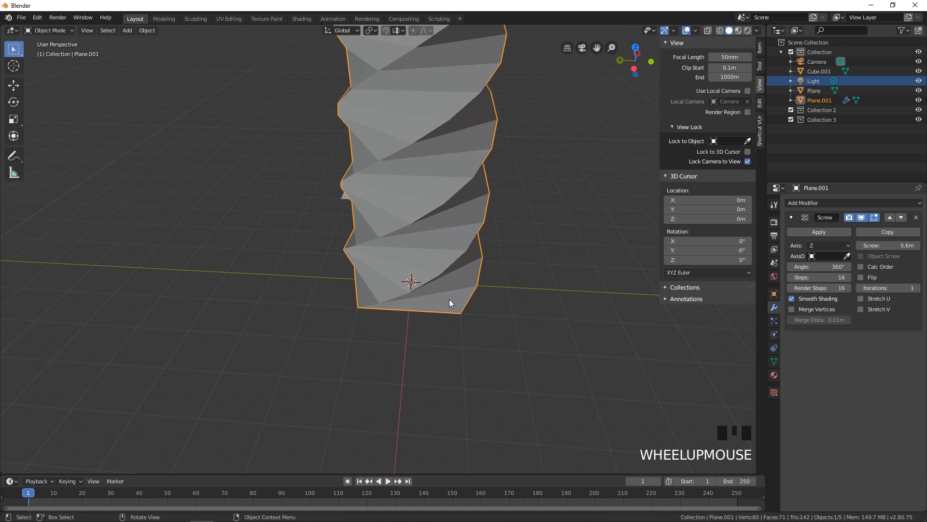
key(Tab)
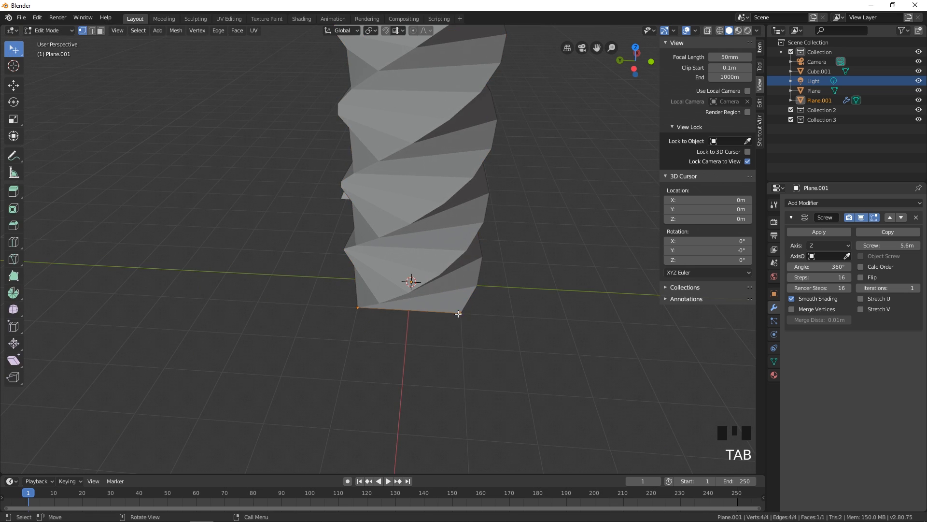
key(Tab)
key(Tab)
click(466, 313)
key(shift+s)
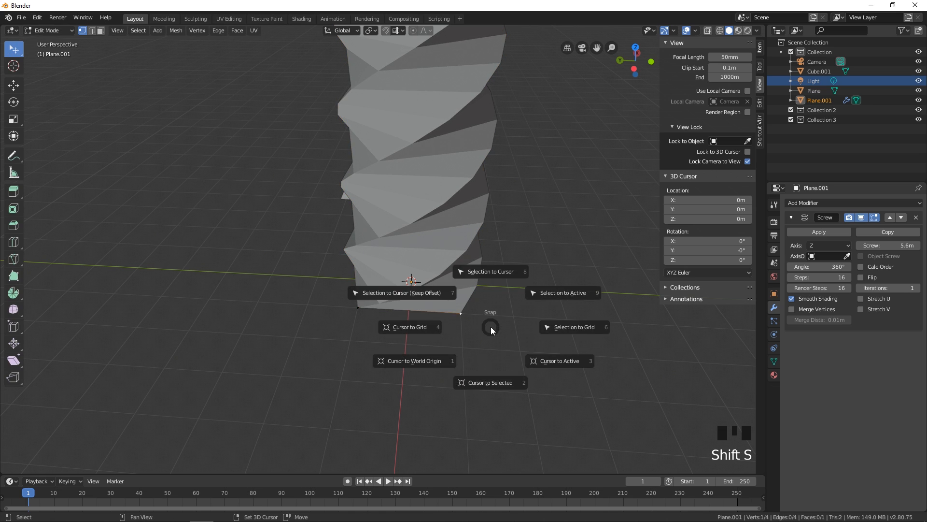
click(491, 373)
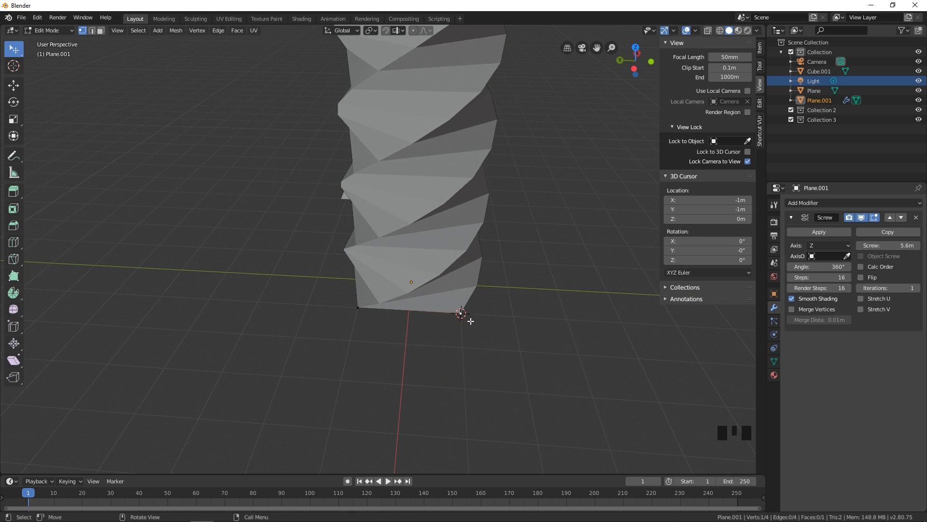
Leave Edit Mode and set the origin of the plane with the Screw modifier to the 3D cursor.
key(Tab)
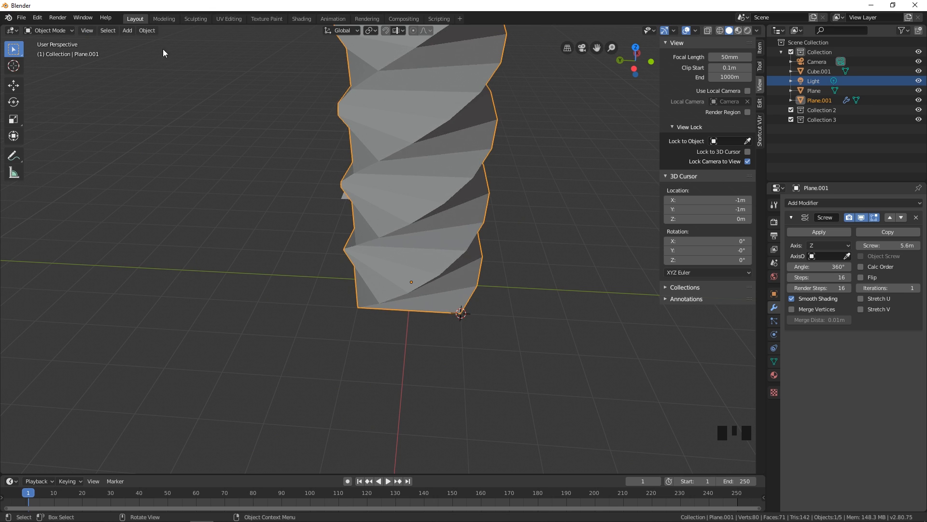
click(147, 31)
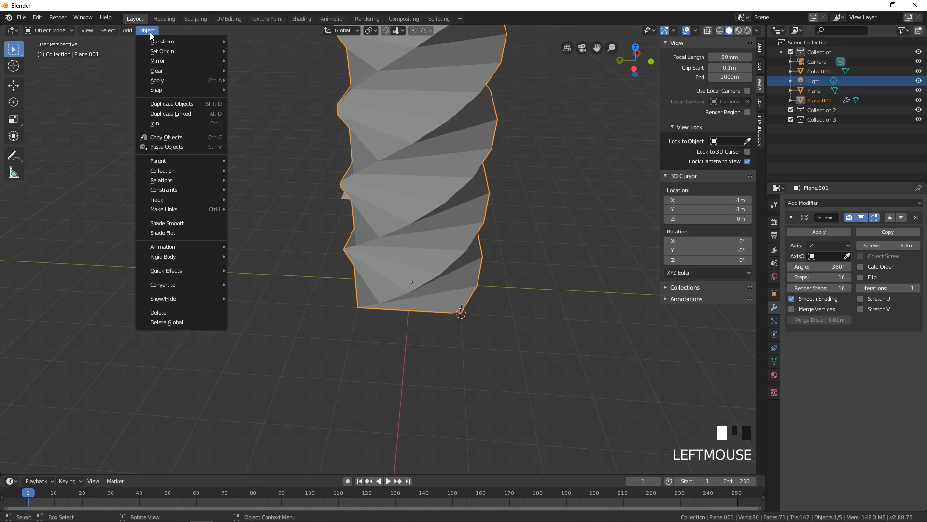
mouse_move(154, 51)
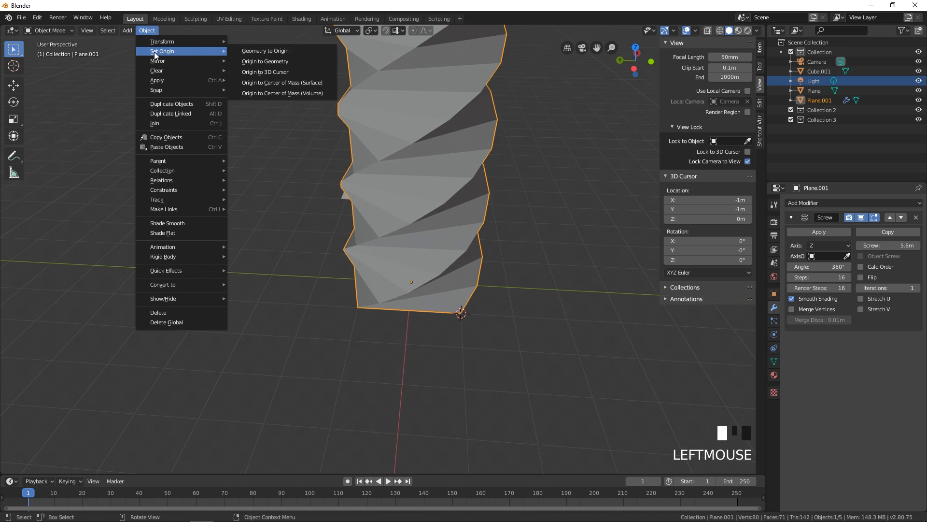
click(265, 72)
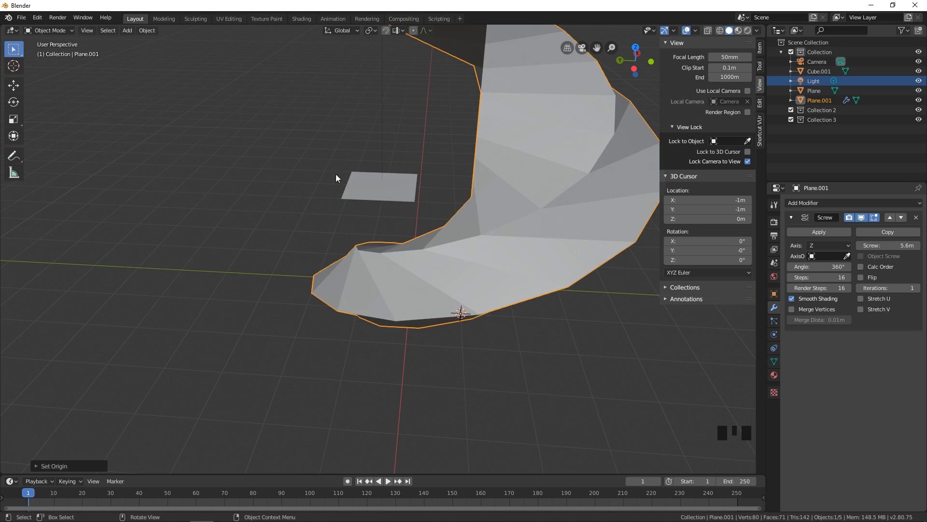
scroll(413, 271, down, 3)
middle_drag(414, 270, 378, 275)
scroll(448, 274, up, 2)
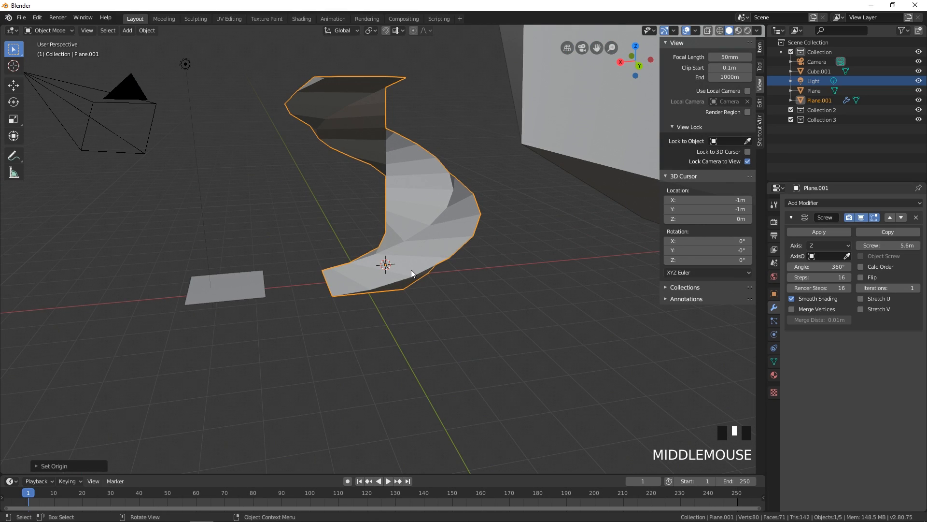
scroll(410, 270, up, 2)
middle_drag(411, 269, 404, 245)
Select the spiral plane with the Screw modifier and delete it.
click(462, 280)
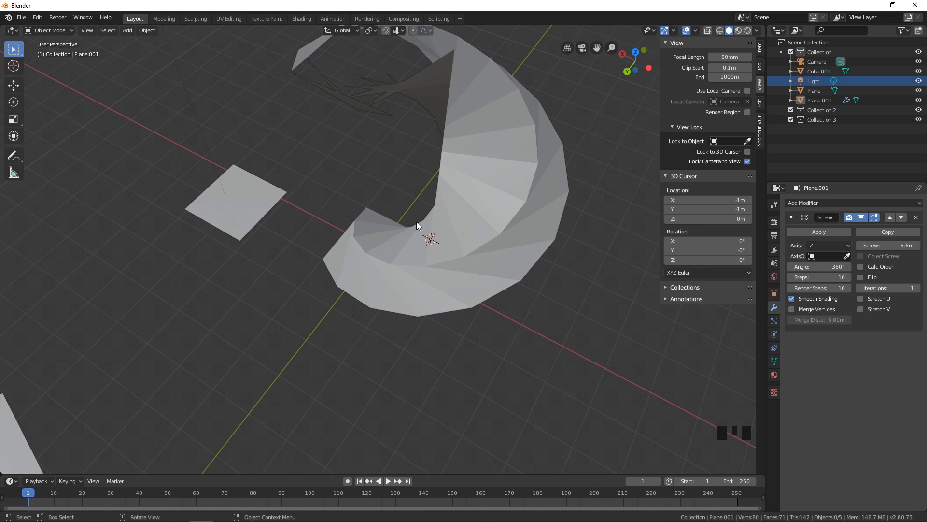
middle_drag(418, 216, 419, 212)
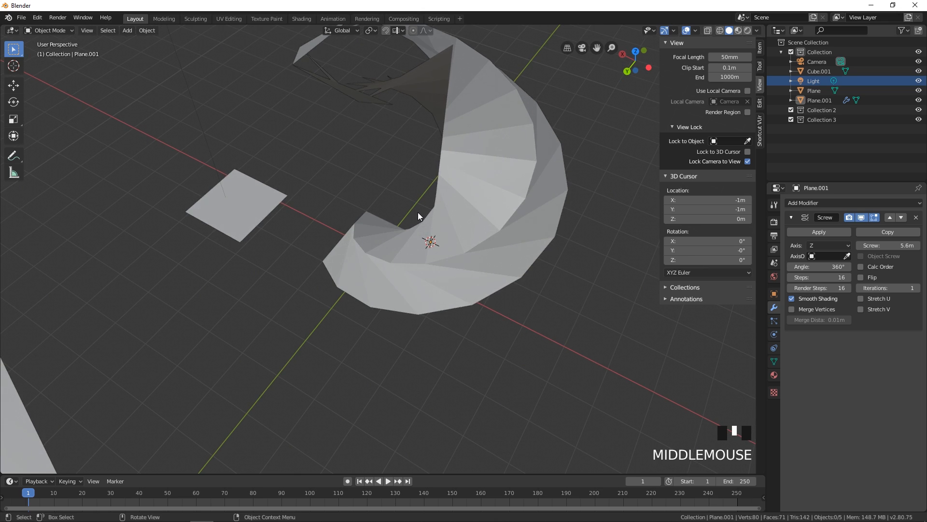
scroll(418, 212, down, 2)
click(462, 243)
key(x)
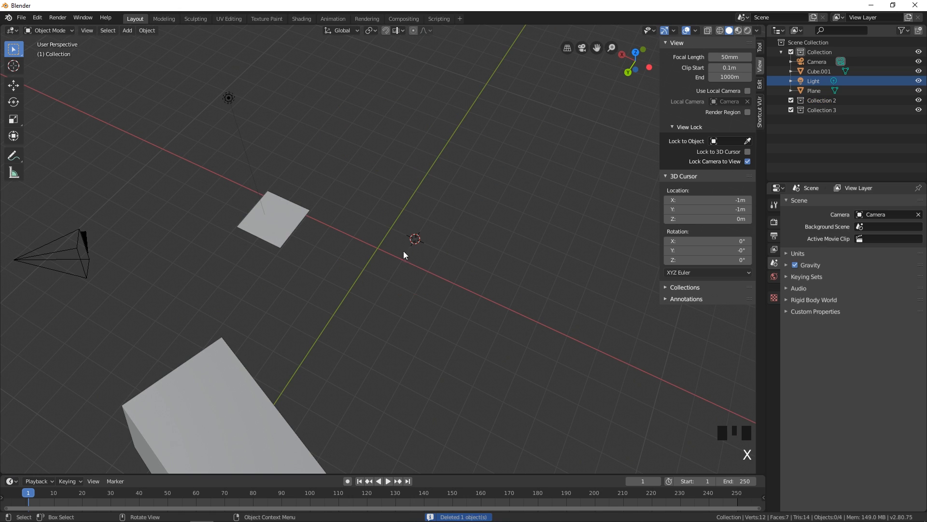
Add a mesh cube at the 3D cursor's location of X -1, Y -1, Z 0 m.
mouse_move(370, 250)
middle_down()
mouse_move(361, 251)
mouse_move(383, 246)
middle_up()
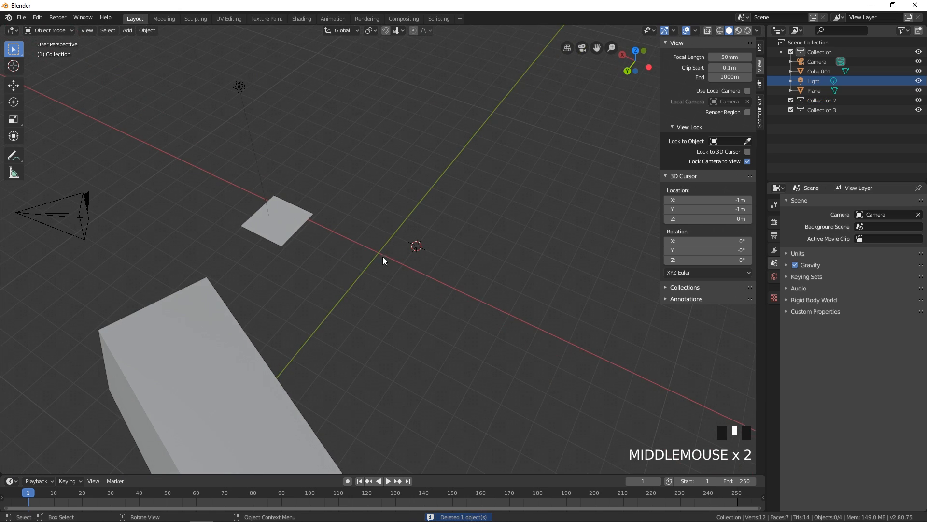
key(shift+a)
click(419, 265)
mouse_move(418, 266)
middle_down()
mouse_move(436, 274)
mouse_move(398, 262)
mouse_move(410, 253)
middle_up()
scroll(436, 273, up, 1)
scroll(416, 265, up, 2)
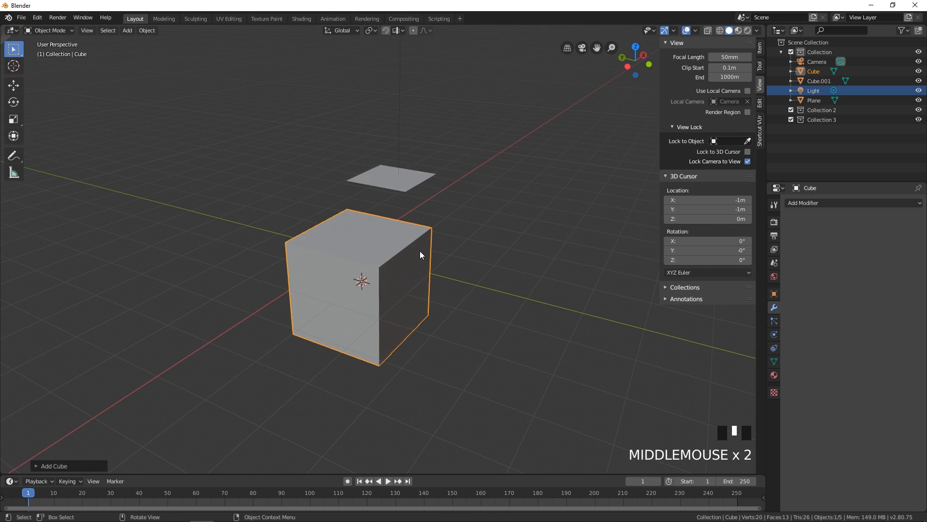
scroll(420, 254, down, 1)
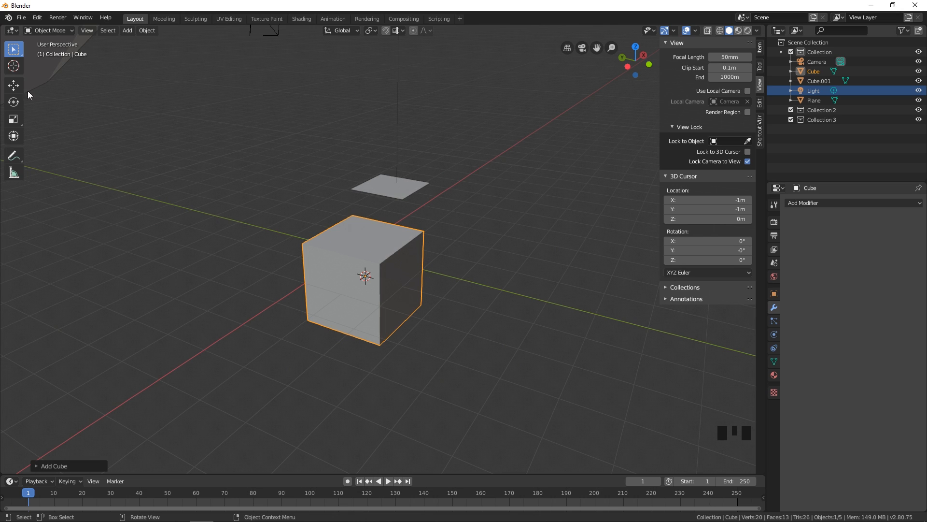
Rotate the new cube freehand around the global X axis with the Rotate tool.
click(13, 102)
drag(387, 263, 377, 251)
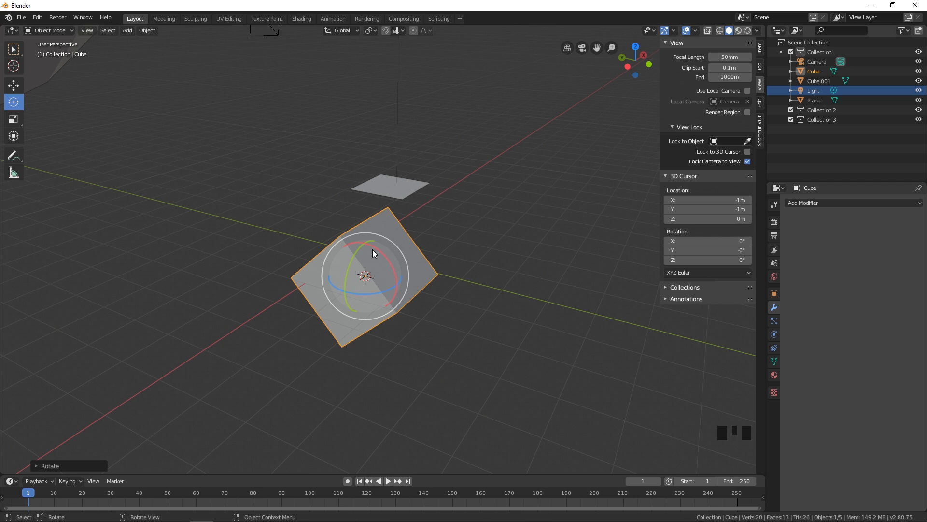
middle_drag(373, 249, 346, 291)
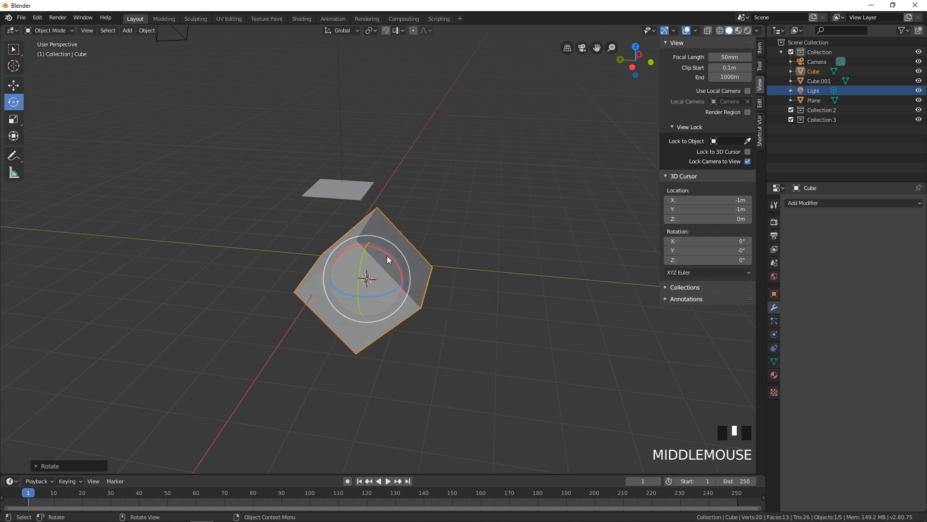
Set the transform orientation to Local and move the tilted cube a short distance along its own Y axis.
click(336, 31)
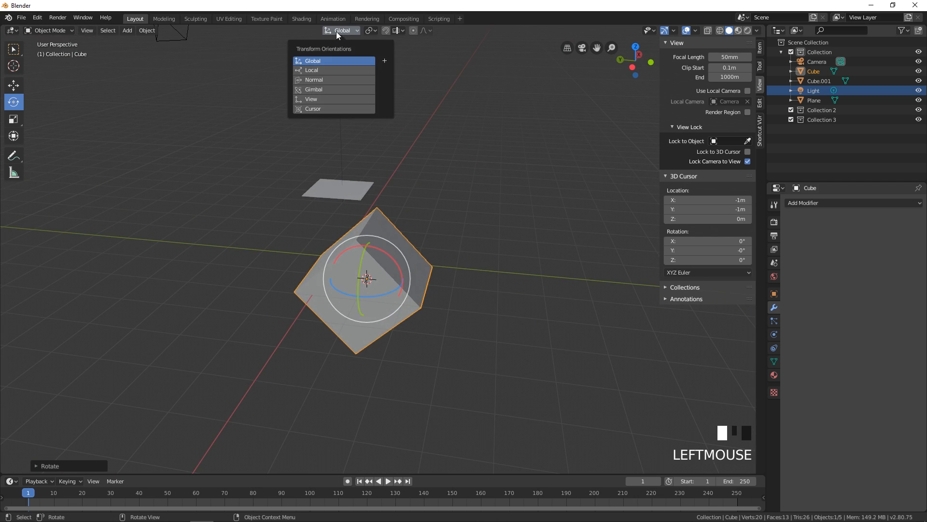
click(320, 70)
middle_drag(404, 223, 459, 236)
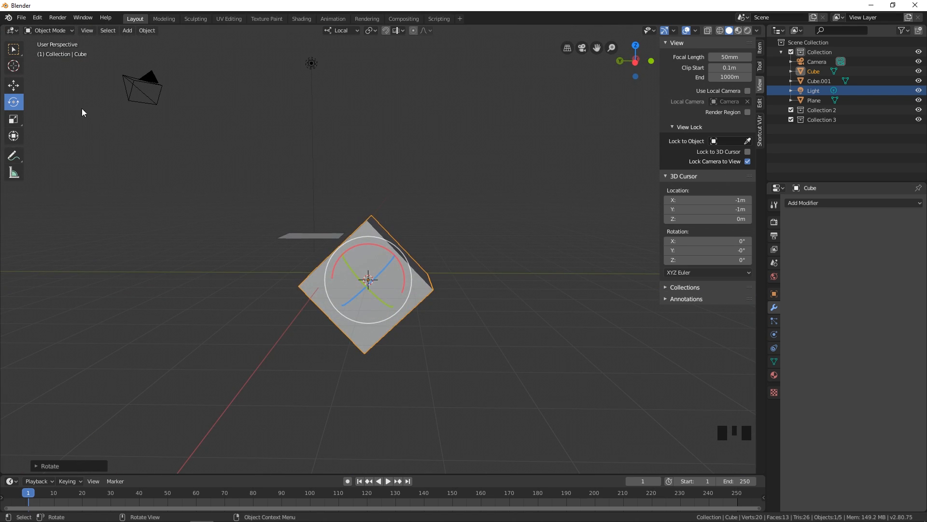
click(14, 85)
drag(344, 301, 380, 298)
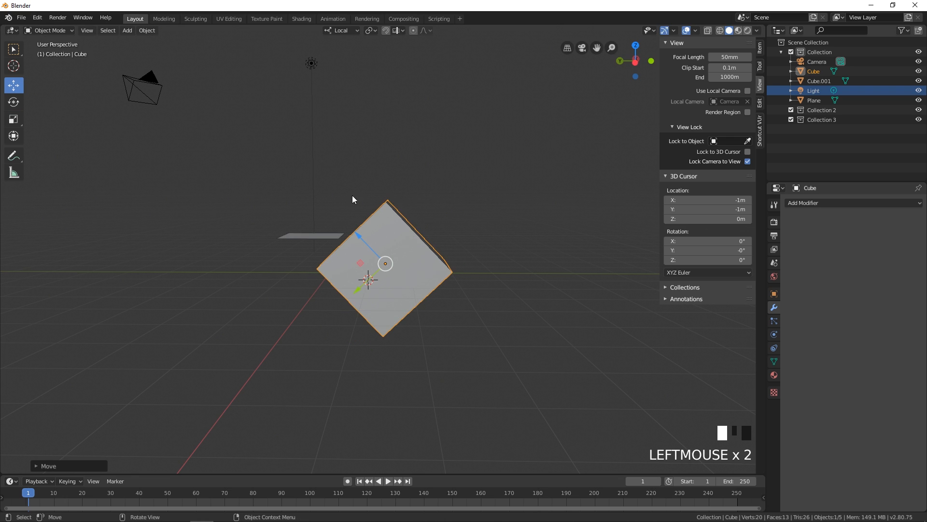
click(341, 30)
middle_drag(435, 244, 455, 203)
middle_drag(434, 246, 421, 270)
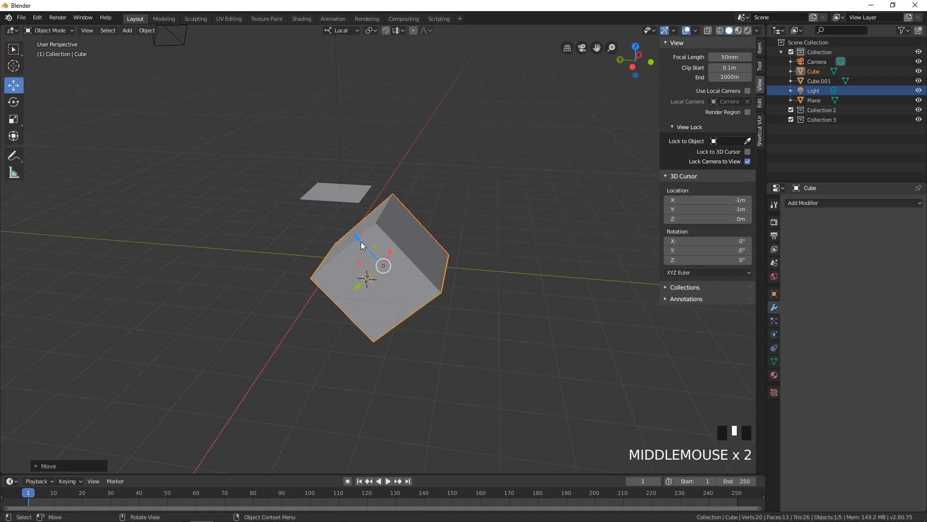
Duplicate the tilted cube three times, placing the copies beside and above the original.
key(shift+d)
click(555, 284)
key(shift+d)
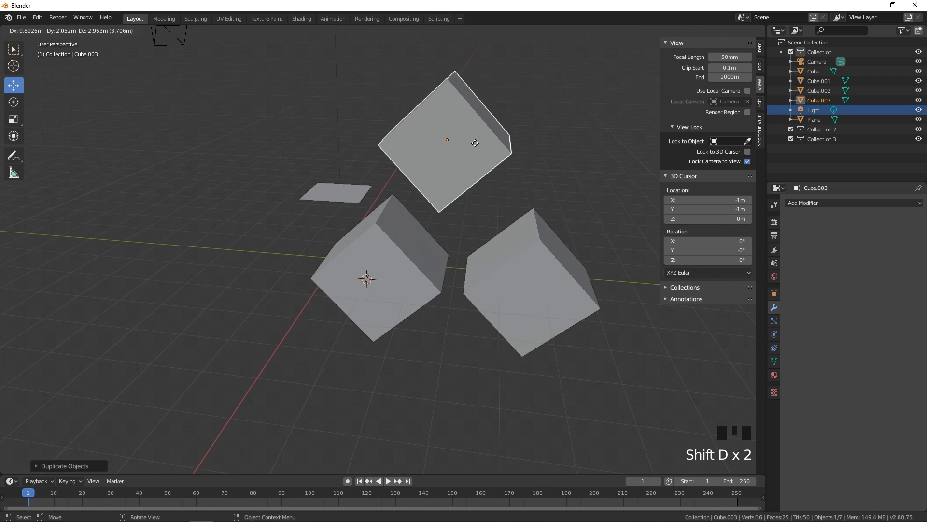
click(444, 240)
key(shift+d)
click(289, 269)
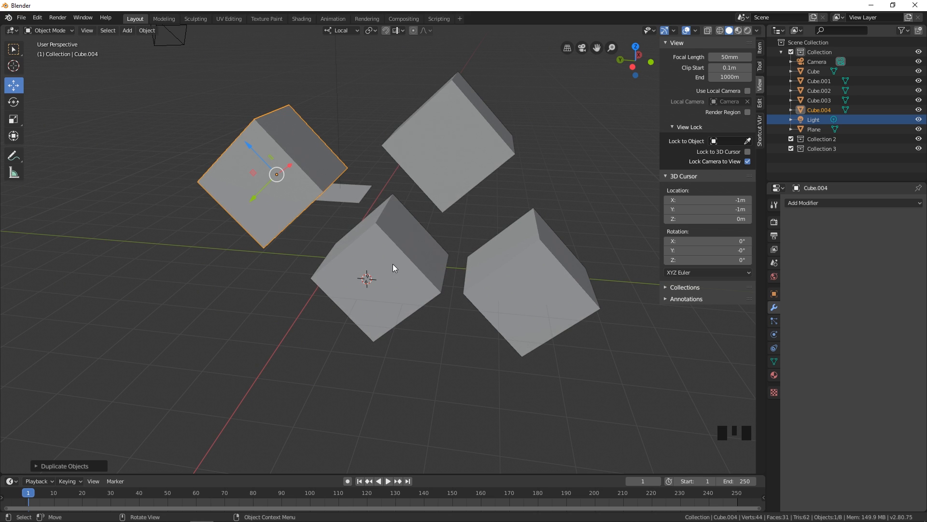
Select all four tilted cubes and scale them down to about 0.85 around their median point.
scroll(426, 277, down, 2)
mouse_move(427, 279)
middle_down()
mouse_move(432, 271)
mouse_move(442, 280)
mouse_move(421, 266)
middle_up()
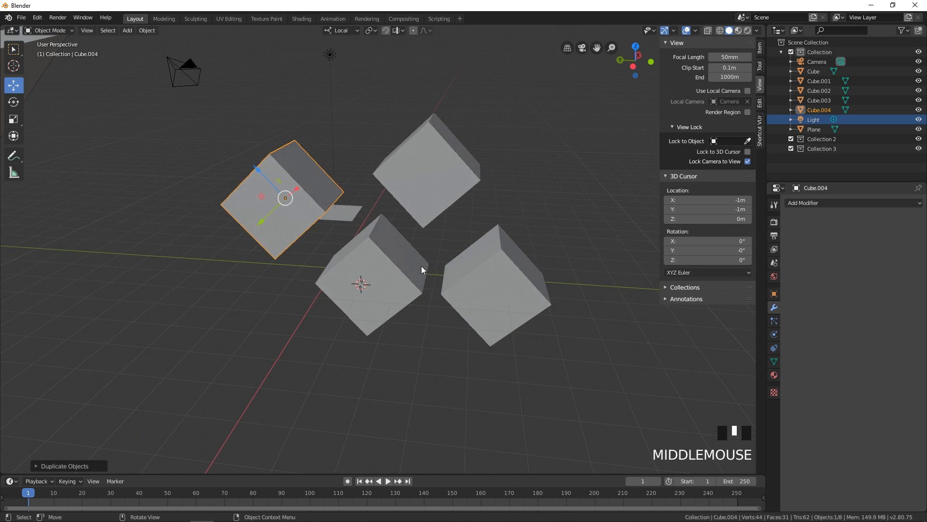
shift+click(396, 270)
shift+click(472, 277)
shift+click(427, 183)
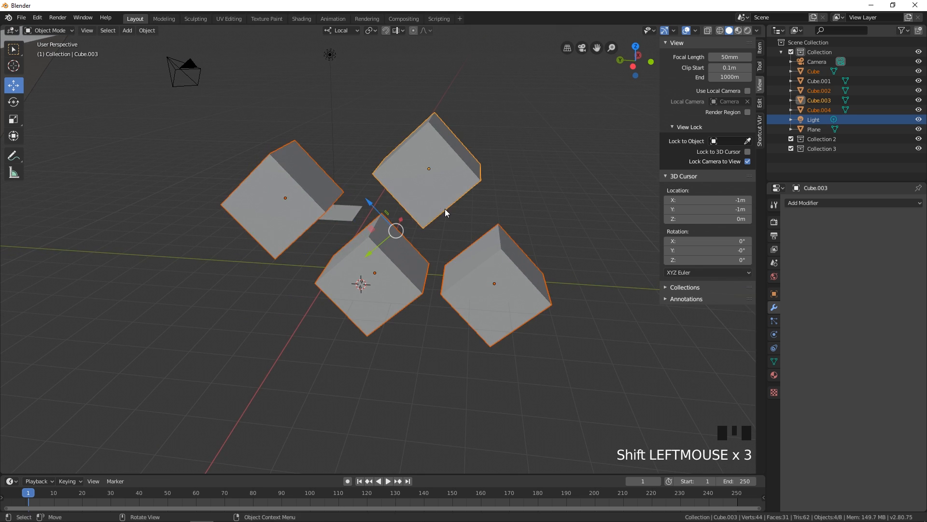
middle_drag(387, 129, 396, 139)
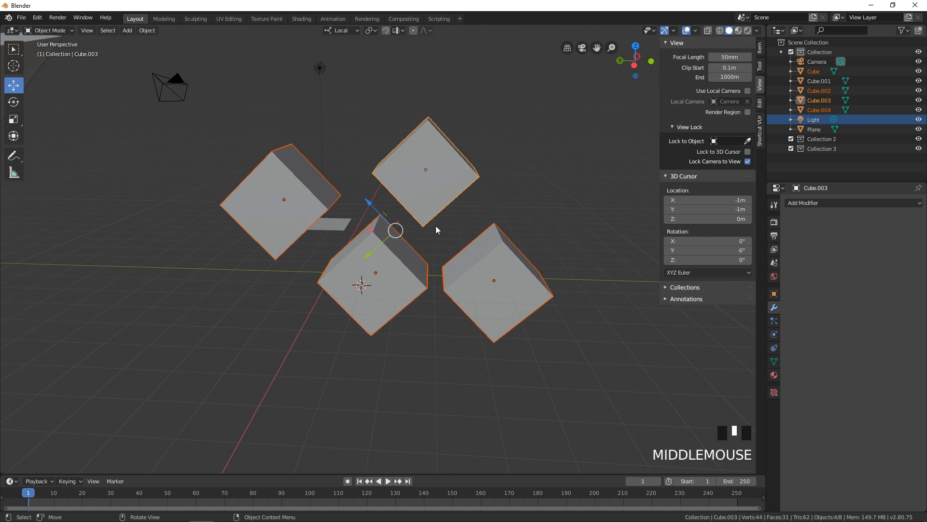
key(s)
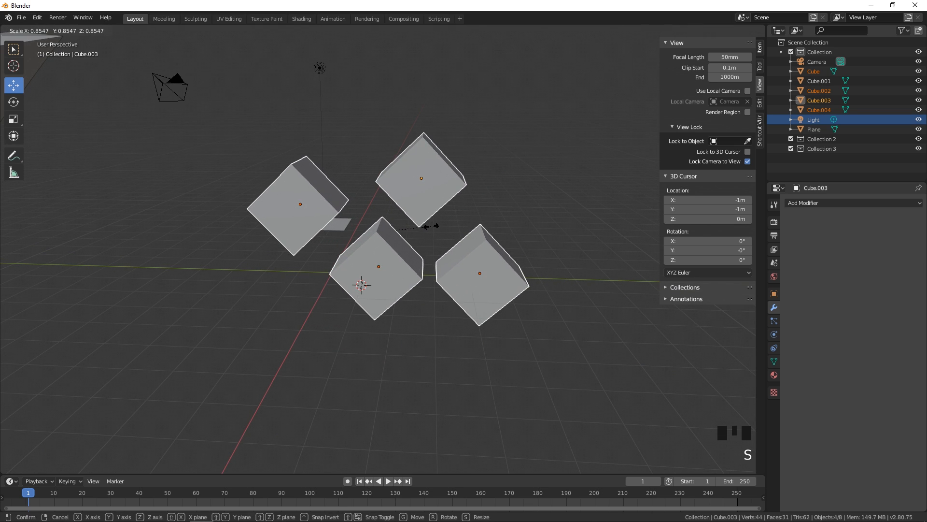
click(462, 238)
middle_drag(462, 238, 462, 251)
key(s)
key(Escape)
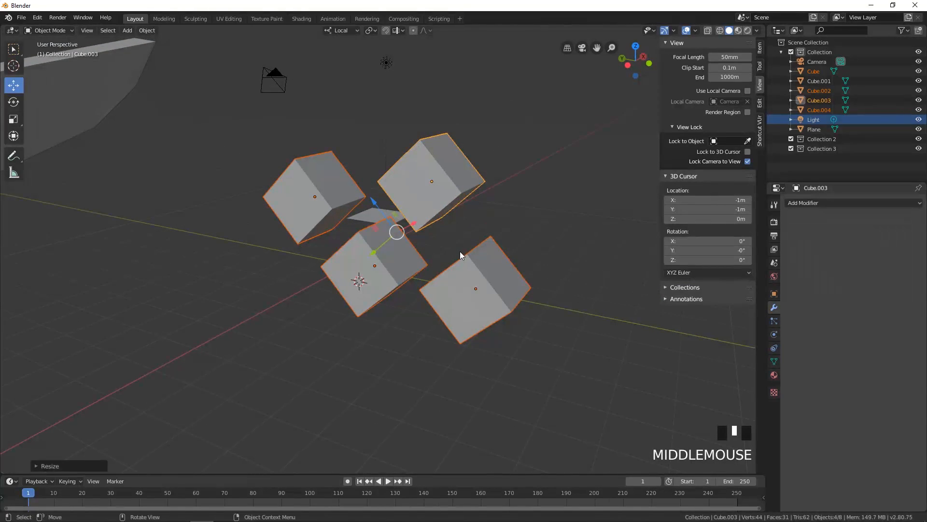
middle_drag(369, 283, 427, 183)
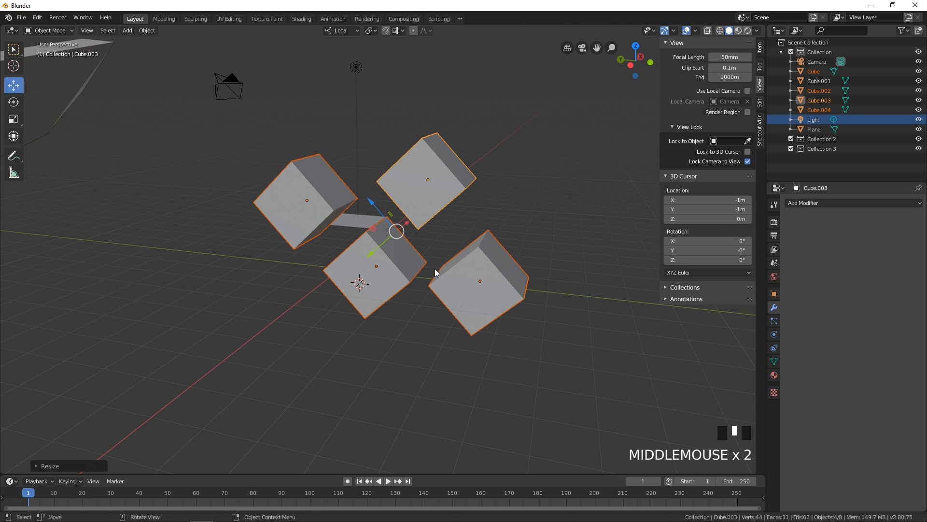
Set the pivot point to 3D Cursor and scale the four cubes up from the cursor.
click(370, 31)
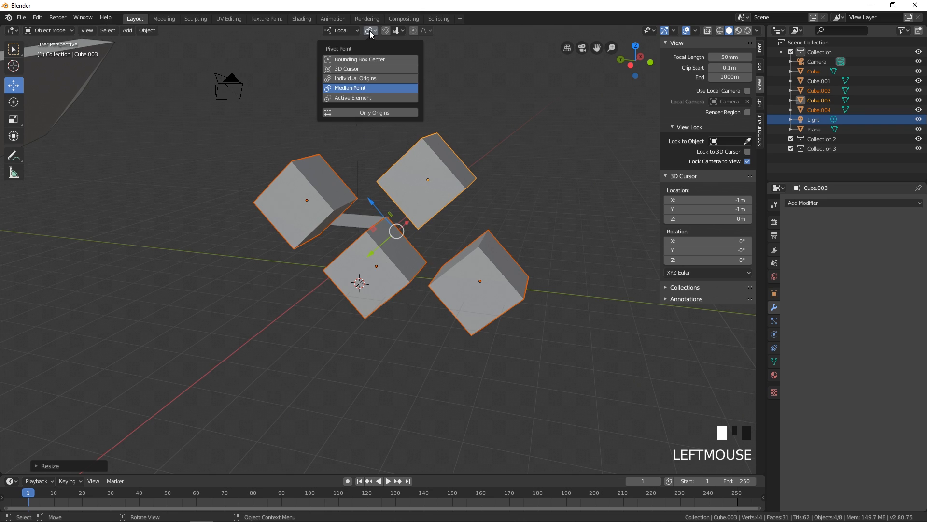
click(351, 70)
middle_drag(422, 278, 361, 297)
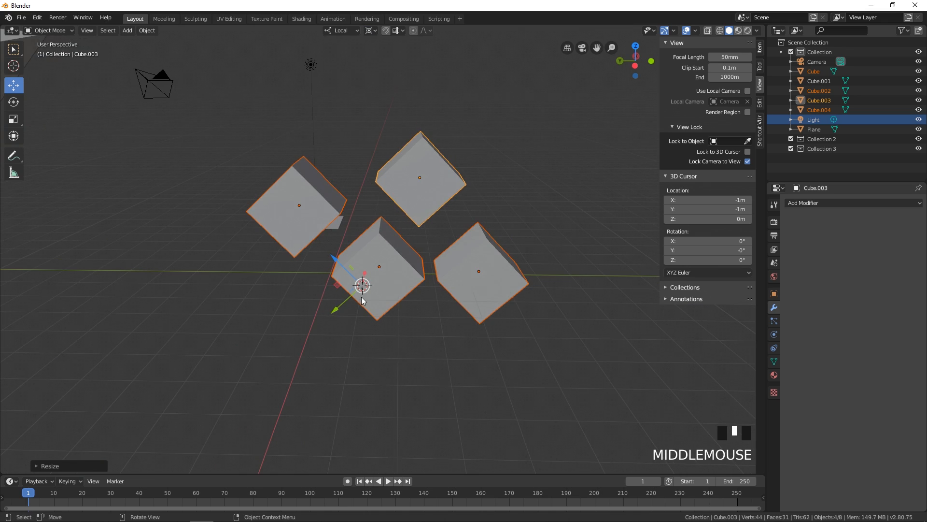
key(s)
click(395, 296)
scroll(396, 297, down, 5)
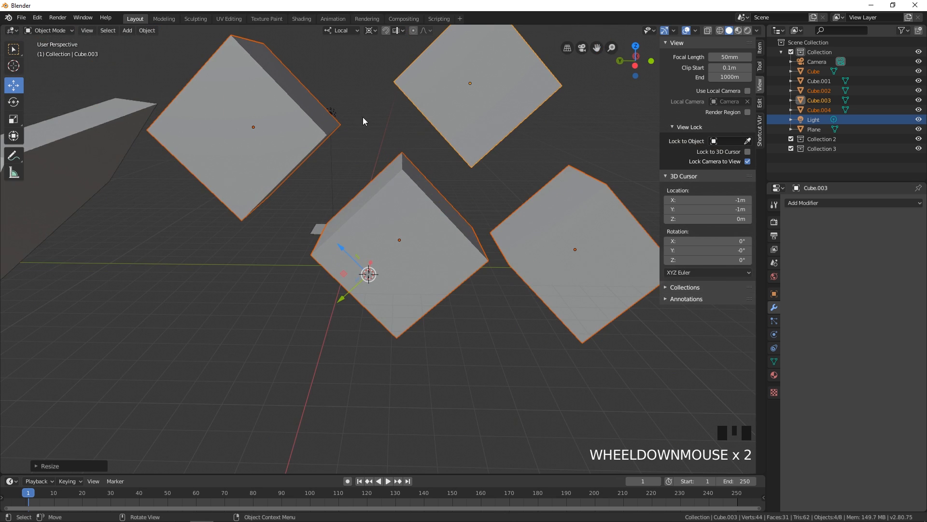
Set the pivot point to Individual Origins and scale each of the four cubes down to about 0.58.
click(371, 32)
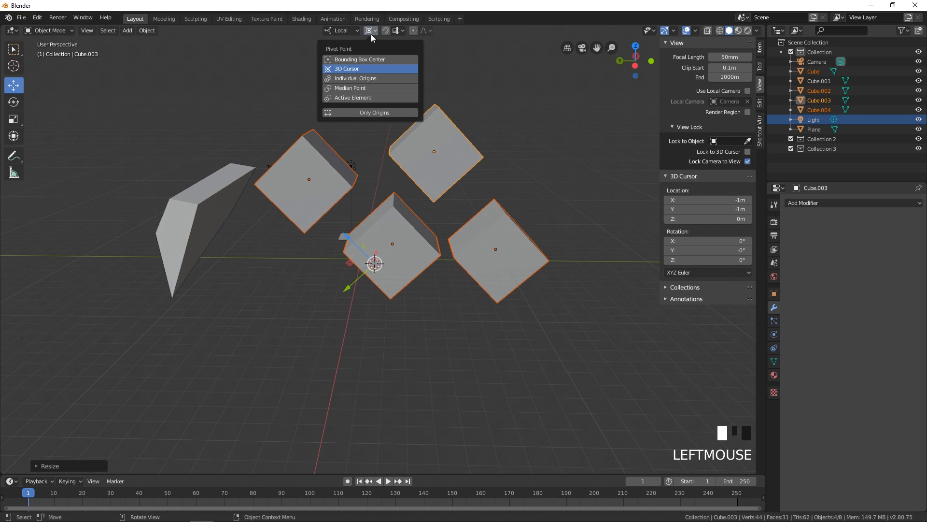
click(367, 81)
key(s)
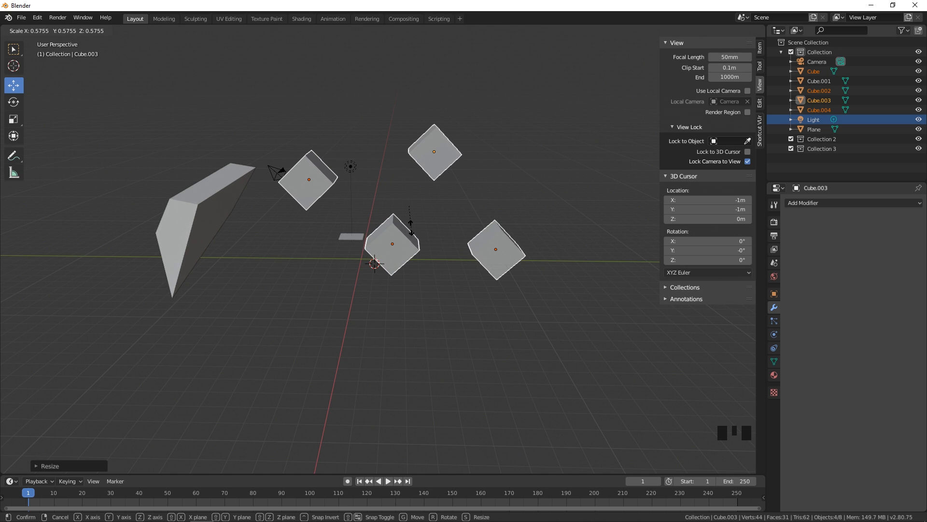
click(410, 224)
mouse_move(427, 228)
middle_down()
mouse_move(399, 231)
mouse_move(429, 211)
middle_up()
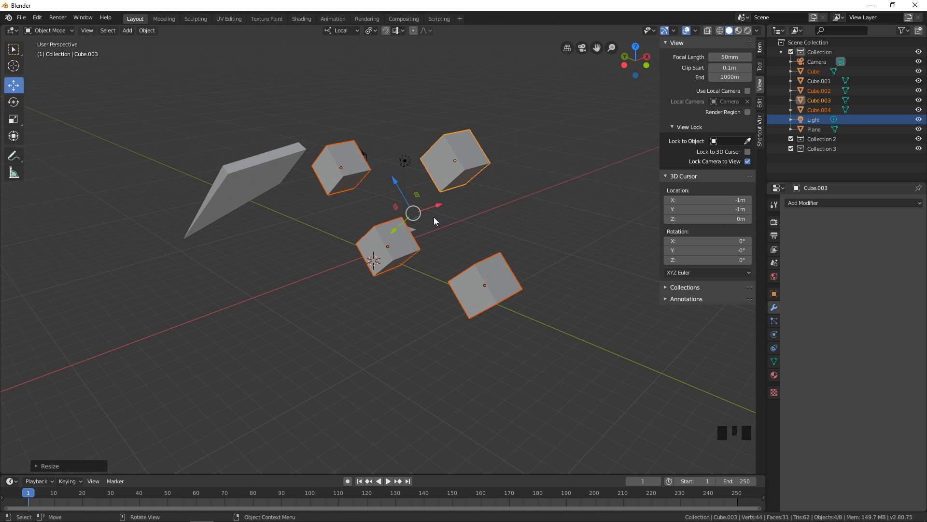
Scale the four cubes once more around their individual origins and deselect them.
key(s)
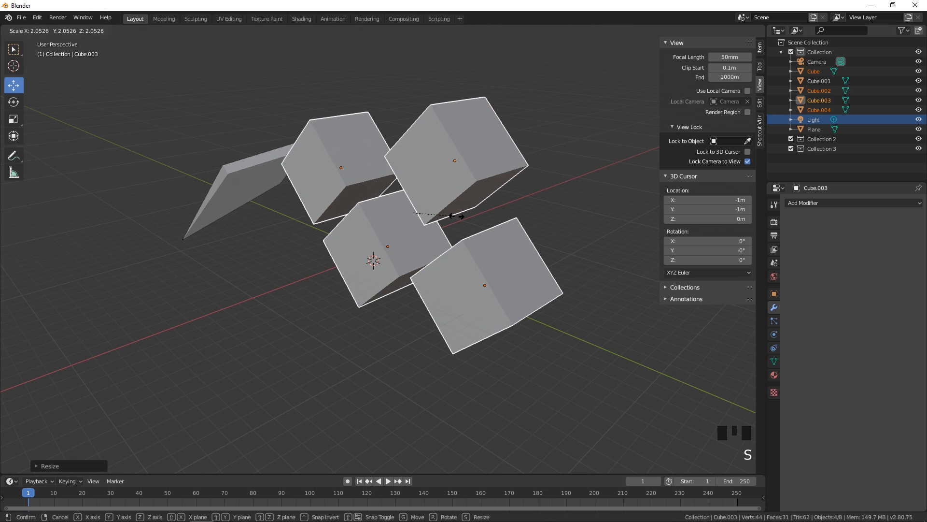
click(430, 228)
middle_drag(429, 228, 475, 230)
scroll(464, 215, up, 2)
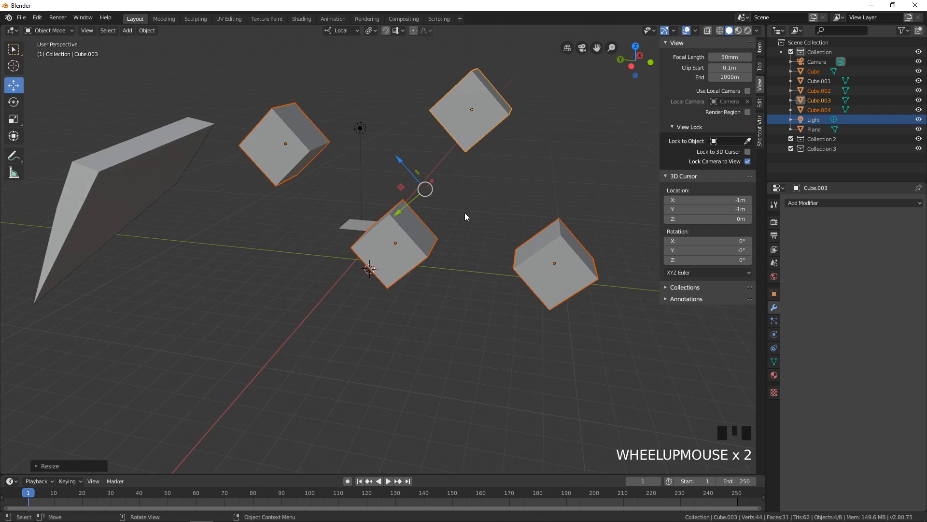
middle_drag(463, 213, 455, 215)
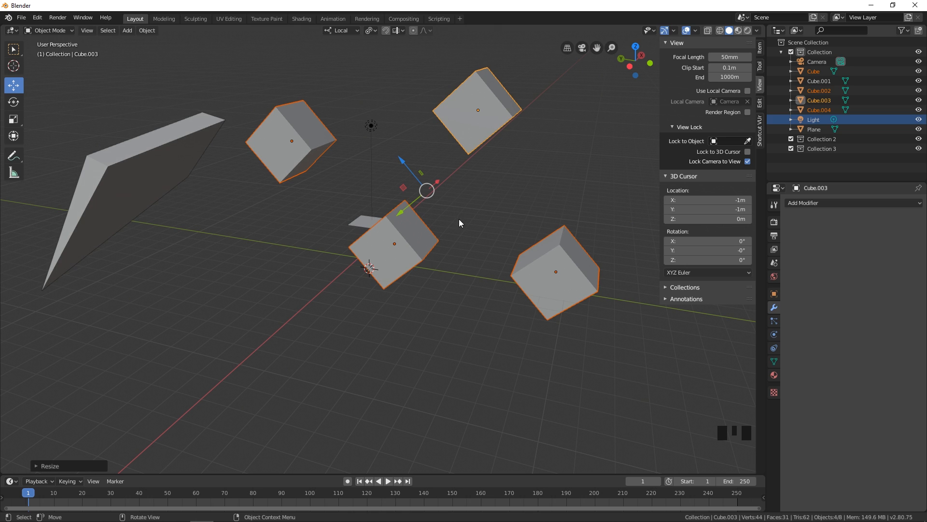
click(466, 211)
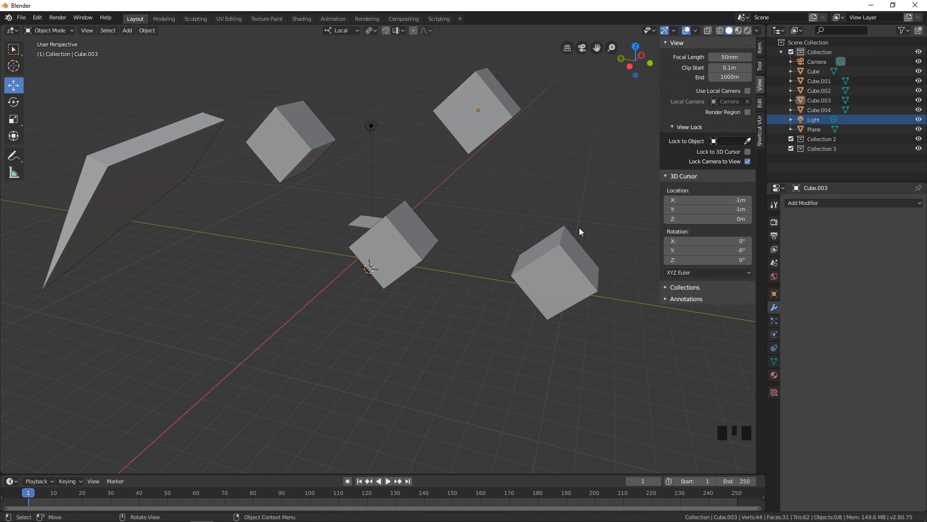
Split the 3D viewport vertically into two side-by-side 3D views, with the dividing edge slightly past the middle.
click(766, 24)
drag(766, 24, 749, 28)
drag(611, 51, 445, 52)
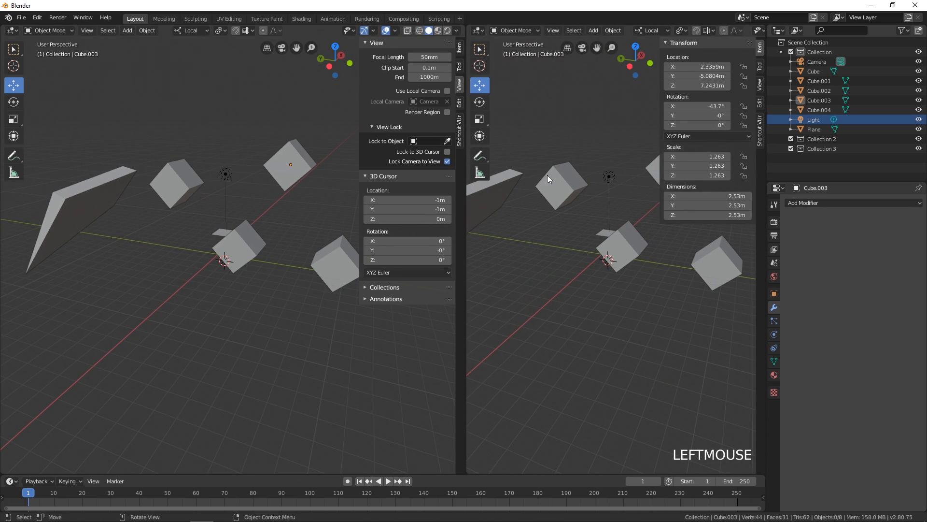
middle_drag(546, 175, 535, 181)
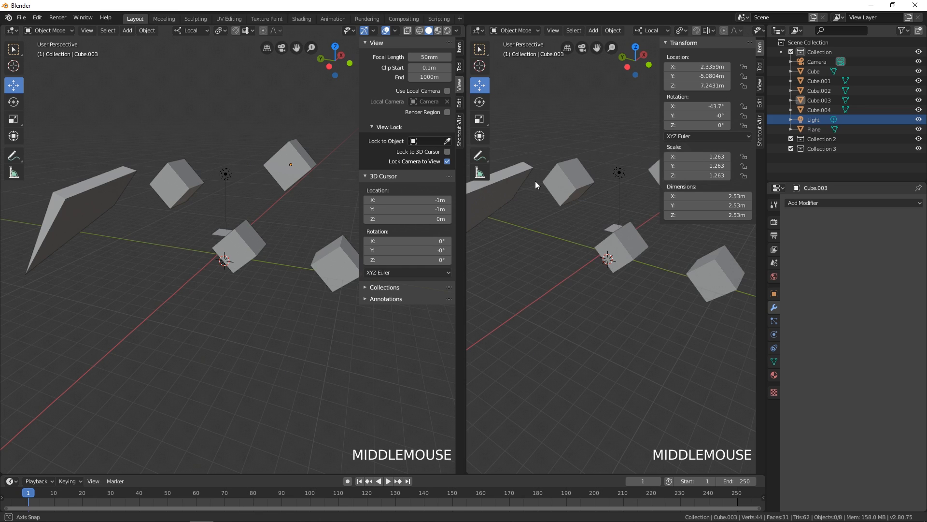
Change the editor type of the new area to Shader Editor and after that to Text Editor.
click(480, 31)
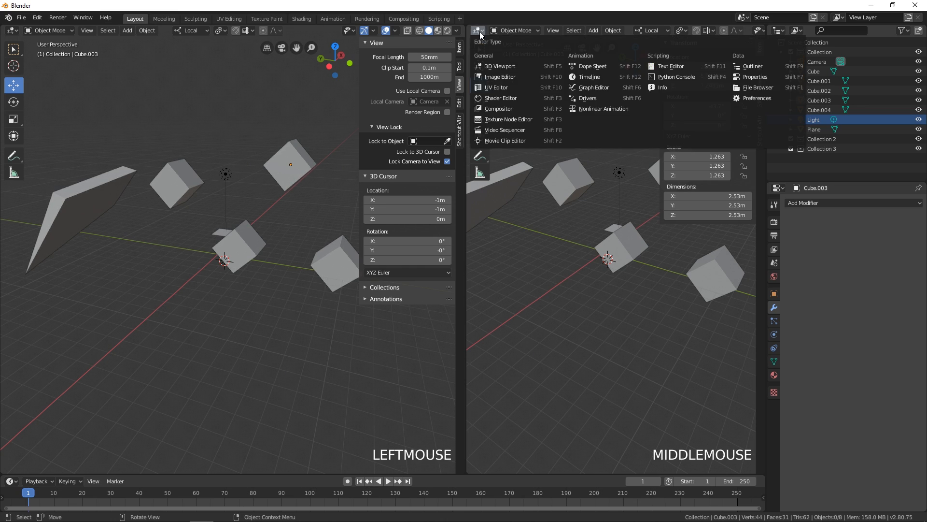
click(509, 98)
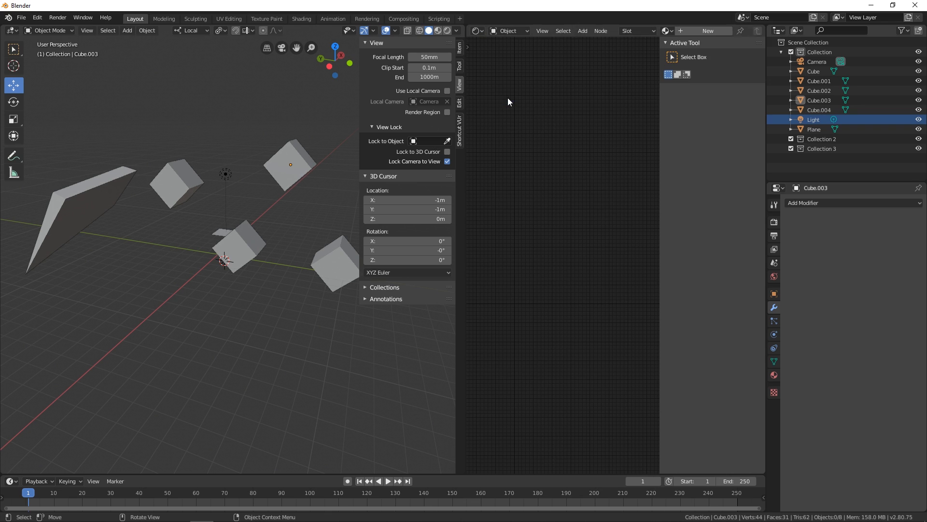
click(477, 33)
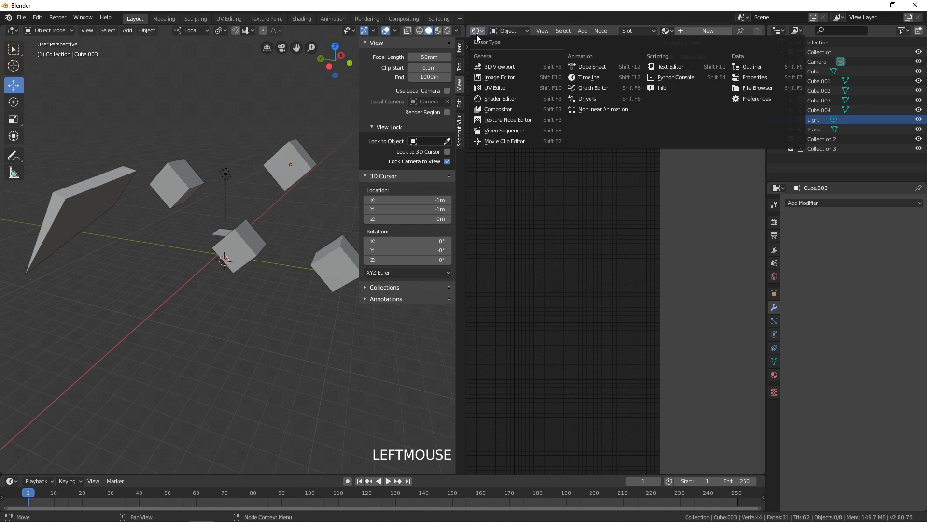
click(660, 88)
key(shift+F11)
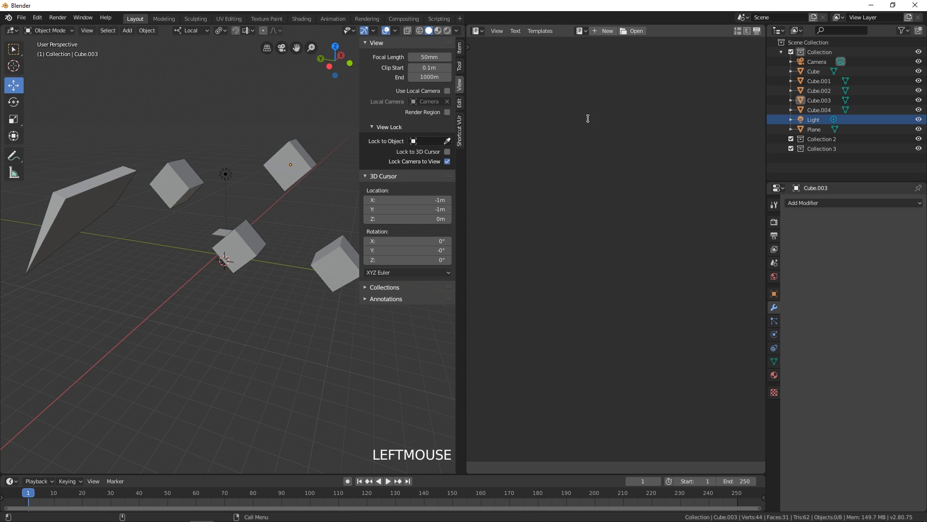
Set the new area's editor type back to 3D Viewport and orbit both views independently.
click(483, 34)
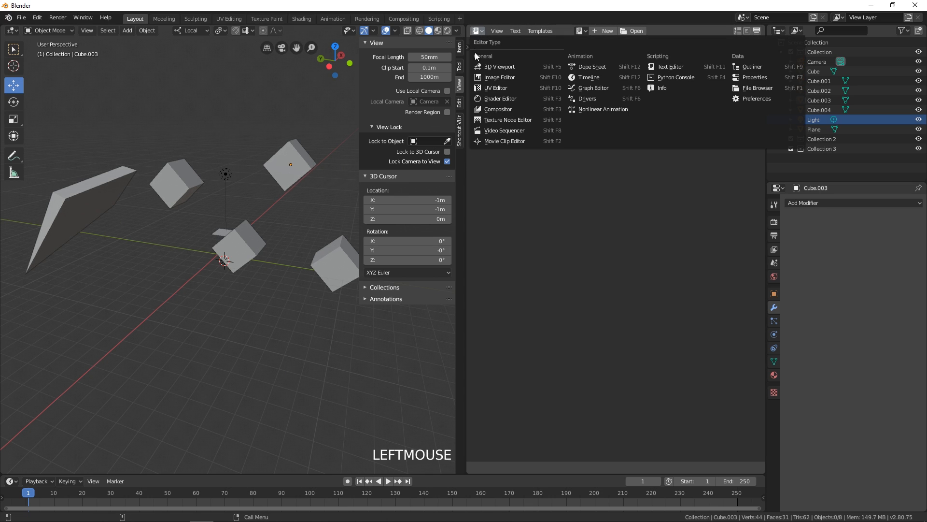
click(501, 66)
middle_drag(539, 120, 566, 127)
mouse_move(329, 178)
middle_down()
mouse_move(236, 198)
mouse_move(318, 191)
middle_up()
middle_drag(557, 177, 586, 178)
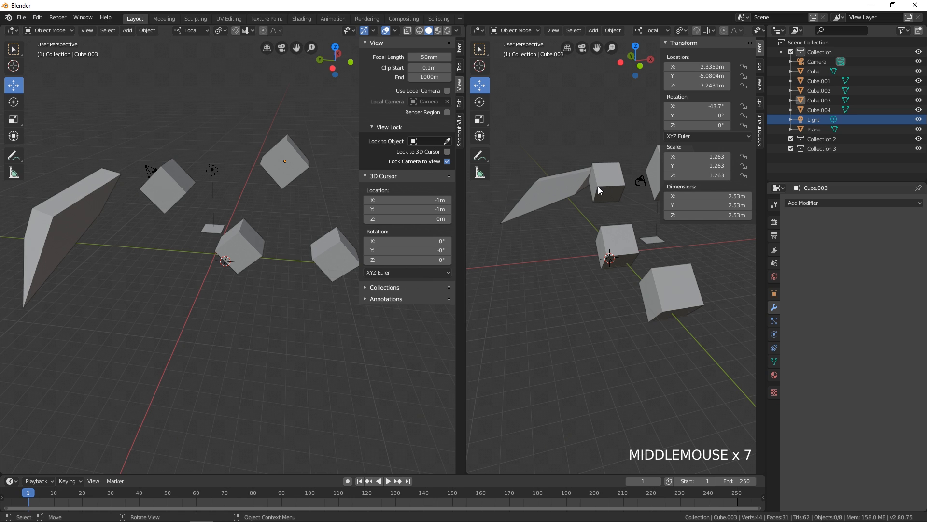
Switch the newer 3D view to Rendered shading while the original view stays in Solid shading.
key(backslash)
key(backslash)
key(backslash)
key(z)
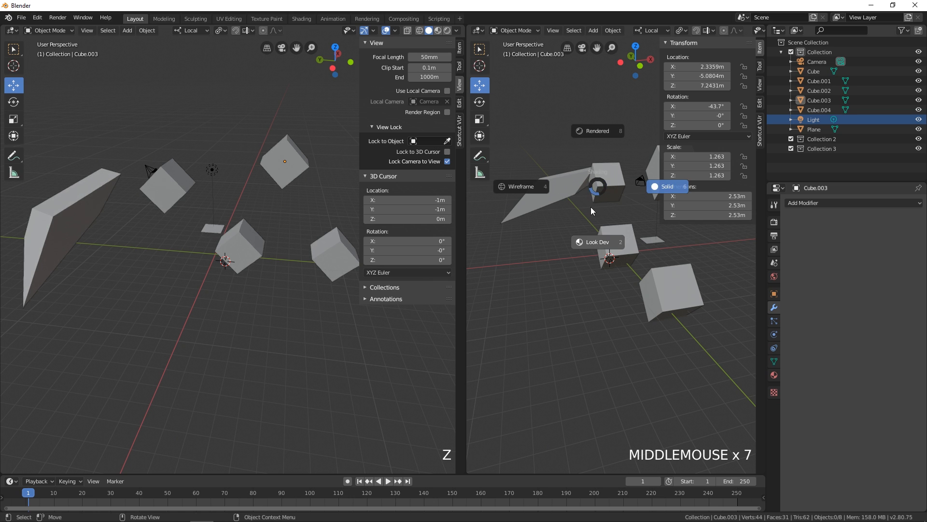
click(601, 118)
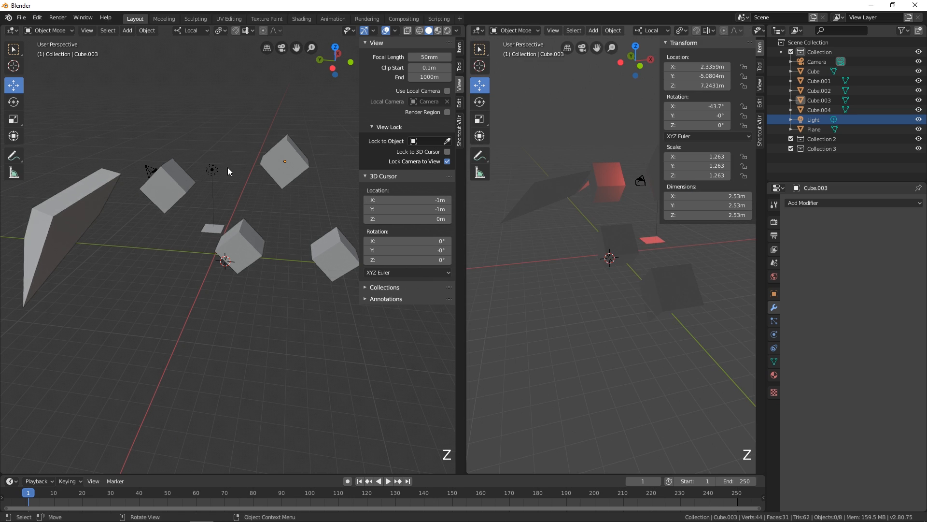
middle_drag(228, 168, 262, 183)
scroll(256, 196, down, 1)
scroll(256, 196, up, 1)
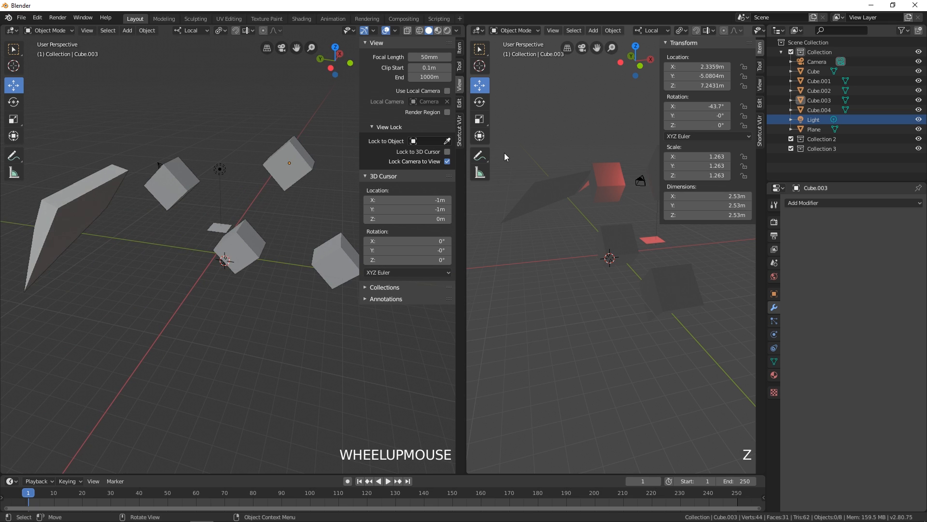
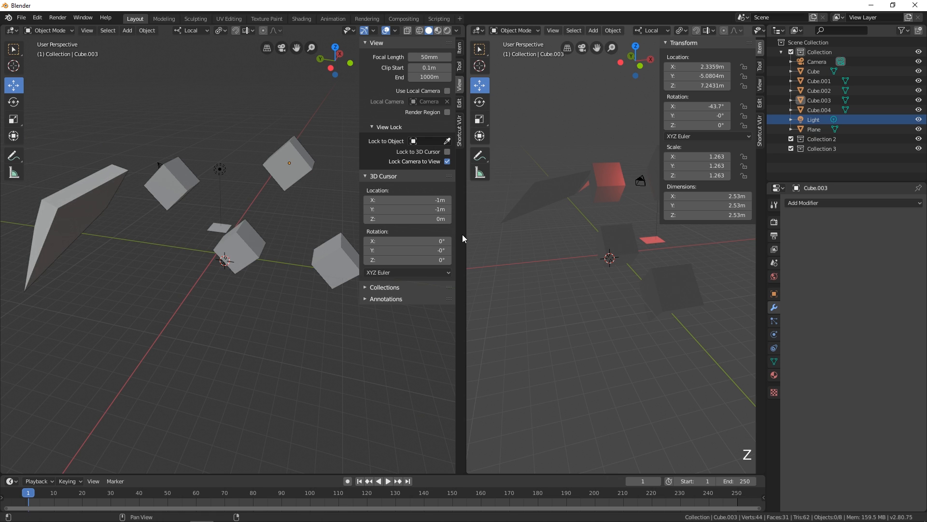
Split the Solid-shaded view horizontally into two stacked 3D views of about equal height.
right_click(462, 234)
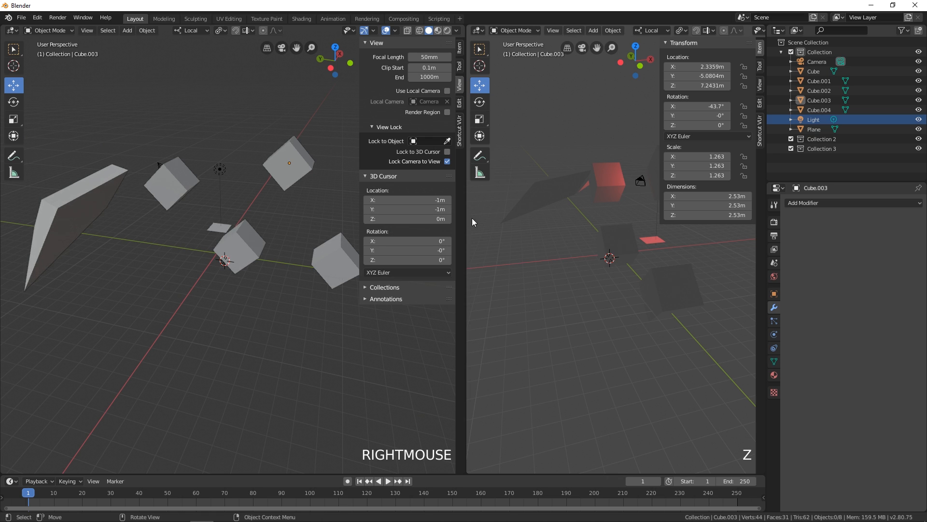
right_click(465, 221)
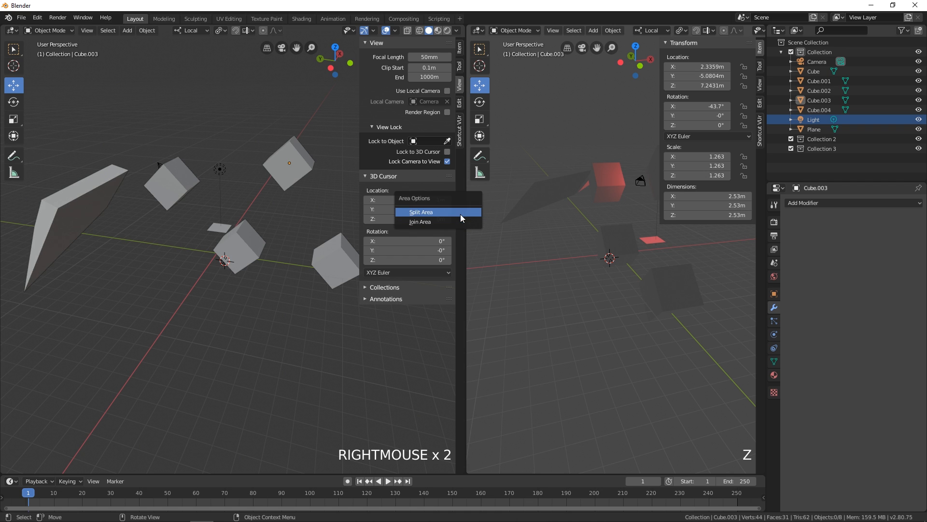
click(460, 214)
click(457, 241)
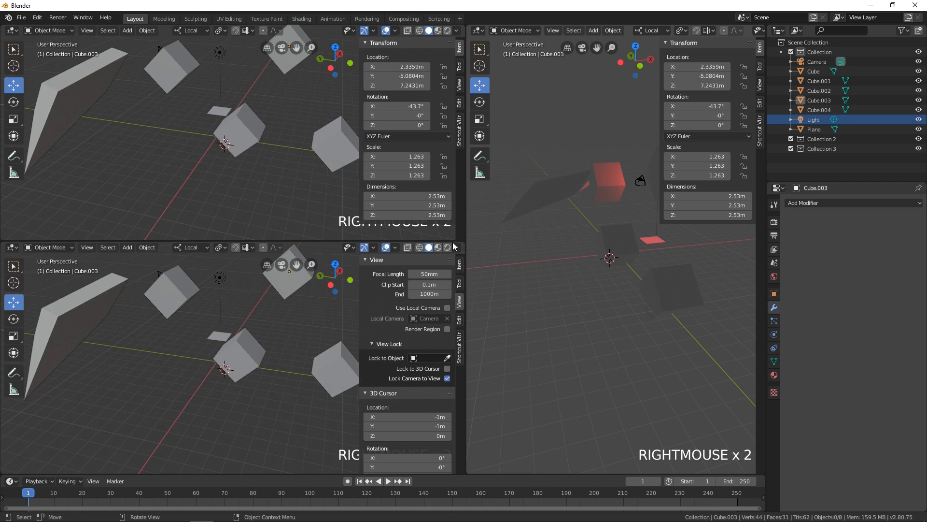
Show the camera's perspective in the lower stacked view and orbit the locked camera around the cubes.
click(15, 247)
click(14, 248)
key(KP_0)
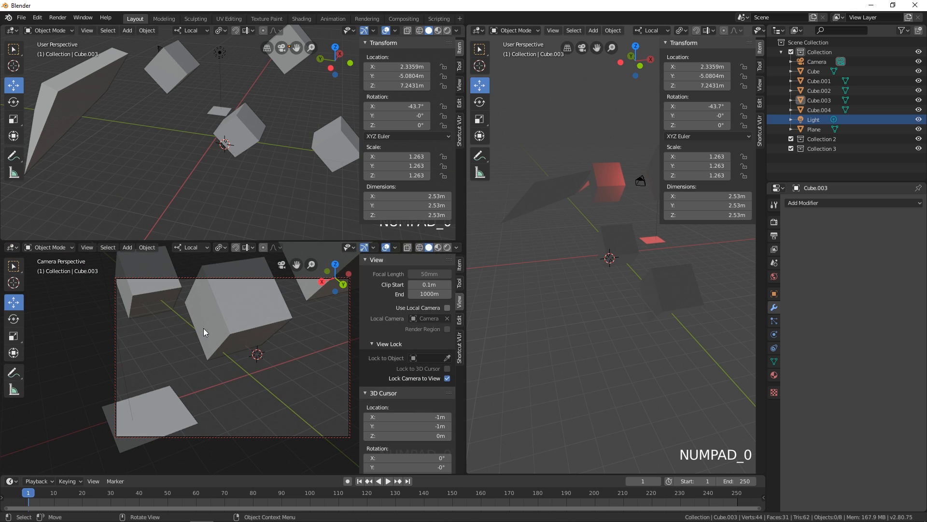
middle_drag(203, 328, 155, 320)
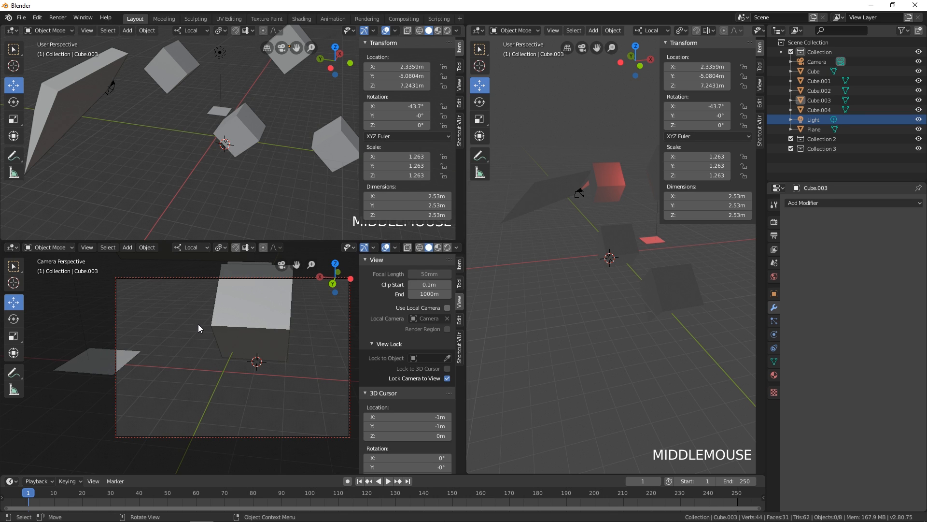
Set the camera view to Rendered shading and move the camera back until the cubes and plane are in frame.
key(z)
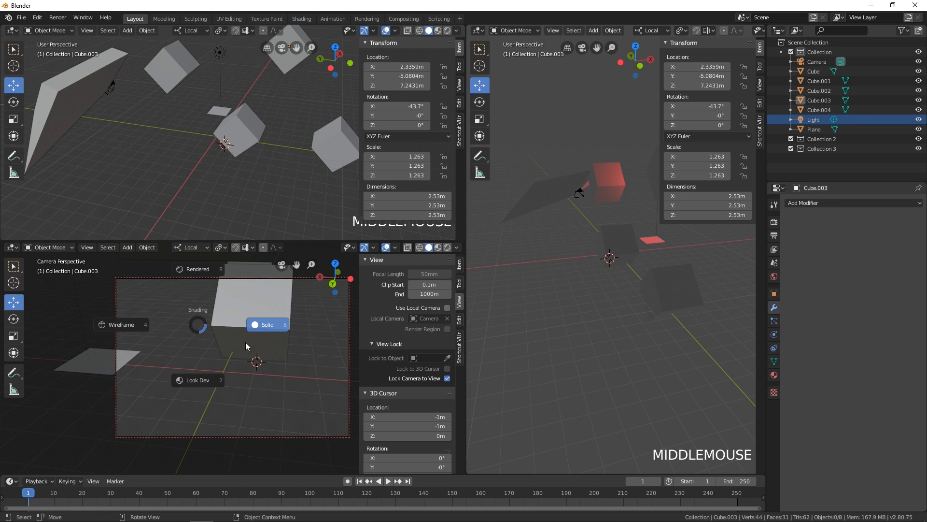
click(204, 273)
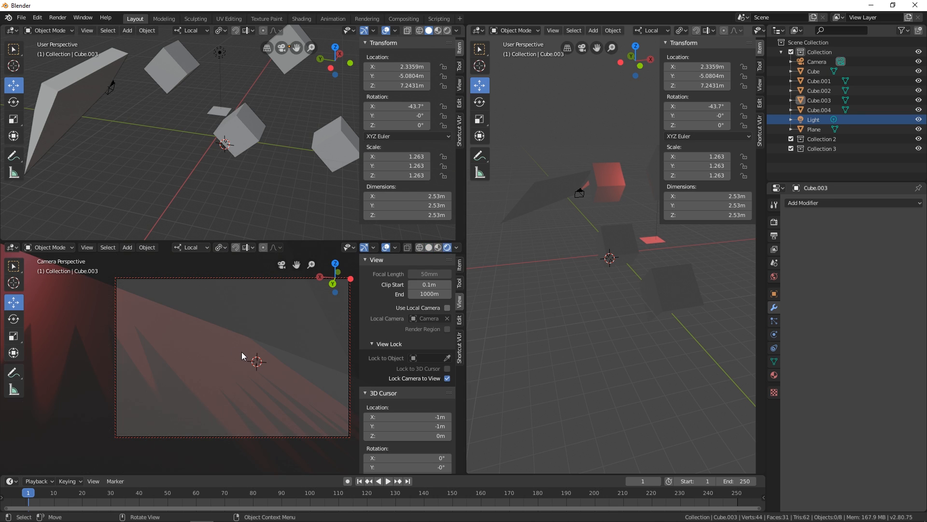
scroll(242, 356, down, 4)
mouse_move(242, 354)
middle_down()
mouse_move(269, 343)
mouse_move(255, 356)
mouse_move(244, 338)
middle_up()
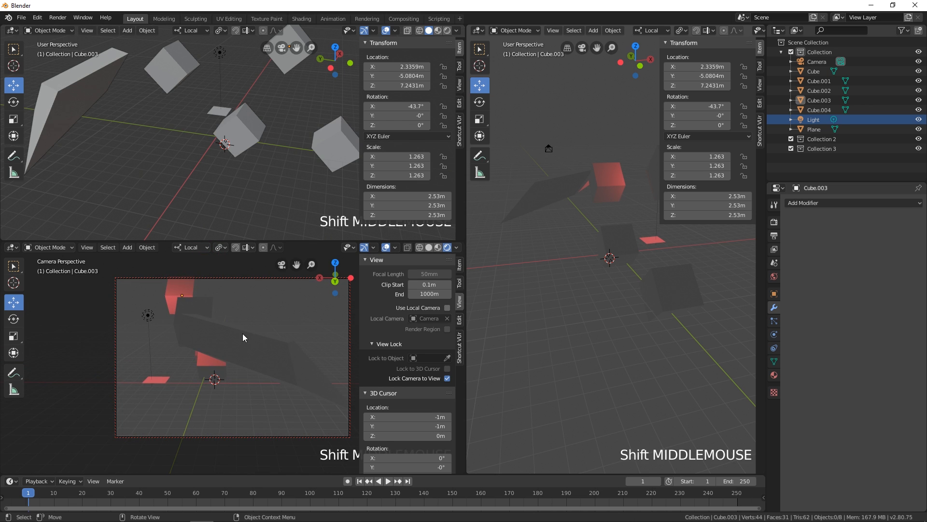
middle_drag(291, 160, 211, 164)
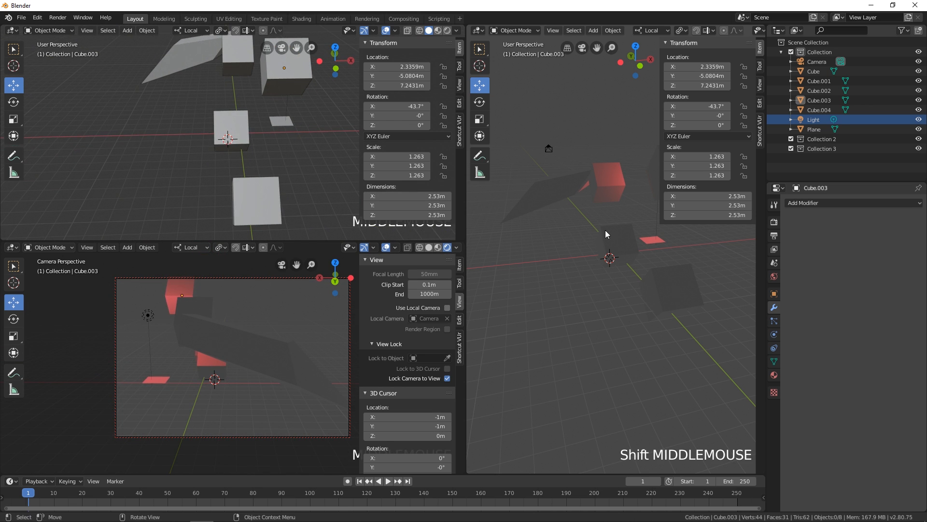
middle_drag(607, 233, 636, 254)
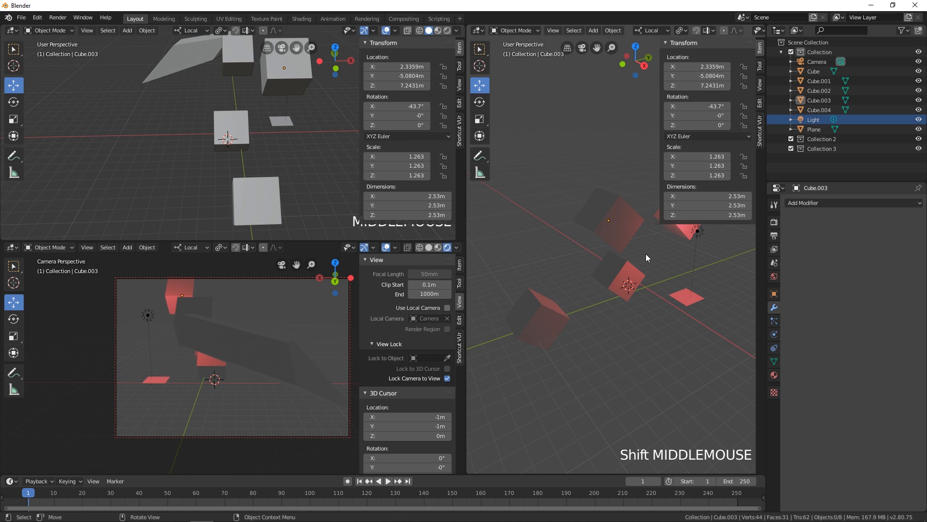
Join the two stacked areas, letting the Solid-shaded view take over the camera view.
right_click(299, 240)
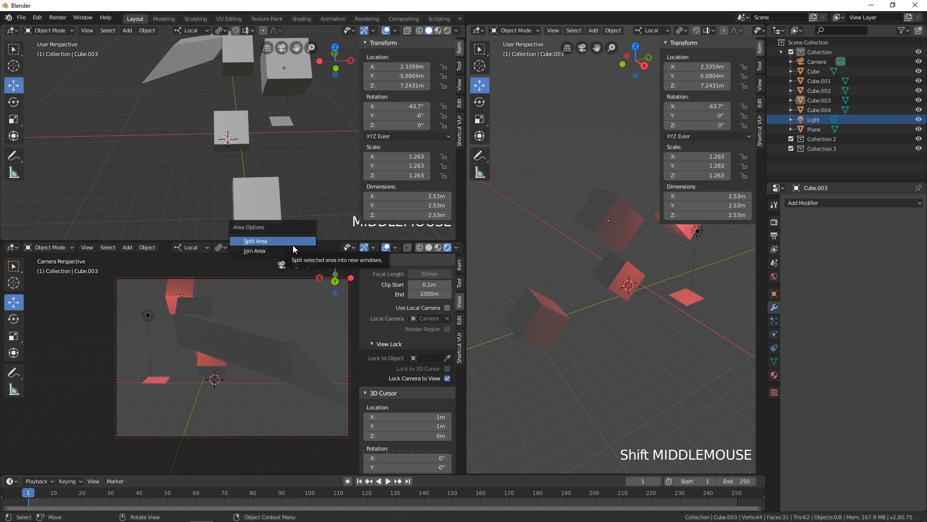
click(281, 249)
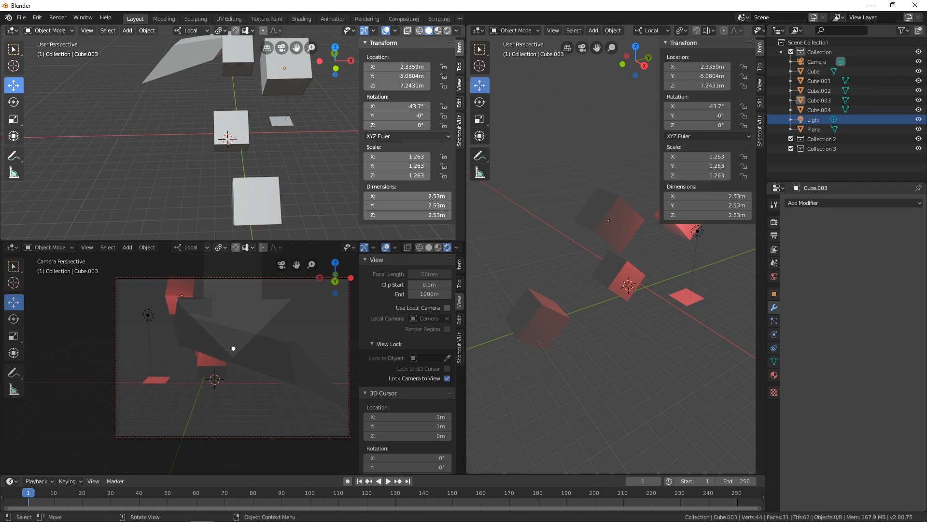
click(234, 349)
Join the two side-by-side areas, letting the Solid-shaded view replace the Rendered one.
right_click(464, 257)
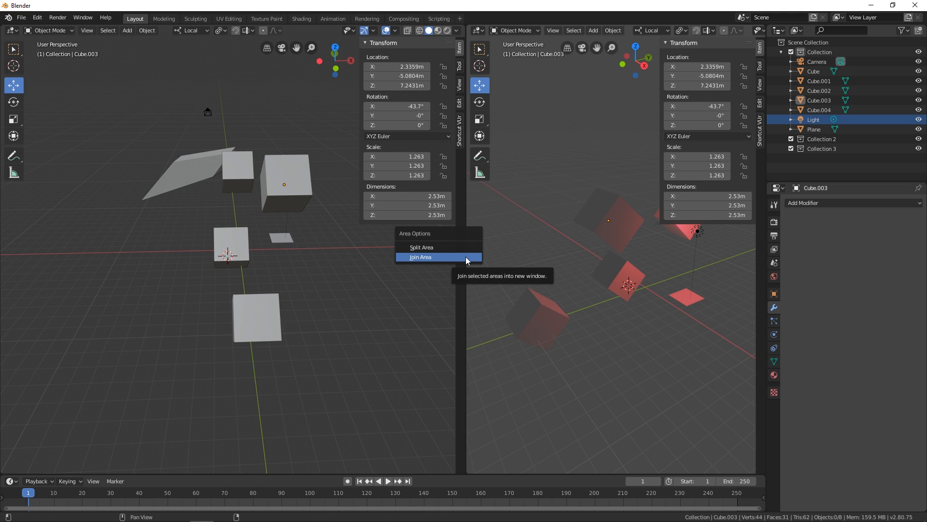
click(467, 257)
click(622, 267)
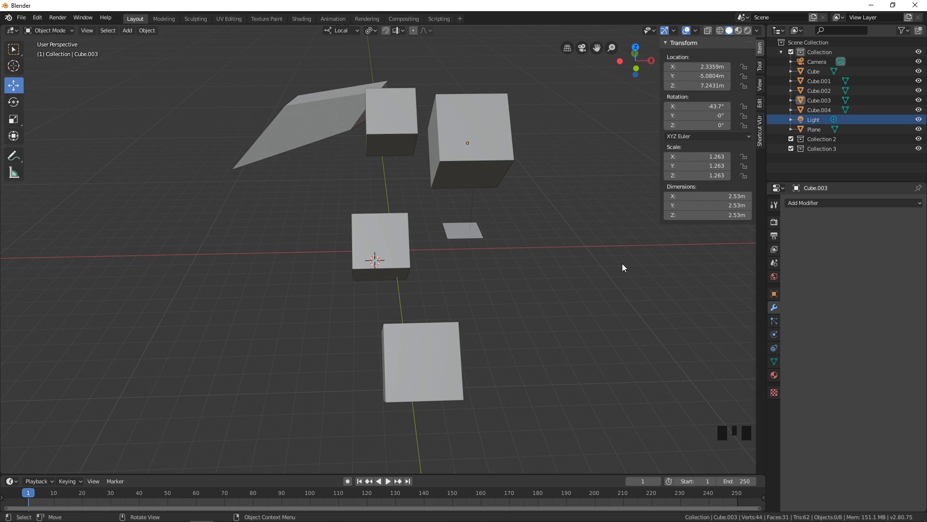
Split the single 3D viewport vertically several times into five side-by-side areas, three of them narrow.
middle_drag(539, 286, 547, 286)
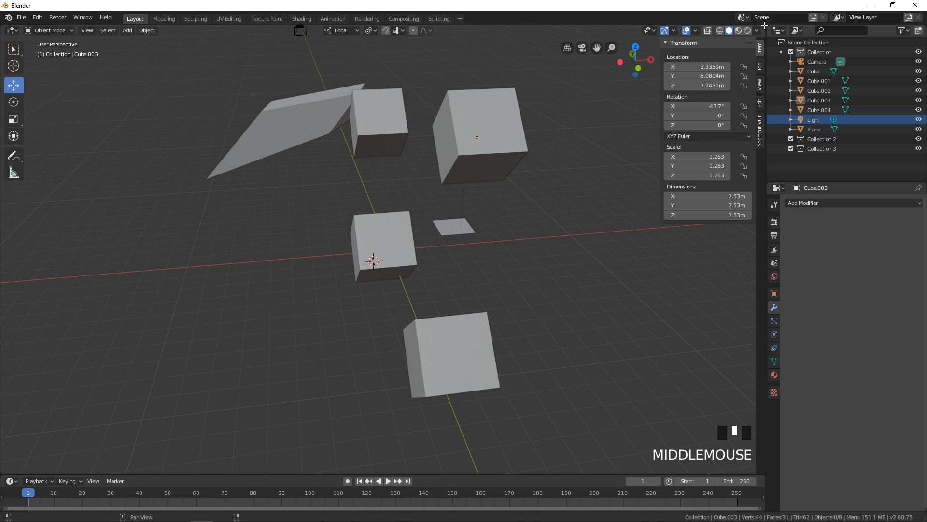
drag(765, 25, 620, 30)
drag(517, 25, 542, 29)
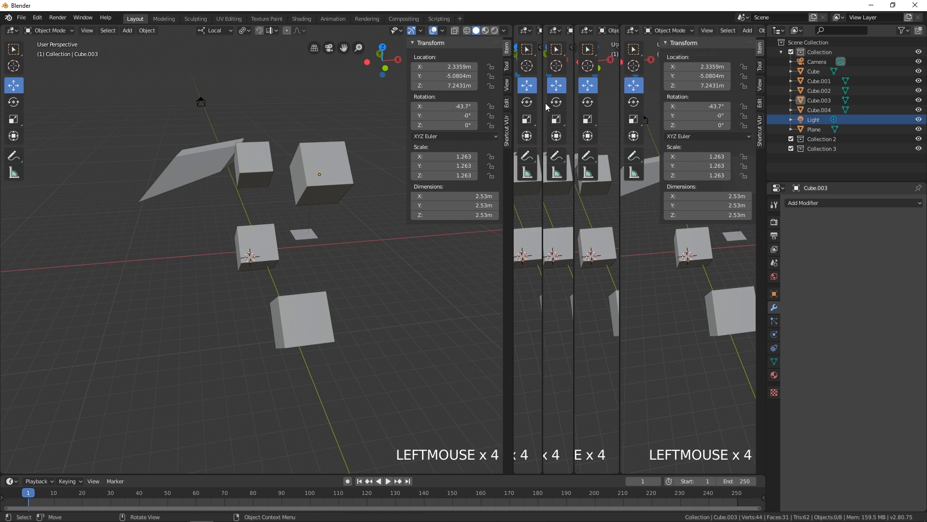
Join the side-by-side areas one after another until a single 3D viewport is left.
right_drag(619, 266, 618, 266)
click(660, 264)
right_click(574, 274)
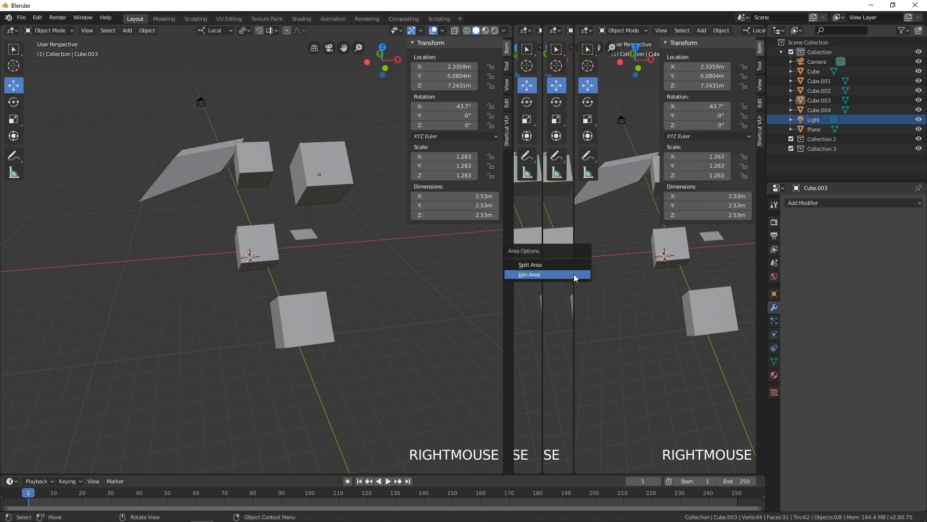
click(576, 276)
click(641, 271)
right_click(544, 275)
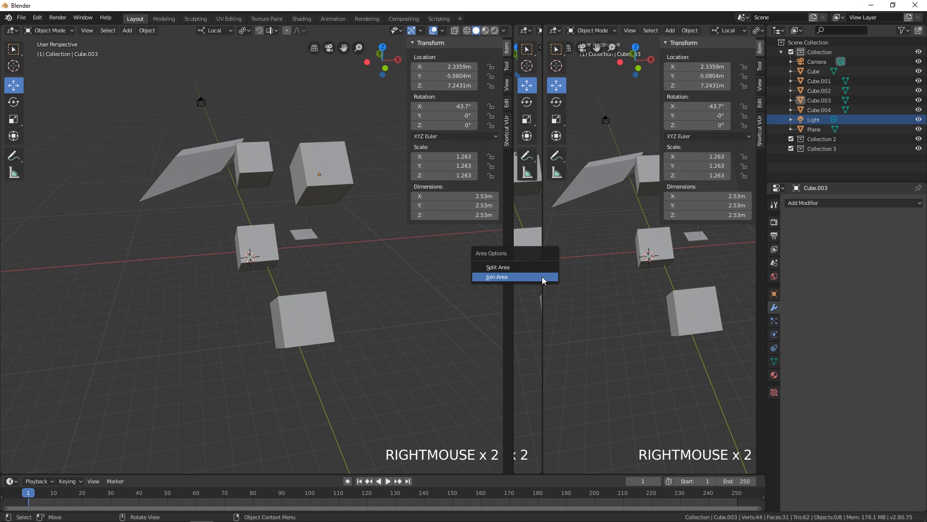
click(544, 277)
click(627, 277)
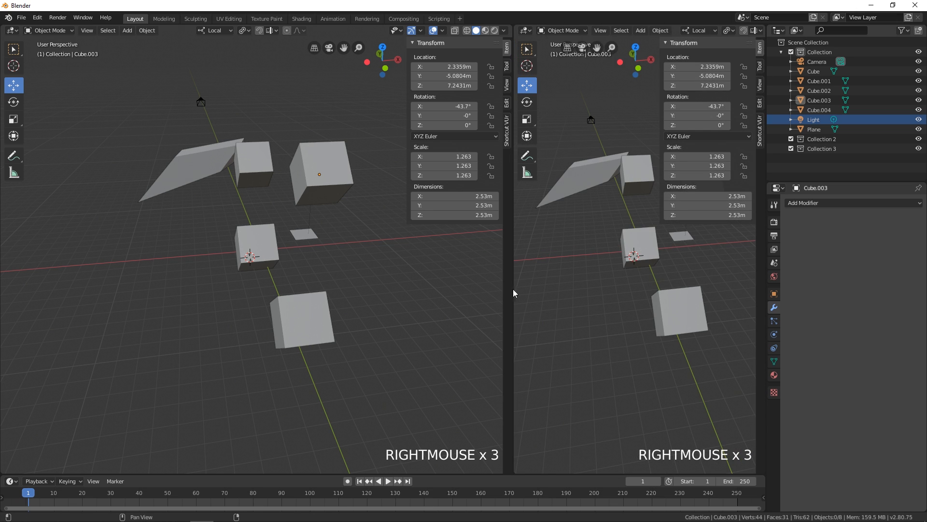
right_click(513, 290)
click(514, 292)
click(614, 285)
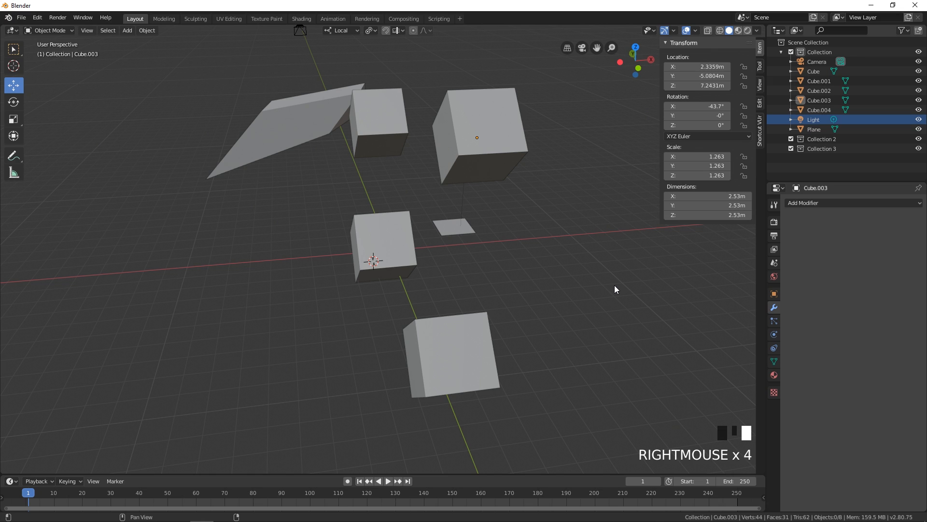